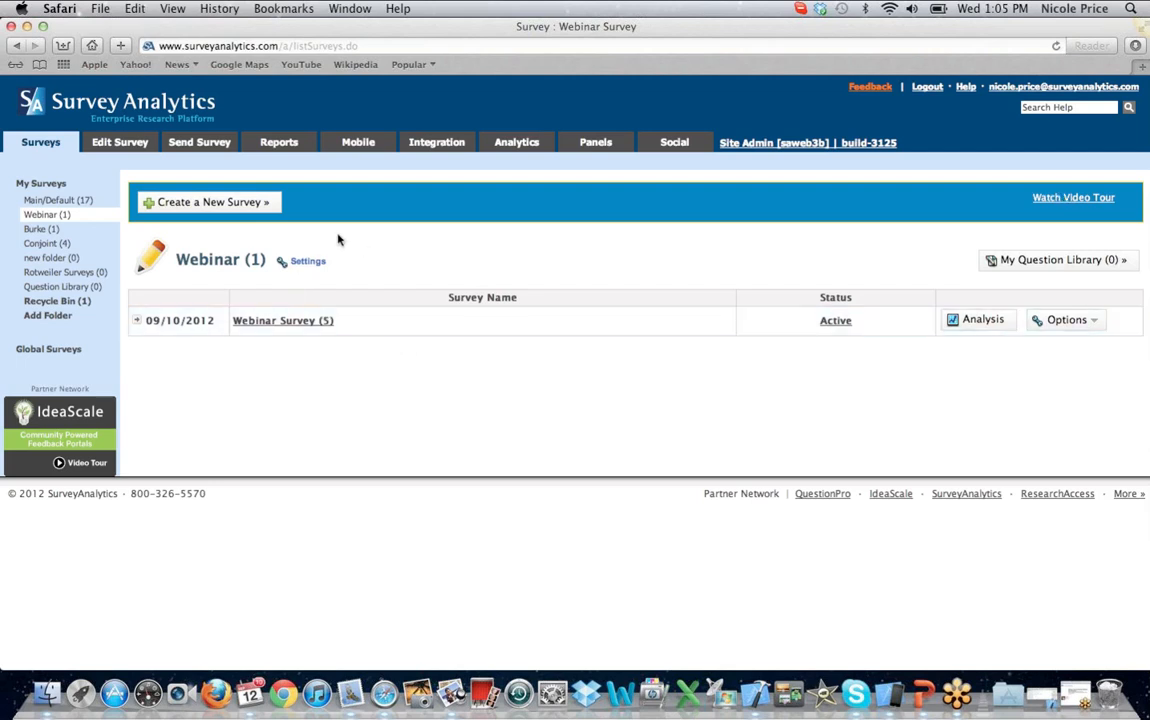
Step: Start creating a new survey and confirm the dismissal of the webinar attendee
{"action": "left_click", "coordinate": [238, 205]}
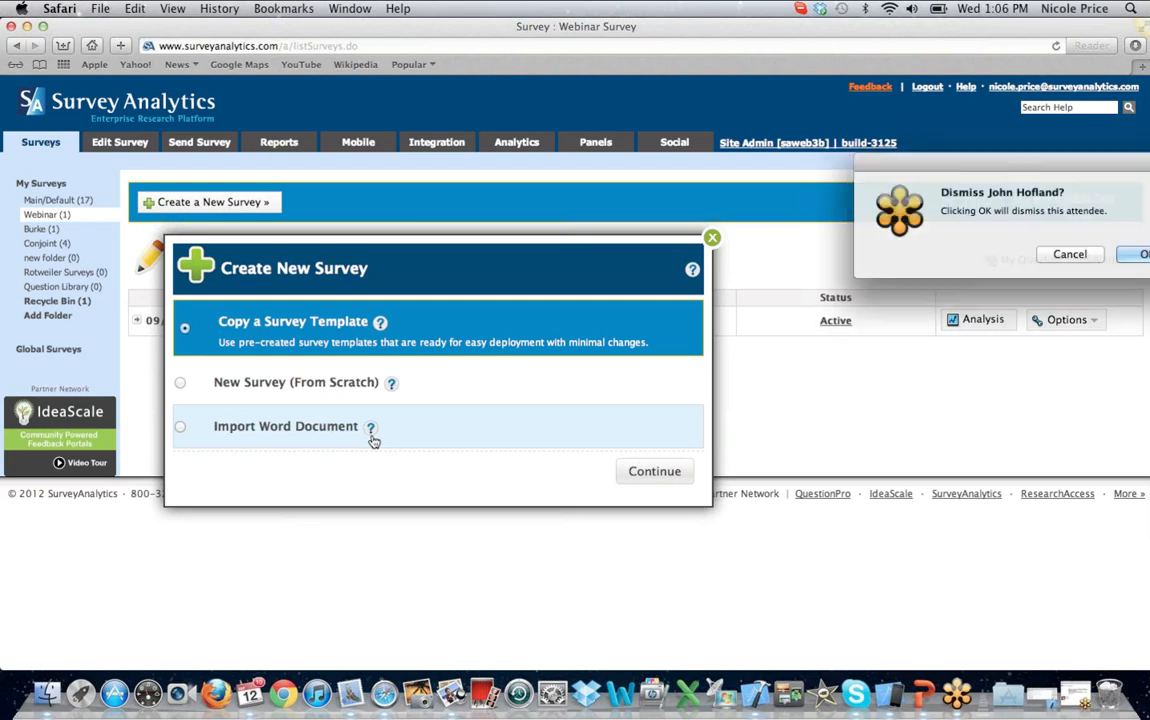
{"action": "left_click", "coordinate": [1138, 255]}
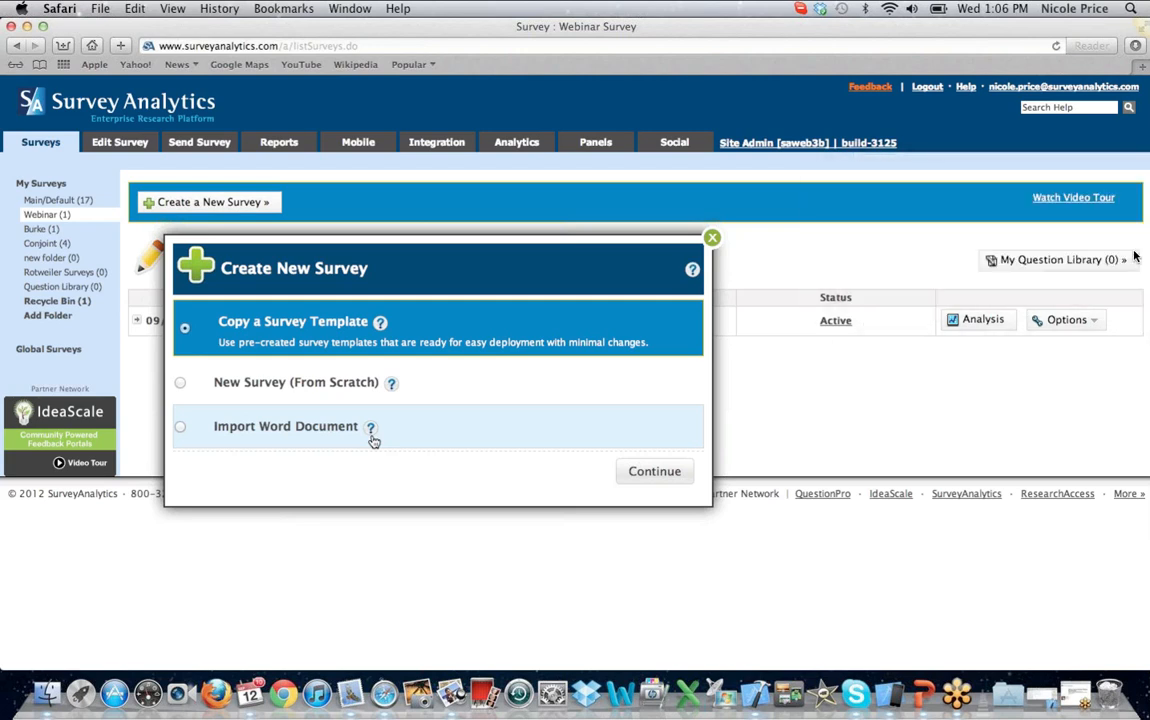
Step: Examine the help article on importing Word documents, including the upload steps and required formatting, and close it
{"action": "left_click", "coordinate": [371, 436]}
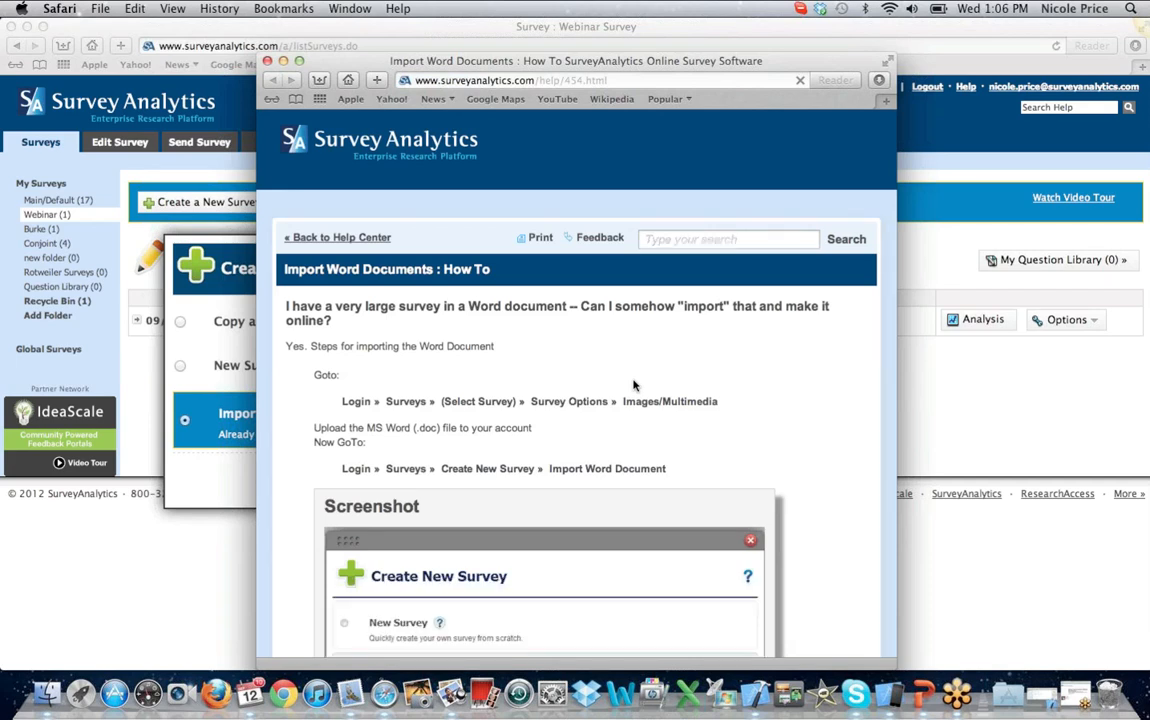
{"action": "scroll", "coordinate": [633, 385], "scroll_direction": "down", "scroll_amount": 1}
{"action": "scroll", "coordinate": [633, 382], "scroll_direction": "down", "scroll_amount": 2}
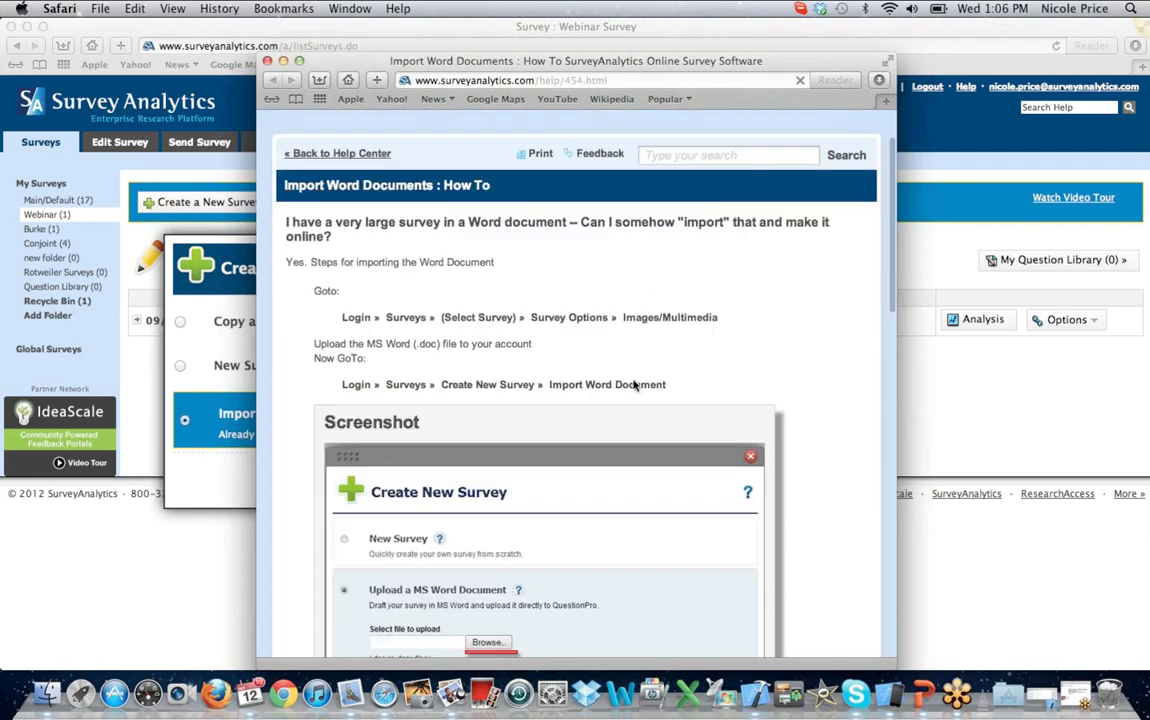
{"action": "scroll", "coordinate": [633, 385], "scroll_direction": "down", "scroll_amount": 3}
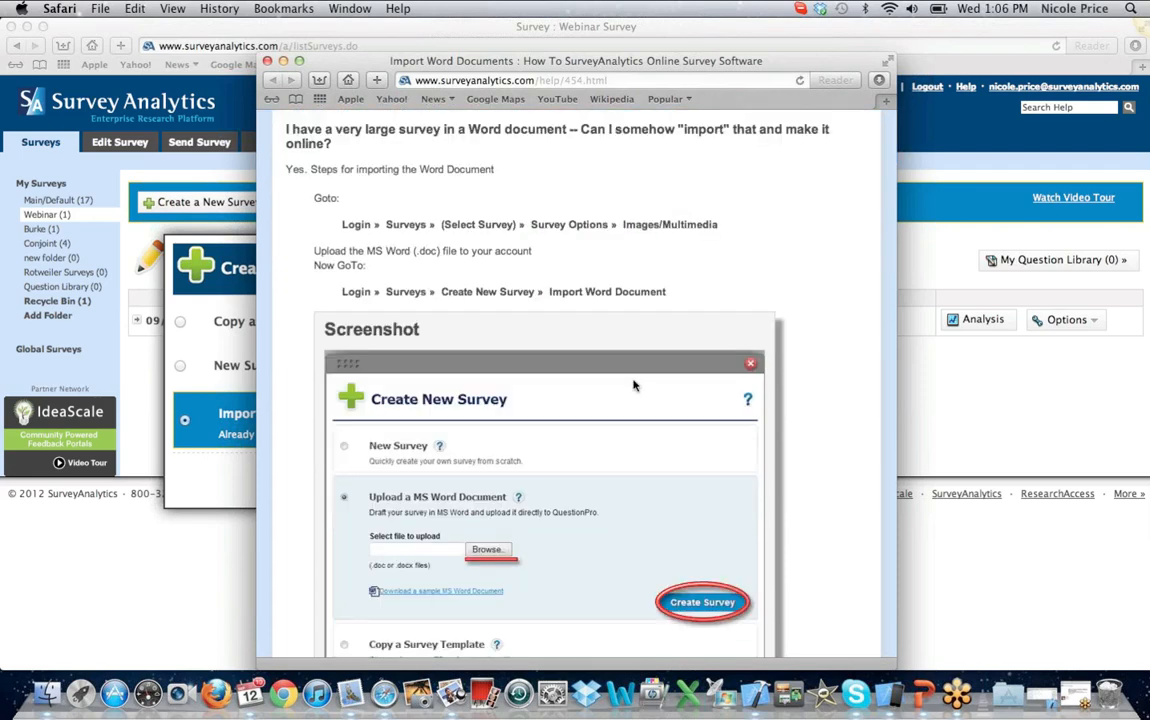
{"action": "scroll", "coordinate": [633, 385], "scroll_direction": "down", "scroll_amount": 1}
{"action": "scroll", "coordinate": [633, 385], "scroll_direction": "down", "scroll_amount": 5}
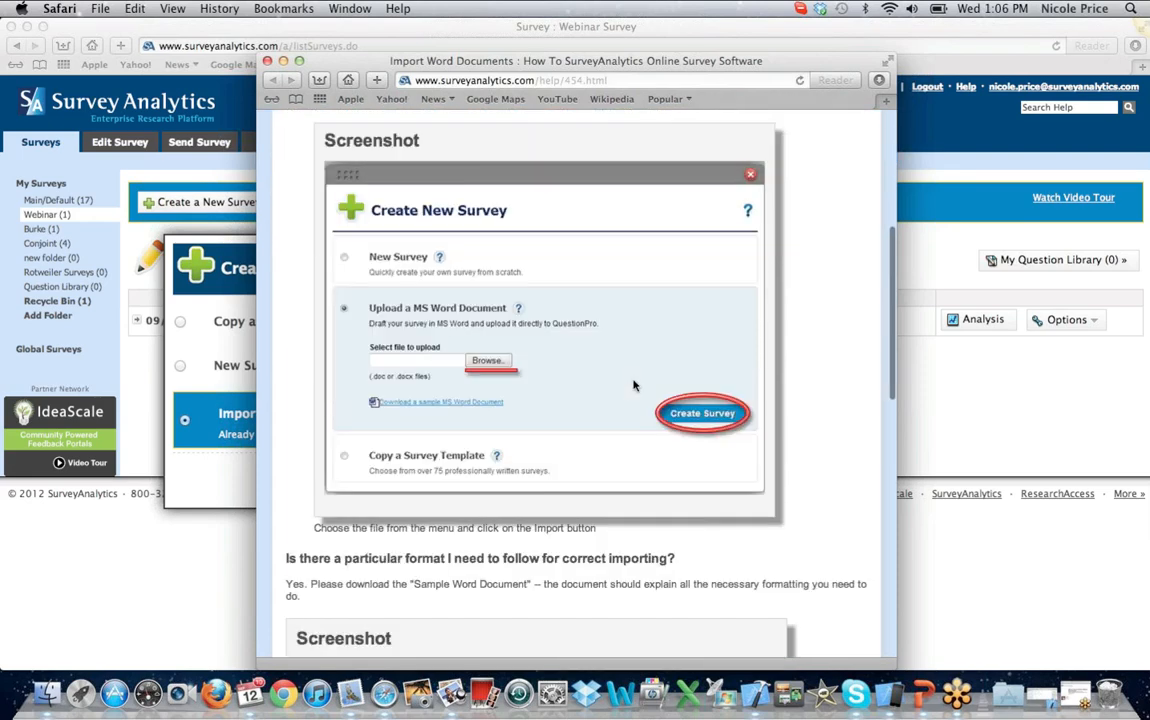
{"action": "scroll", "coordinate": [633, 385], "scroll_direction": "down", "scroll_amount": 10}
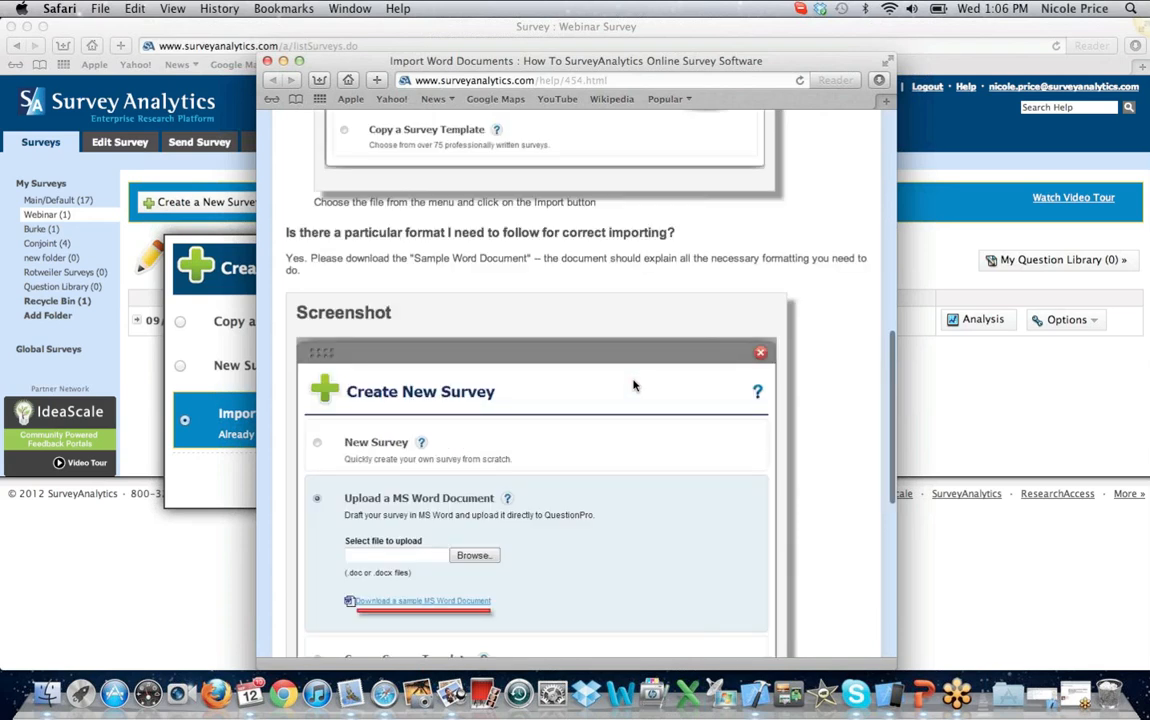
{"action": "scroll", "coordinate": [633, 385], "scroll_direction": "down", "scroll_amount": 8}
{"action": "scroll", "coordinate": [633, 385], "scroll_direction": "down", "scroll_amount": 1}
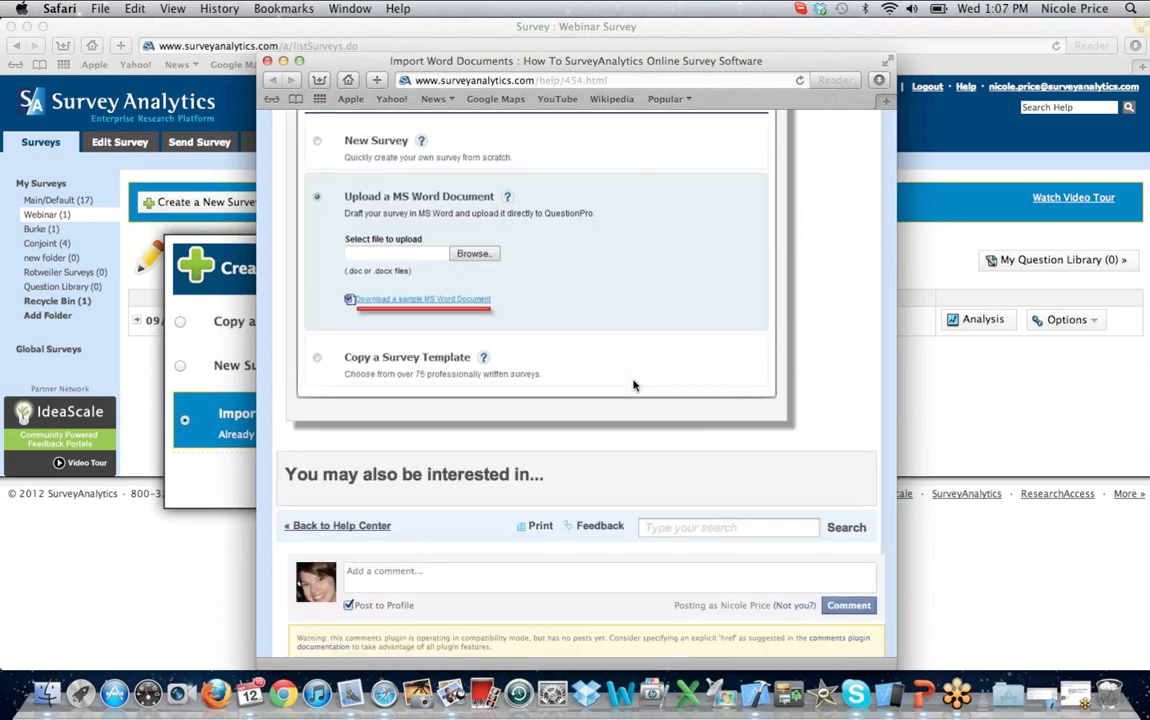
{"action": "scroll", "coordinate": [633, 385], "scroll_direction": "up", "scroll_amount": 3}
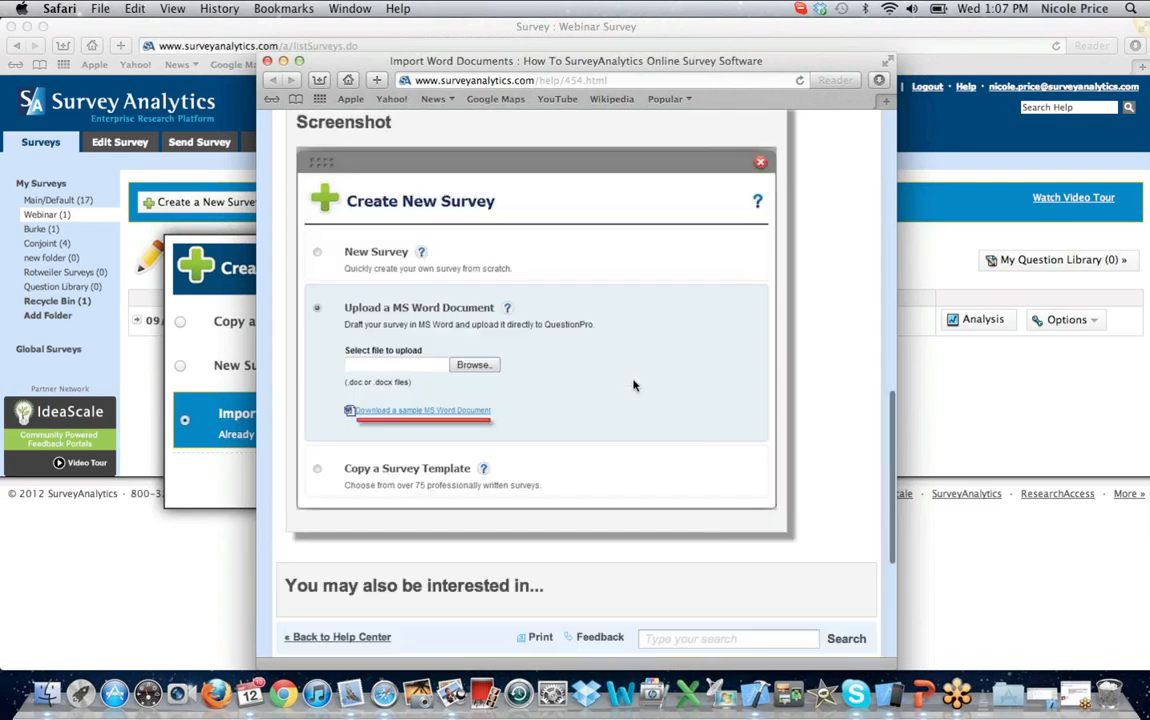
{"action": "scroll", "coordinate": [633, 385], "scroll_direction": "up", "scroll_amount": 10}
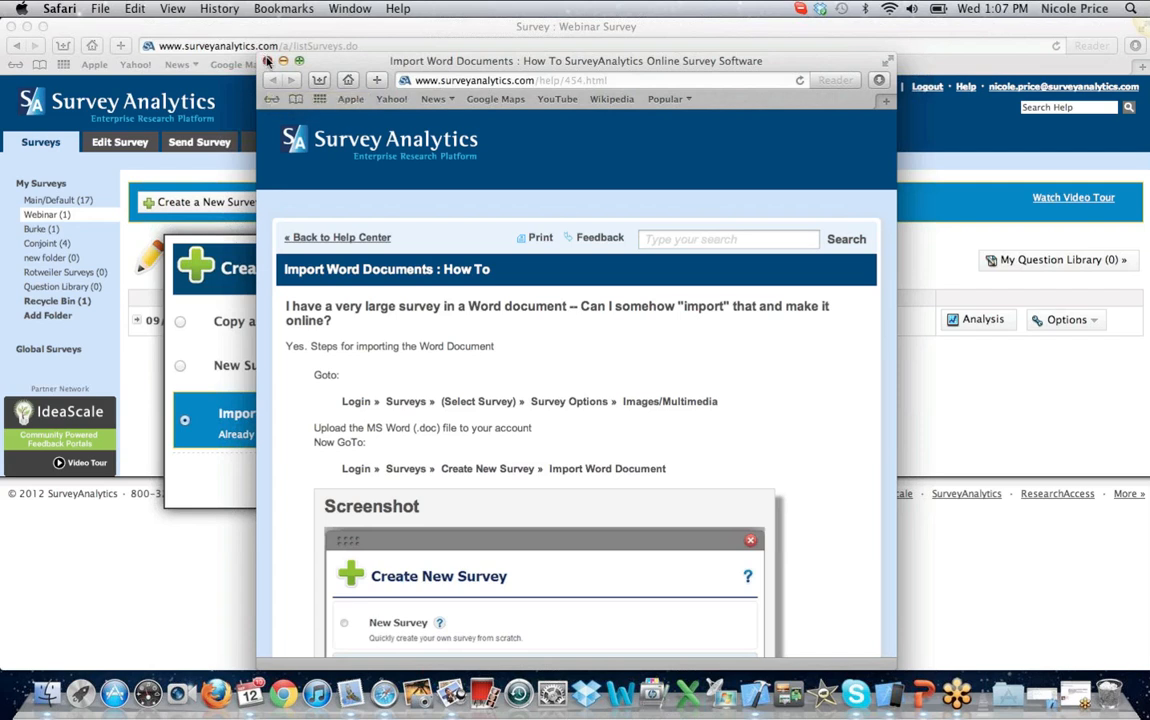
{"action": "left_click", "coordinate": [267, 61]}
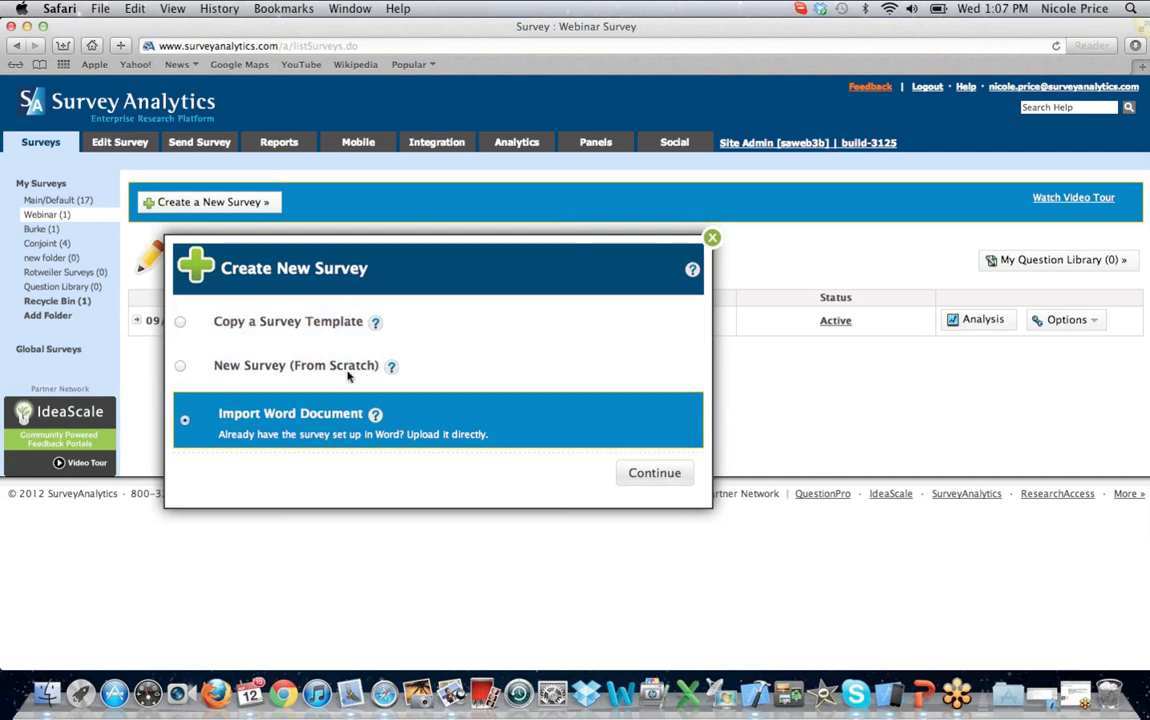
Step: Set up a new survey from scratch named "test 5" in the Webinar folder and continue to the layout options
{"action": "left_click", "coordinate": [330, 368]}
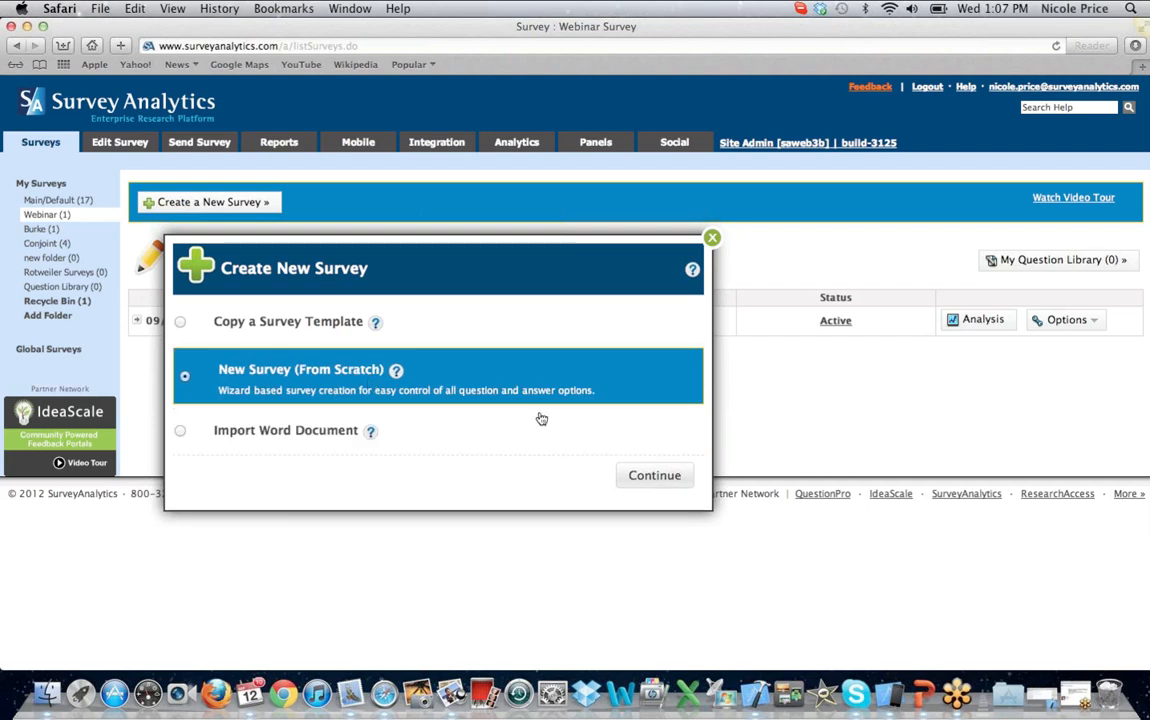
{"action": "left_click", "coordinate": [668, 476]}
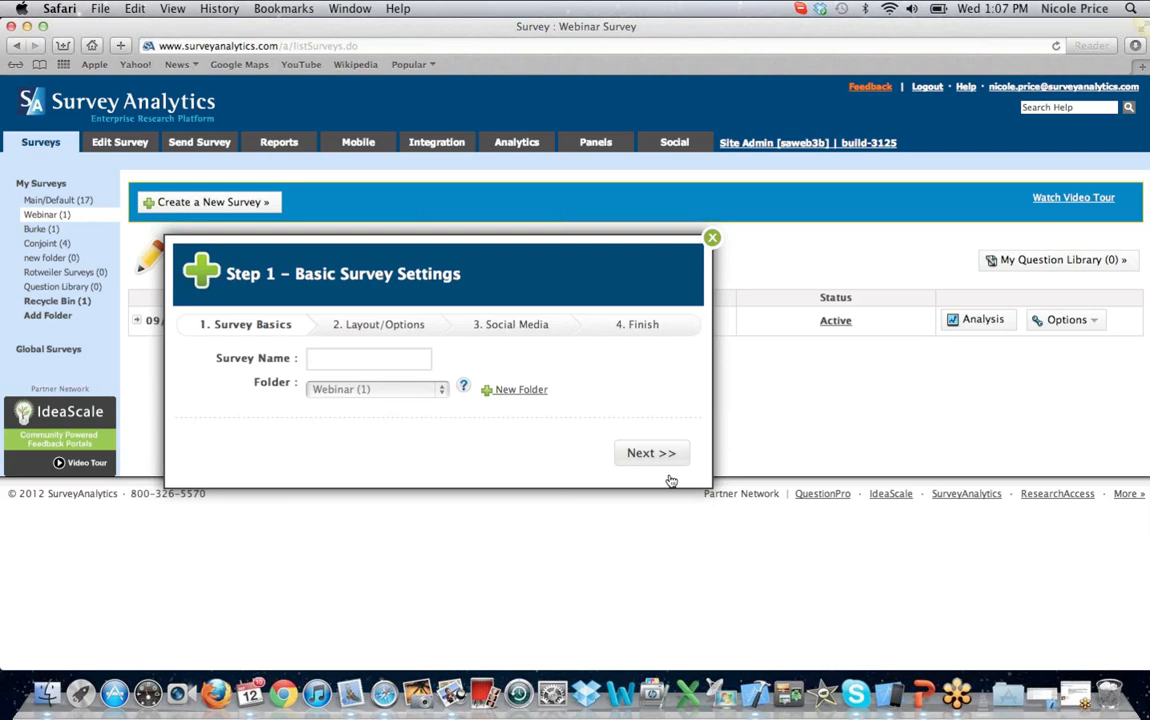
{"action": "left_click", "coordinate": [417, 357]}
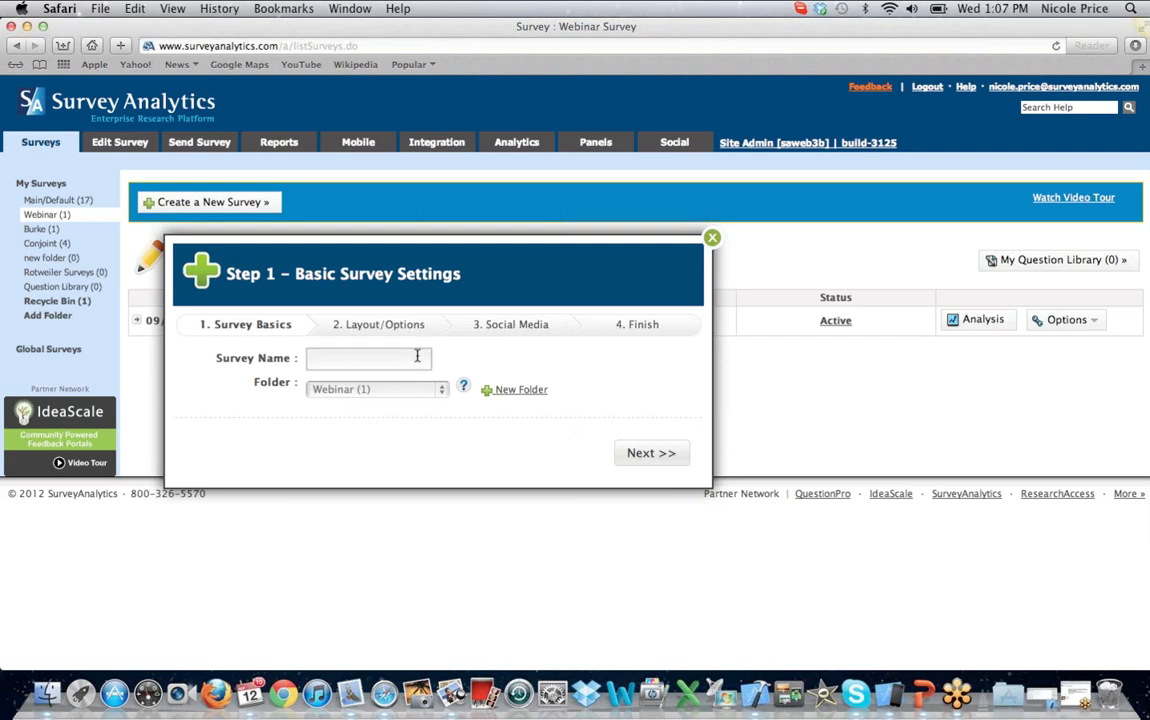
{"action": "type", "text": "test 5"}
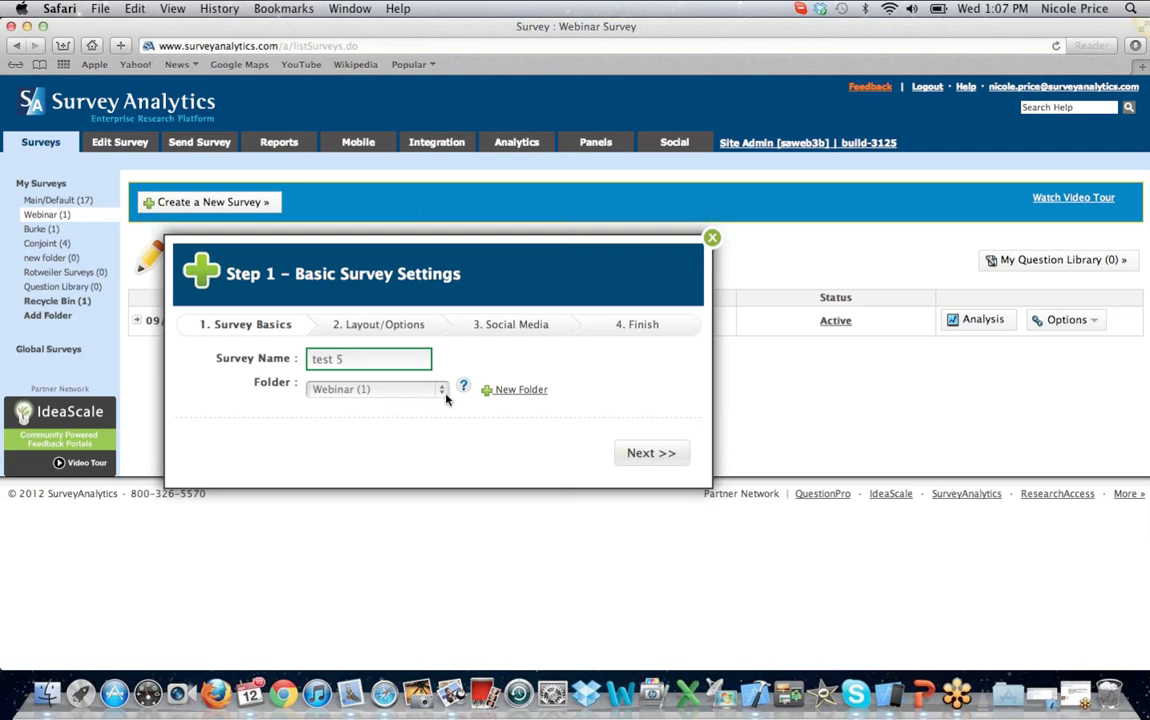
{"action": "left_click", "coordinate": [444, 393]}
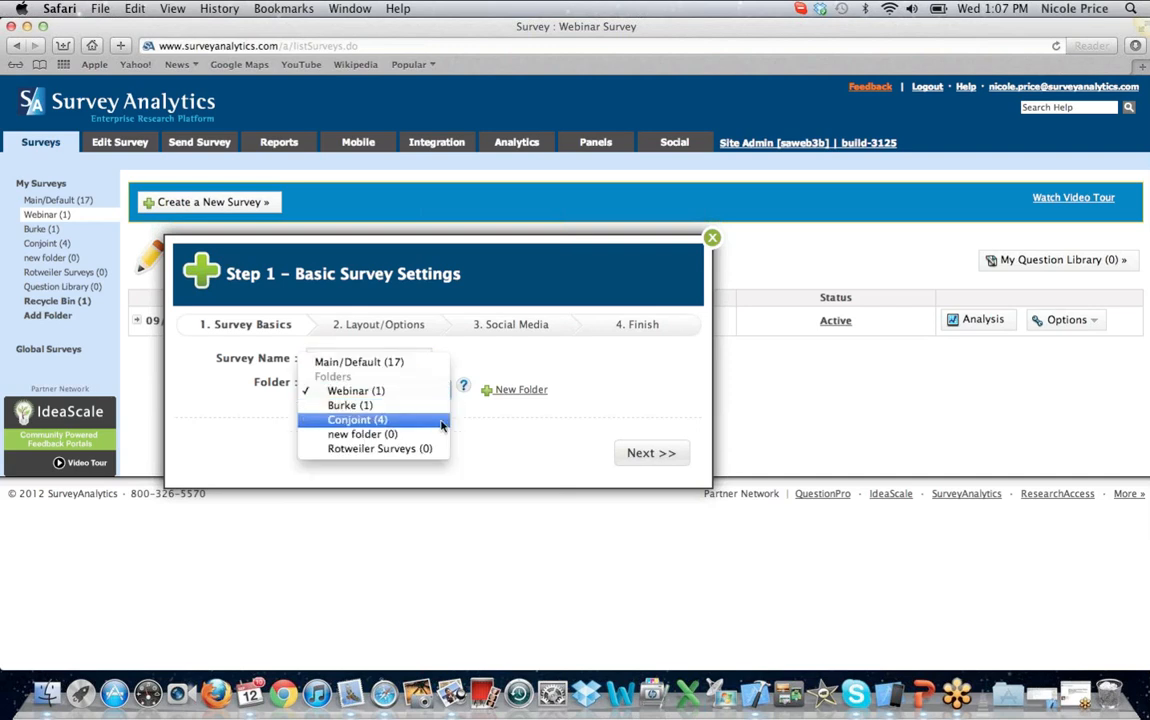
{"action": "left_click", "coordinate": [669, 455]}
{"action": "left_click", "coordinate": [651, 455]}
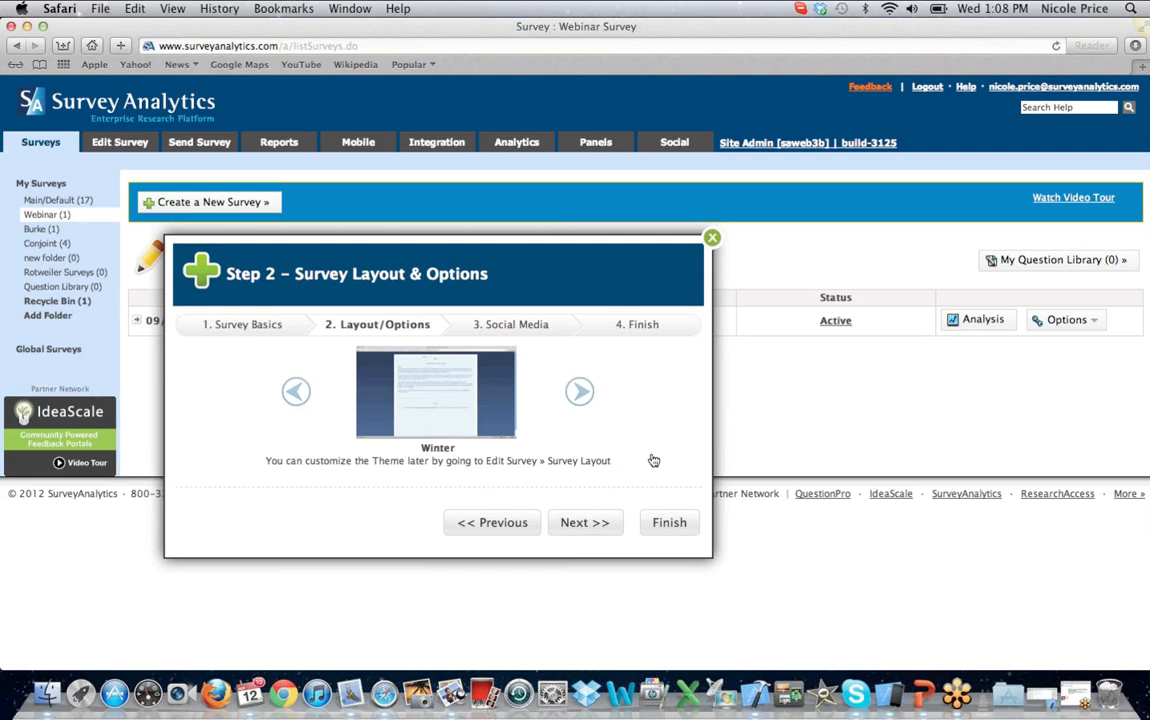
Step: Choose the Rover theme and finish creating the survey with the Connect with Facebook option ticked
{"action": "left_click", "coordinate": [580, 393]}
{"action": "left_click", "coordinate": [580, 393]}
{"action": "left_click", "coordinate": [580, 393]}
{"action": "left_click", "coordinate": [580, 393]}
{"action": "left_click", "coordinate": [580, 393]}
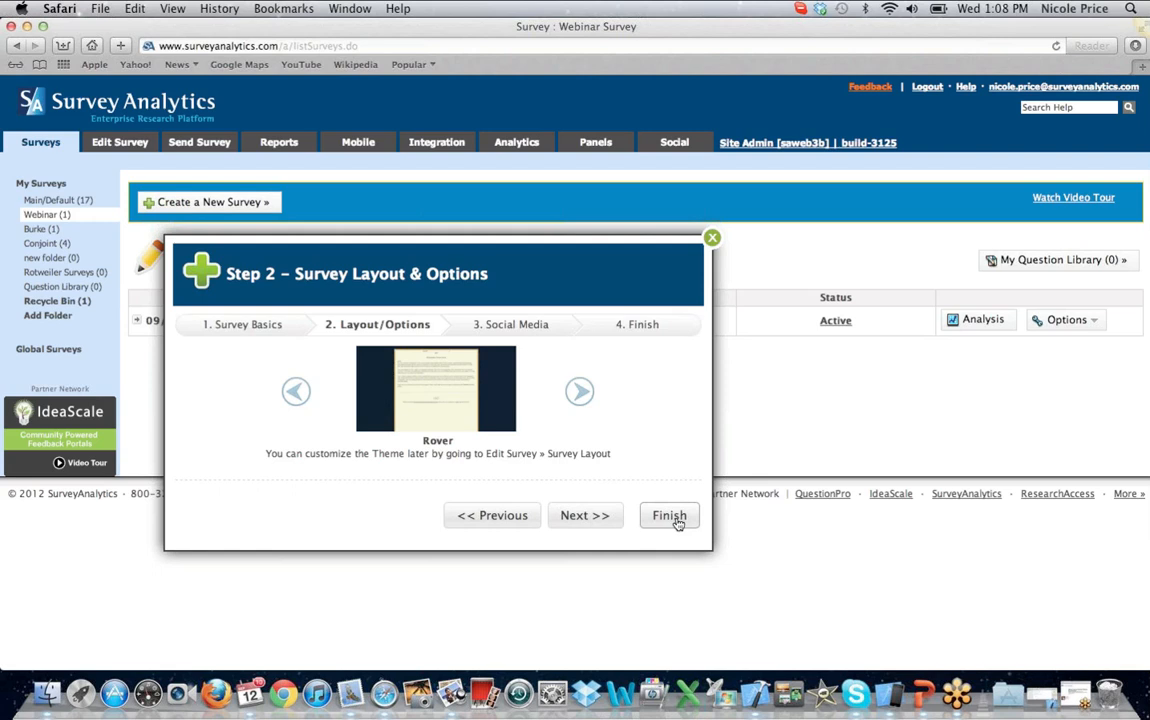
{"action": "left_click", "coordinate": [588, 513]}
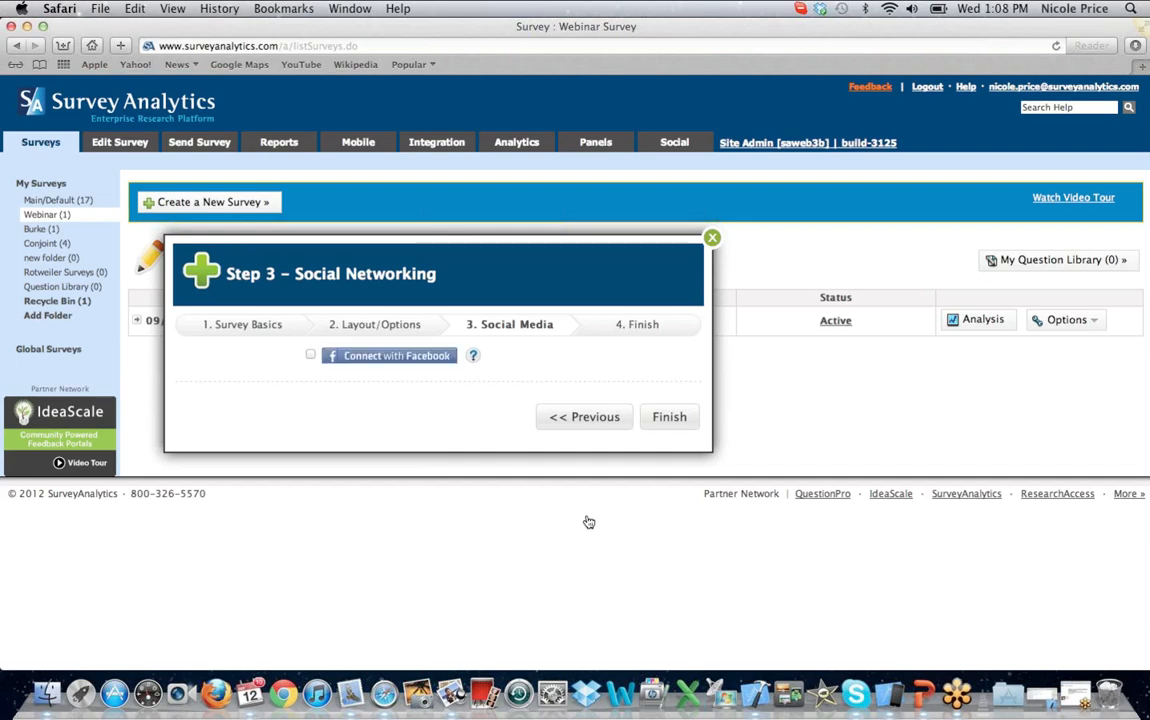
{"action": "left_click", "coordinate": [310, 355]}
{"action": "left_click", "coordinate": [673, 416]}
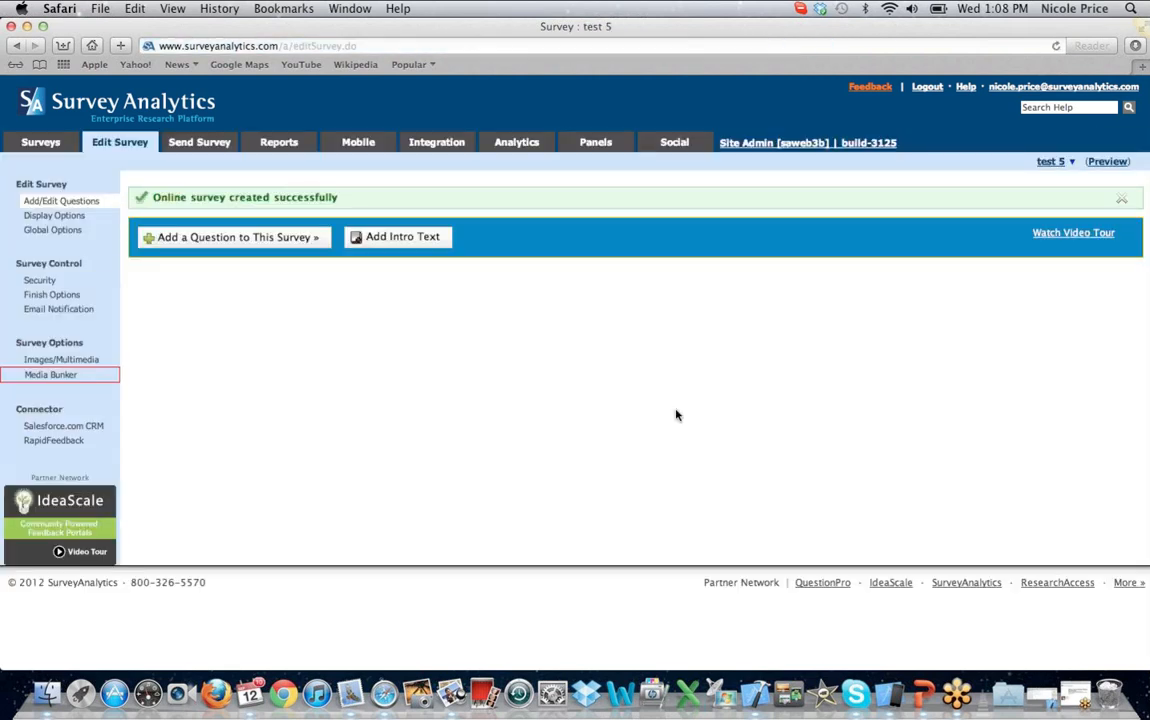
Step: Return to the survey list and open Webinar Survey for editing
{"action": "left_click", "coordinate": [36, 146]}
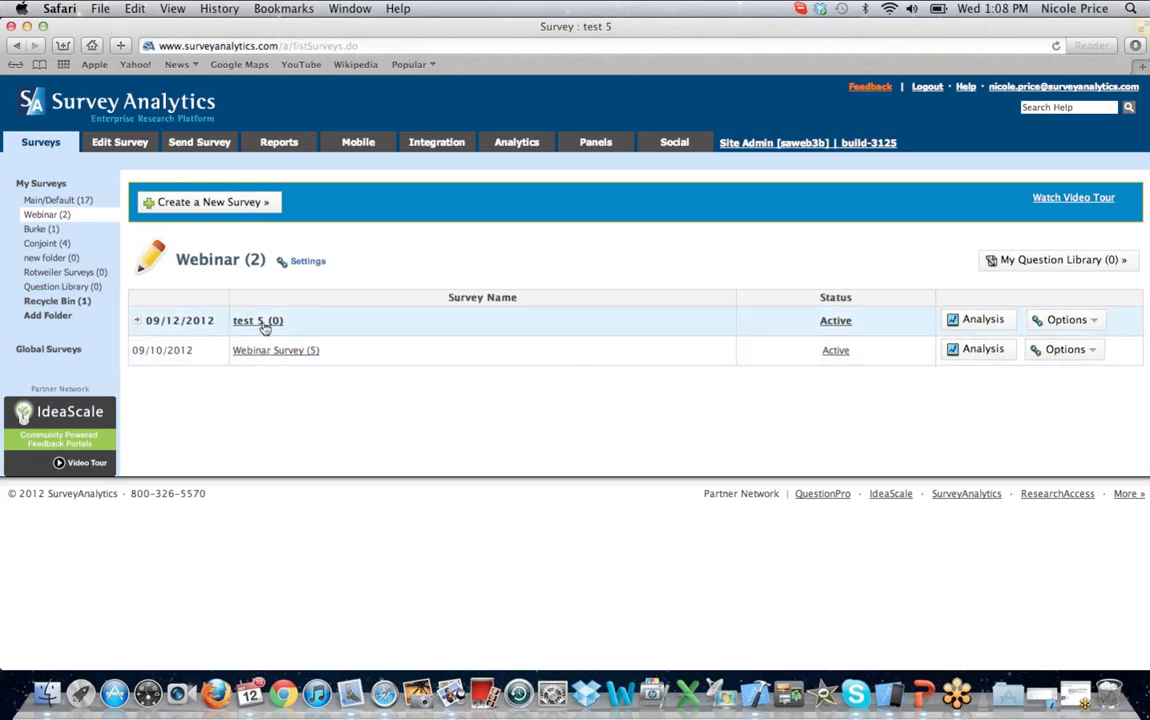
{"action": "left_click", "coordinate": [1089, 323]}
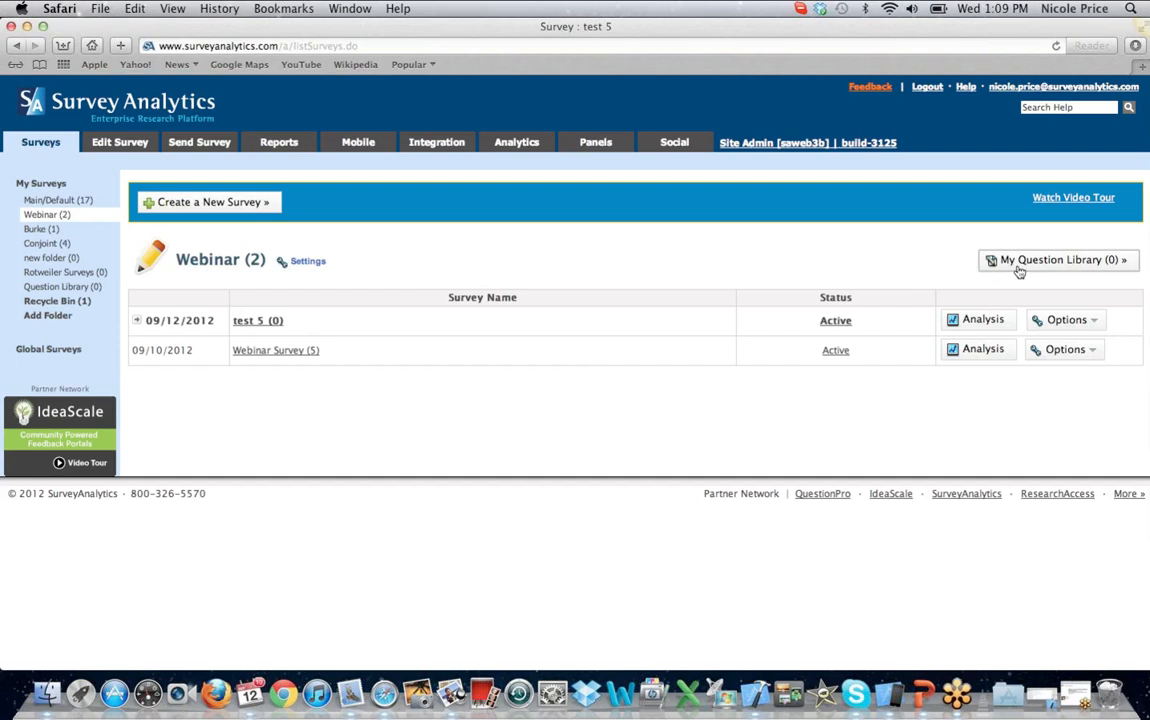
{"action": "left_click", "coordinate": [268, 352]}
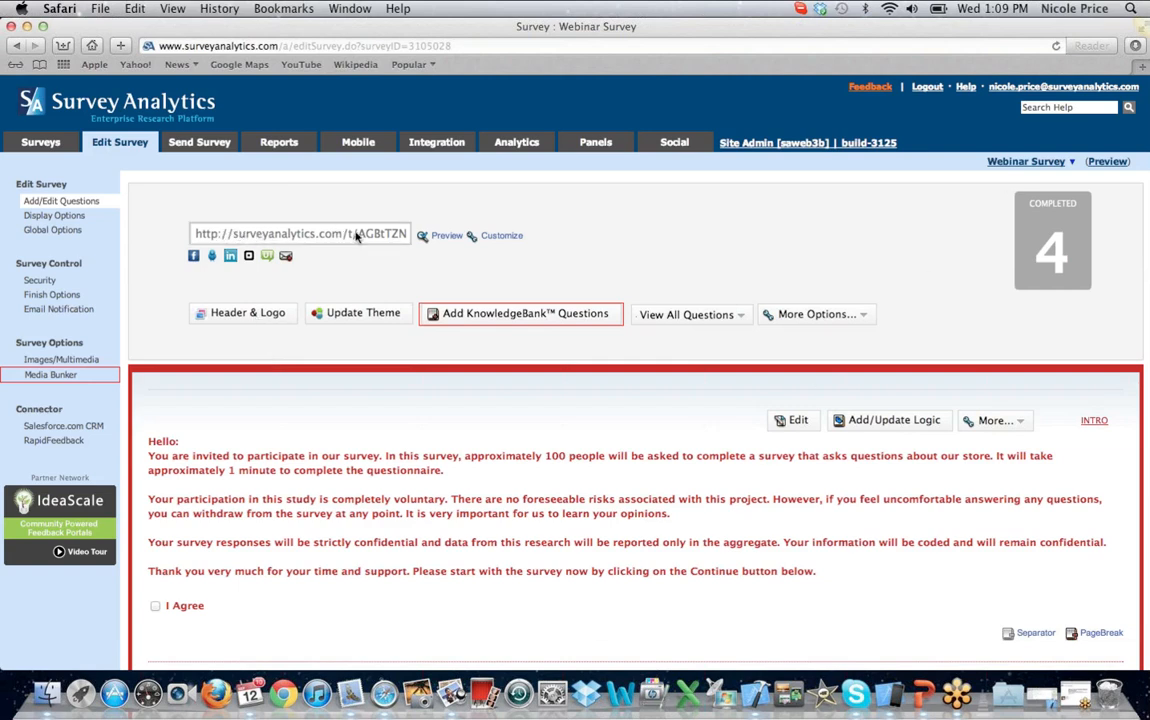
Step: Customize the survey URL with the subdomain "webinar" and save it
{"action": "left_click", "coordinate": [501, 237]}
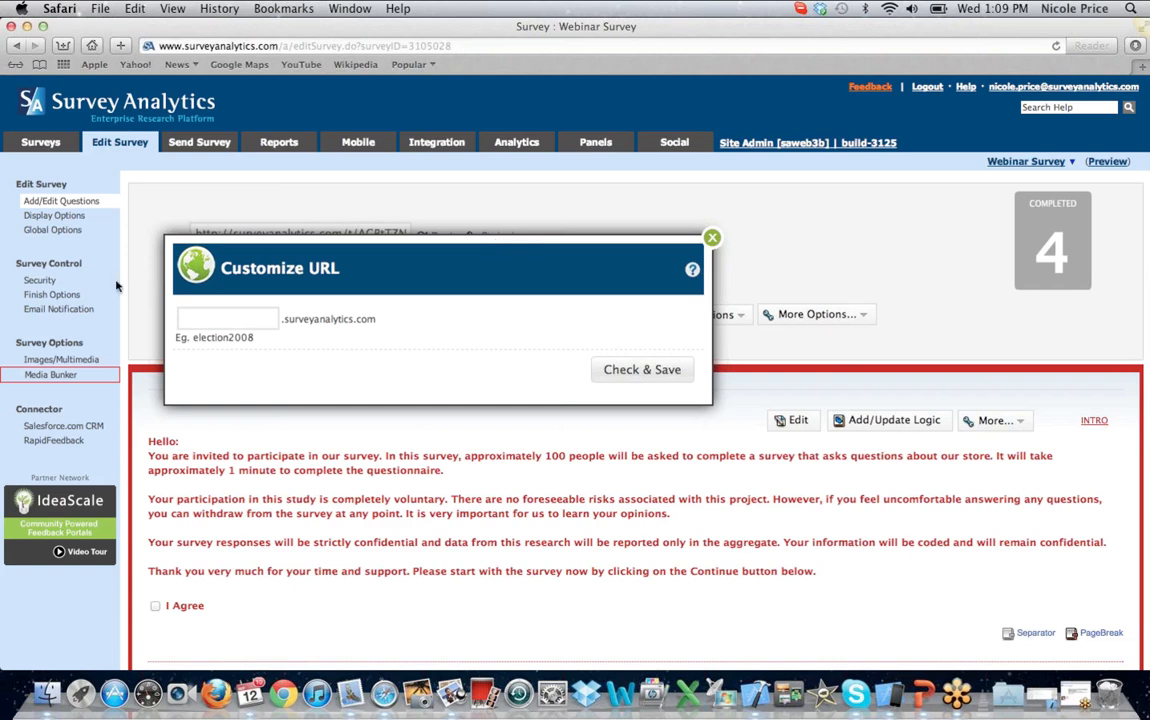
{"action": "left_click", "coordinate": [213, 314]}
{"action": "type", "text": "webinar"}
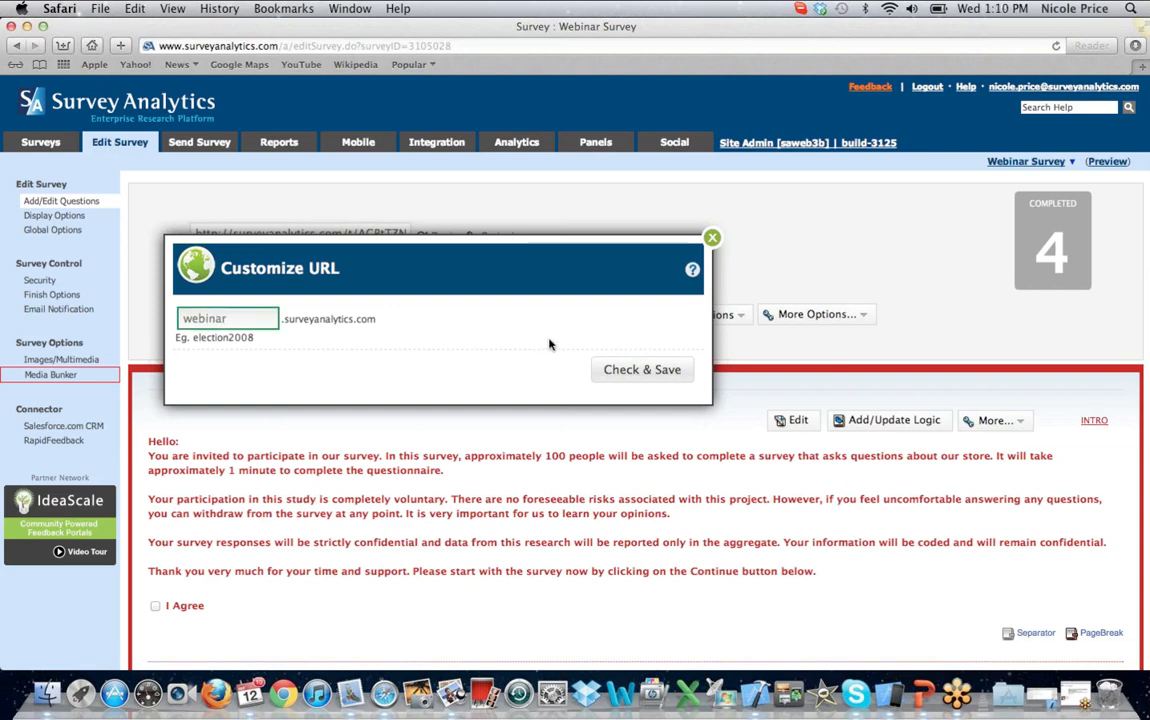
{"action": "left_click", "coordinate": [618, 371]}
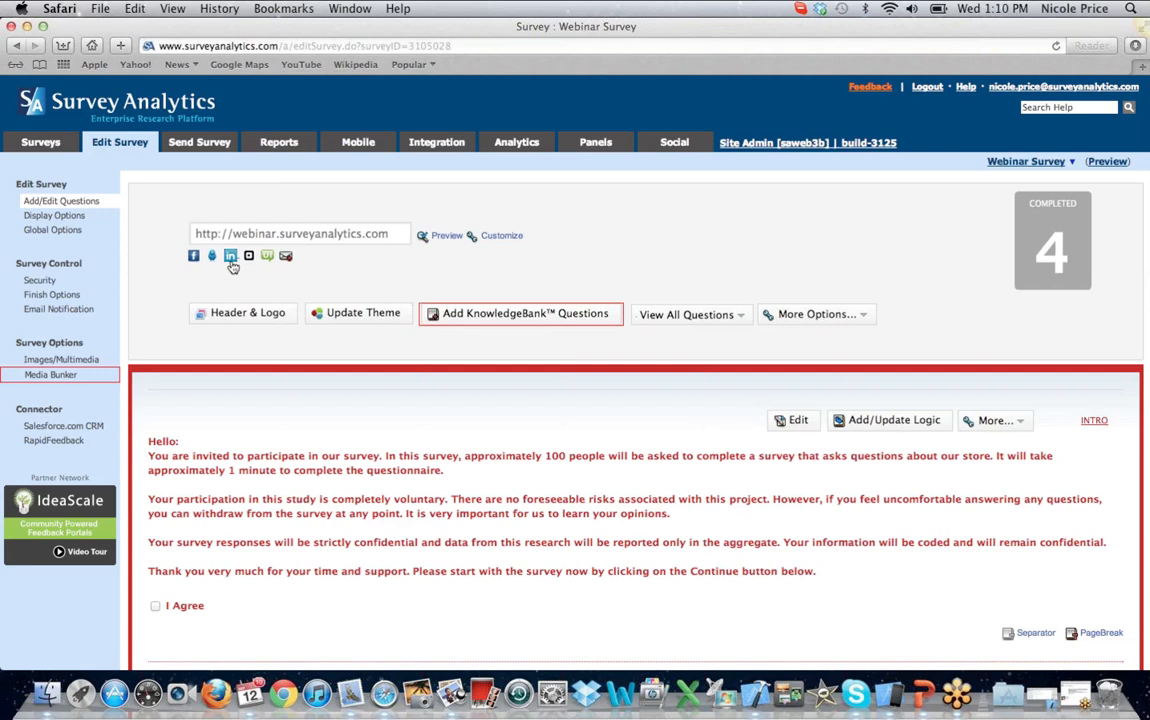
Step: Save the survey's header and logo settings with sa-logo-blue.png, and change the survey theme to Ocean
{"action": "left_click", "coordinate": [228, 314]}
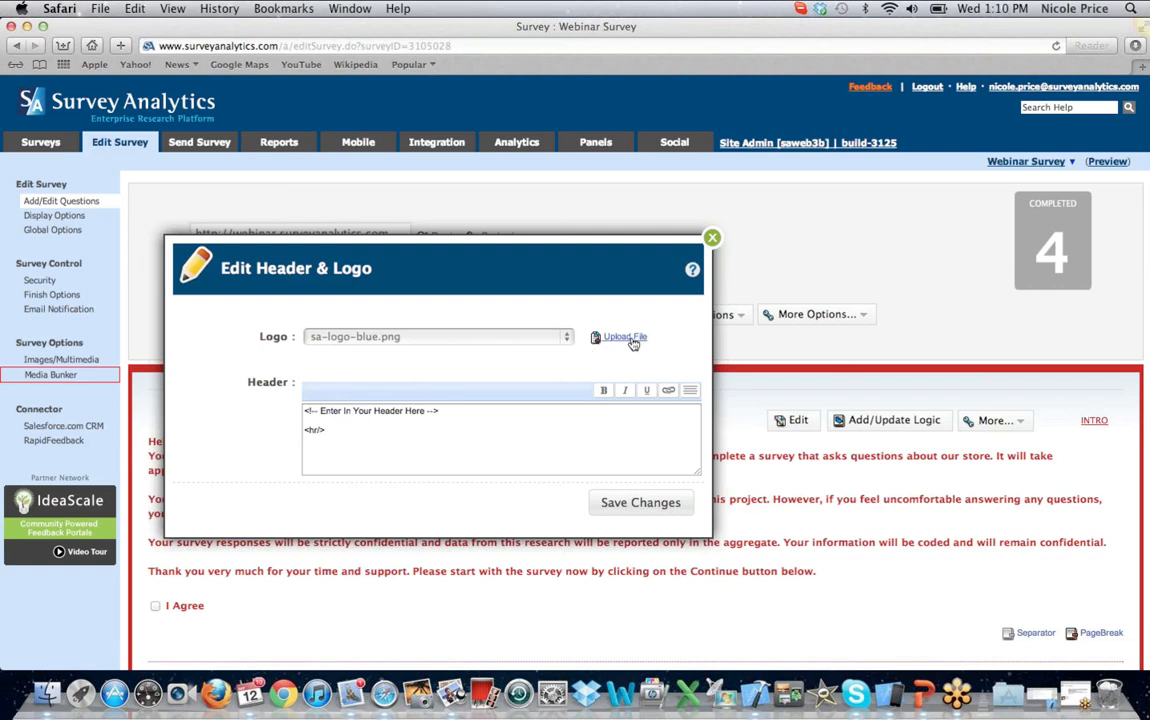
{"action": "left_click", "coordinate": [620, 503]}
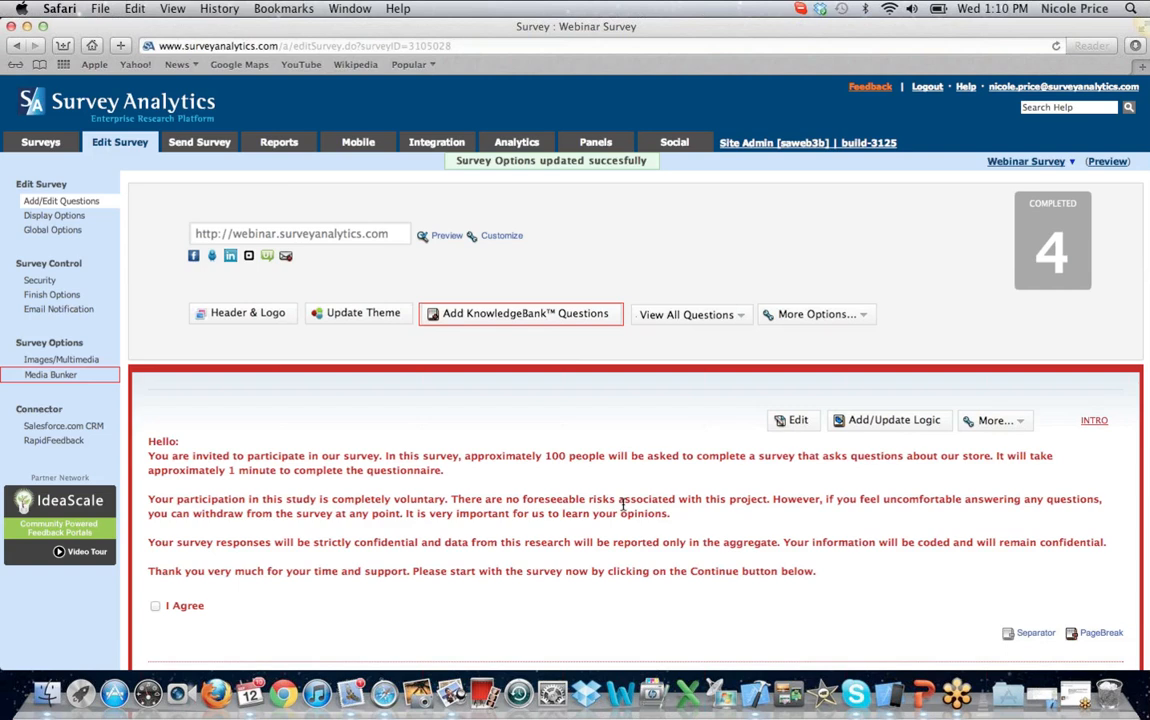
{"action": "left_click", "coordinate": [366, 320]}
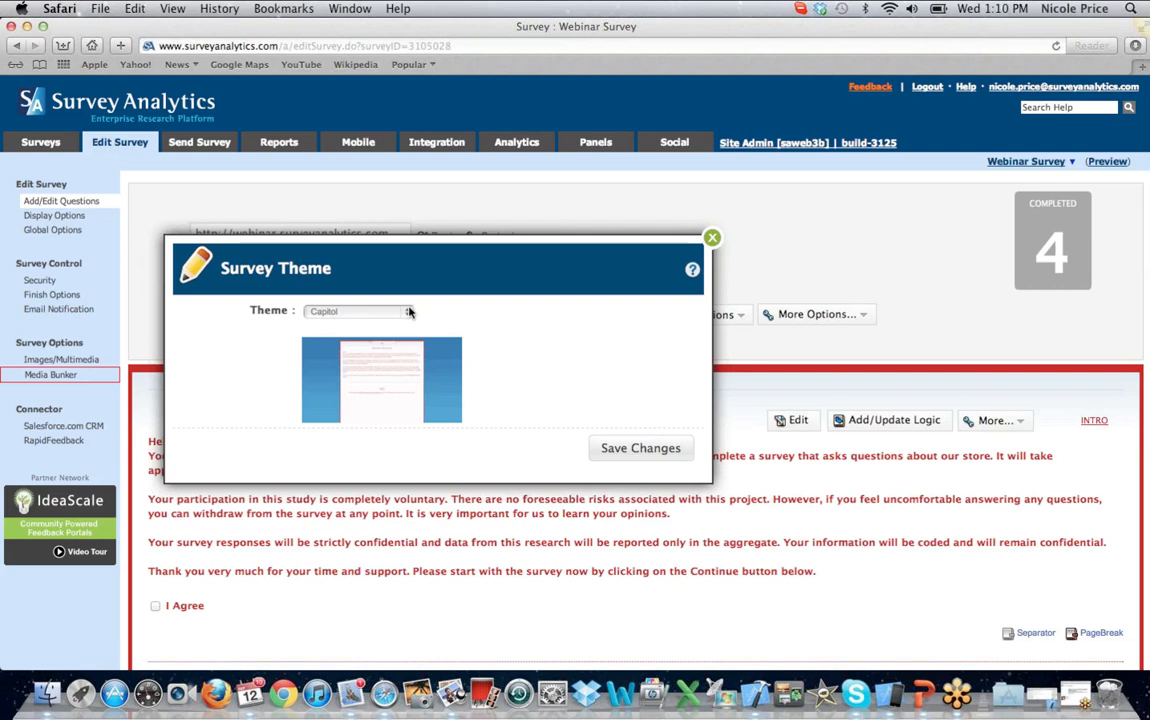
{"action": "left_click", "coordinate": [409, 312]}
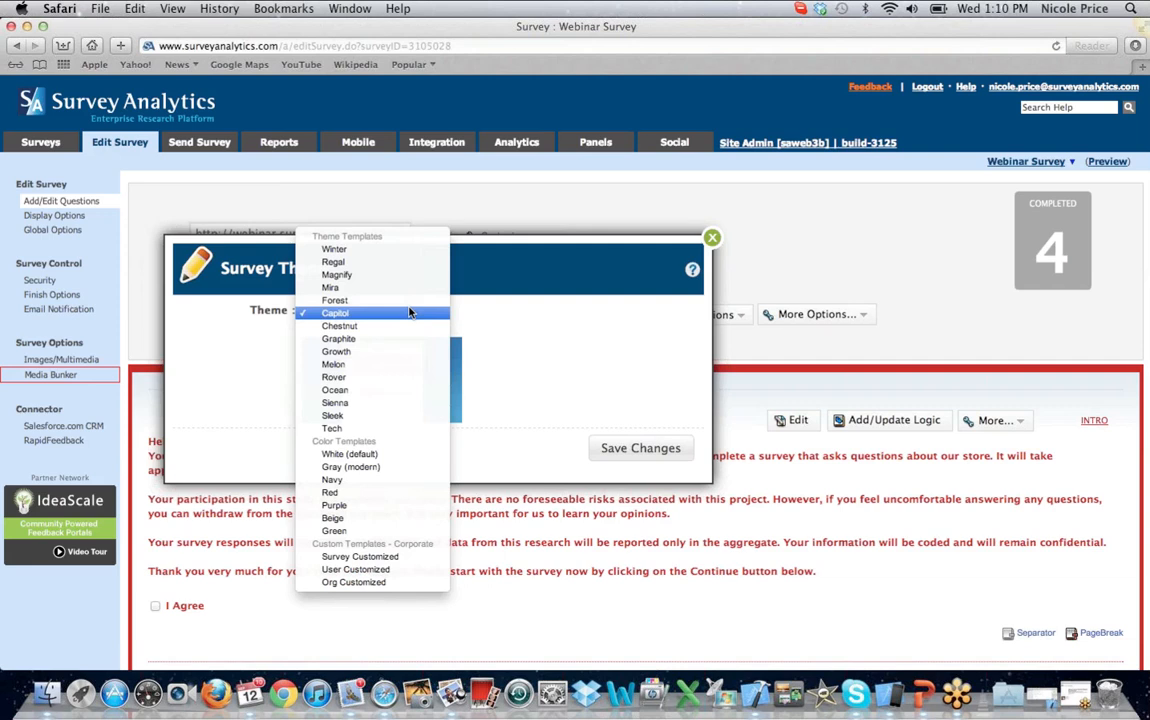
{"action": "left_click", "coordinate": [388, 391]}
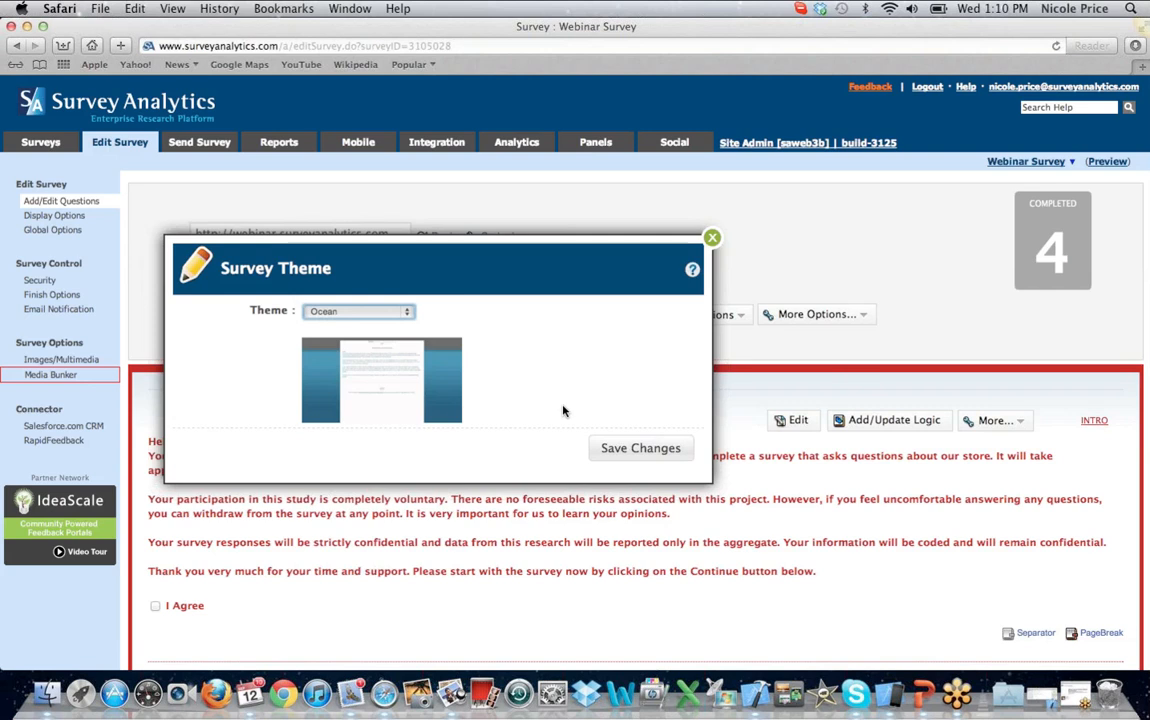
{"action": "left_click", "coordinate": [617, 445]}
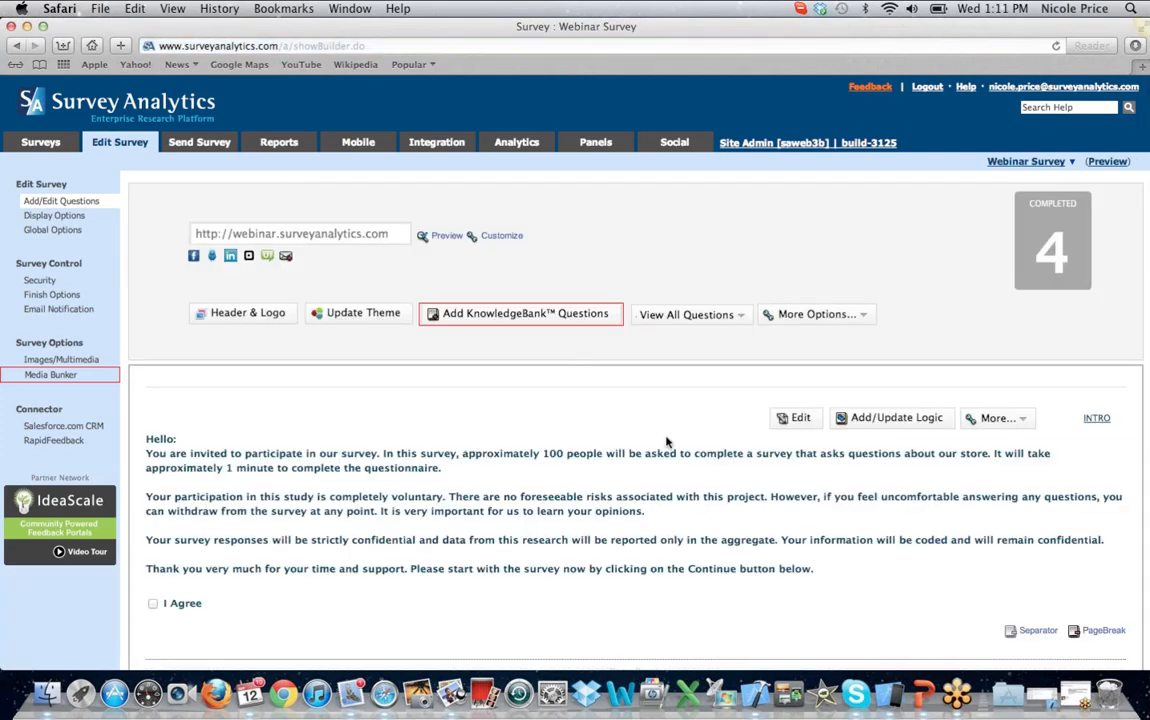
Step: Look over the question view choices, the additional survey options and the introduction block of Webinar Survey
{"action": "left_click", "coordinate": [736, 315]}
{"action": "scroll", "coordinate": [880, 251], "scroll_direction": "down", "scroll_amount": 1}
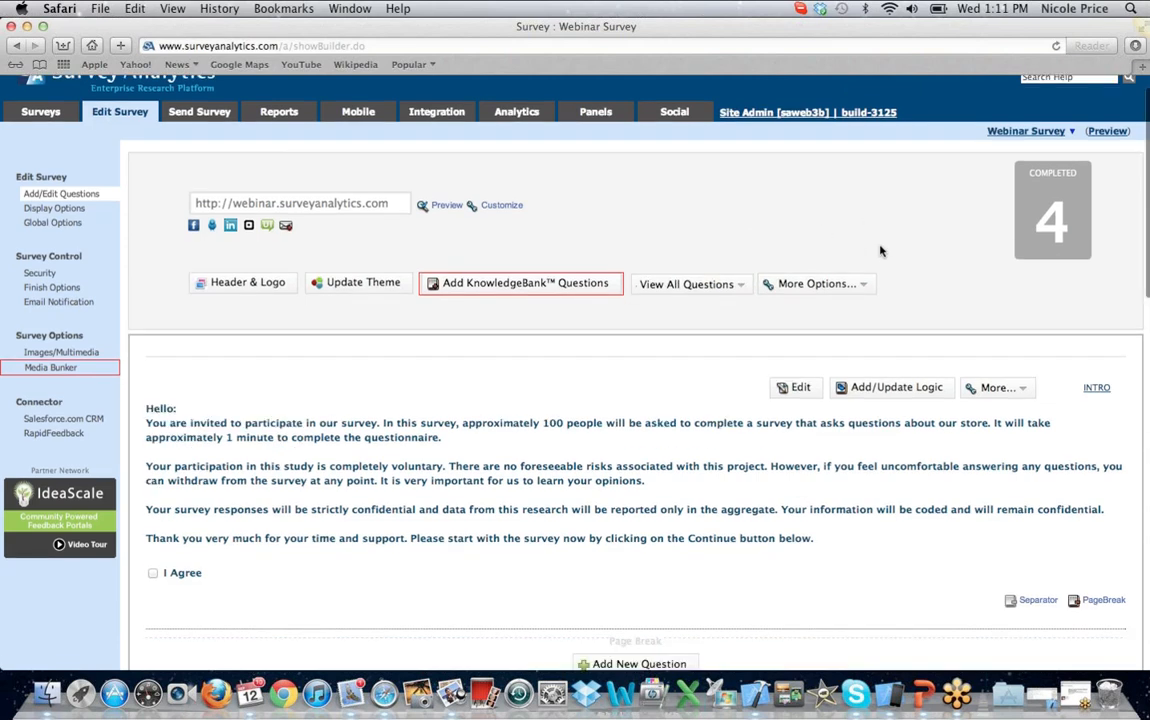
{"action": "scroll", "coordinate": [870, 279], "scroll_direction": "down", "scroll_amount": 1}
{"action": "mouse_move", "coordinate": [869, 280]}
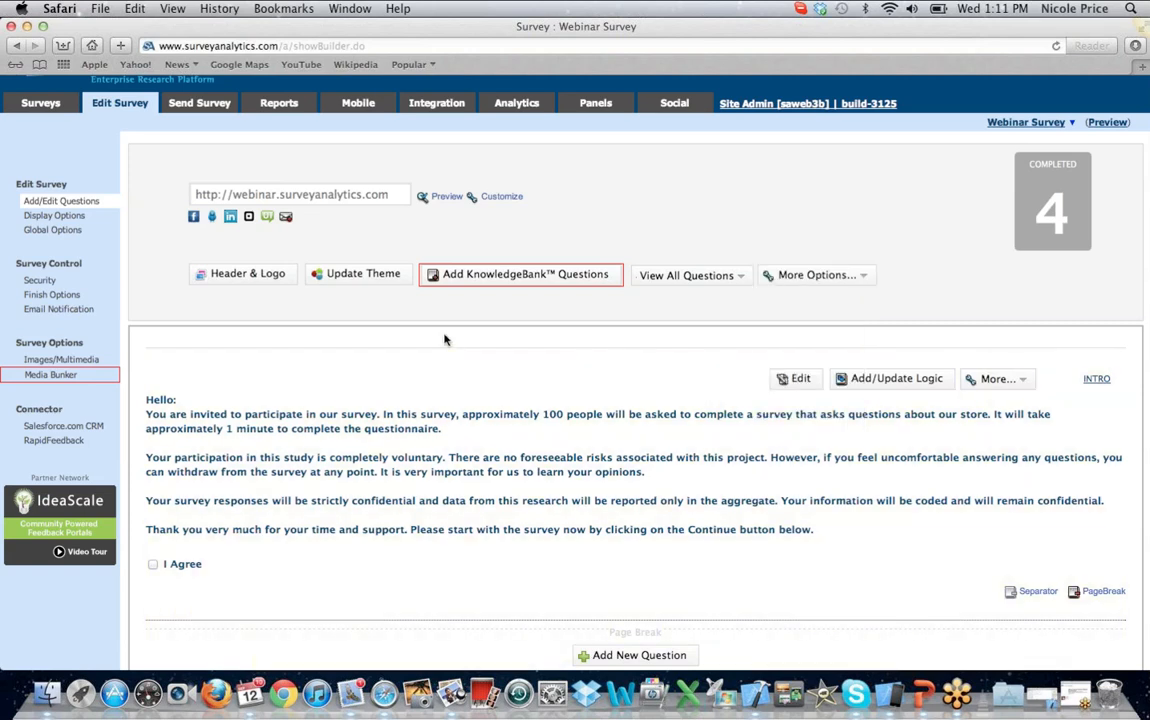
{"action": "scroll", "coordinate": [445, 340], "scroll_direction": "down", "scroll_amount": 1}
{"action": "scroll", "coordinate": [445, 340], "scroll_direction": "down", "scroll_amount": 2}
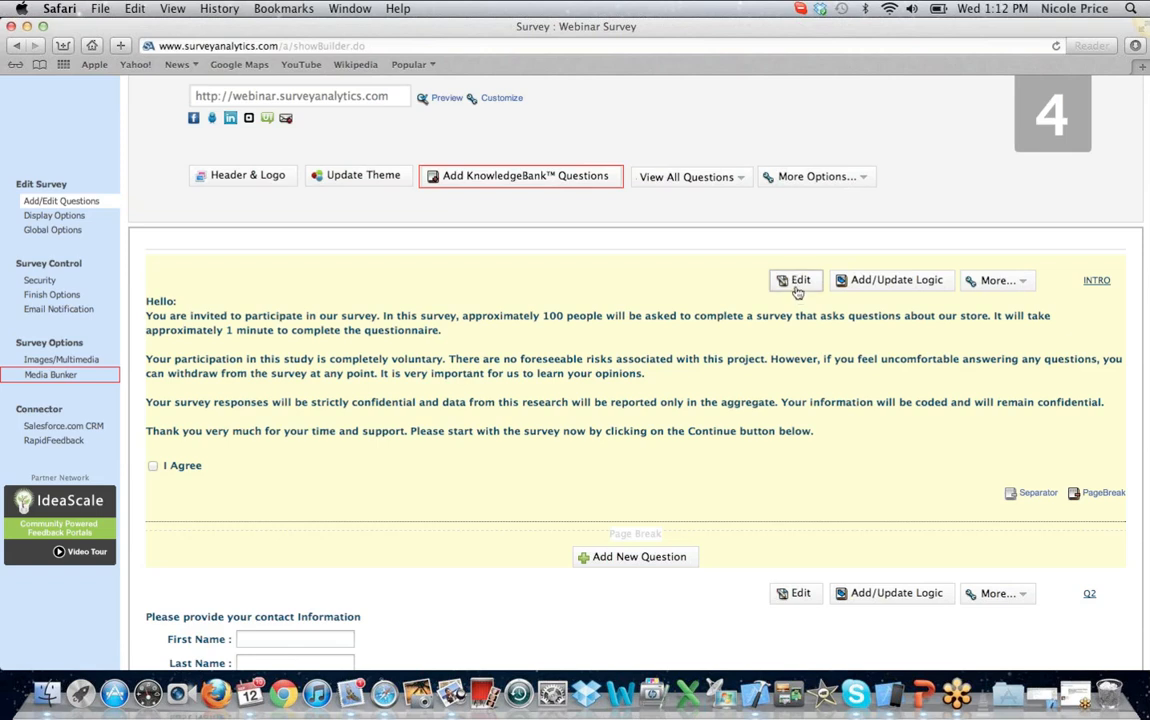
Step: Add the closing line "Kind regards!" to the introduction text, turn off its terms acceptance checkbox and save the changes
{"action": "left_click", "coordinate": [796, 288]}
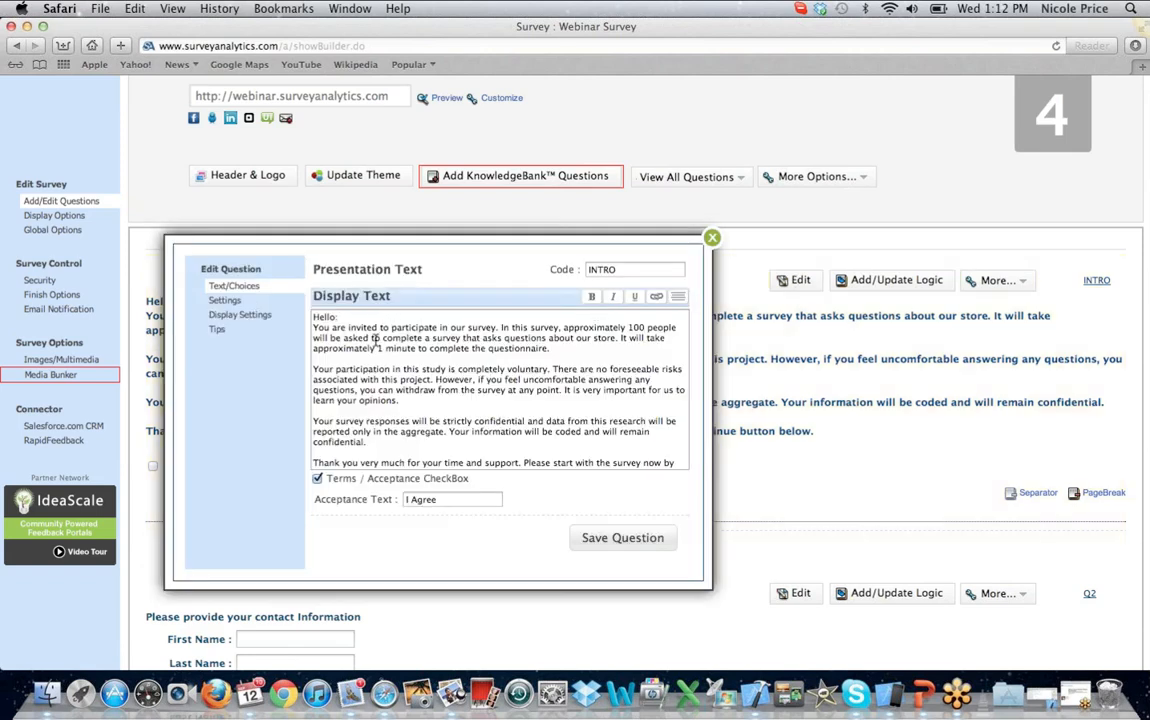
{"action": "scroll", "coordinate": [377, 410], "scroll_direction": "down", "scroll_amount": 5}
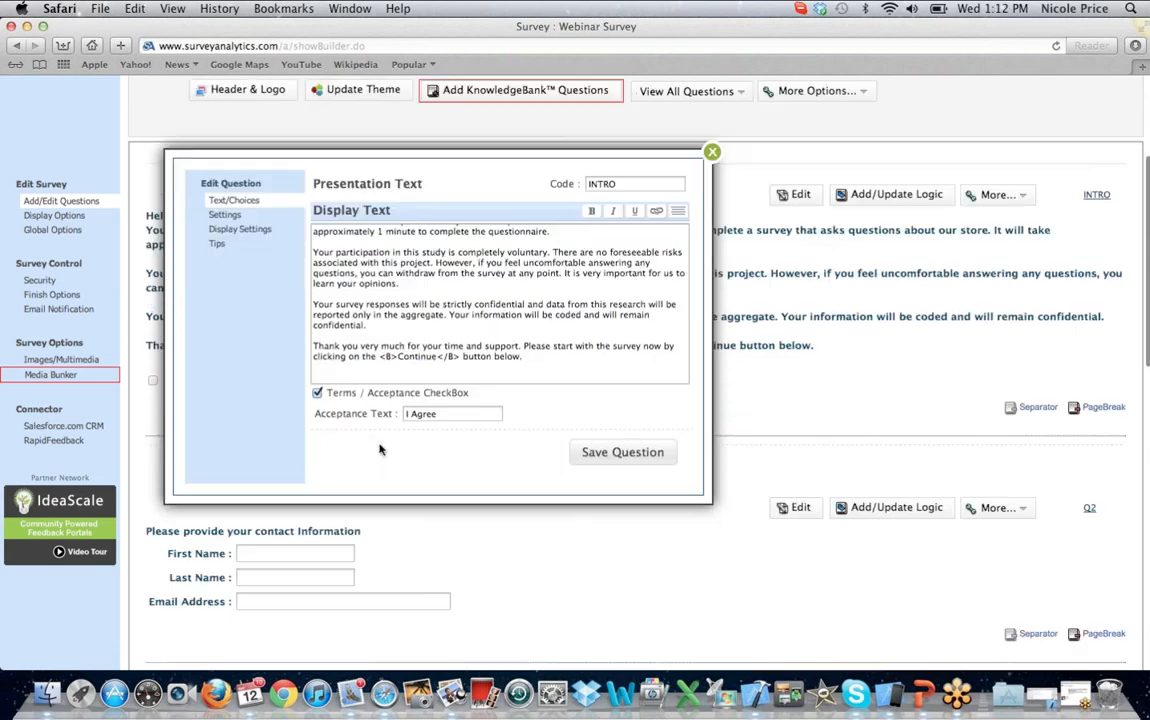
{"action": "left_click", "coordinate": [439, 371]}
{"action": "type", "text": "Kind regards!"}
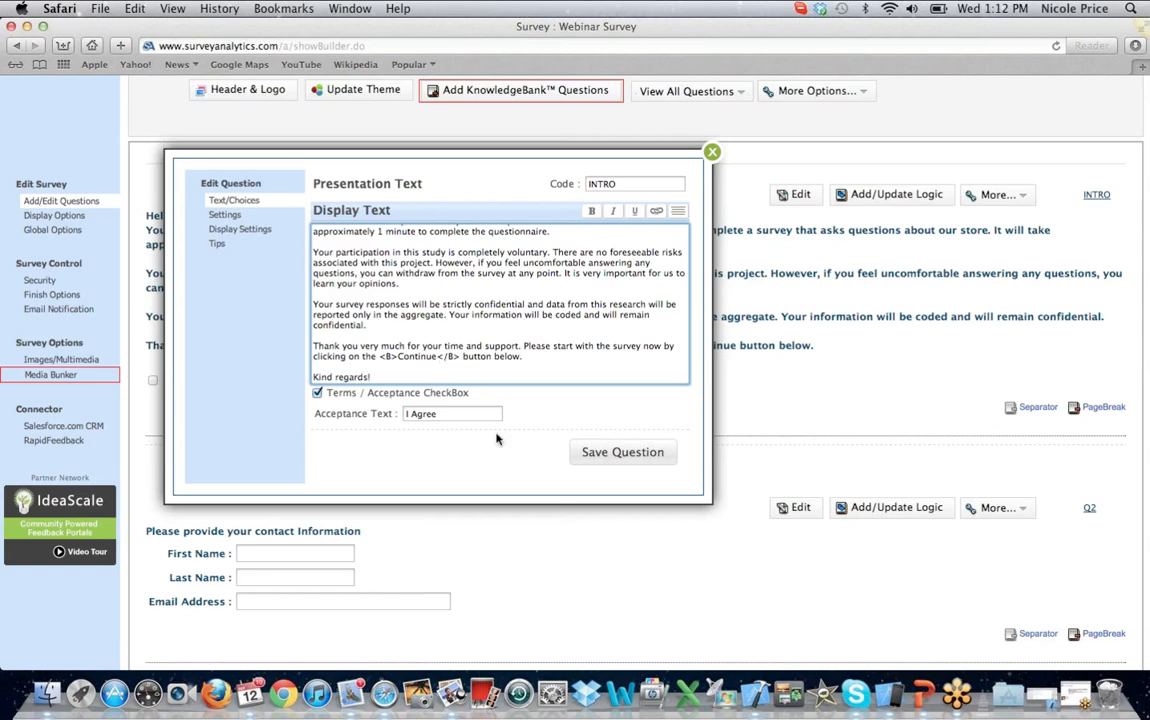
{"action": "left_click", "coordinate": [318, 394]}
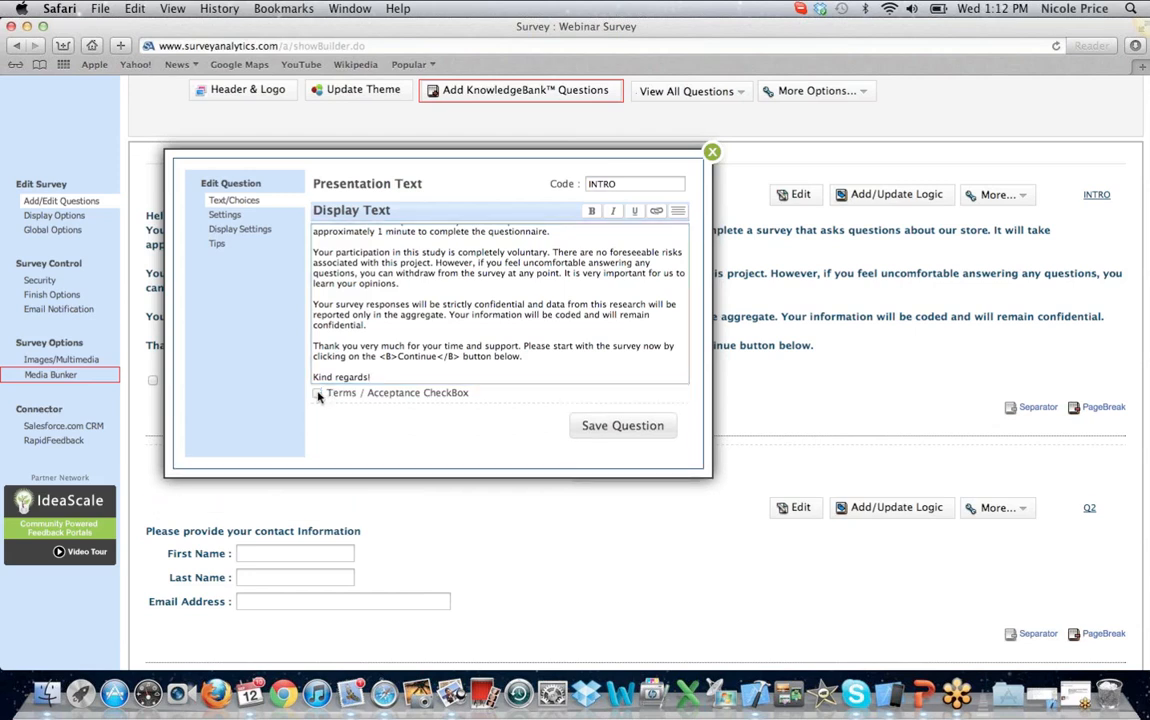
{"action": "left_click", "coordinate": [246, 218]}
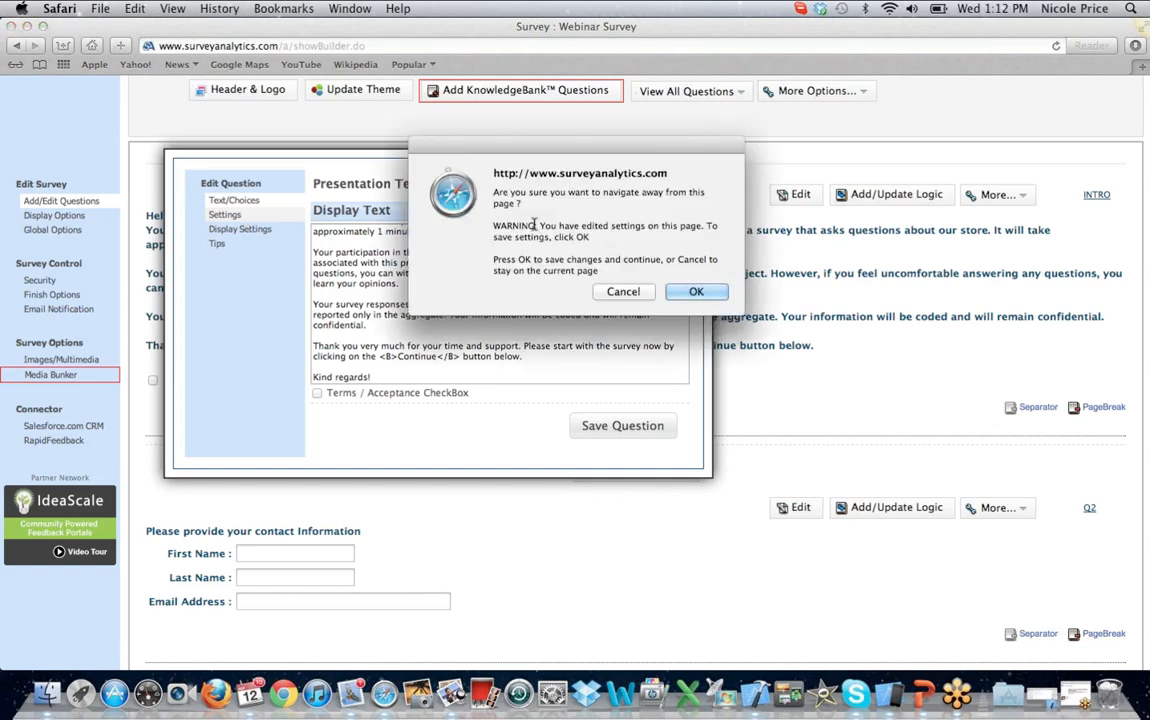
{"action": "left_click", "coordinate": [680, 295]}
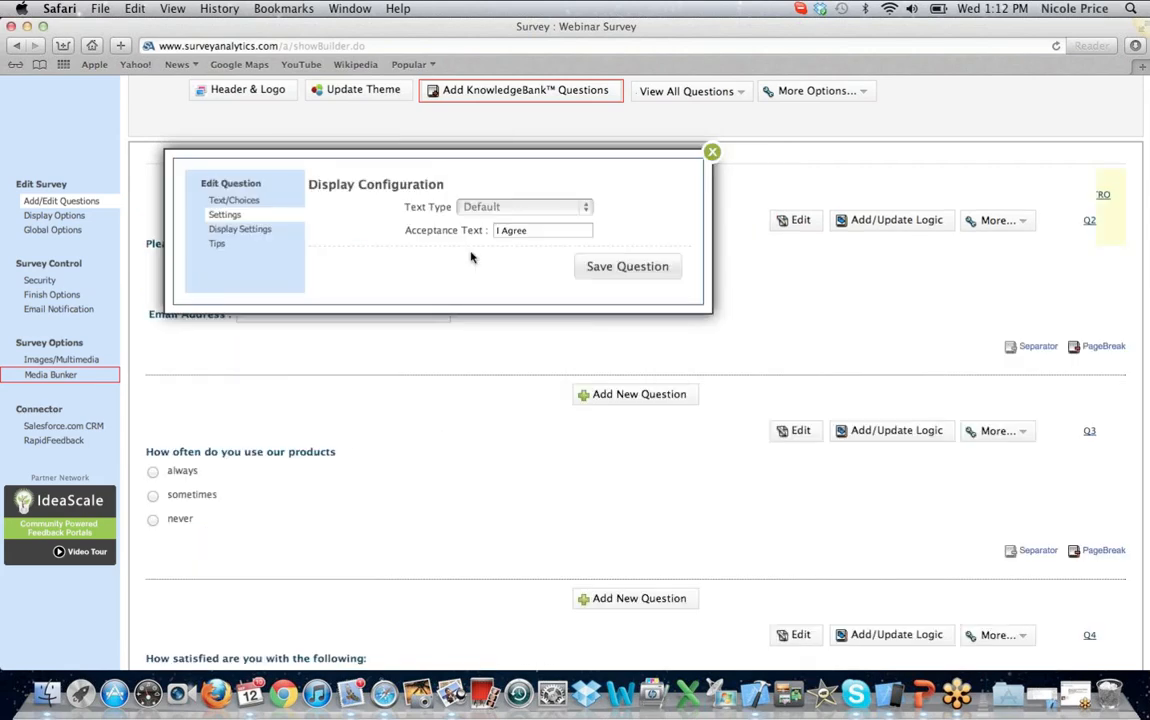
Step: Look over the introduction block's text type choices, display settings and tips, and close its editor without further changes
{"action": "left_click", "coordinate": [586, 207]}
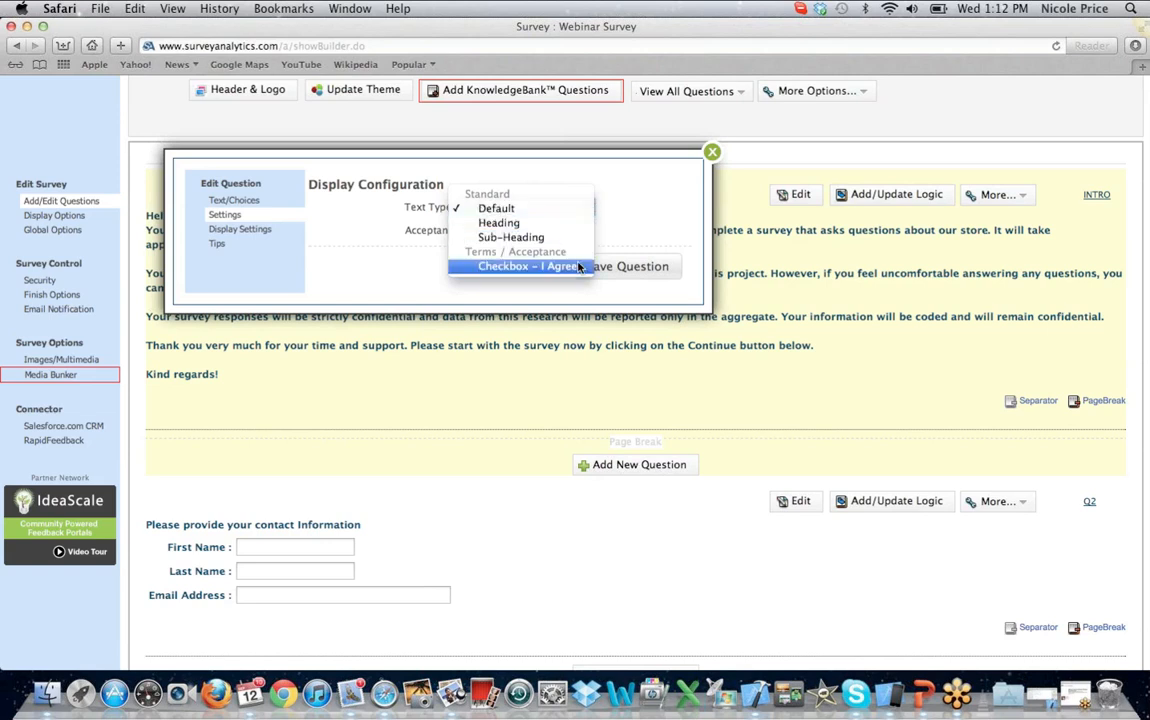
{"action": "left_click", "coordinate": [639, 219]}
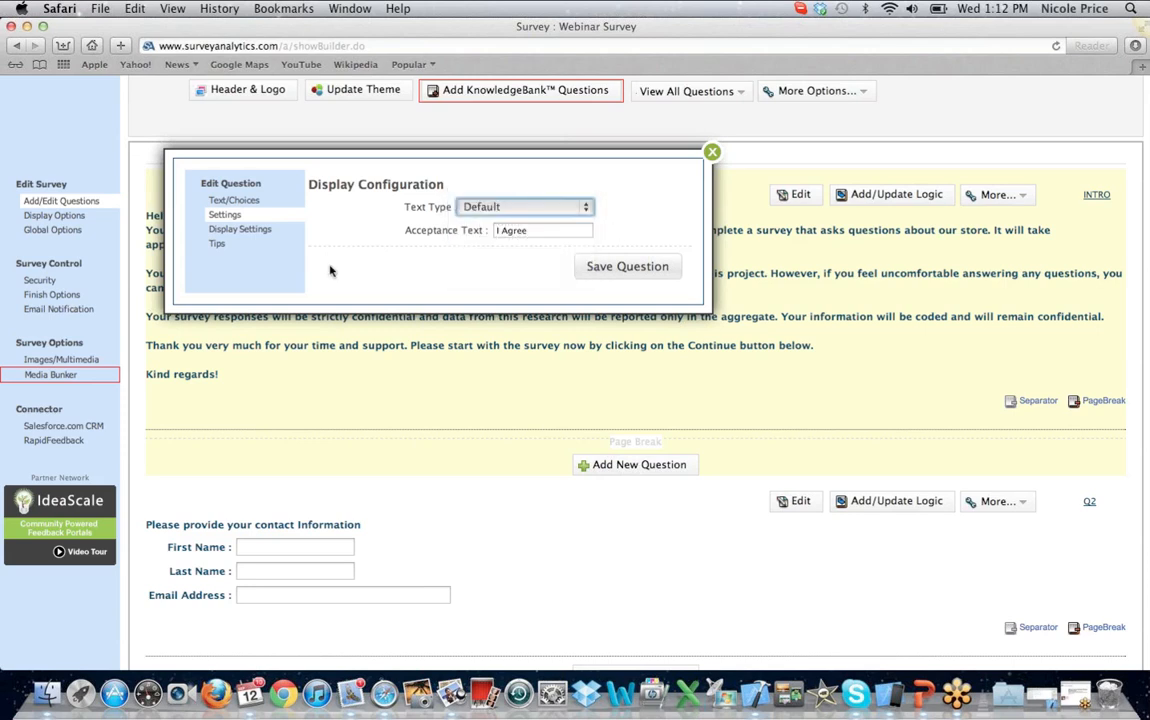
{"action": "left_click", "coordinate": [284, 233]}
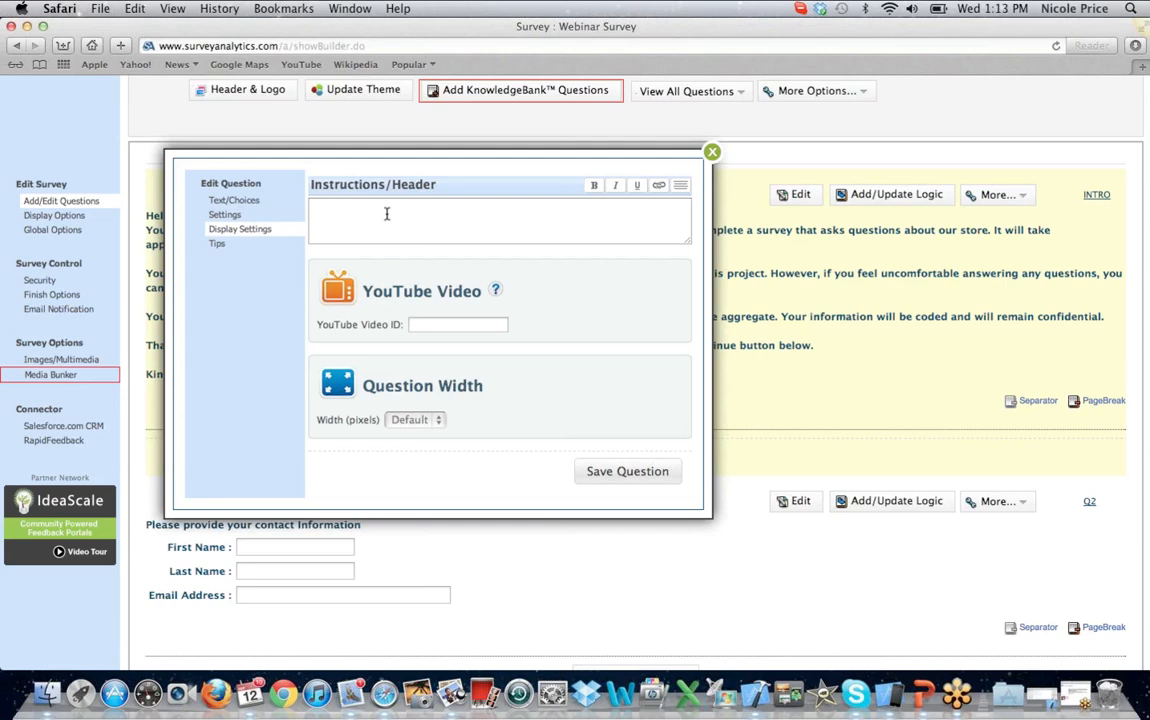
{"action": "left_click", "coordinate": [258, 245]}
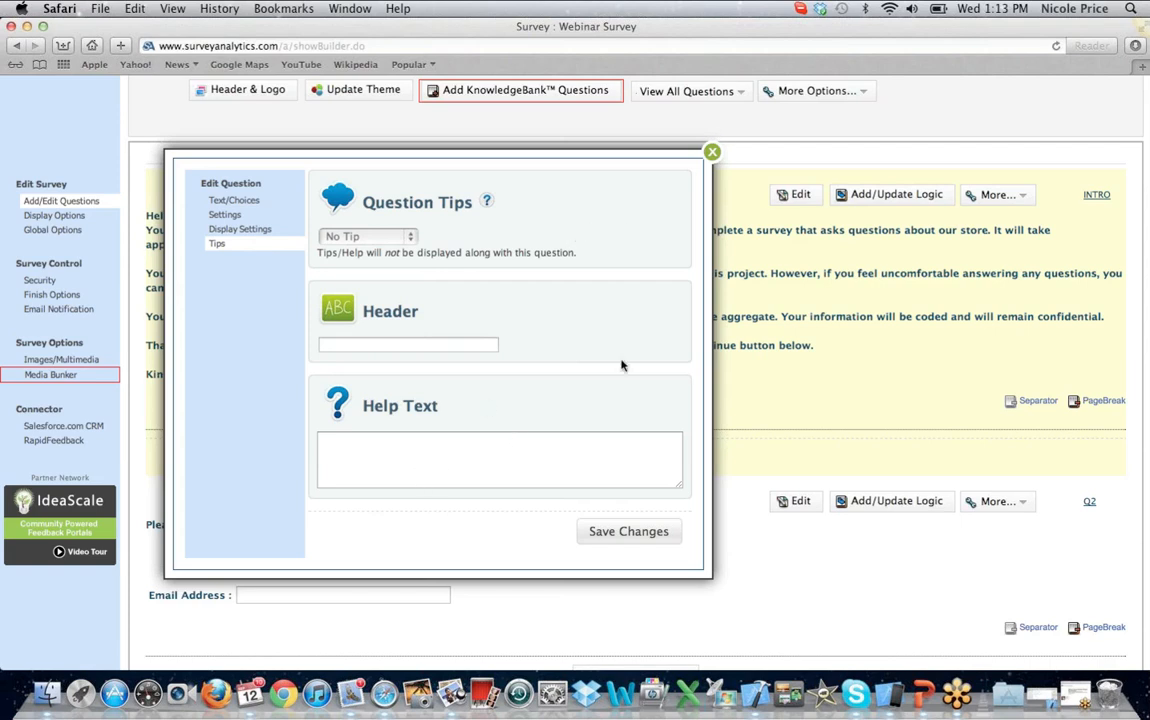
{"action": "left_click", "coordinate": [712, 153]}
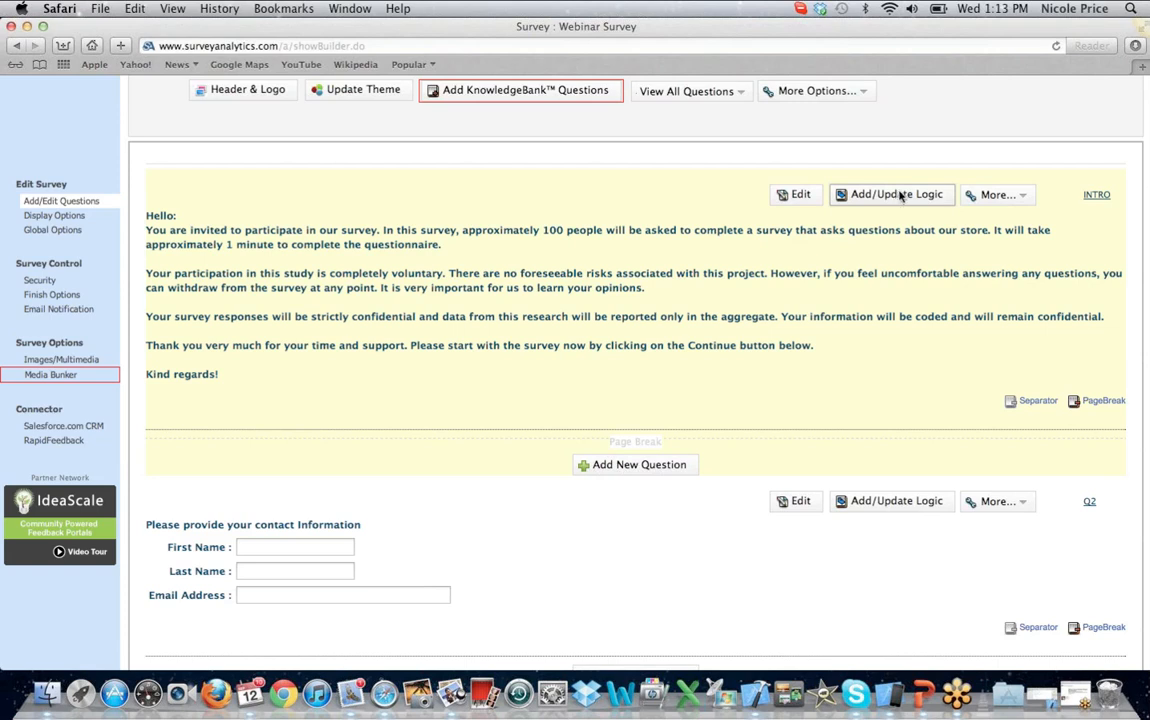
Step: Examine the introduction block's logic types and additional options, and preview the block as respondents see it
{"action": "left_click", "coordinate": [900, 196]}
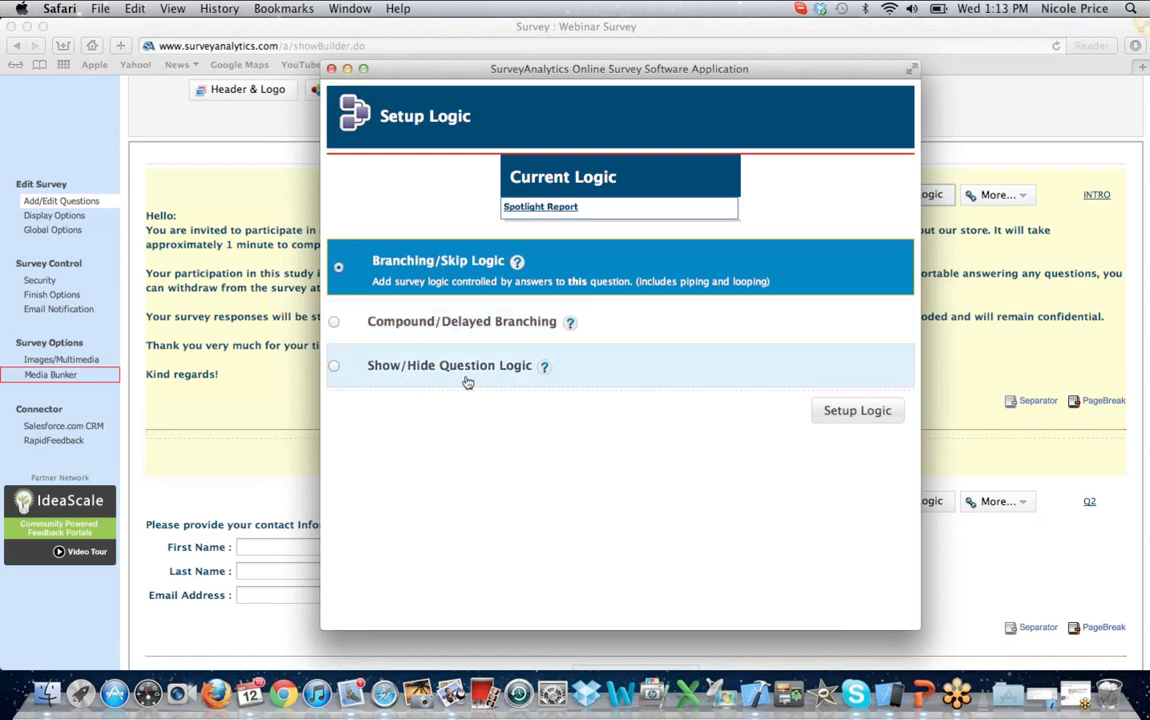
{"action": "left_click", "coordinate": [332, 69]}
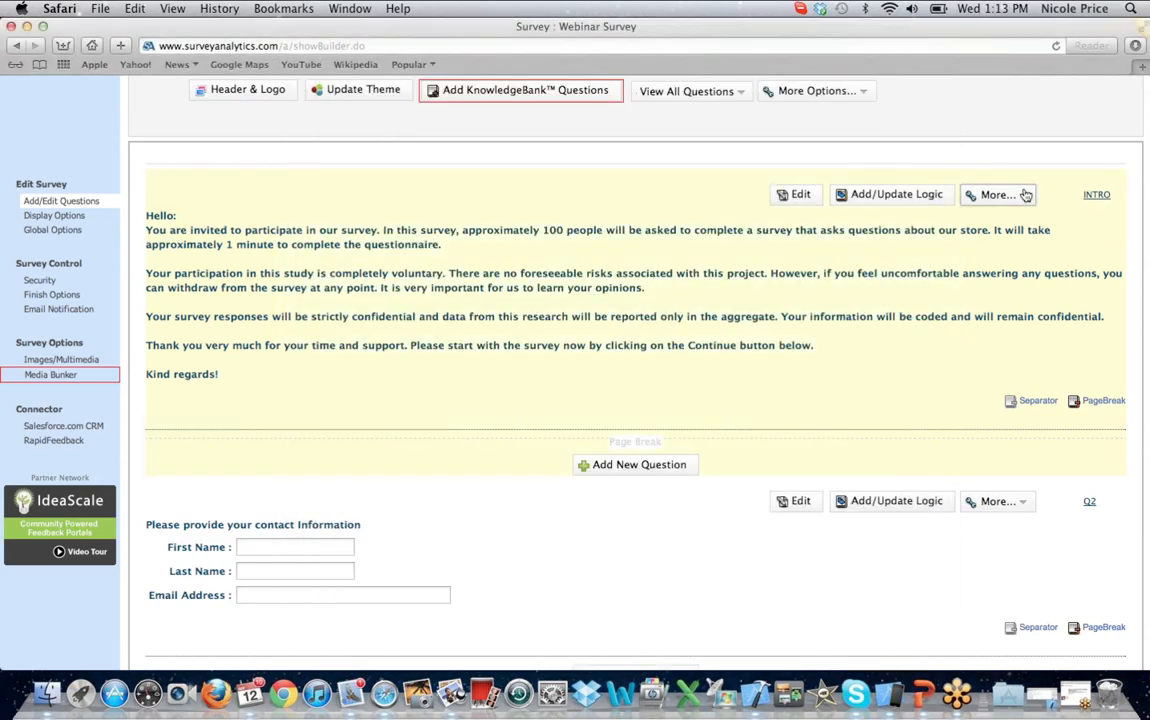
{"action": "left_click", "coordinate": [1025, 195]}
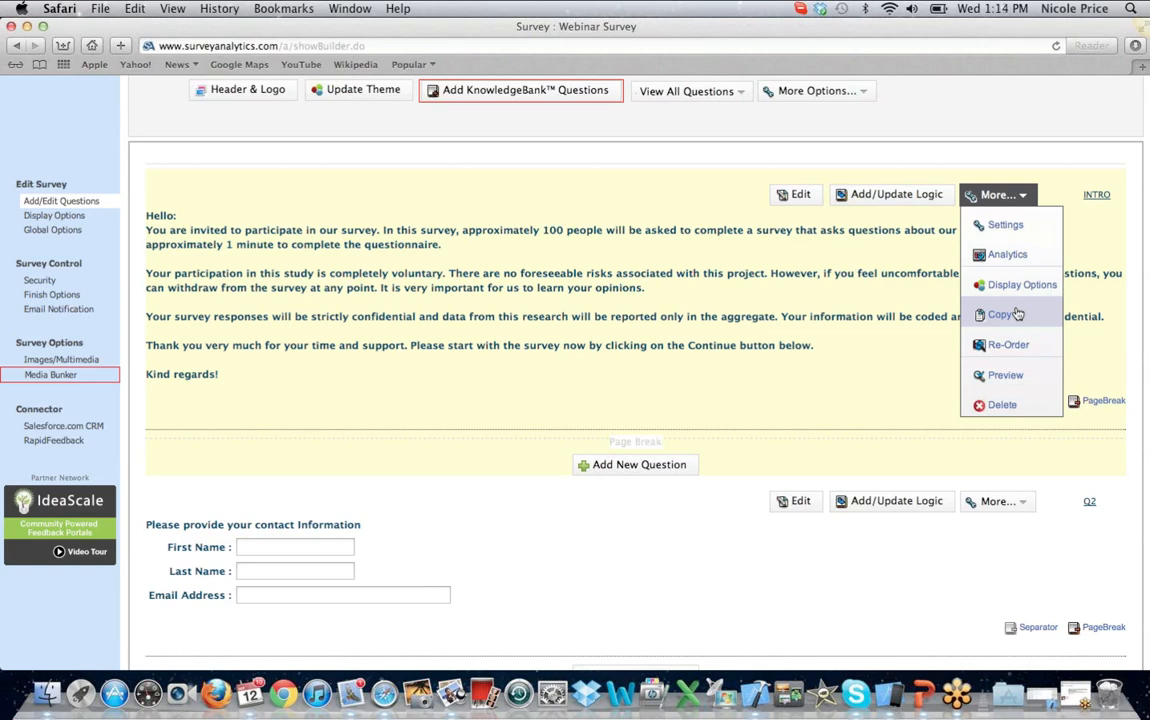
{"action": "left_click", "coordinate": [1006, 375]}
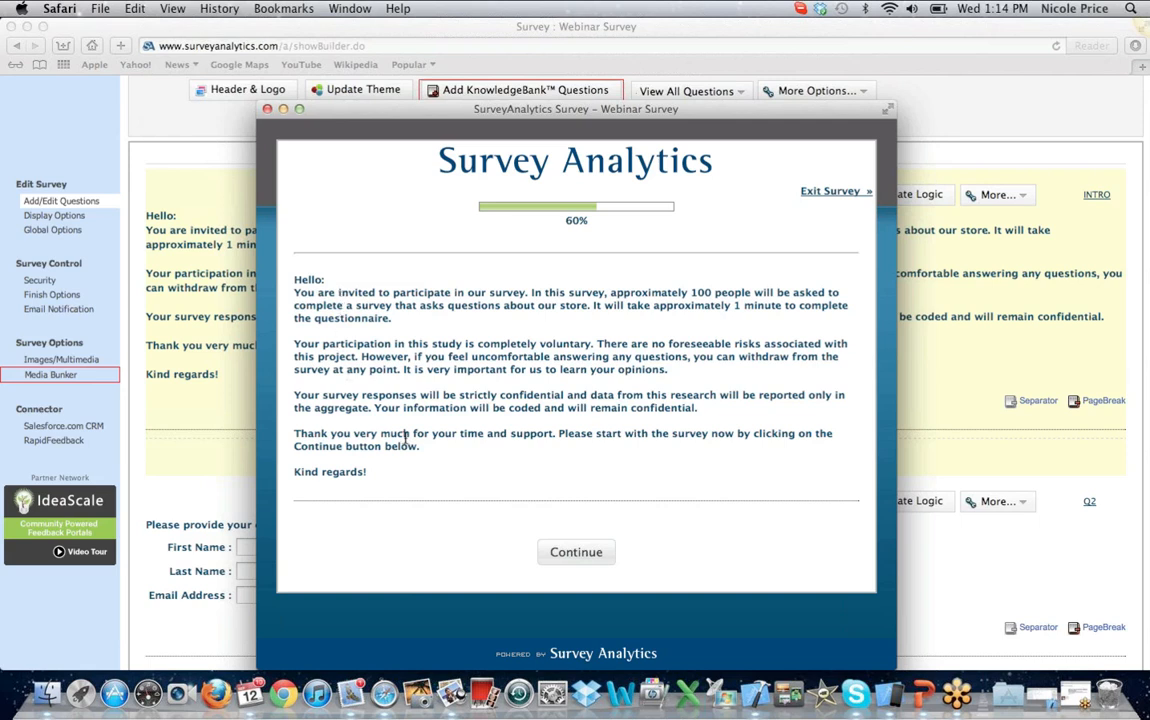
{"action": "left_click", "coordinate": [267, 109]}
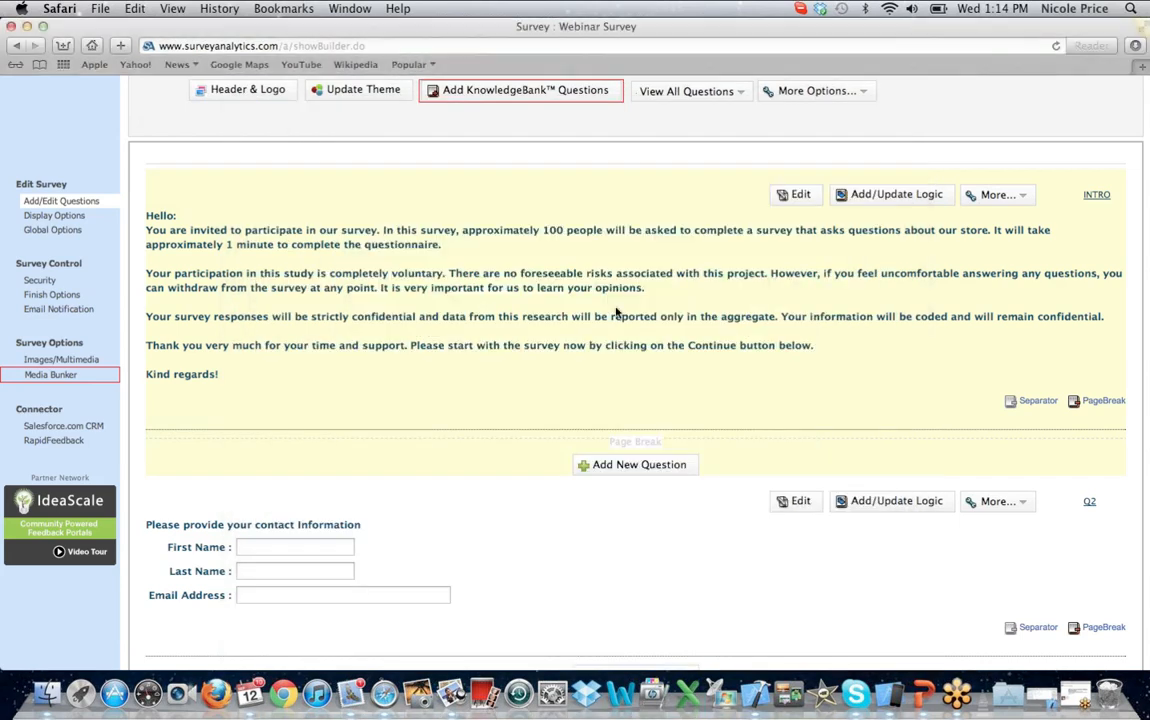
Step: Start a new question below the introduction and view the standard type examples for Multi-Point Scales, Date / Time and Contact Information
{"action": "scroll", "coordinate": [617, 313], "scroll_direction": "down", "scroll_amount": 1}
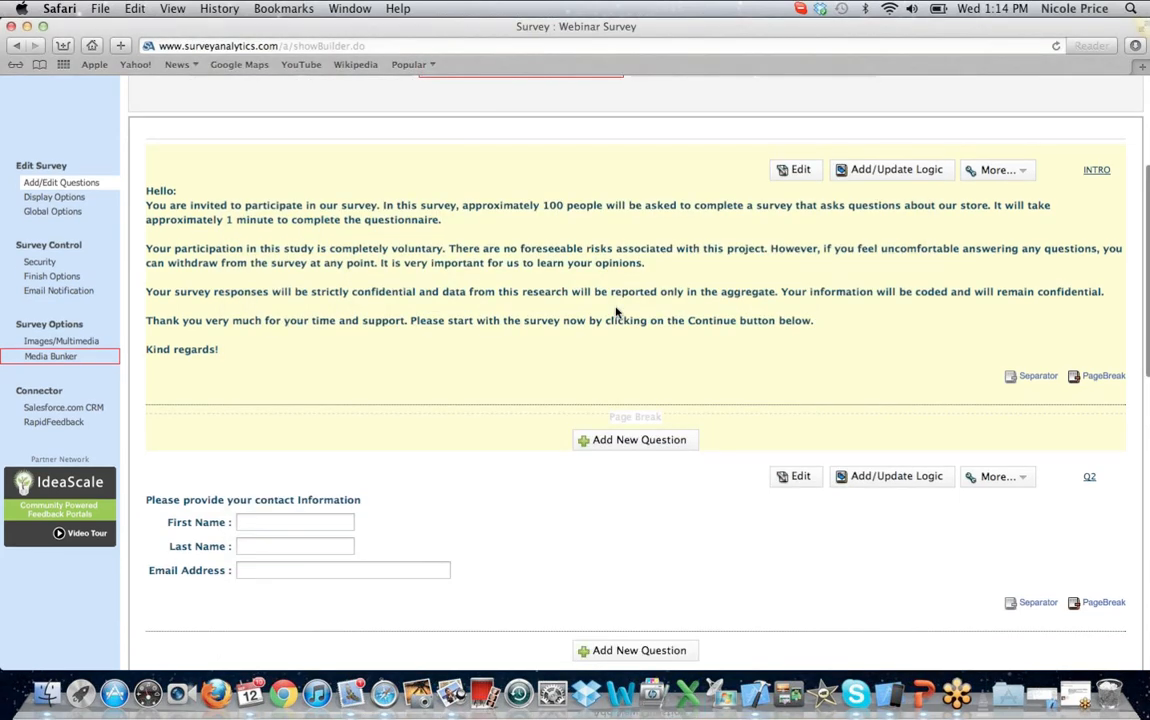
{"action": "scroll", "coordinate": [616, 313], "scroll_direction": "down", "scroll_amount": 3}
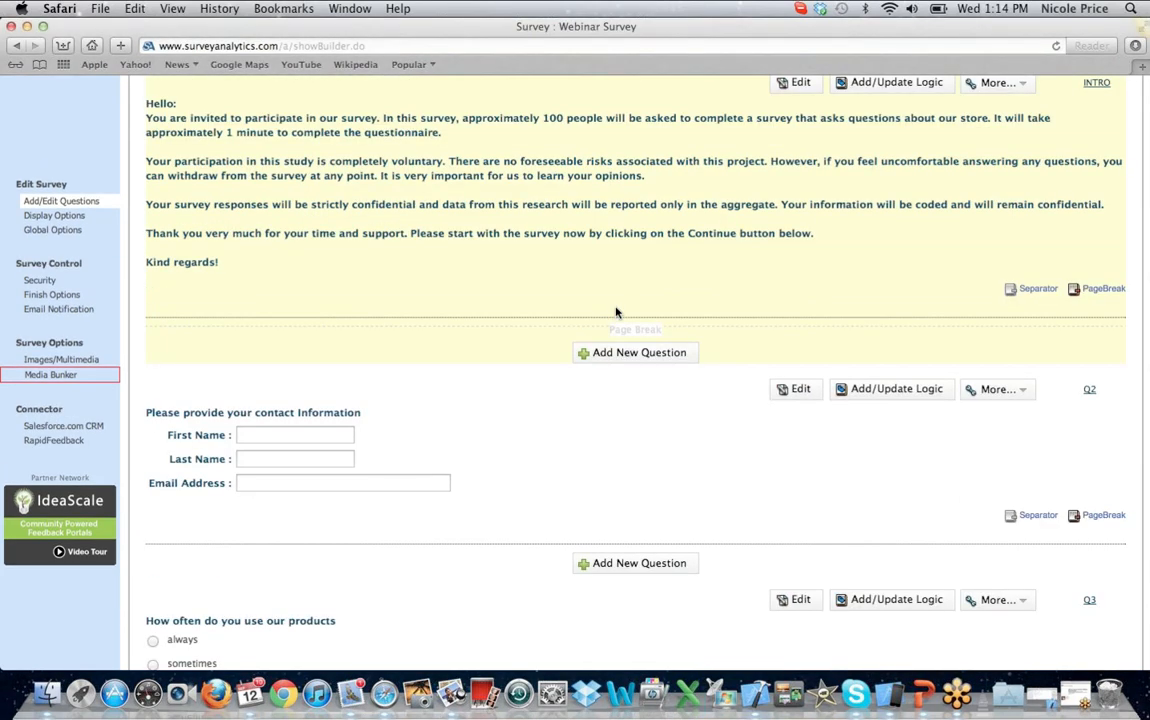
{"action": "scroll", "coordinate": [616, 313], "scroll_direction": "down", "scroll_amount": 1}
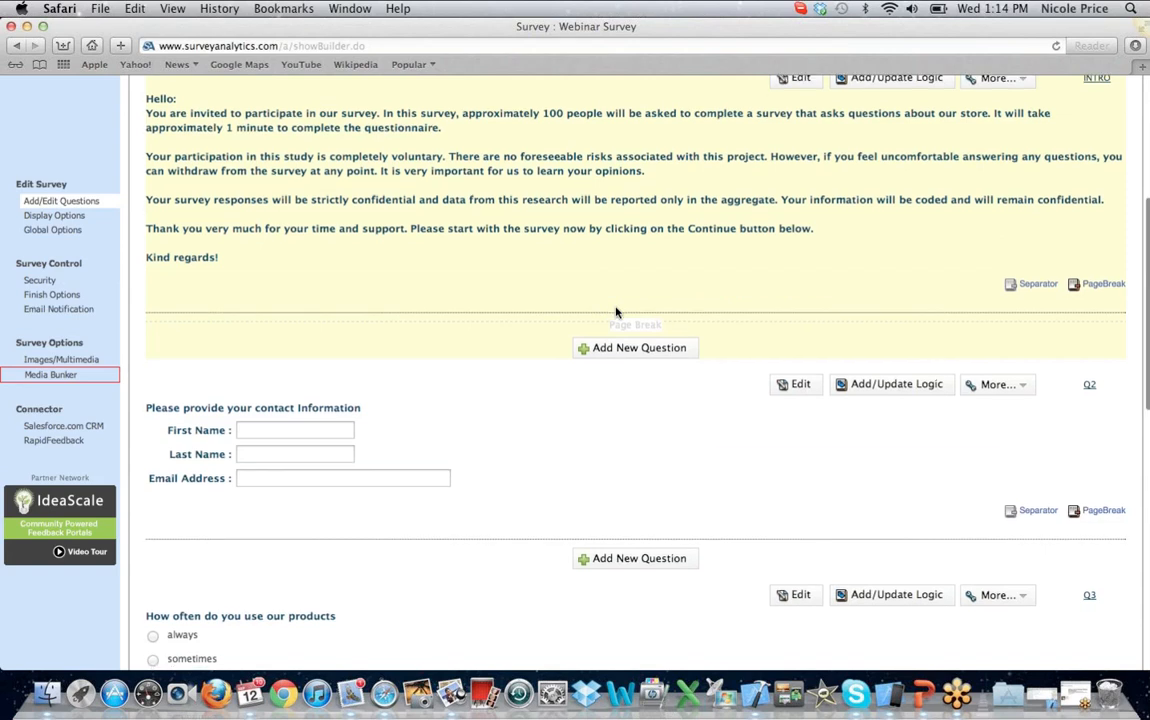
{"action": "scroll", "coordinate": [616, 313], "scroll_direction": "down", "scroll_amount": 1}
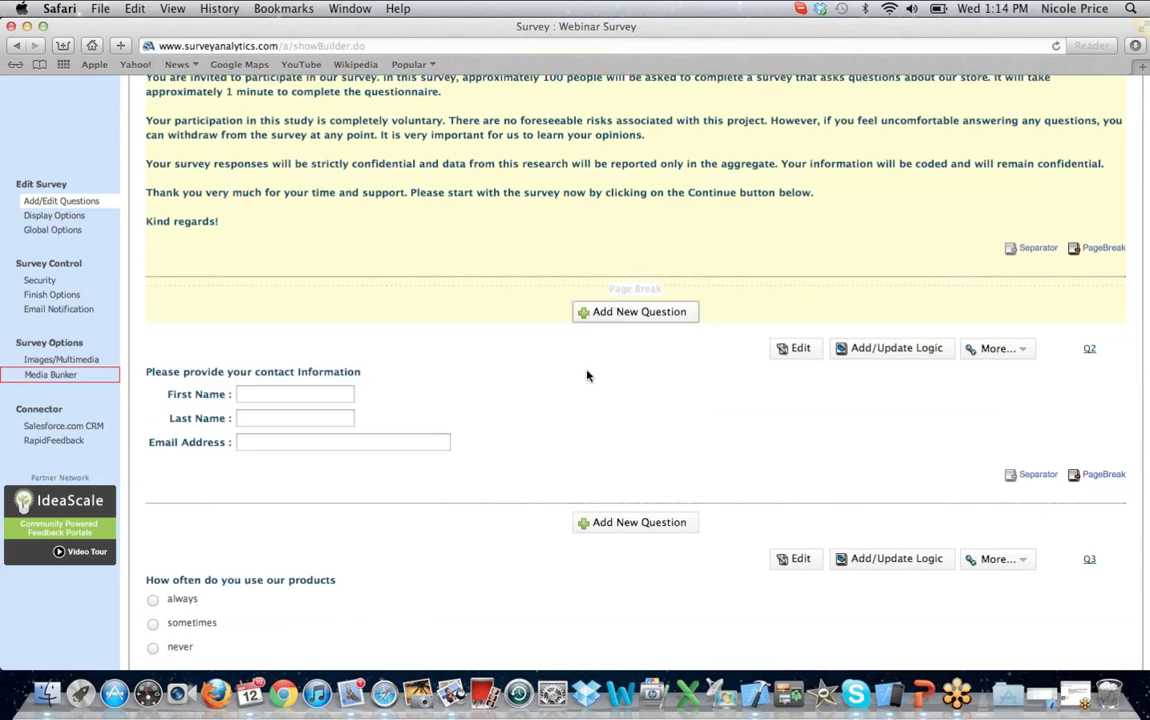
{"action": "left_click", "coordinate": [597, 318]}
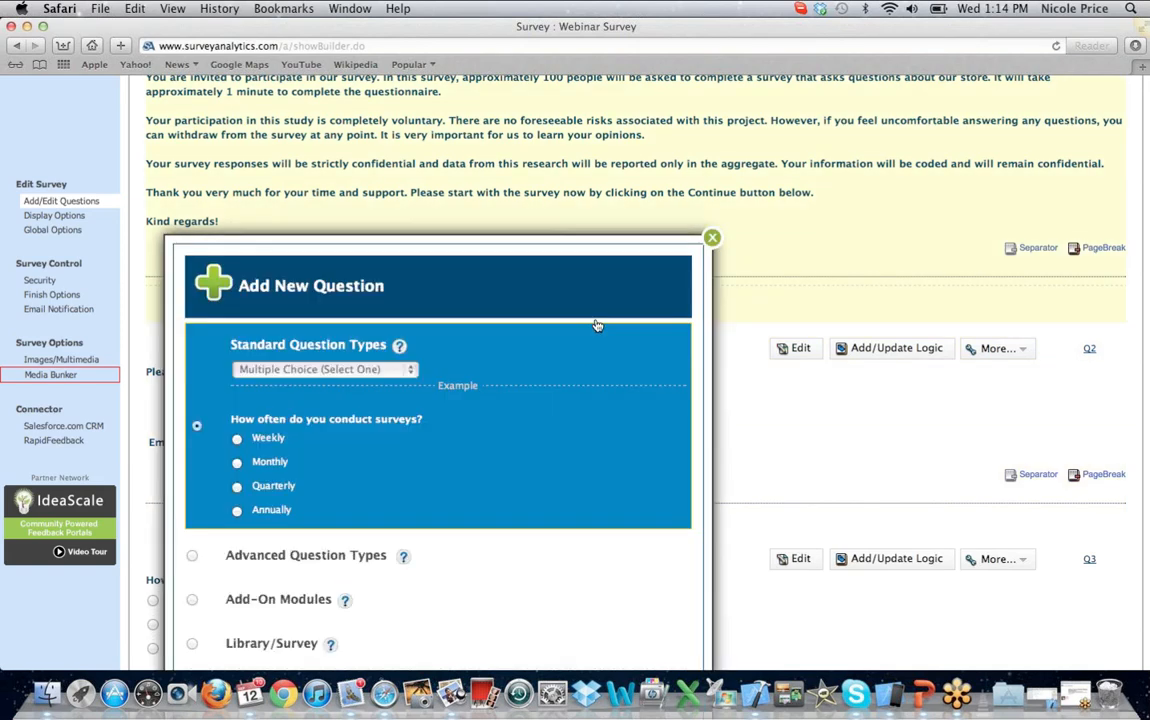
{"action": "scroll", "coordinate": [597, 325], "scroll_direction": "down", "scroll_amount": 2}
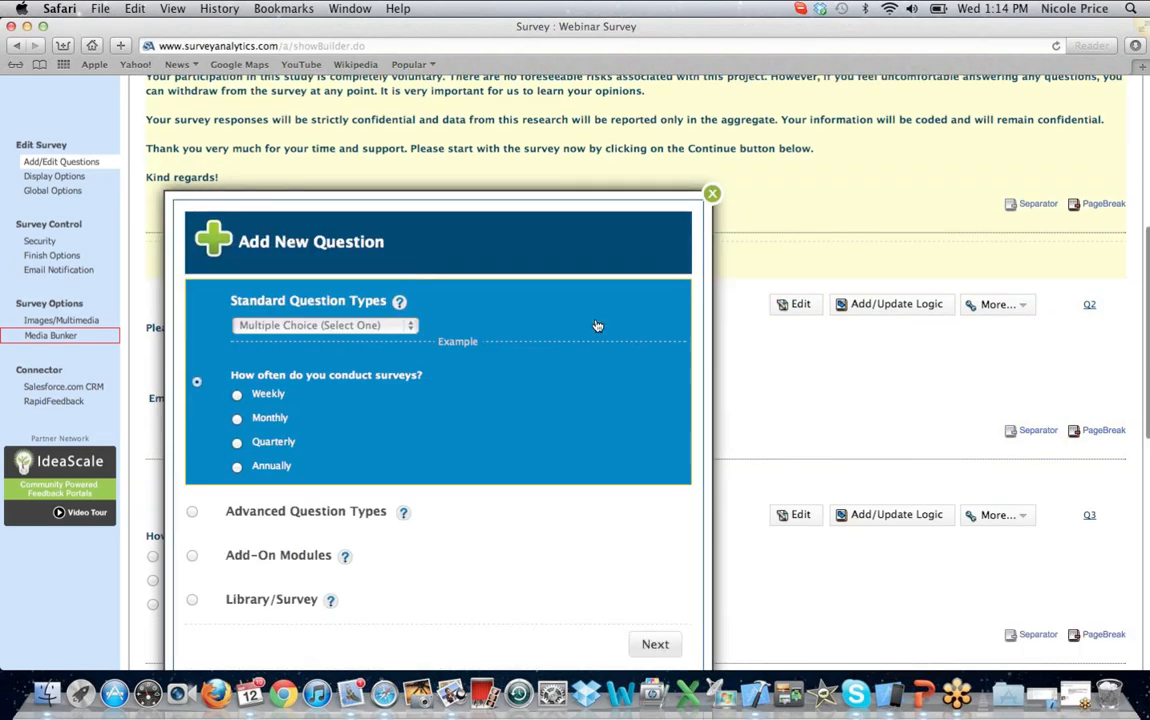
{"action": "scroll", "coordinate": [597, 325], "scroll_direction": "down", "scroll_amount": 3}
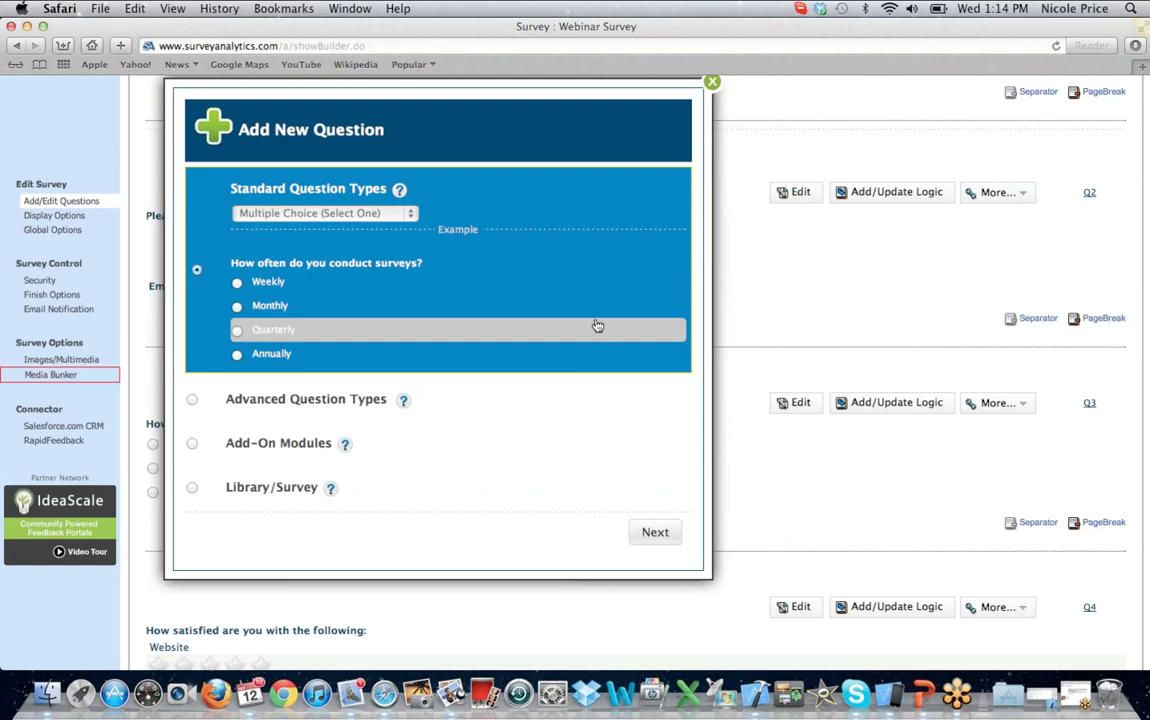
{"action": "left_click", "coordinate": [408, 214]}
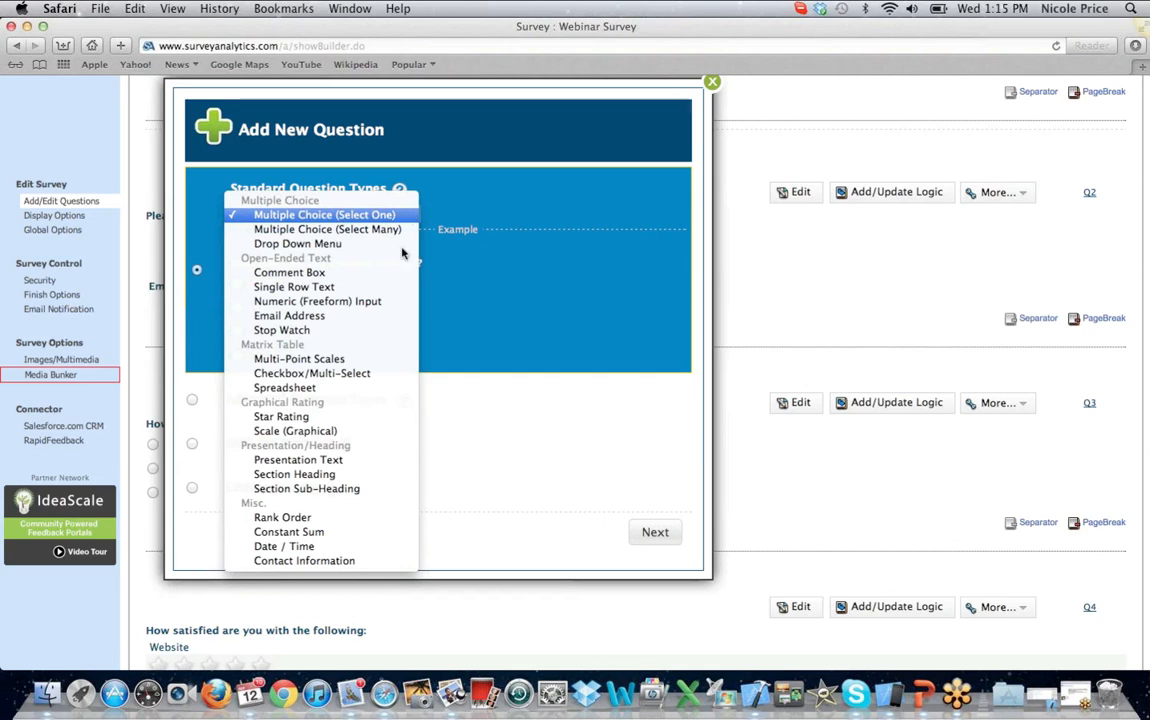
{"action": "left_click", "coordinate": [381, 359]}
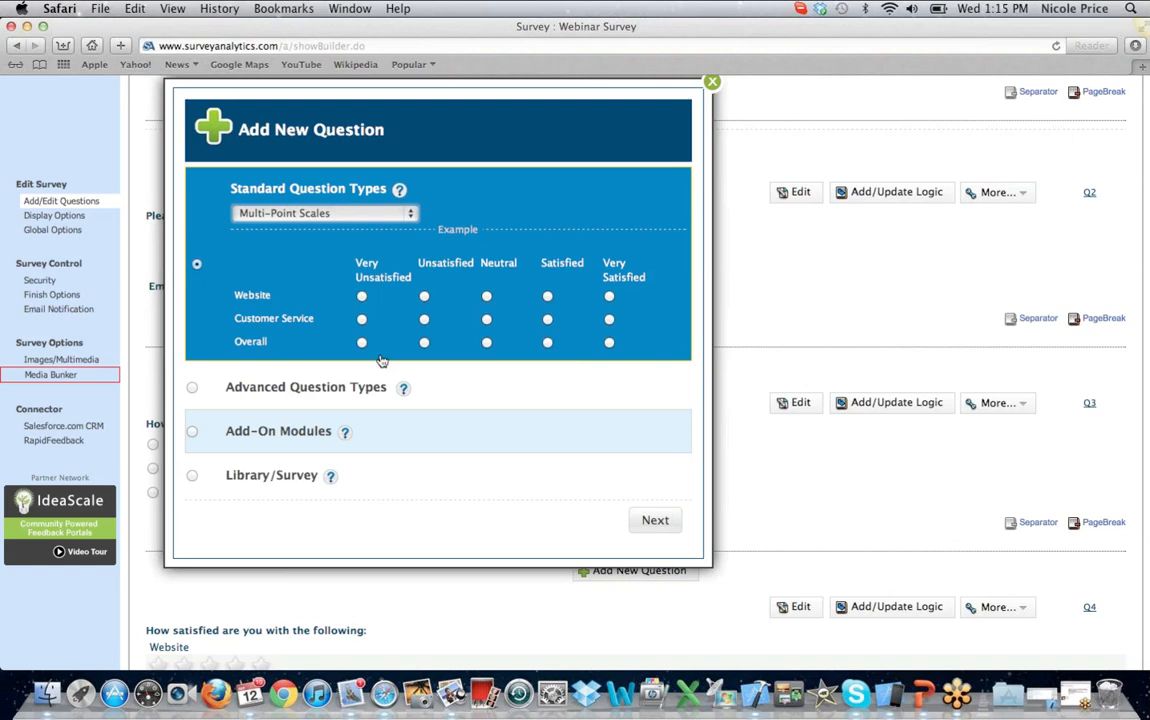
{"action": "left_click", "coordinate": [409, 216]}
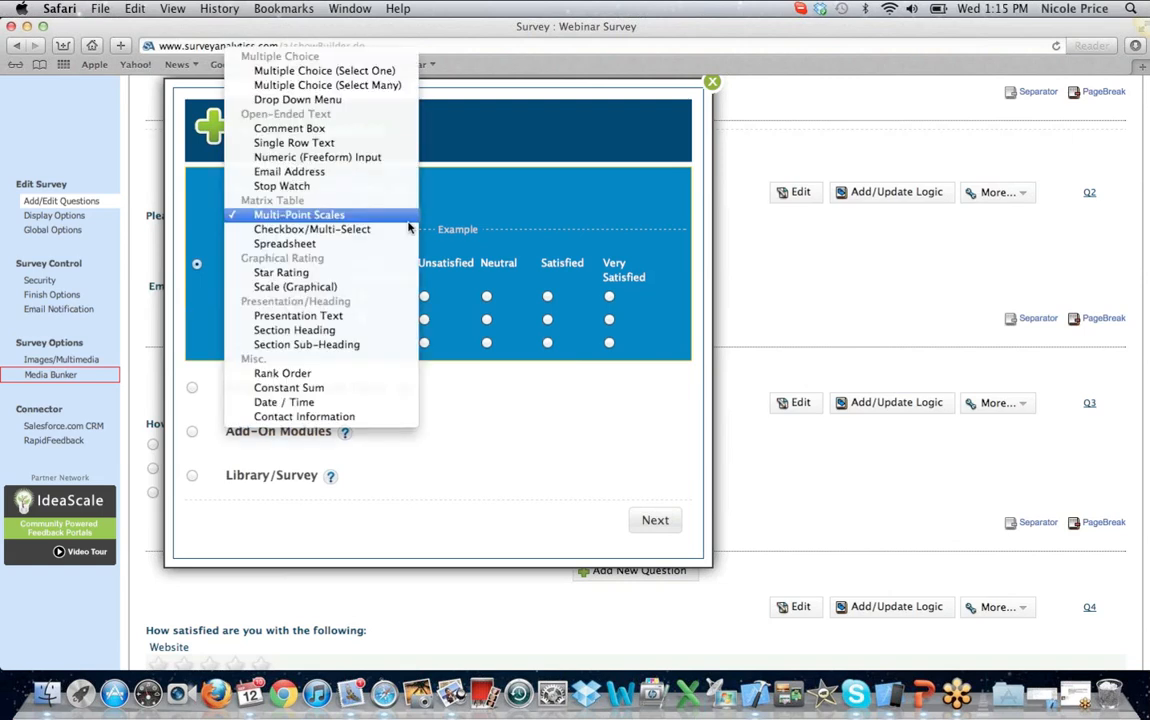
{"action": "left_click", "coordinate": [389, 403]}
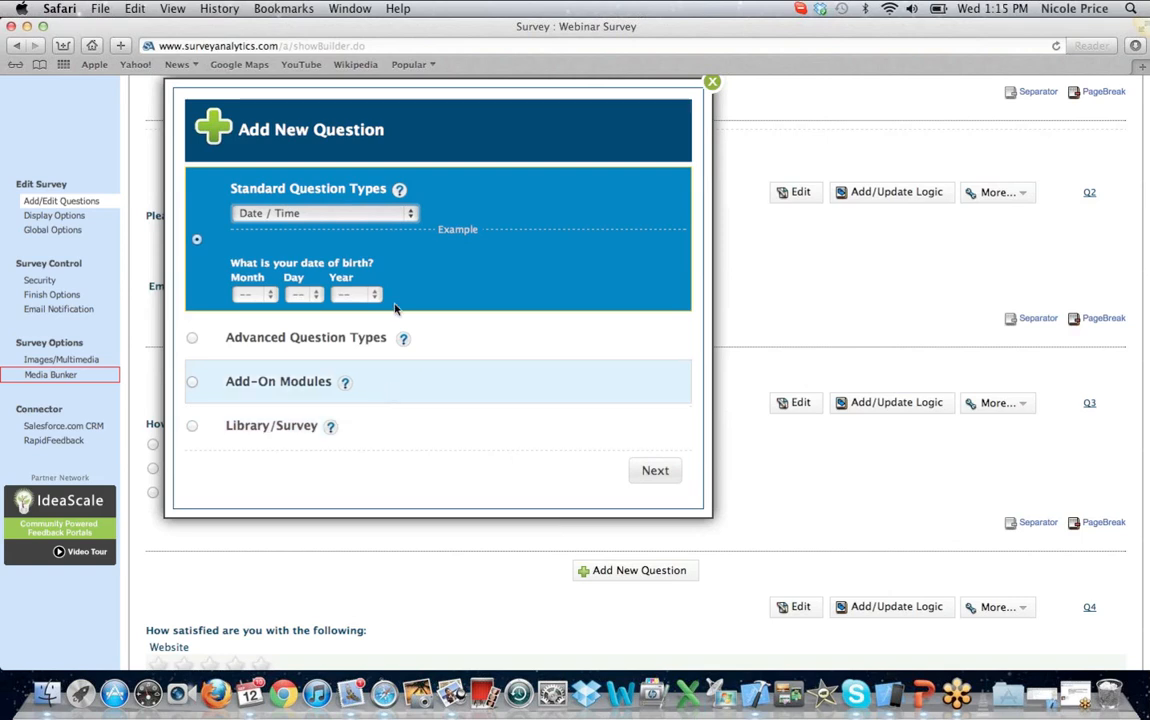
{"action": "left_click", "coordinate": [411, 216]}
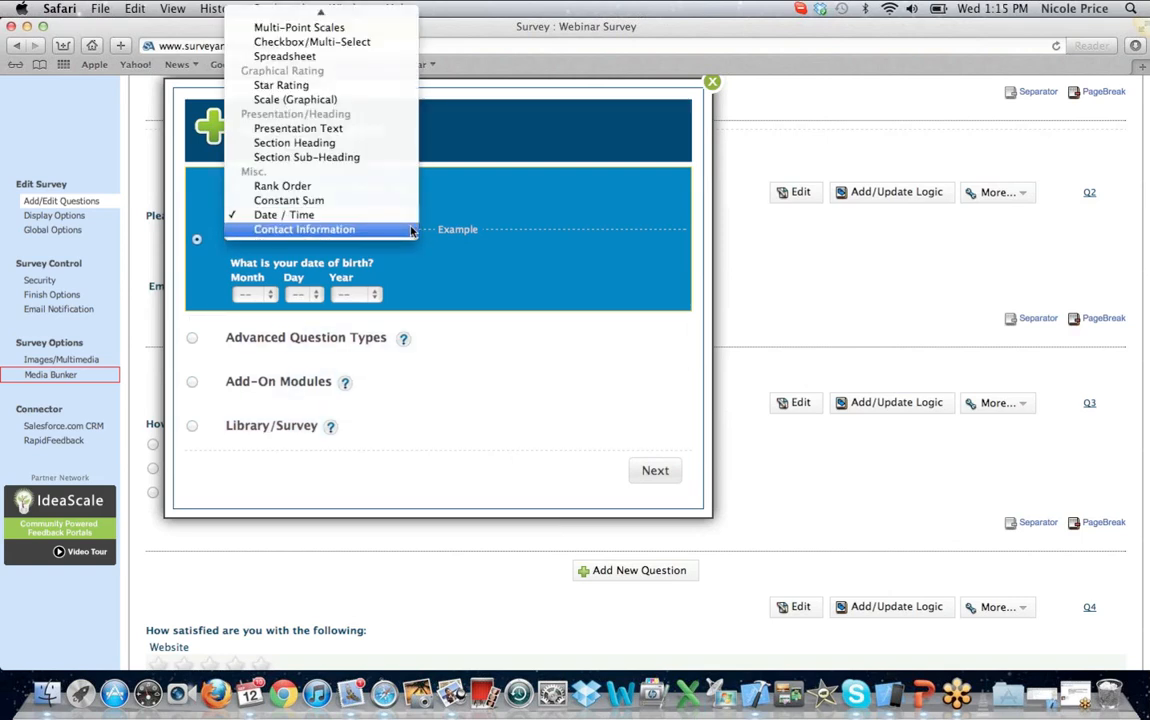
{"action": "left_click", "coordinate": [411, 230]}
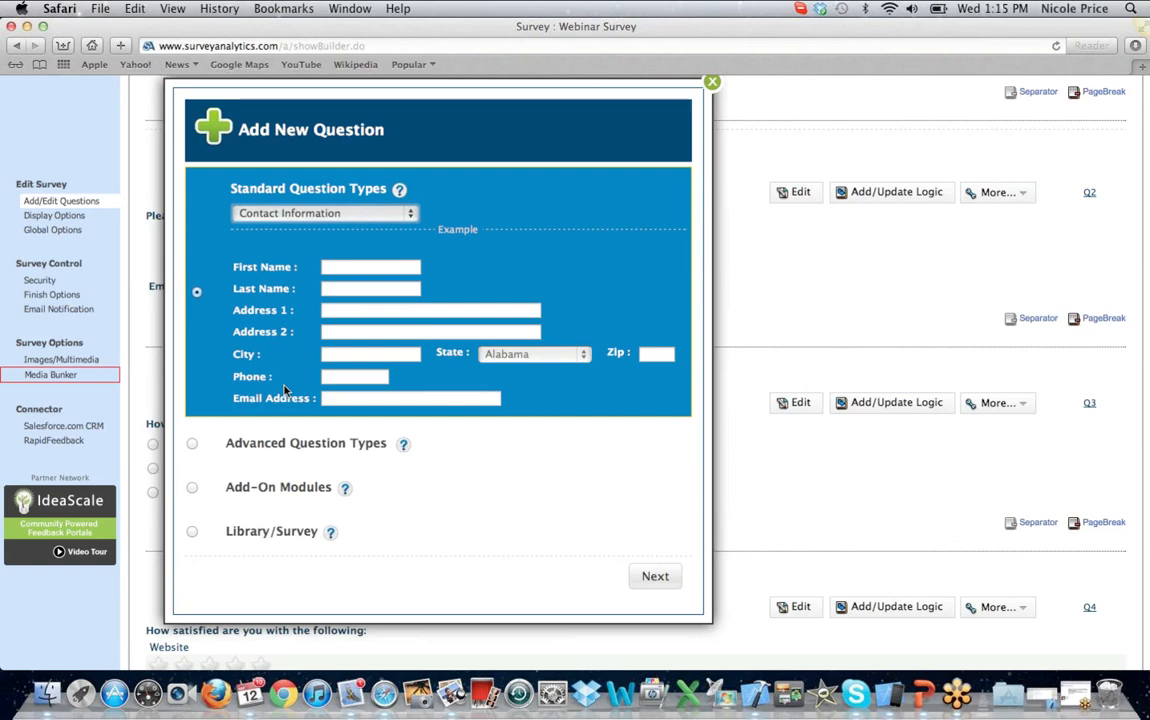
Step: Browse the advanced question types and view the Net Promoter Score example
{"action": "left_click", "coordinate": [193, 444]}
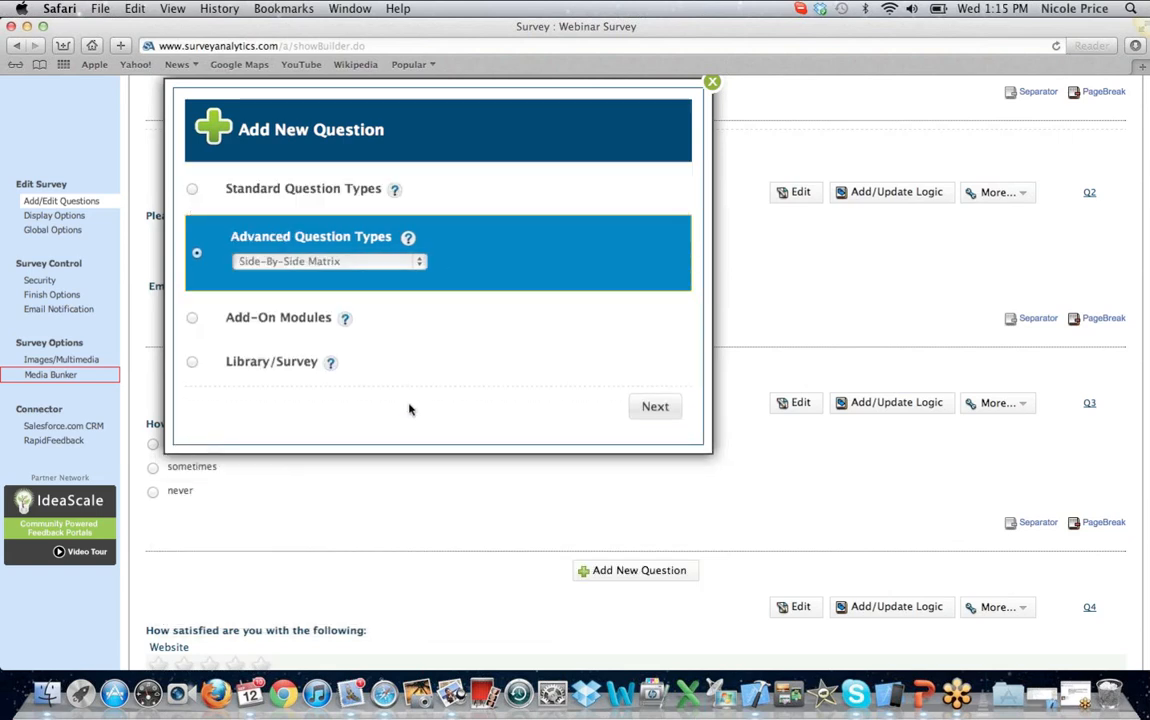
{"action": "left_click", "coordinate": [420, 263]}
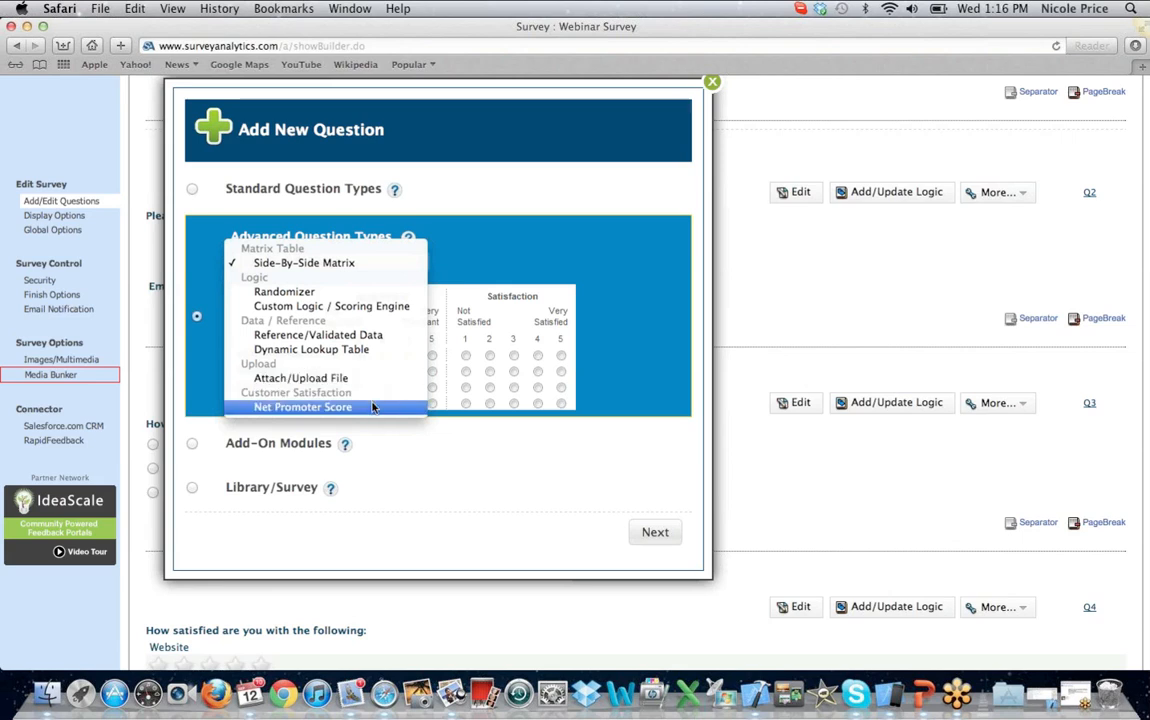
{"action": "left_click", "coordinate": [372, 407]}
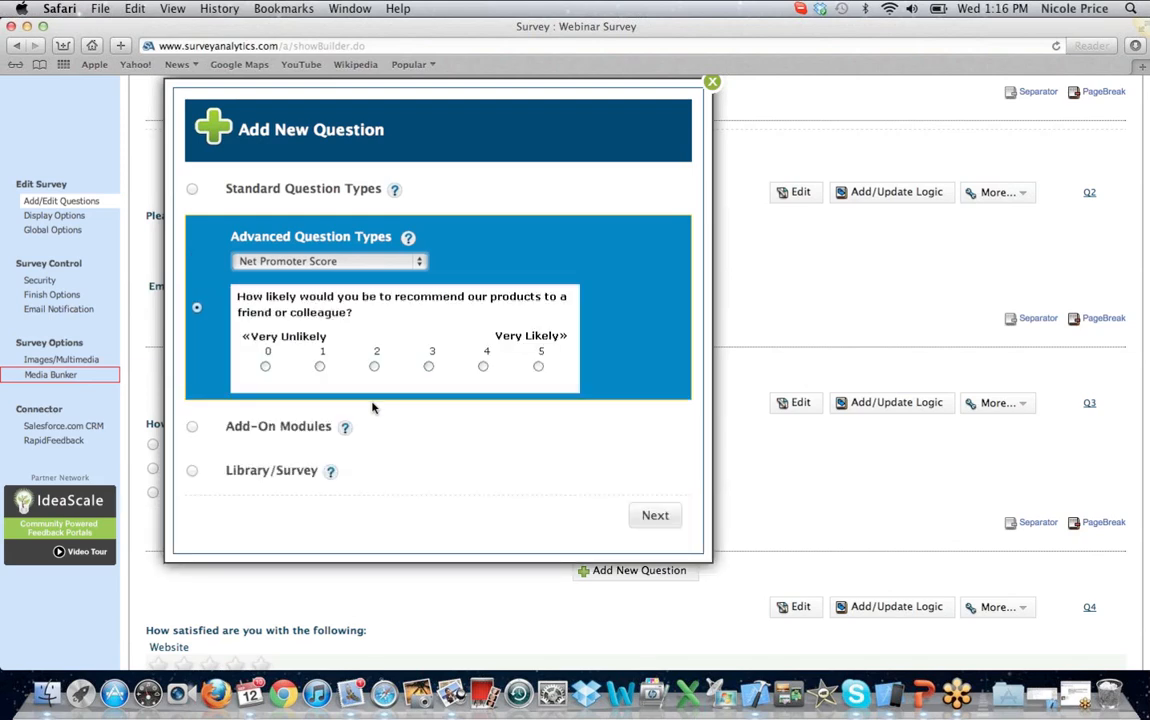
Step: Browse the add-on module question types and view the Conjoint (Discrete Choice) example
{"action": "left_click", "coordinate": [290, 426]}
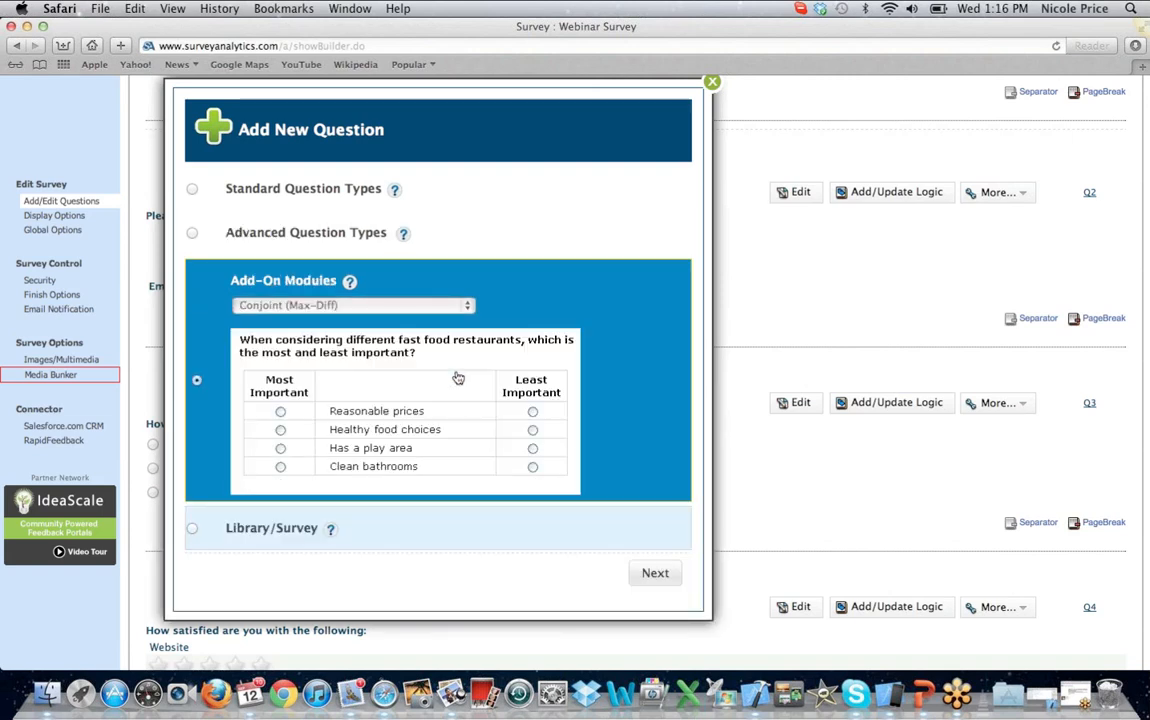
{"action": "left_click", "coordinate": [468, 306]}
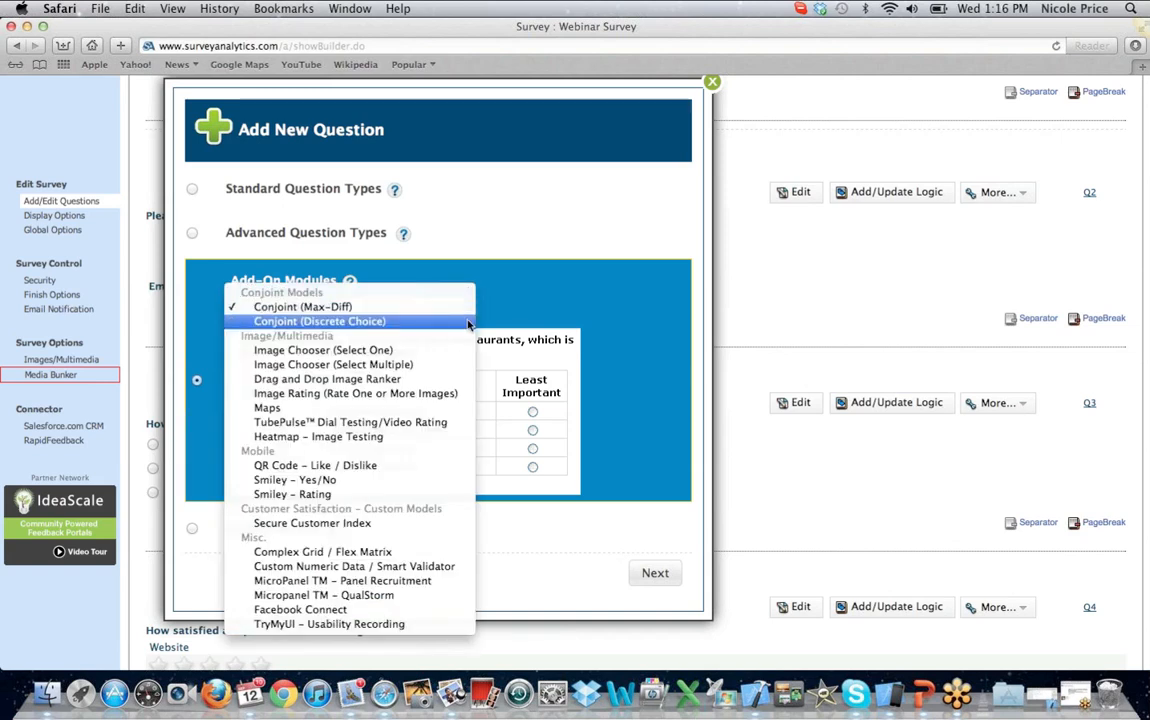
{"action": "left_click", "coordinate": [468, 322]}
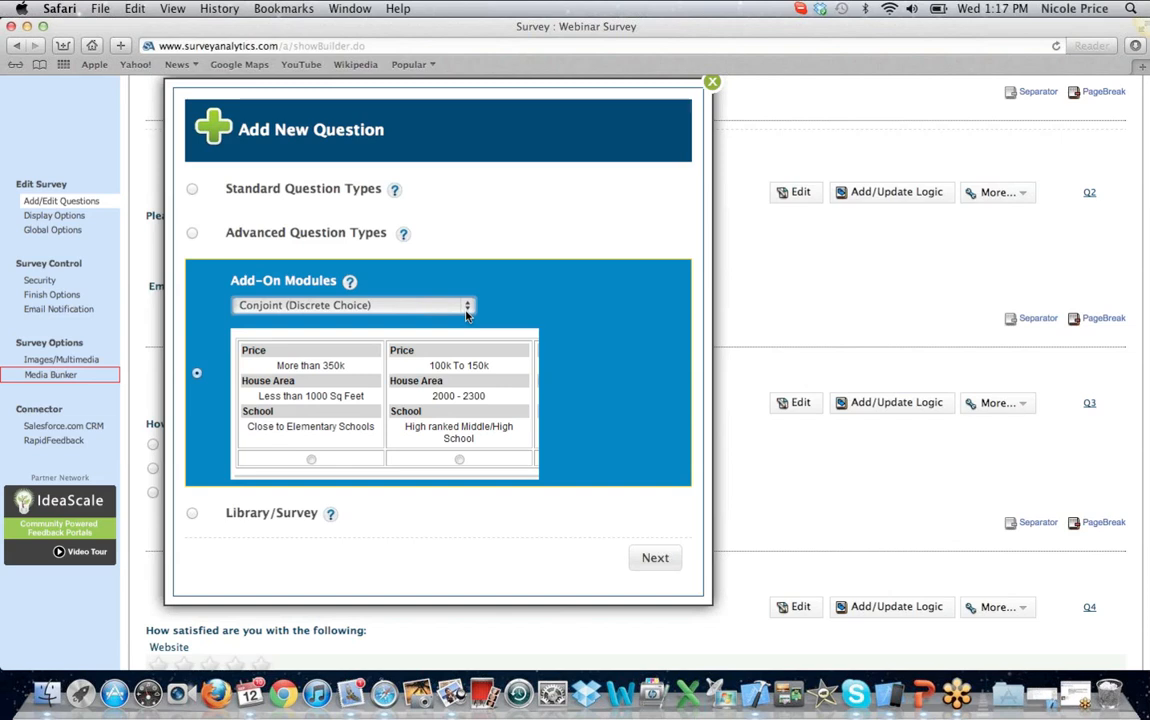
Step: View the add-on module examples for Image Chooser (Select Multiple) and Smiley - Yes/No, and look through the remaining module types
{"action": "left_click", "coordinate": [466, 311]}
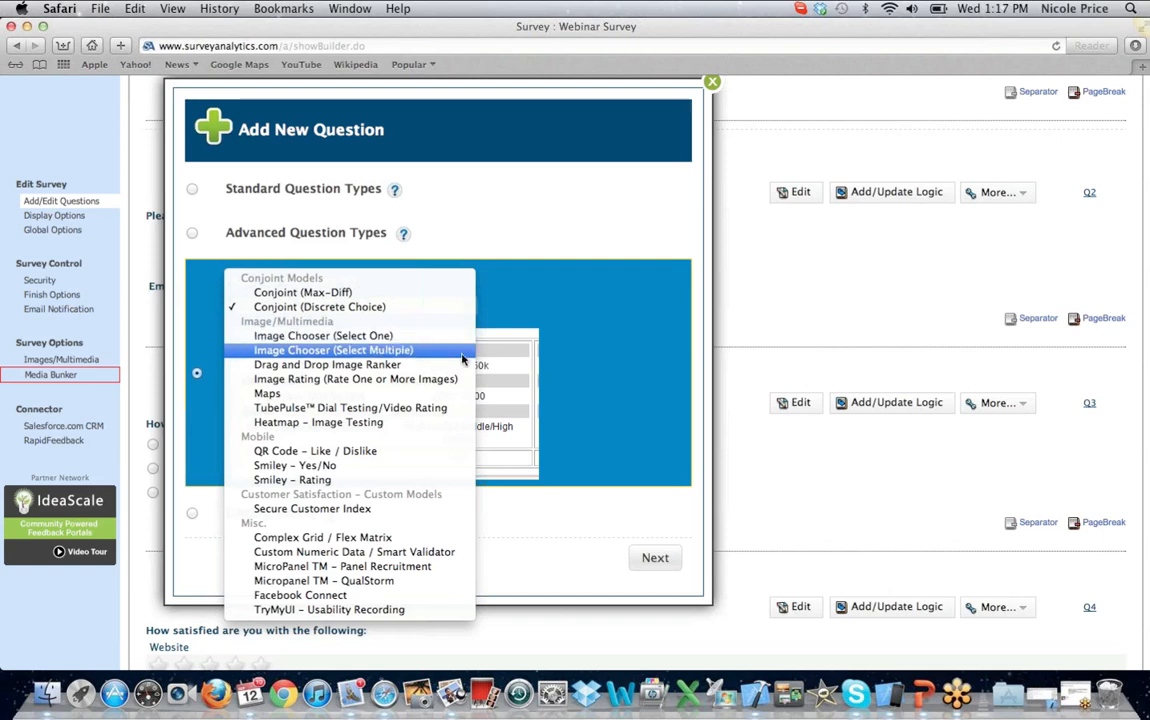
{"action": "left_click", "coordinate": [462, 352]}
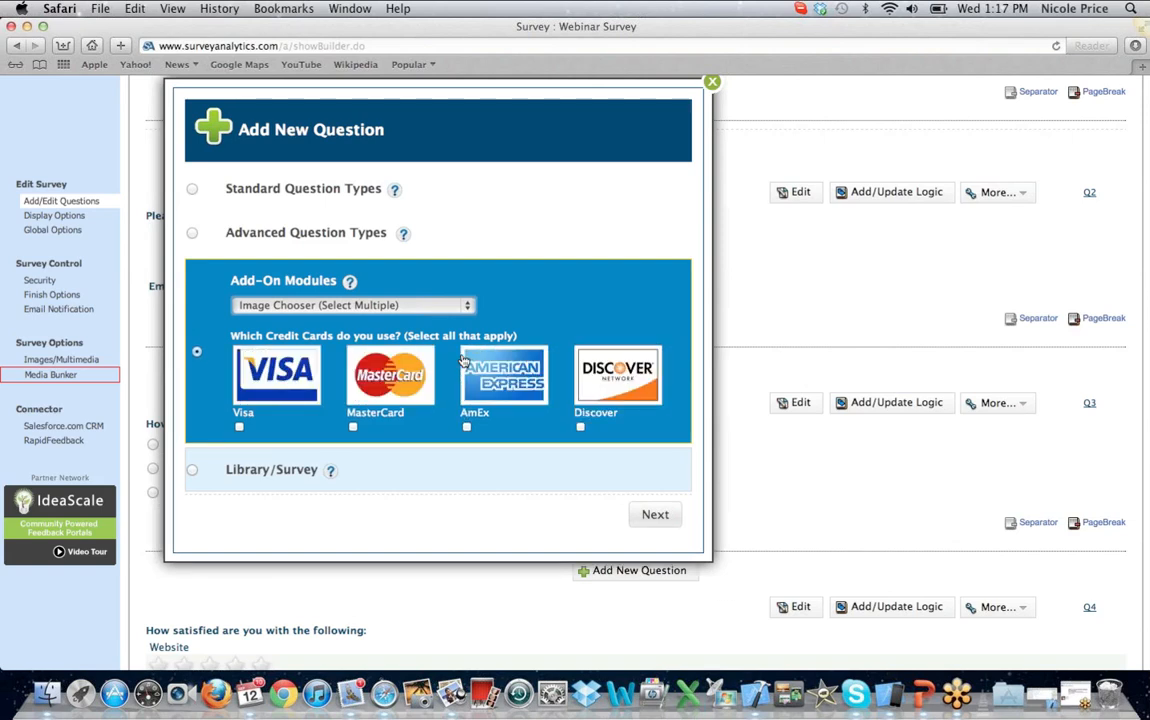
{"action": "left_click", "coordinate": [469, 305]}
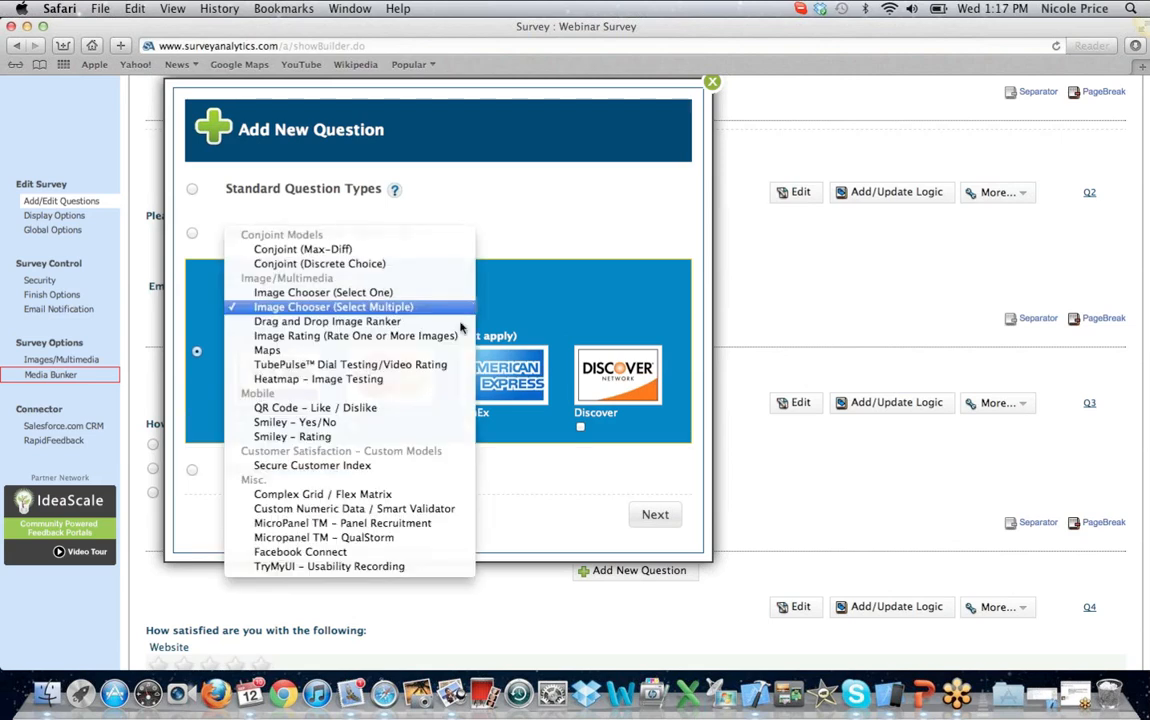
{"action": "left_click", "coordinate": [419, 423]}
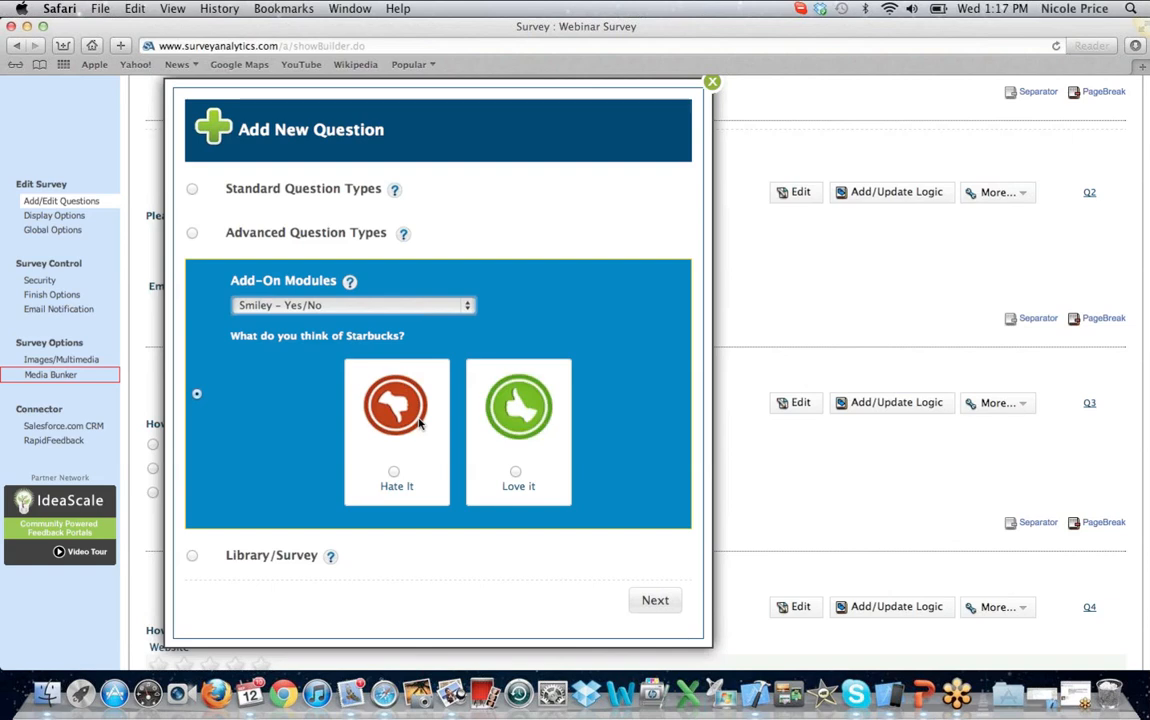
{"action": "left_click", "coordinate": [465, 307]}
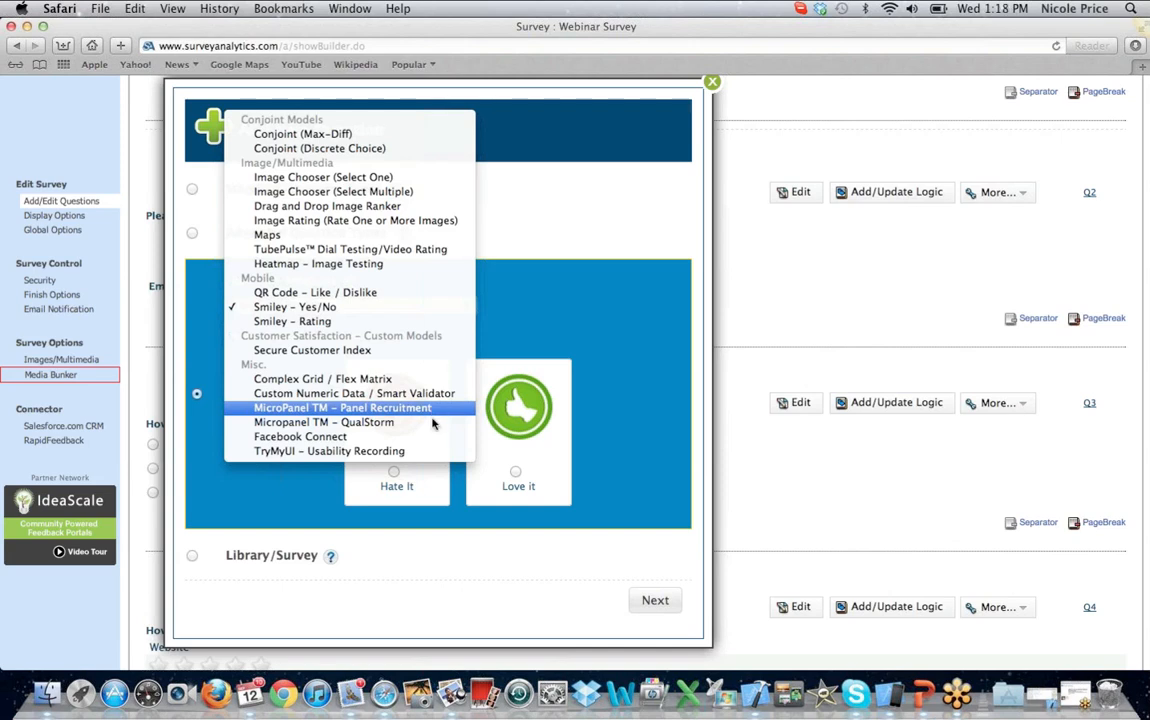
{"action": "left_click", "coordinate": [549, 232]}
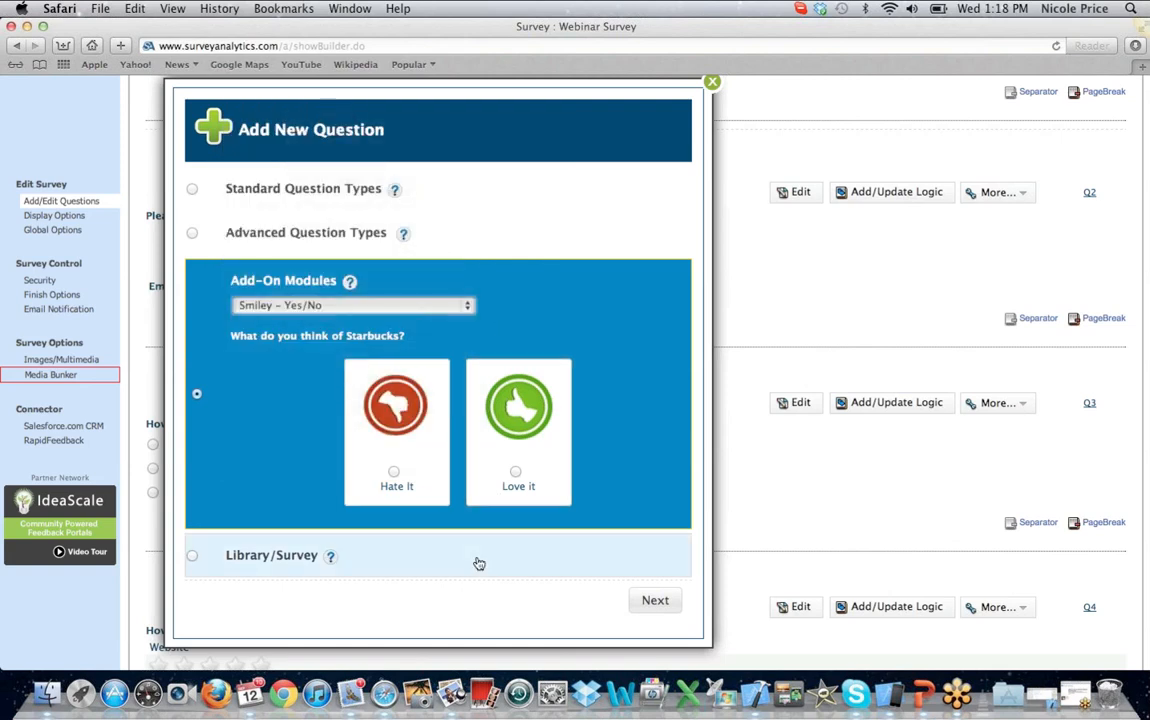
Step: View the Library/Survey source's questions for "SurveyAnalytics : Employee Satisfaction for Smalle", and close the new question dialog without adding anything
{"action": "left_click", "coordinate": [272, 558]}
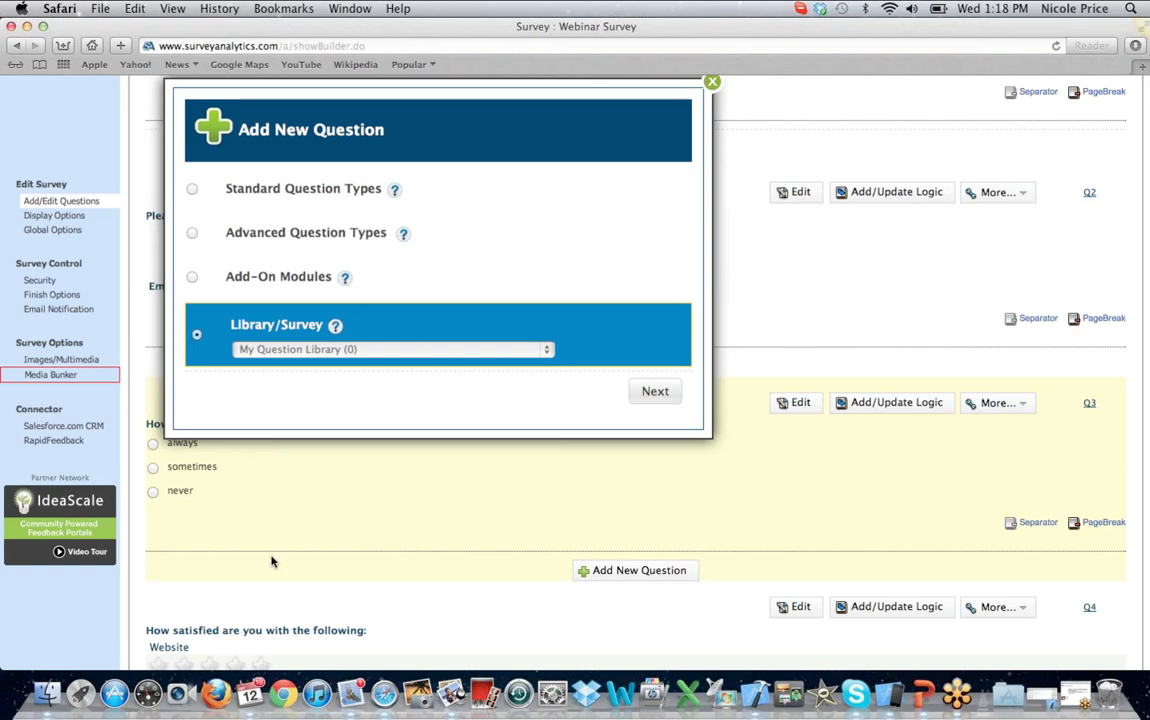
{"action": "left_click", "coordinate": [546, 352]}
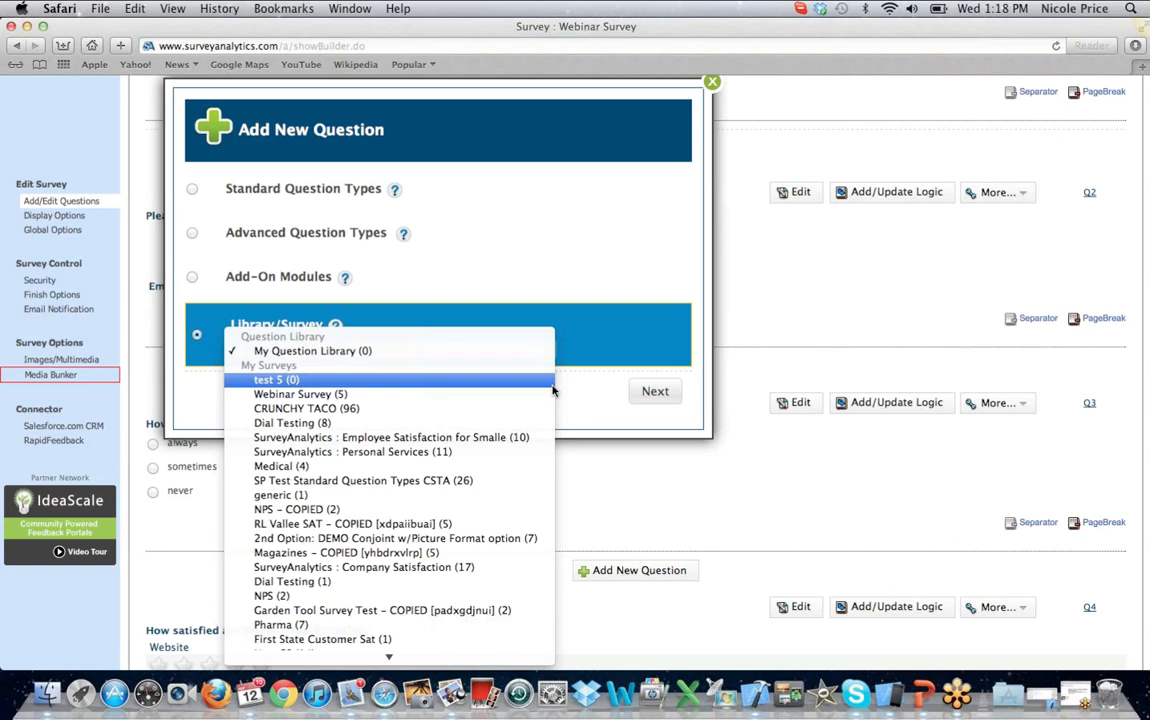
{"action": "scroll", "coordinate": [552, 391], "scroll_direction": "down", "scroll_amount": 3}
{"action": "scroll", "coordinate": [552, 391], "scroll_direction": "down", "scroll_amount": 1}
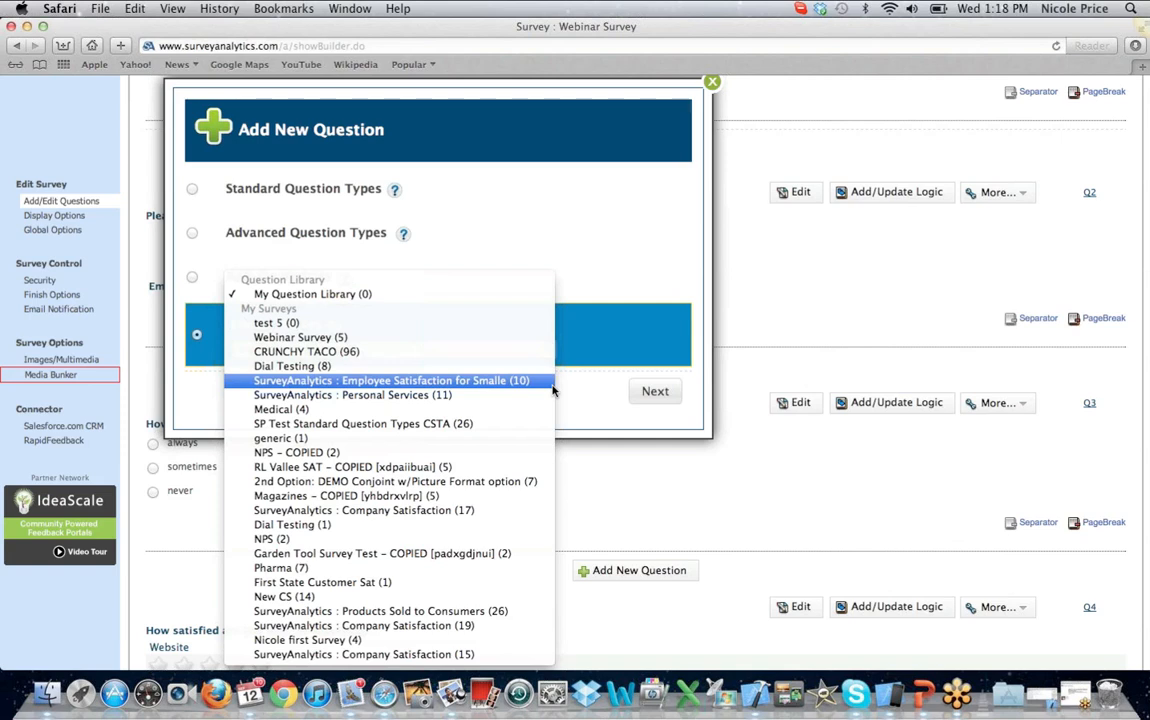
{"action": "left_click", "coordinate": [552, 380]}
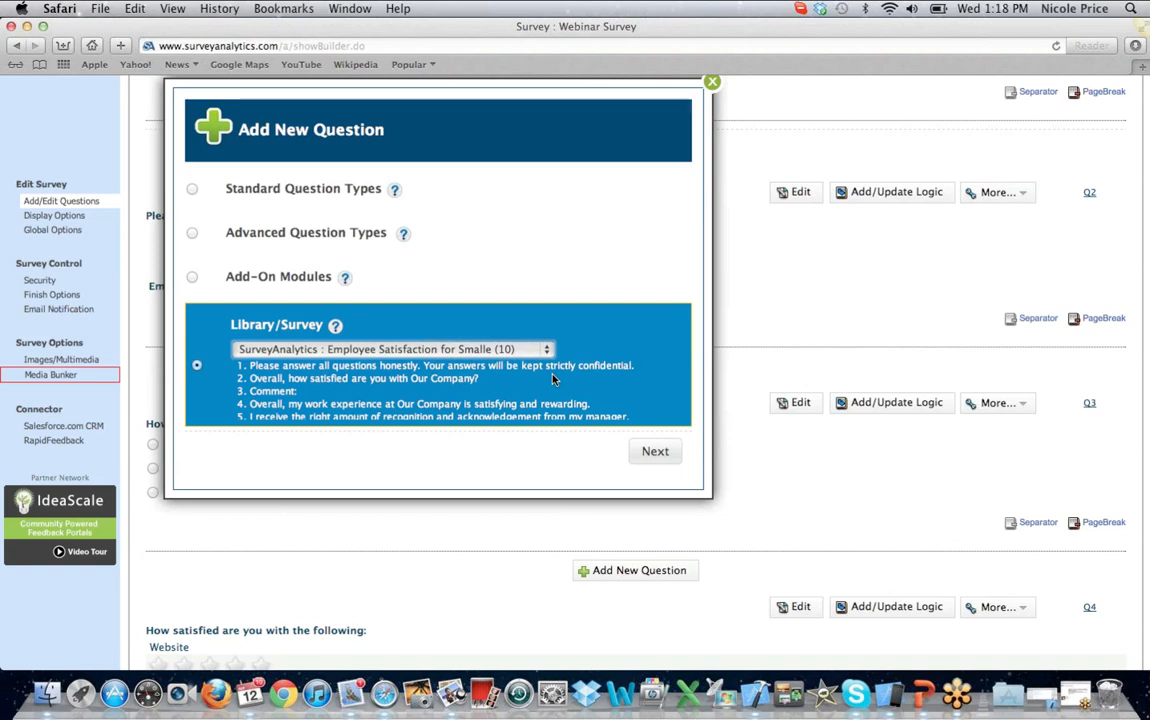
{"action": "scroll", "coordinate": [552, 378], "scroll_direction": "up", "scroll_amount": 1}
{"action": "scroll", "coordinate": [716, 143], "scroll_direction": "up", "scroll_amount": 1}
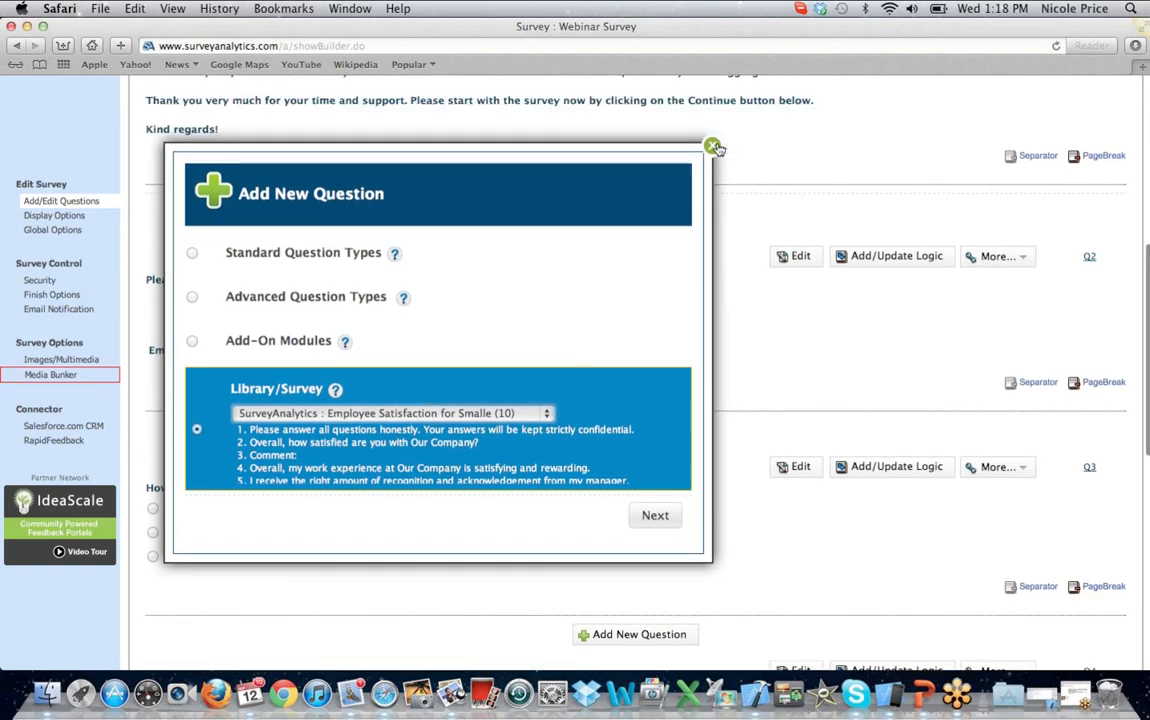
{"action": "left_click", "coordinate": [716, 144]}
Step: Add the Mailing Address fields to the contact information question Q2 and save the question
{"action": "left_click", "coordinate": [795, 257]}
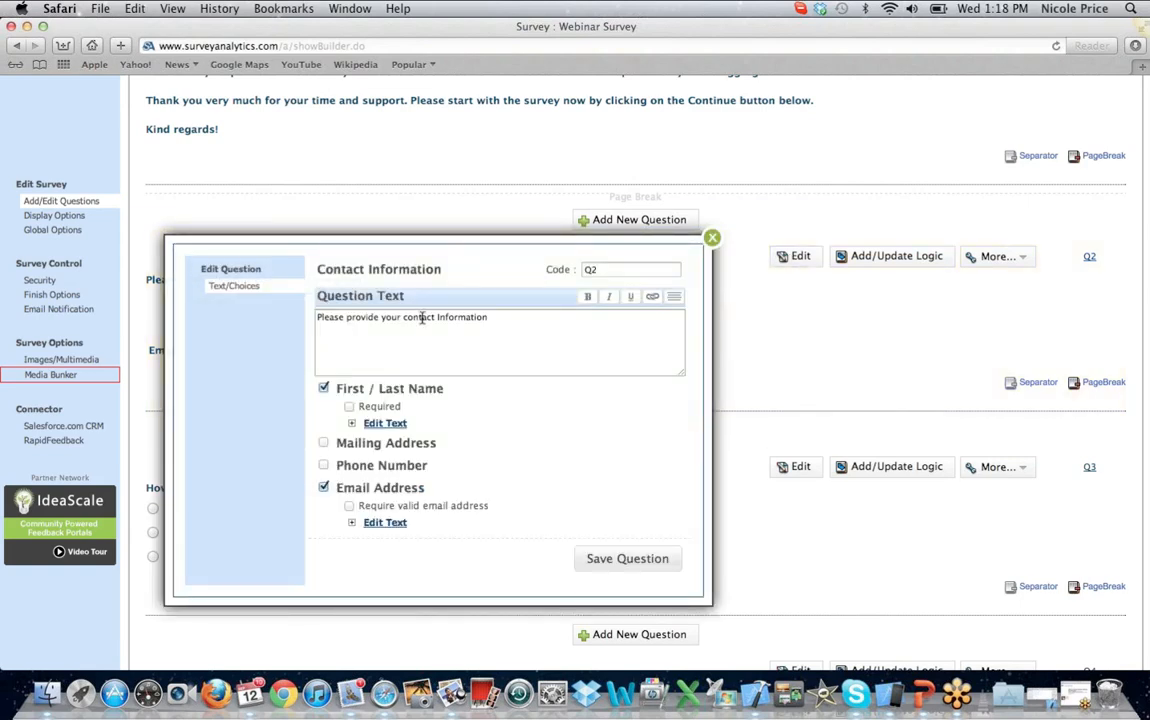
{"action": "left_click", "coordinate": [323, 444]}
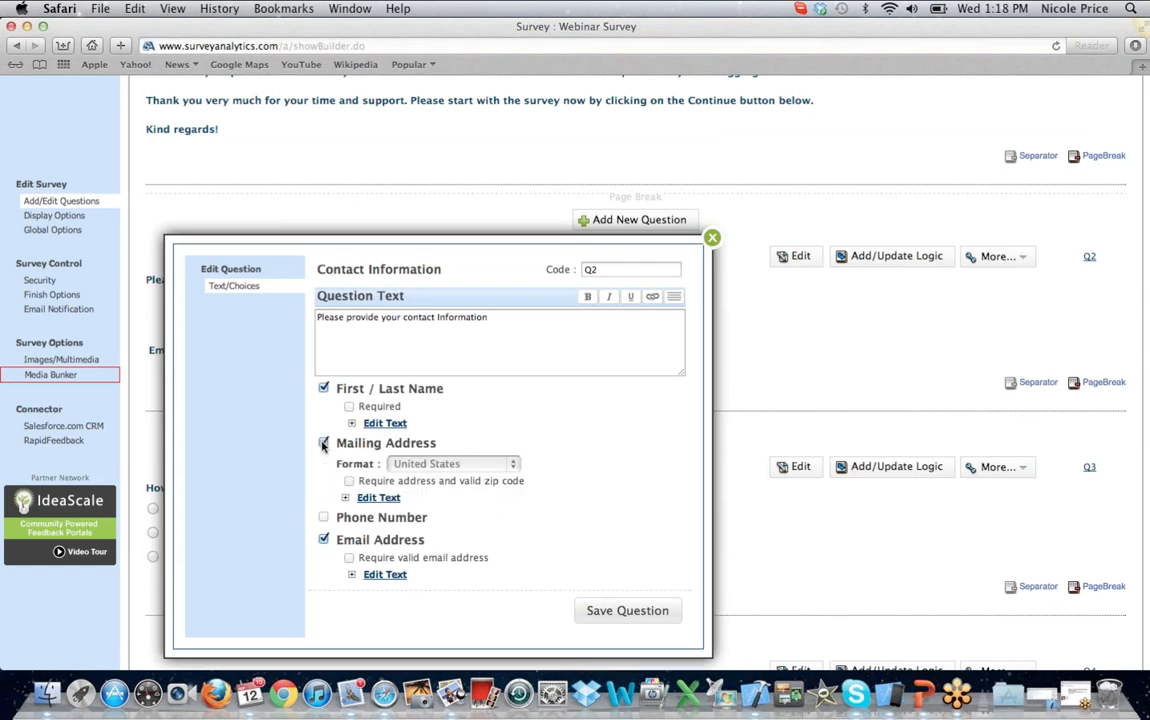
{"action": "left_click", "coordinate": [627, 611]}
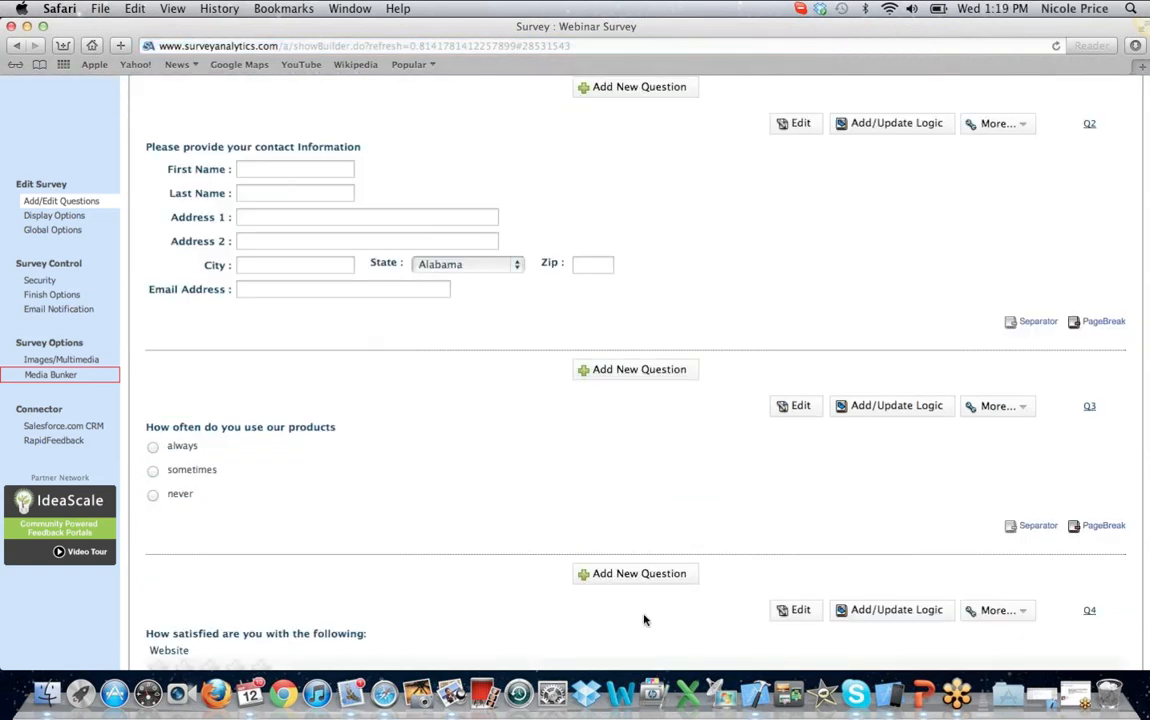
Step: Review the survey's remaining questions in the editor and try a four-star rating for Website in the satisfaction question
{"action": "scroll", "coordinate": [644, 620], "scroll_direction": "down", "scroll_amount": 2}
{"action": "scroll", "coordinate": [644, 620], "scroll_direction": "down", "scroll_amount": 3}
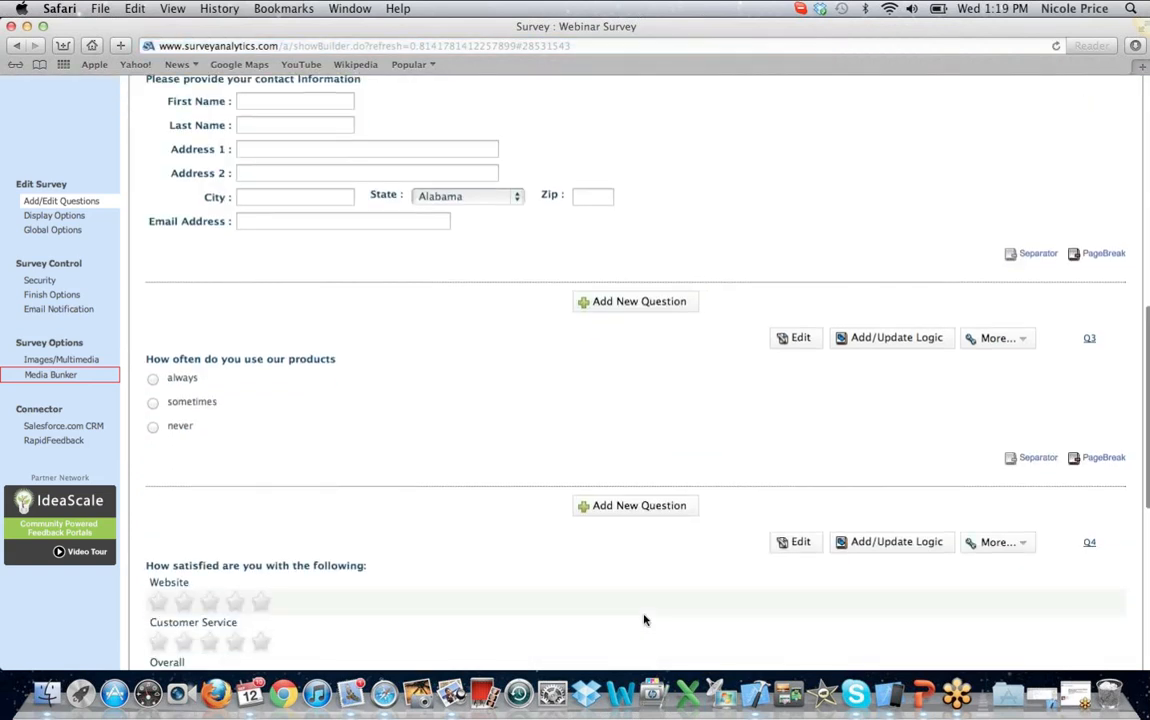
{"action": "scroll", "coordinate": [644, 620], "scroll_direction": "down", "scroll_amount": 6}
{"action": "scroll", "coordinate": [644, 620], "scroll_direction": "down", "scroll_amount": 4}
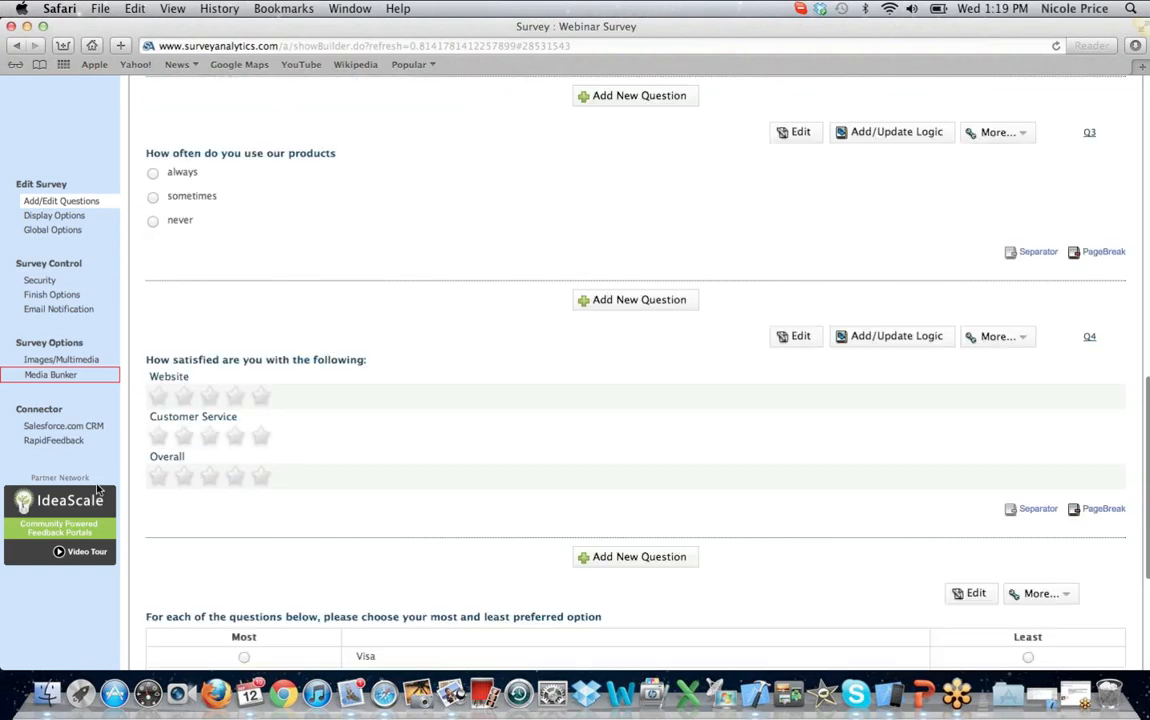
{"action": "scroll", "coordinate": [130, 400], "scroll_direction": "down", "scroll_amount": 3}
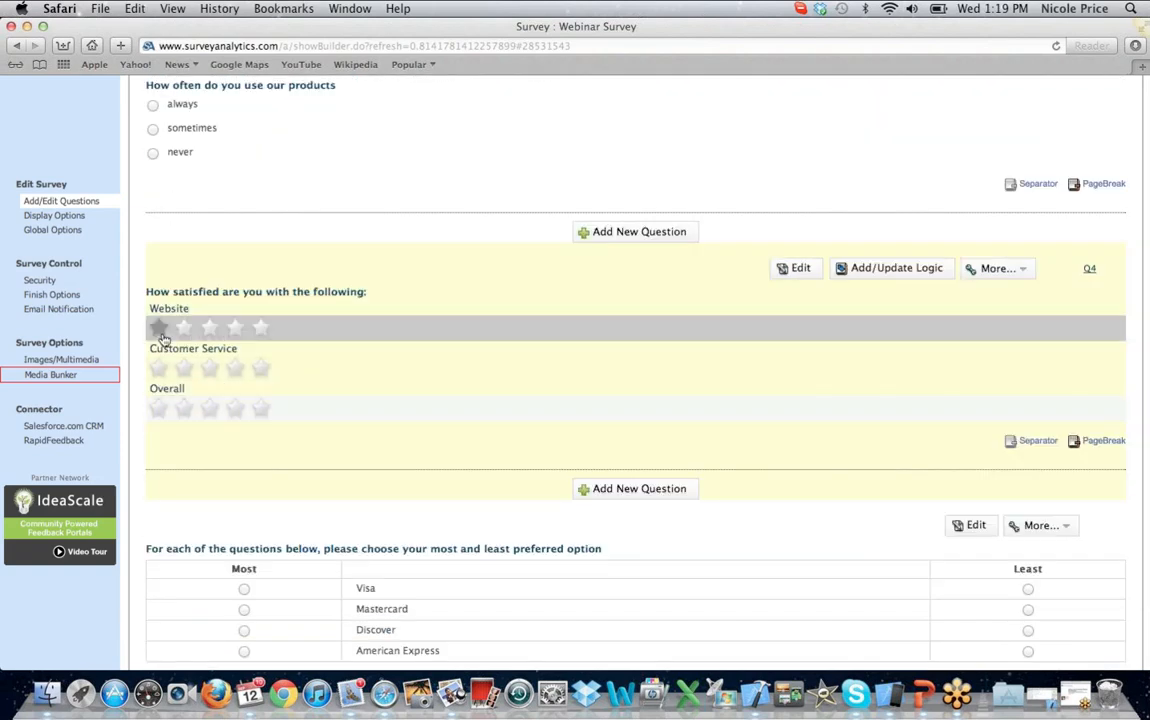
{"action": "left_click", "coordinate": [237, 330]}
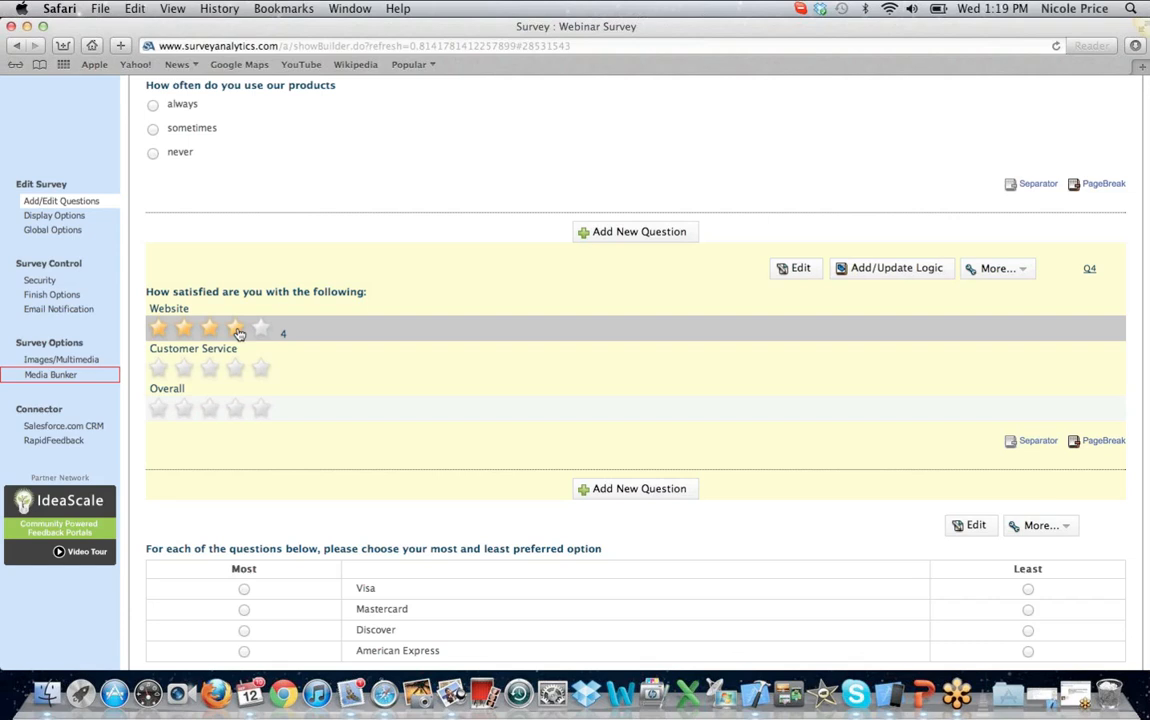
{"action": "scroll", "coordinate": [239, 334], "scroll_direction": "down", "scroll_amount": 1}
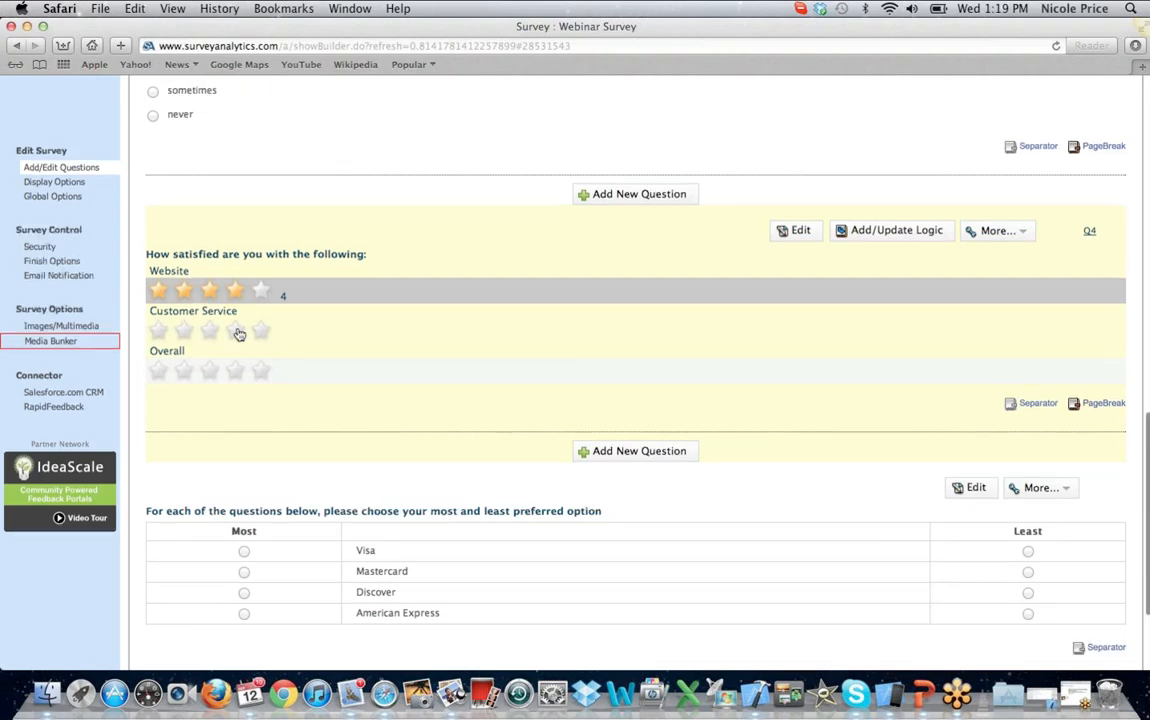
{"action": "scroll", "coordinate": [239, 334], "scroll_direction": "down", "scroll_amount": 2}
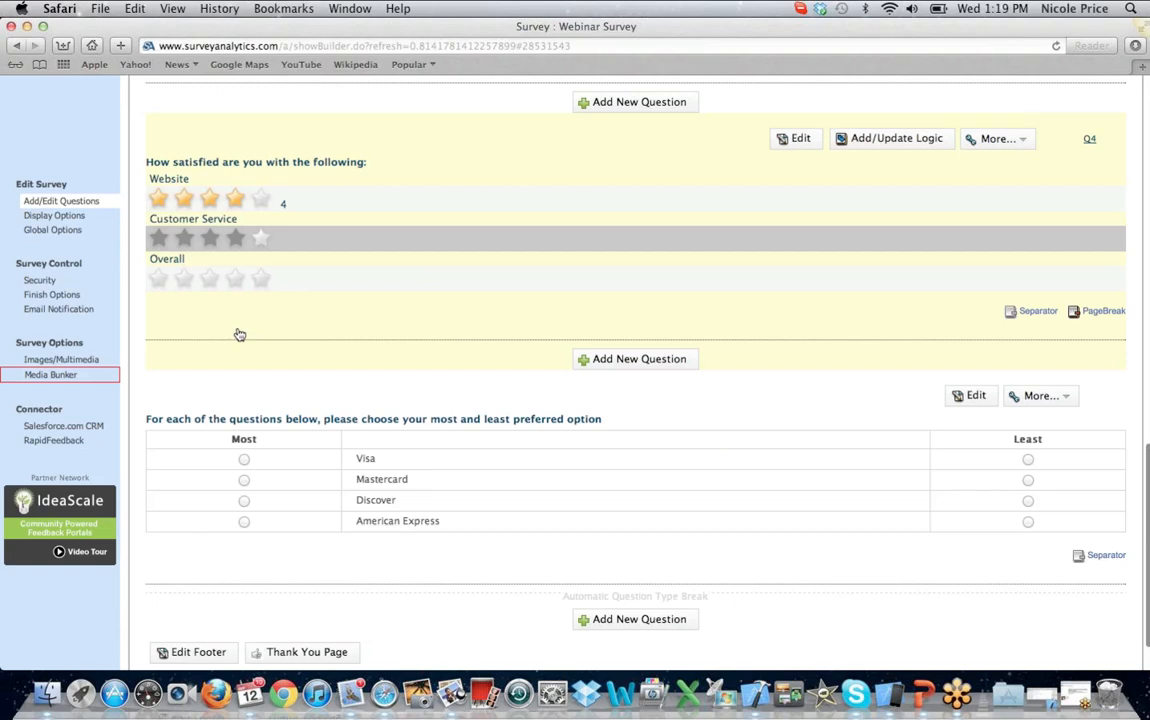
Step: Preview the whole survey as a respondent and continue past the introduction to the questions page
{"action": "scroll", "coordinate": [239, 334], "scroll_direction": "up", "scroll_amount": 15}
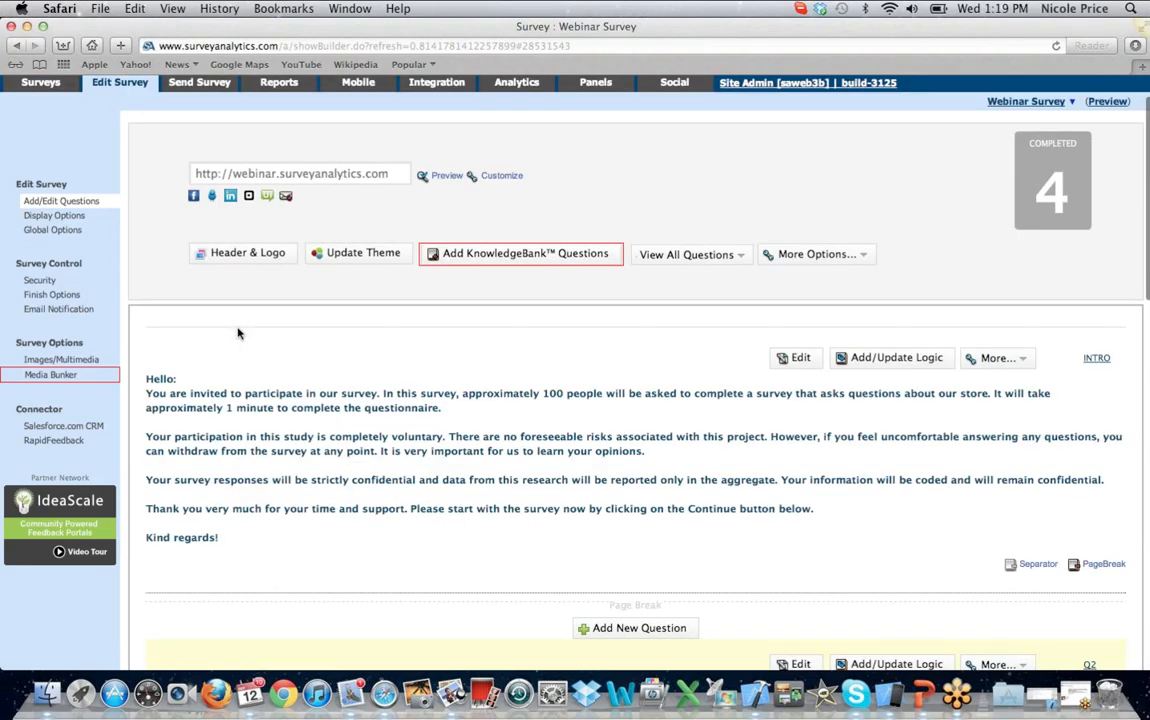
{"action": "scroll", "coordinate": [239, 334], "scroll_direction": "up", "scroll_amount": 2}
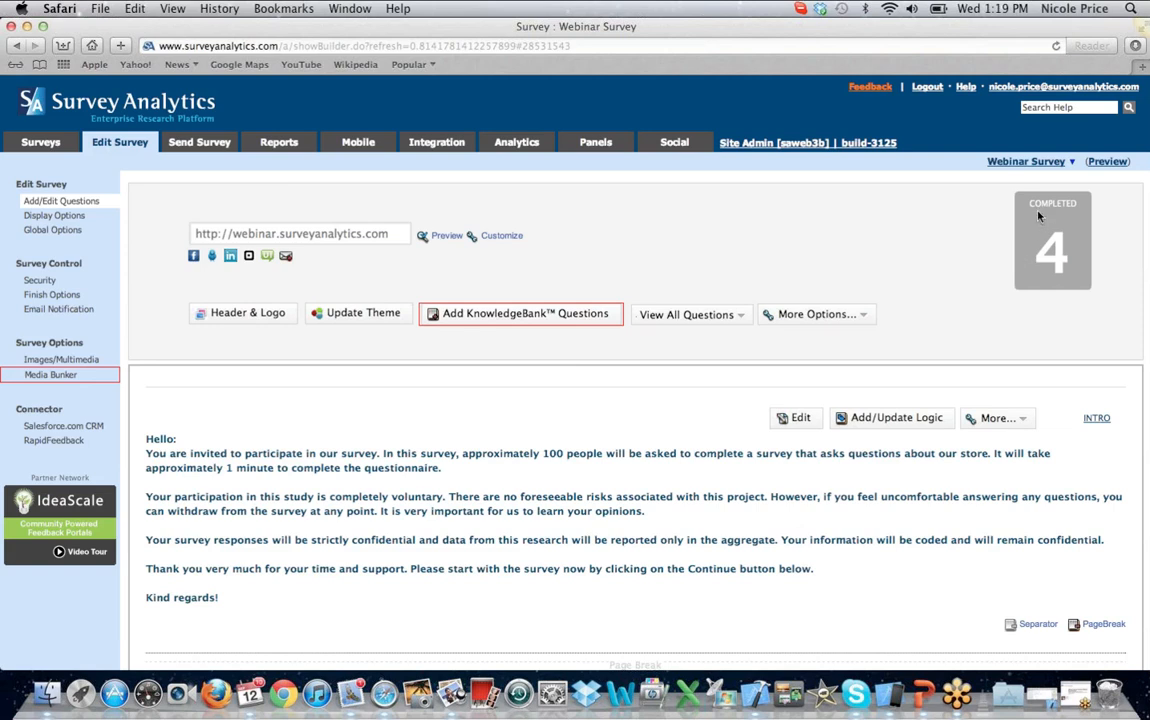
{"action": "left_click", "coordinate": [1091, 165]}
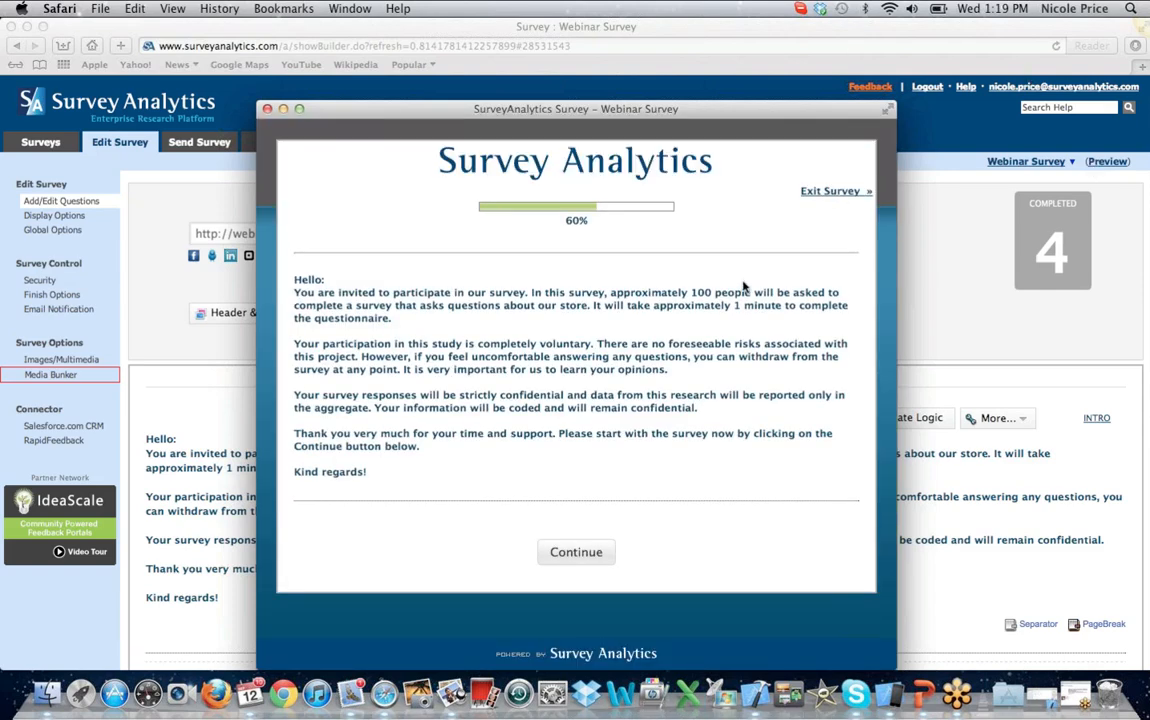
{"action": "left_click", "coordinate": [576, 552]}
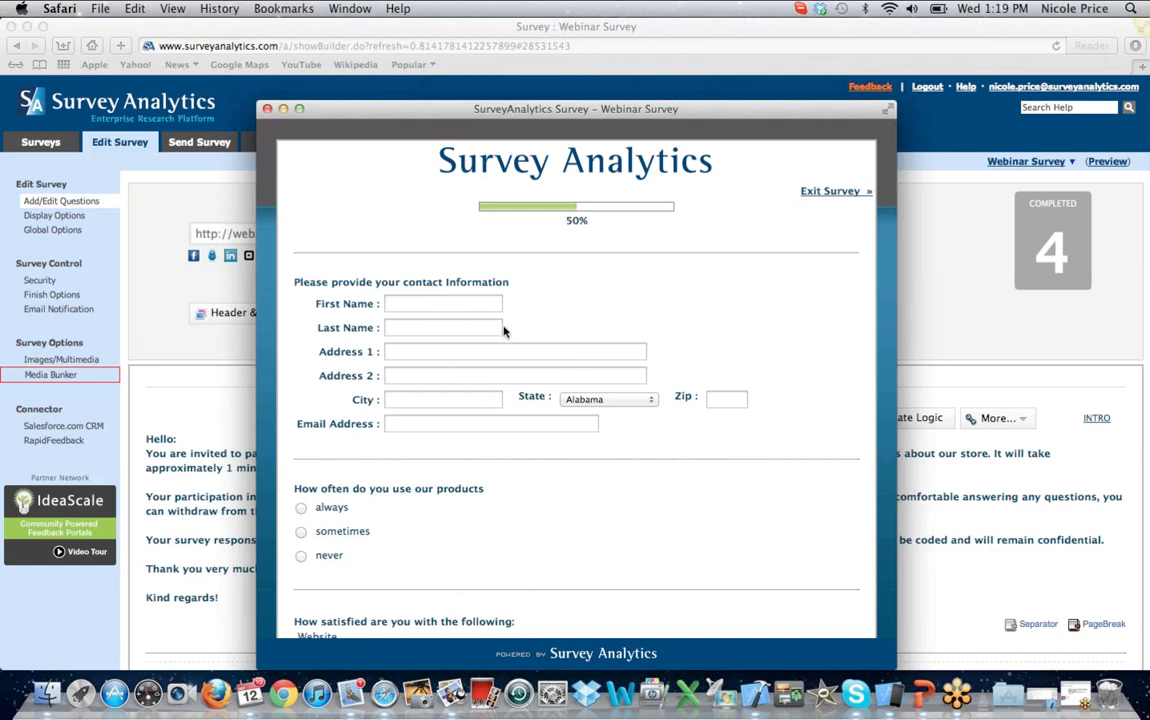
Step: Examine all questions in the survey preview, continue to the closing thank-you page, and close the preview
{"action": "scroll", "coordinate": [504, 331], "scroll_direction": "down", "scroll_amount": 3}
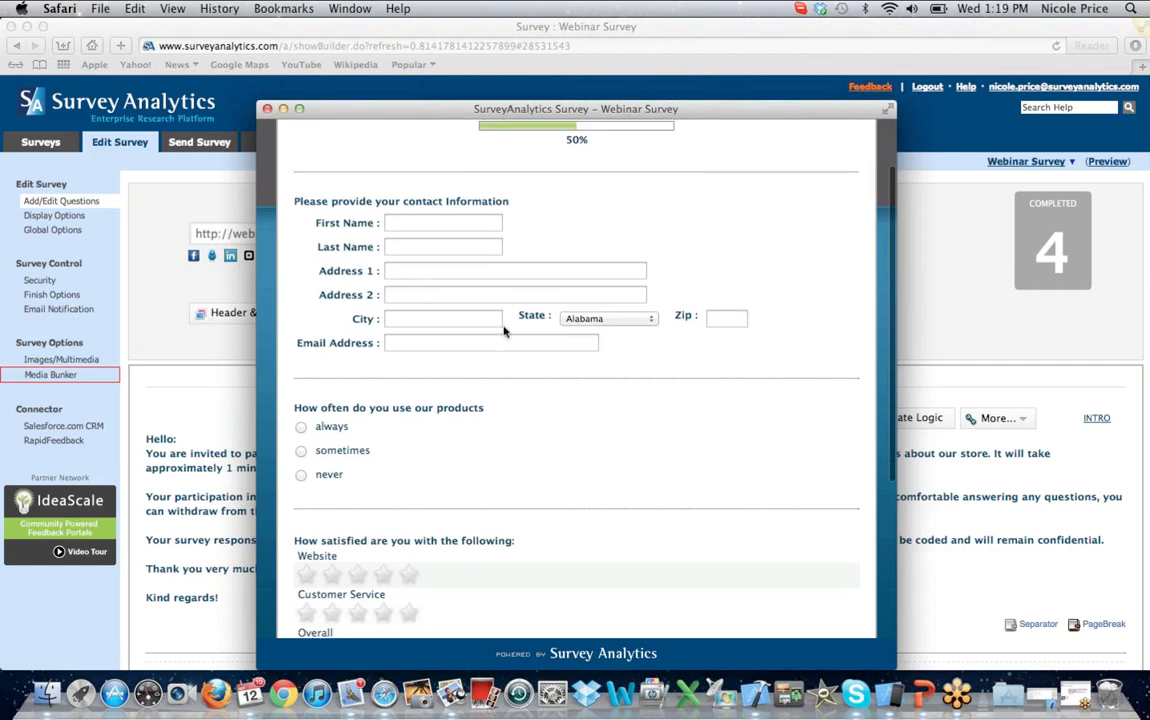
{"action": "scroll", "coordinate": [504, 331], "scroll_direction": "down", "scroll_amount": 1}
{"action": "scroll", "coordinate": [504, 331], "scroll_direction": "down", "scroll_amount": 1}
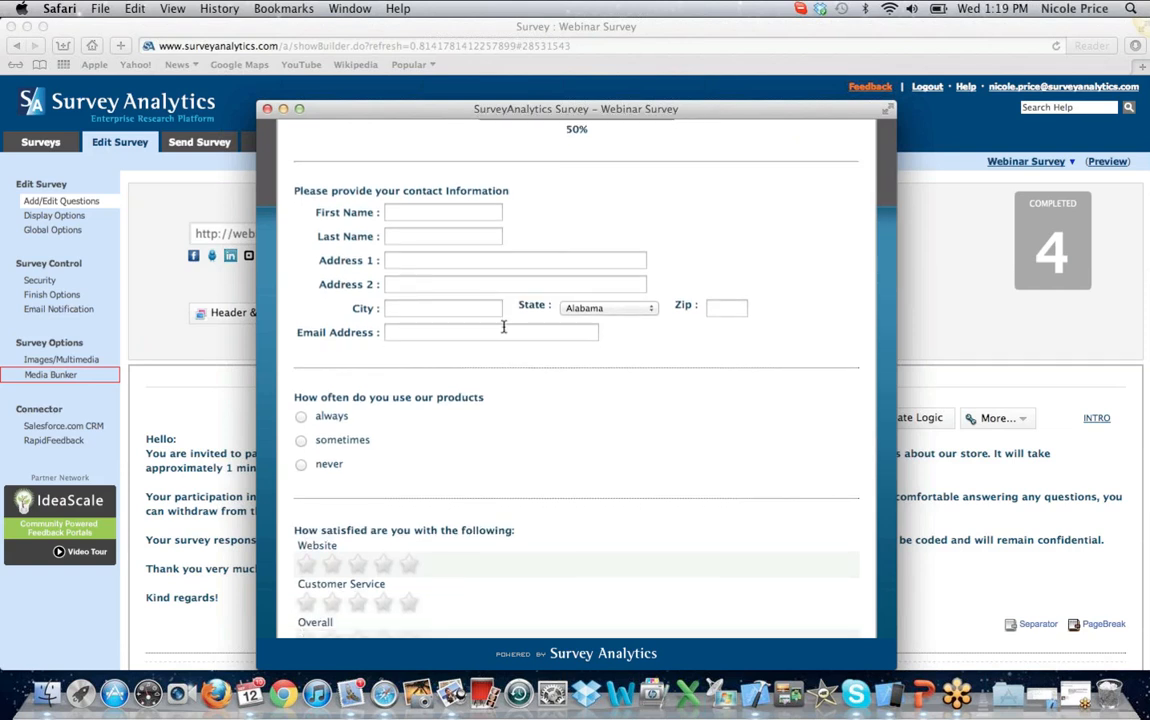
{"action": "scroll", "coordinate": [504, 327], "scroll_direction": "down", "scroll_amount": 2}
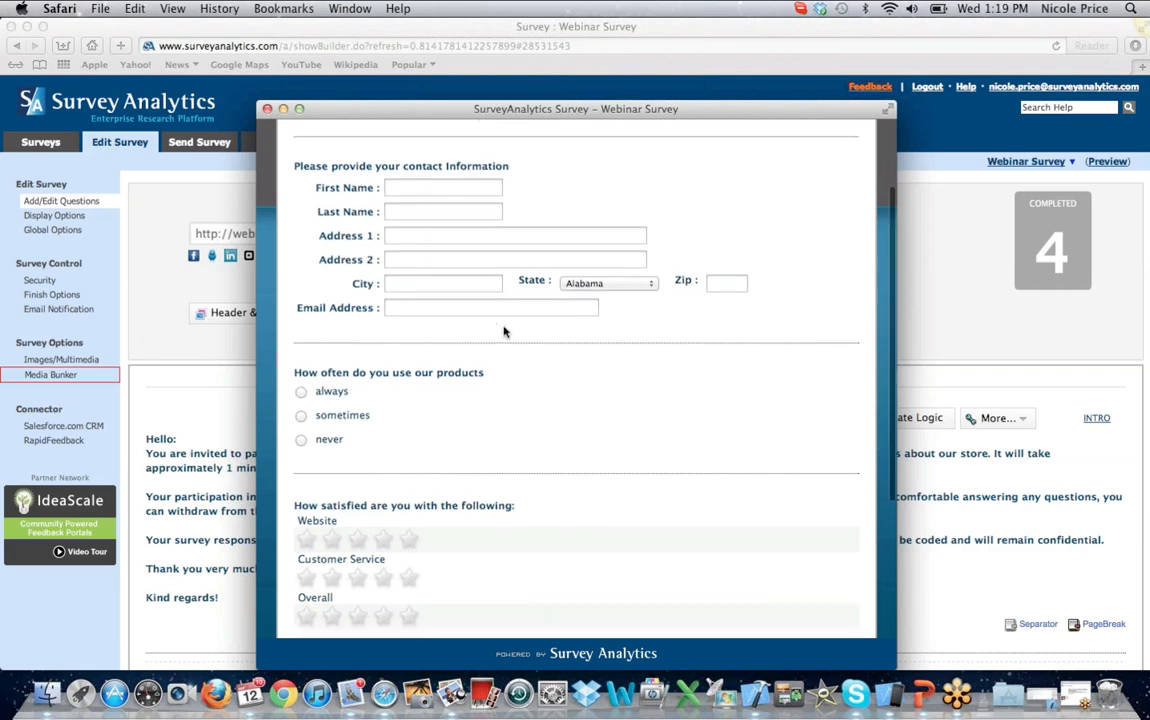
{"action": "scroll", "coordinate": [504, 331], "scroll_direction": "down", "scroll_amount": 1}
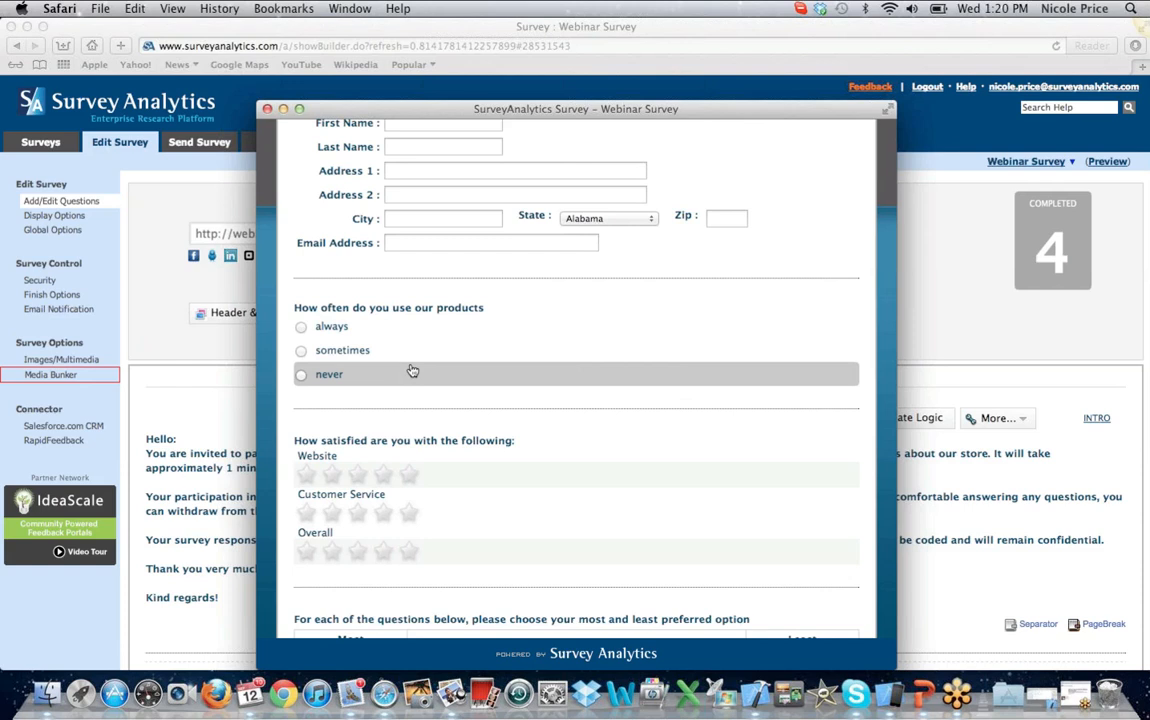
{"action": "scroll", "coordinate": [412, 371], "scroll_direction": "down", "scroll_amount": 3}
{"action": "scroll", "coordinate": [412, 371], "scroll_direction": "down", "scroll_amount": 2}
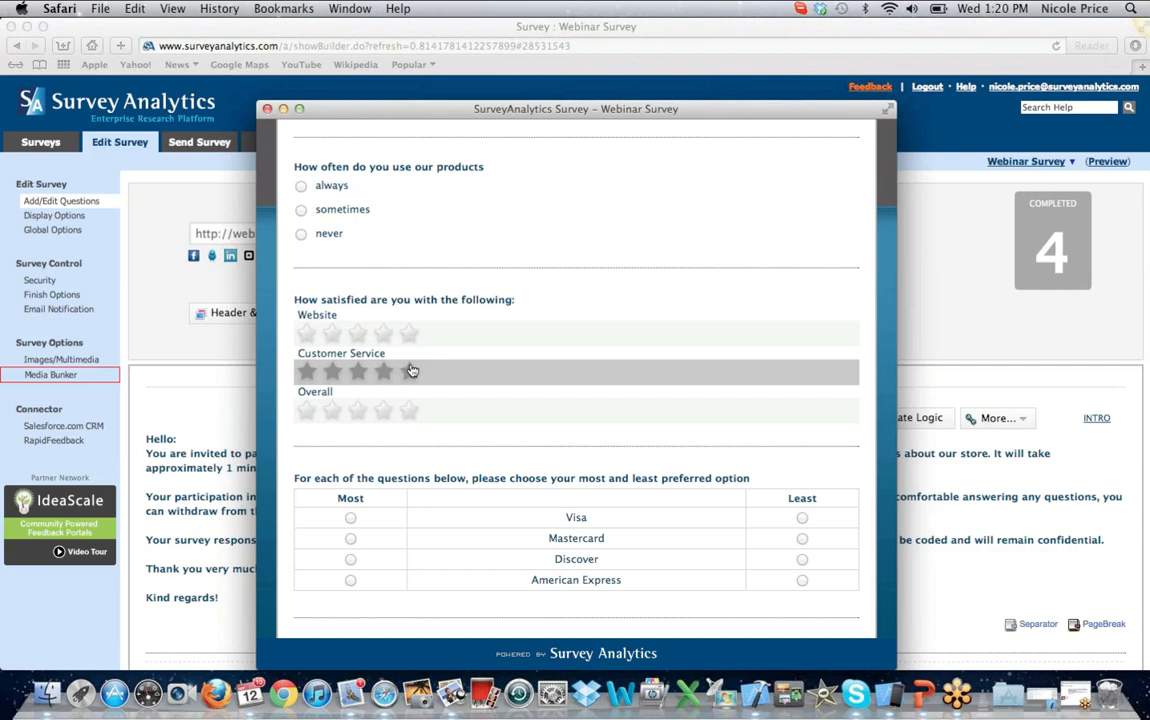
{"action": "scroll", "coordinate": [412, 371], "scroll_direction": "down", "scroll_amount": 1}
{"action": "scroll", "coordinate": [412, 371], "scroll_direction": "down", "scroll_amount": 1}
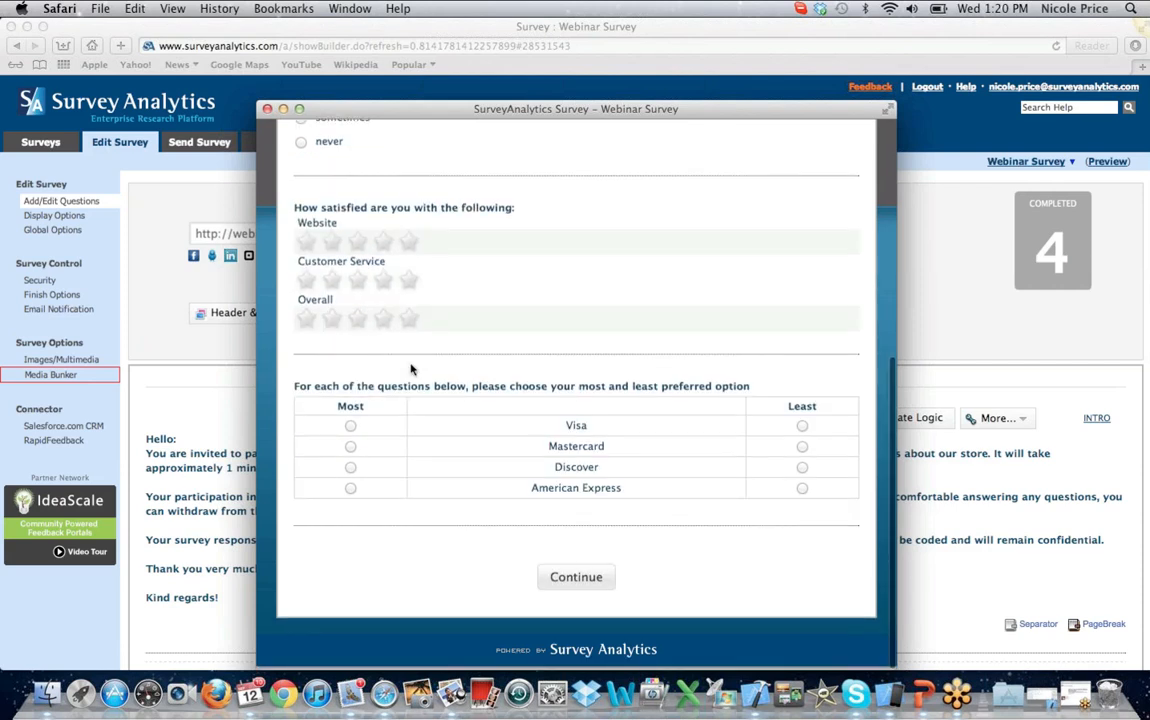
{"action": "left_click", "coordinate": [567, 582]}
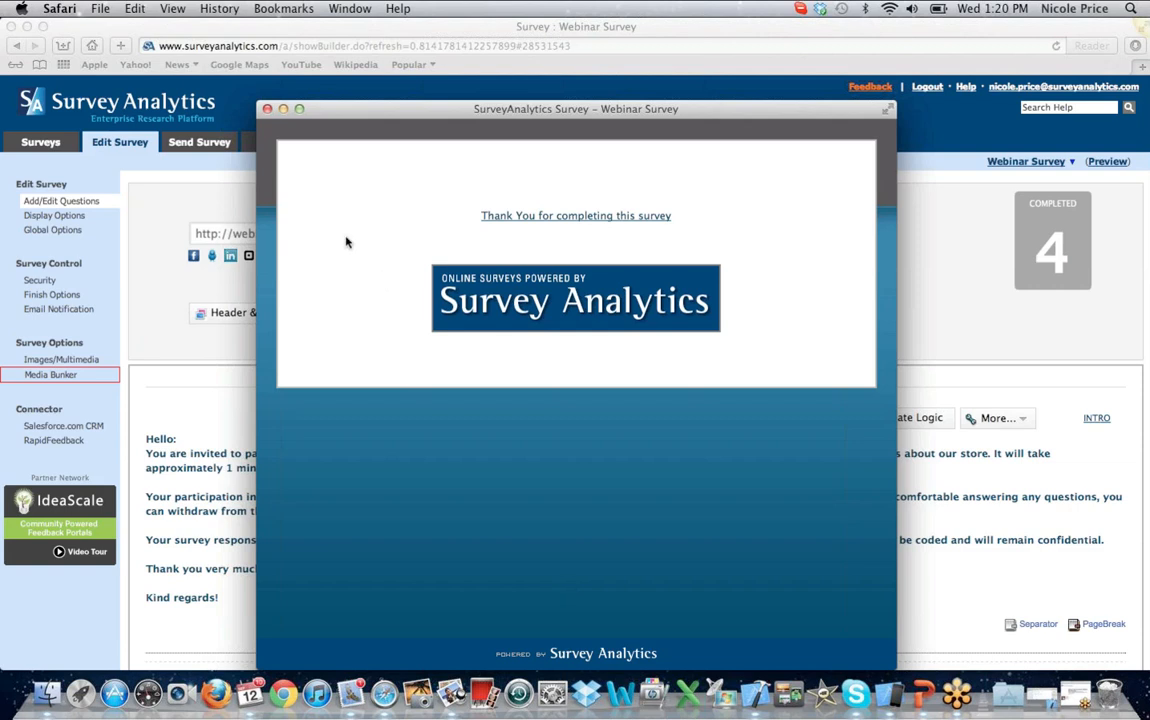
{"action": "left_click", "coordinate": [268, 109]}
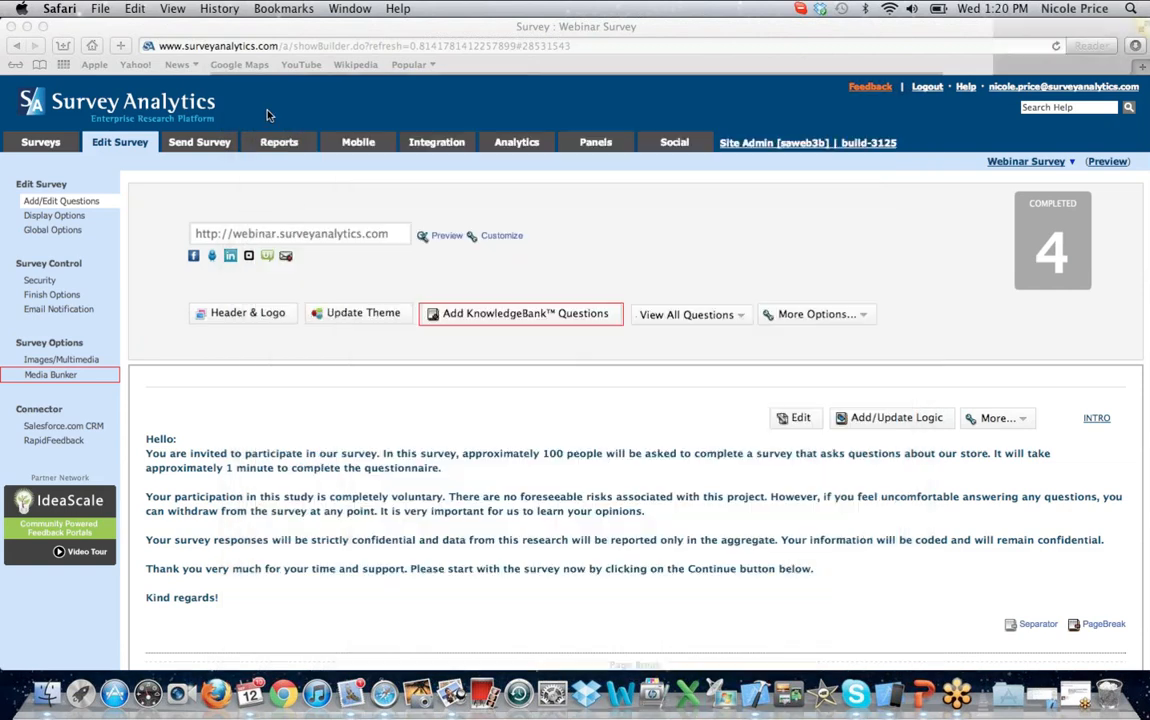
Step: Select Automatic Redirect as the survey's finish option
{"action": "left_click", "coordinate": [92, 295]}
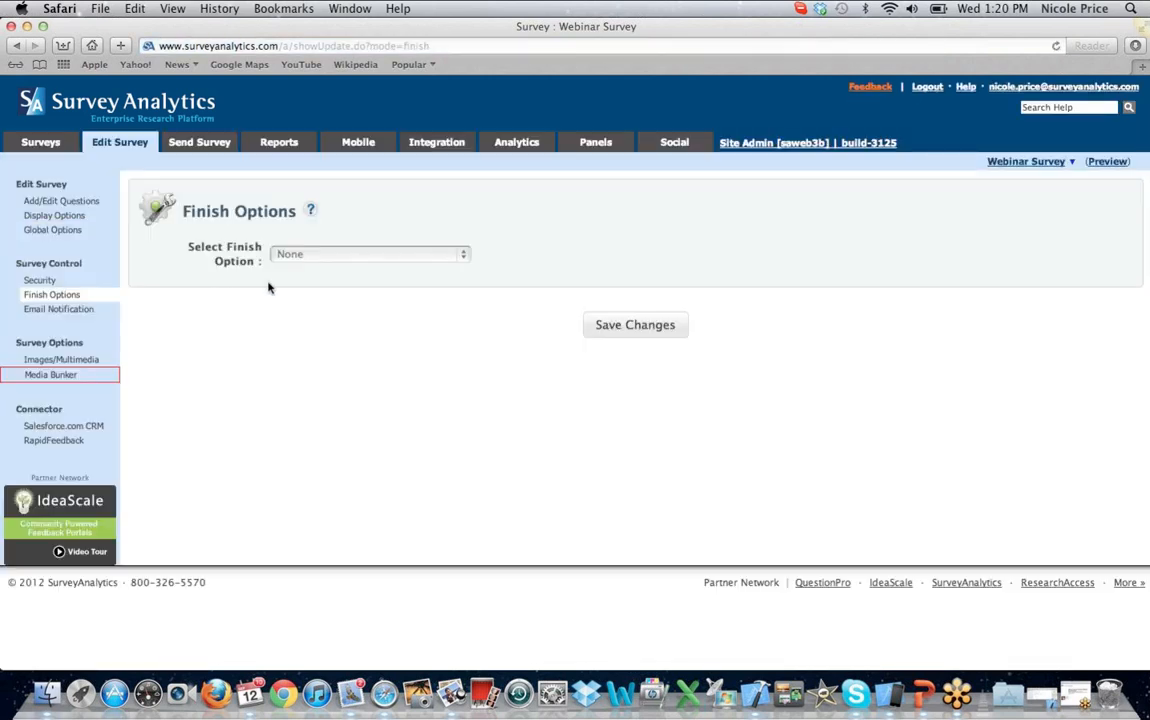
{"action": "left_click", "coordinate": [334, 260]}
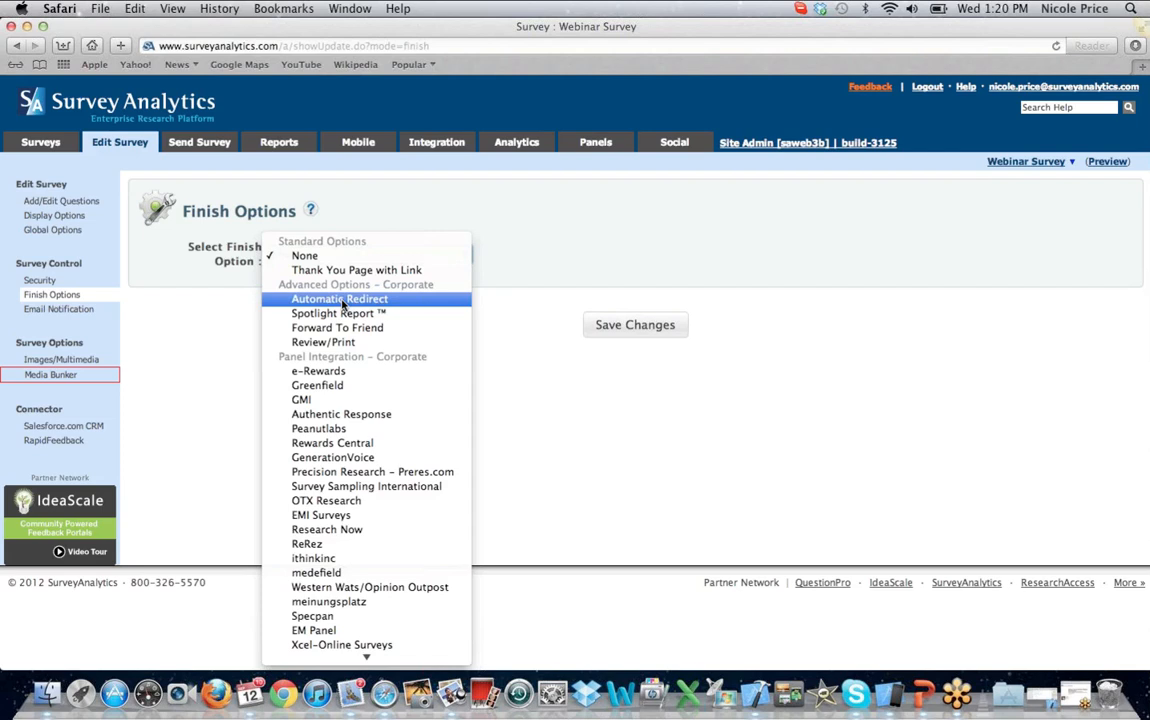
{"action": "left_click", "coordinate": [343, 300]}
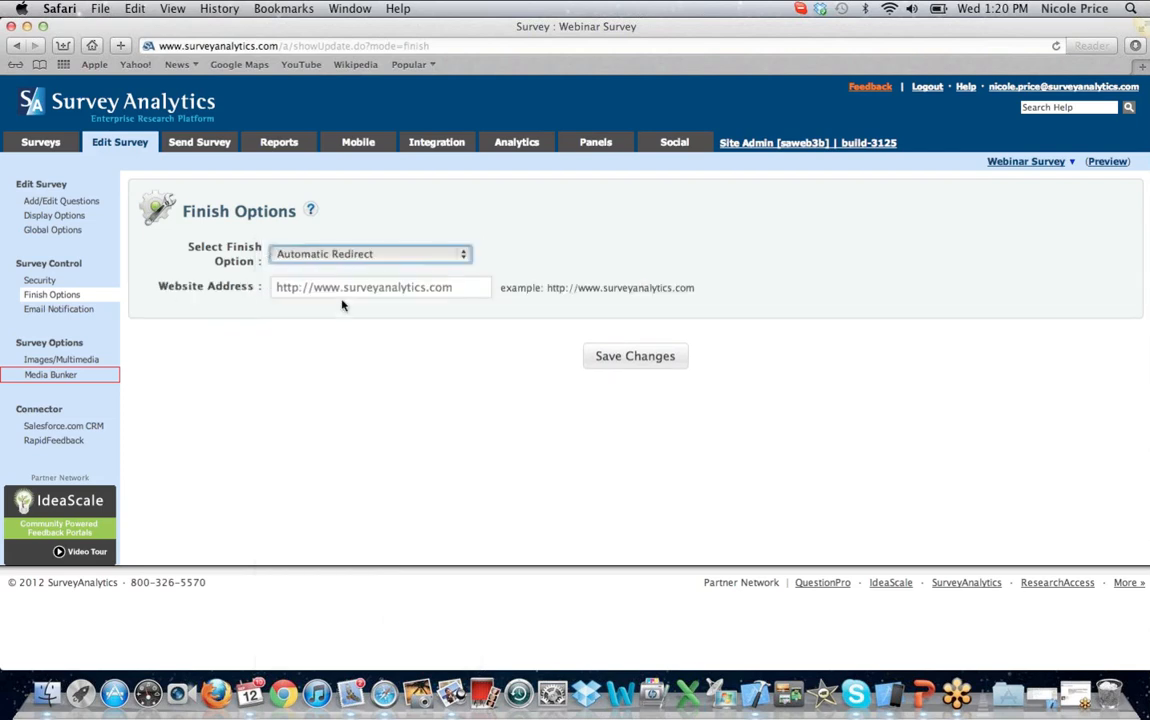
Step: Change the survey's finish option to Spotlight Report
{"action": "left_click", "coordinate": [463, 255]}
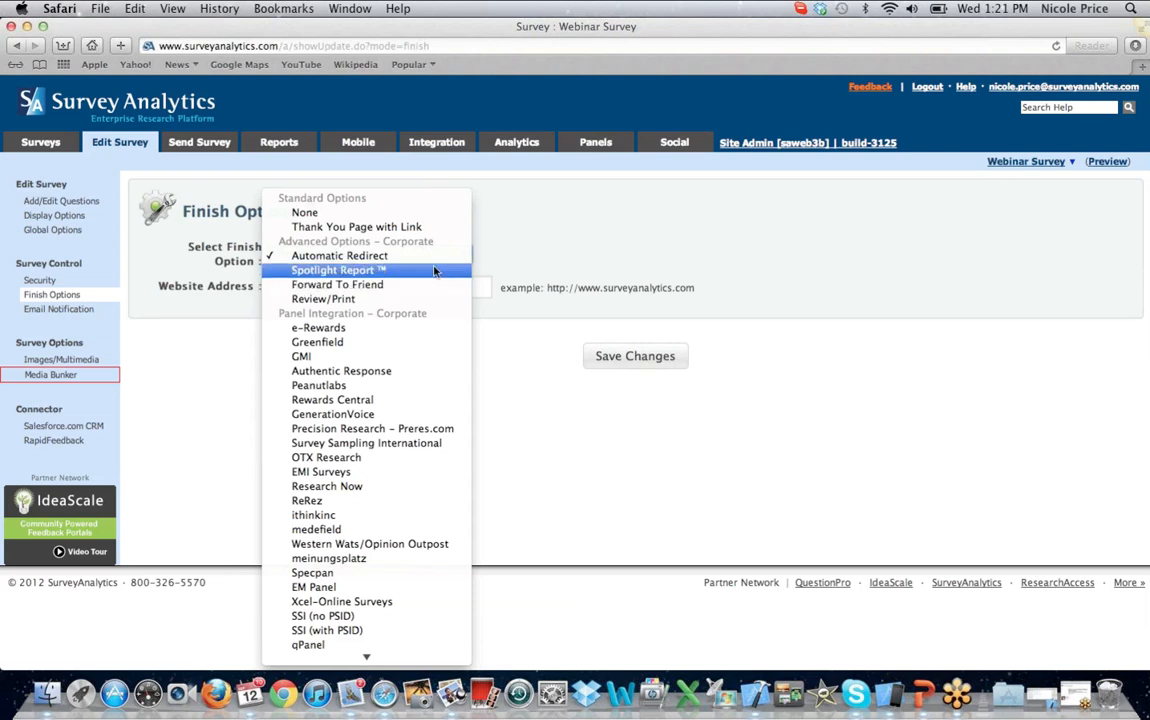
{"action": "left_click", "coordinate": [434, 270]}
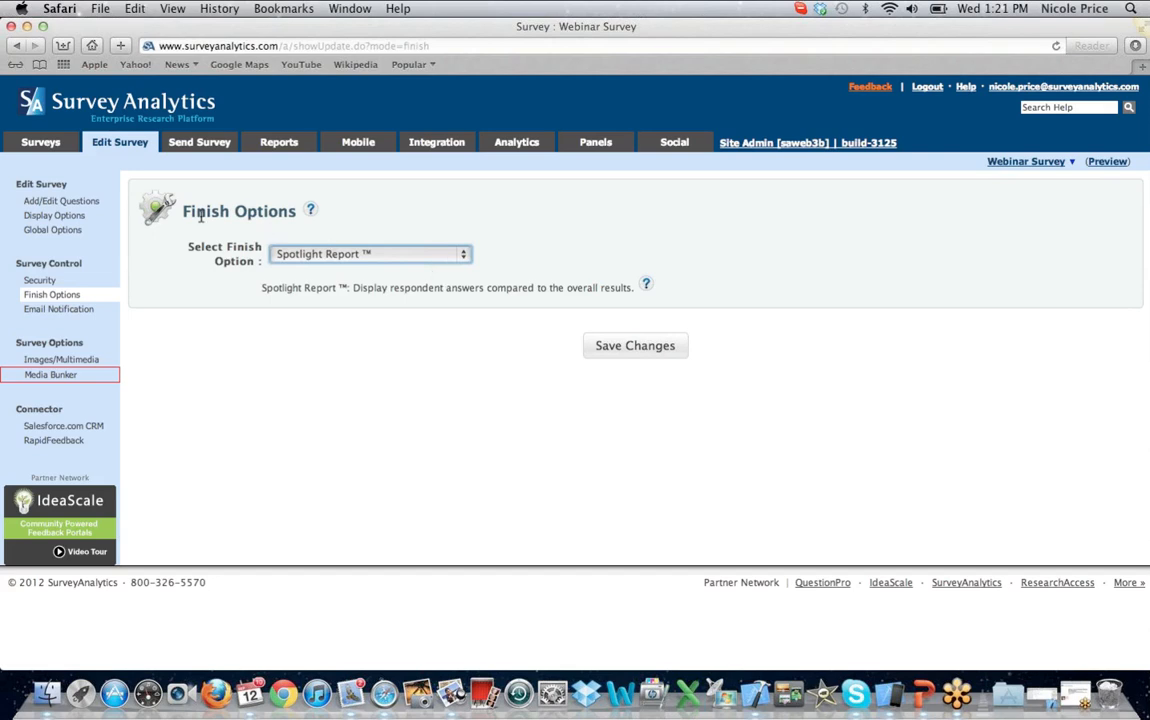
Step: Open the survey's display options and examine the available font types and font sizes without changing them
{"action": "left_click", "coordinate": [72, 217]}
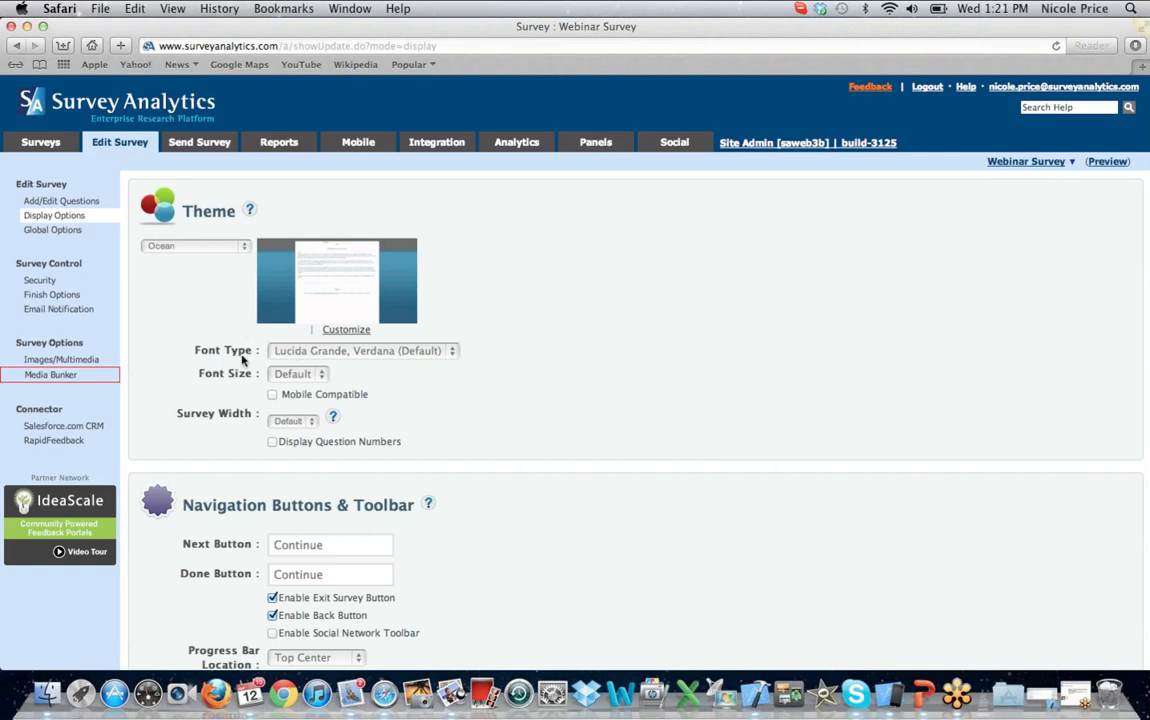
{"action": "left_click", "coordinate": [447, 350]}
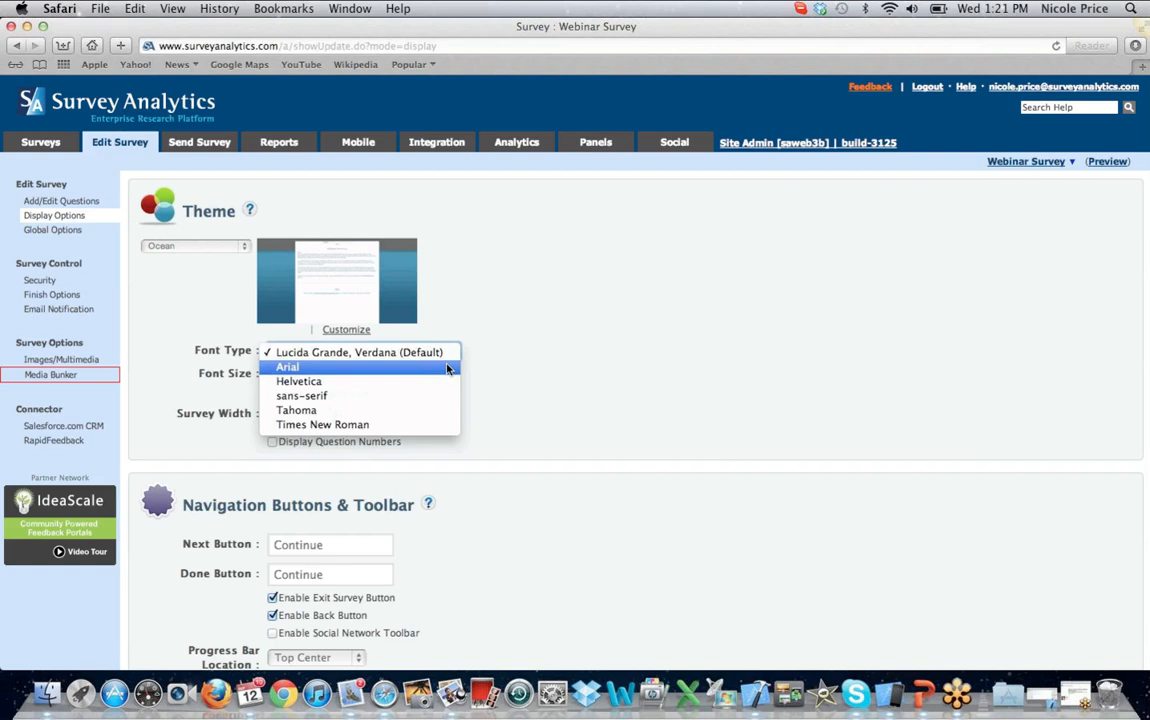
{"action": "left_click", "coordinate": [616, 320]}
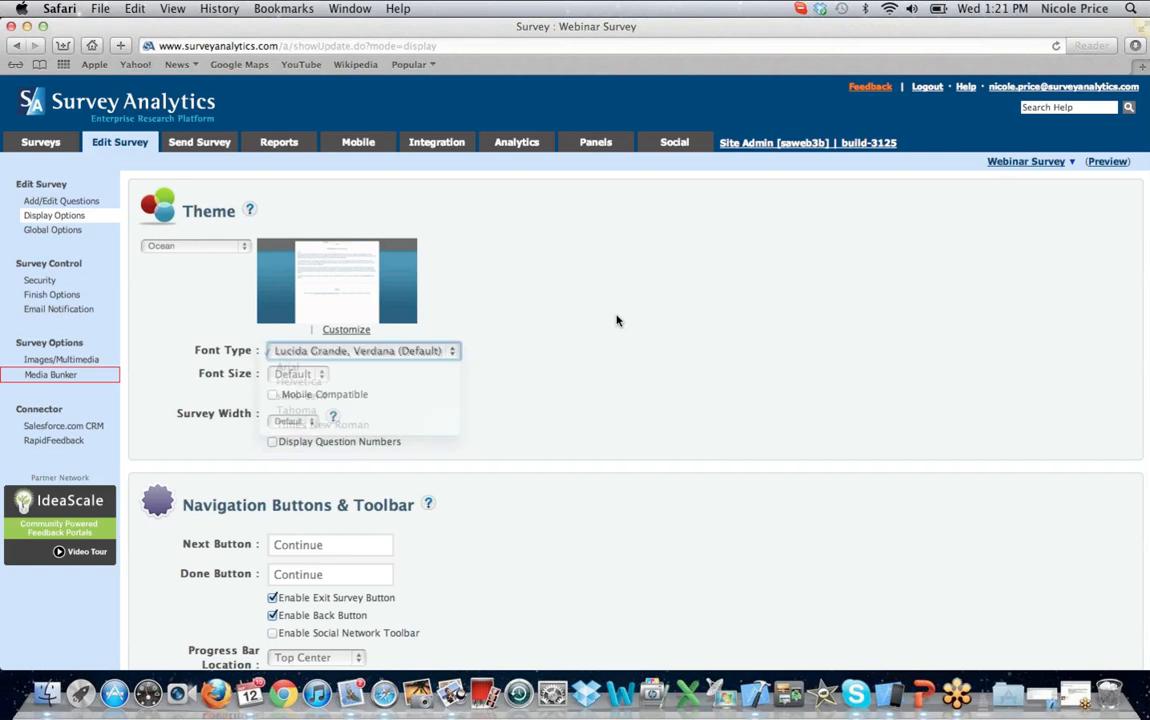
{"action": "left_click", "coordinate": [322, 377]}
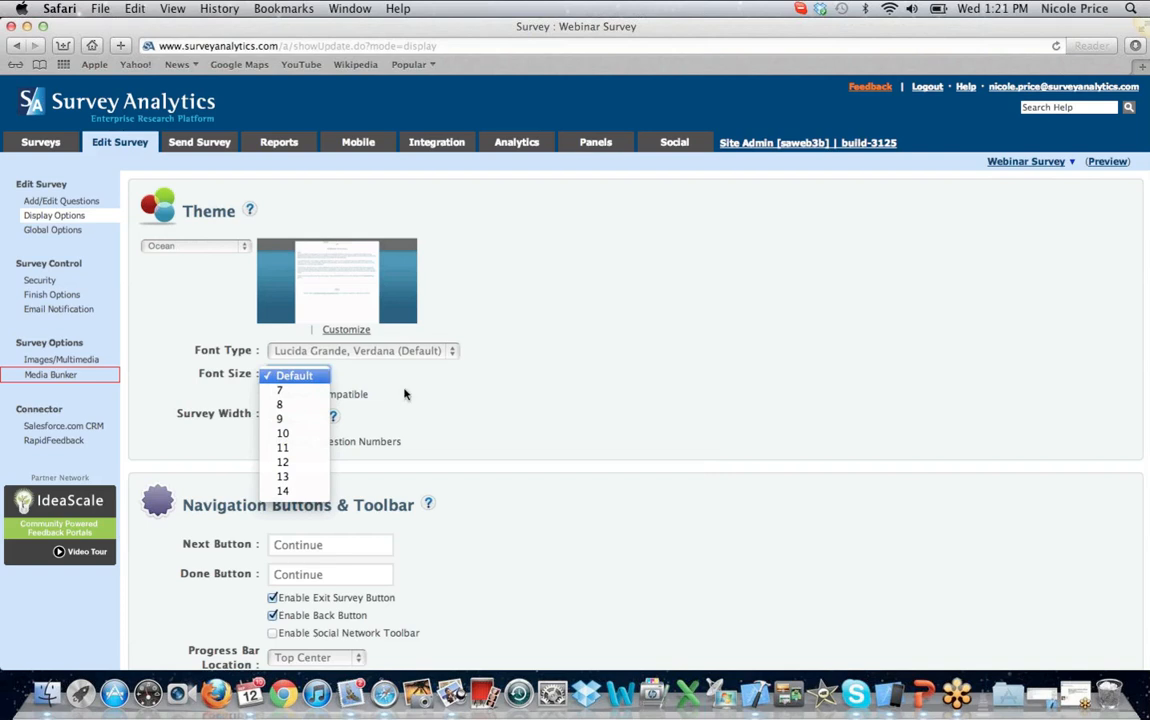
{"action": "left_click", "coordinate": [451, 400]}
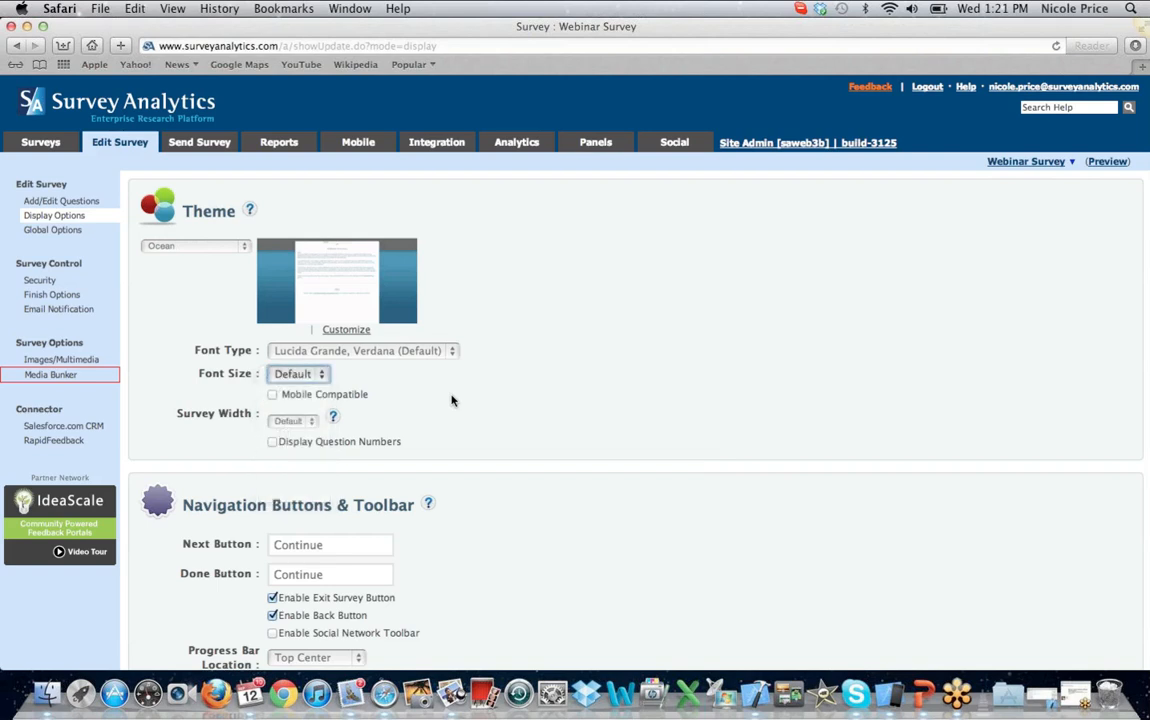
Step: Change the label of the survey's Next button to "Next" in the navigation settings
{"action": "scroll", "coordinate": [451, 400], "scroll_direction": "down", "scroll_amount": 1}
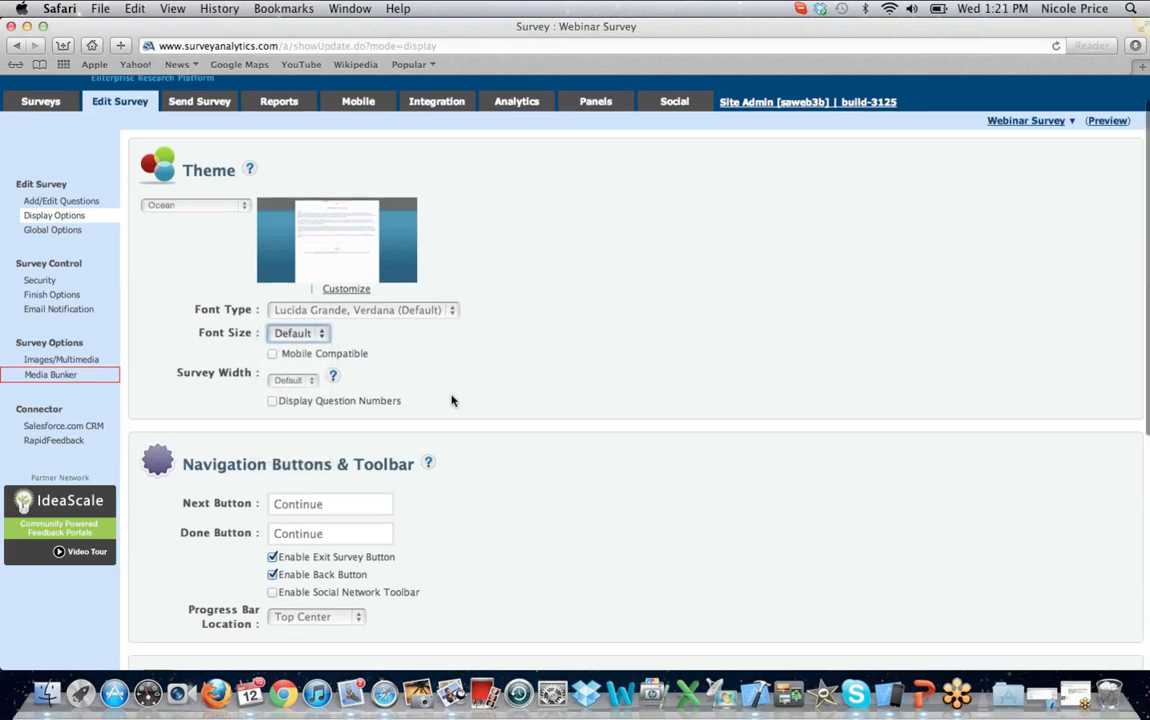
{"action": "scroll", "coordinate": [451, 400], "scroll_direction": "down", "scroll_amount": 3}
{"action": "scroll", "coordinate": [451, 400], "scroll_direction": "down", "scroll_amount": 3}
{"action": "left_click", "coordinate": [343, 265]}
{"action": "key", "text": "BackSpace"}
{"action": "key", "text": "BackSpace"}
{"action": "key", "text": "BackSpace"}
{"action": "key", "text": "BackSpace"}
{"action": "key", "text": "BackSpace"}
{"action": "key", "text": "BackSpace"}
{"action": "key", "text": "BackSpace"}
{"action": "key", "text": "BackSpace"}
{"action": "type", "text": "Next"}
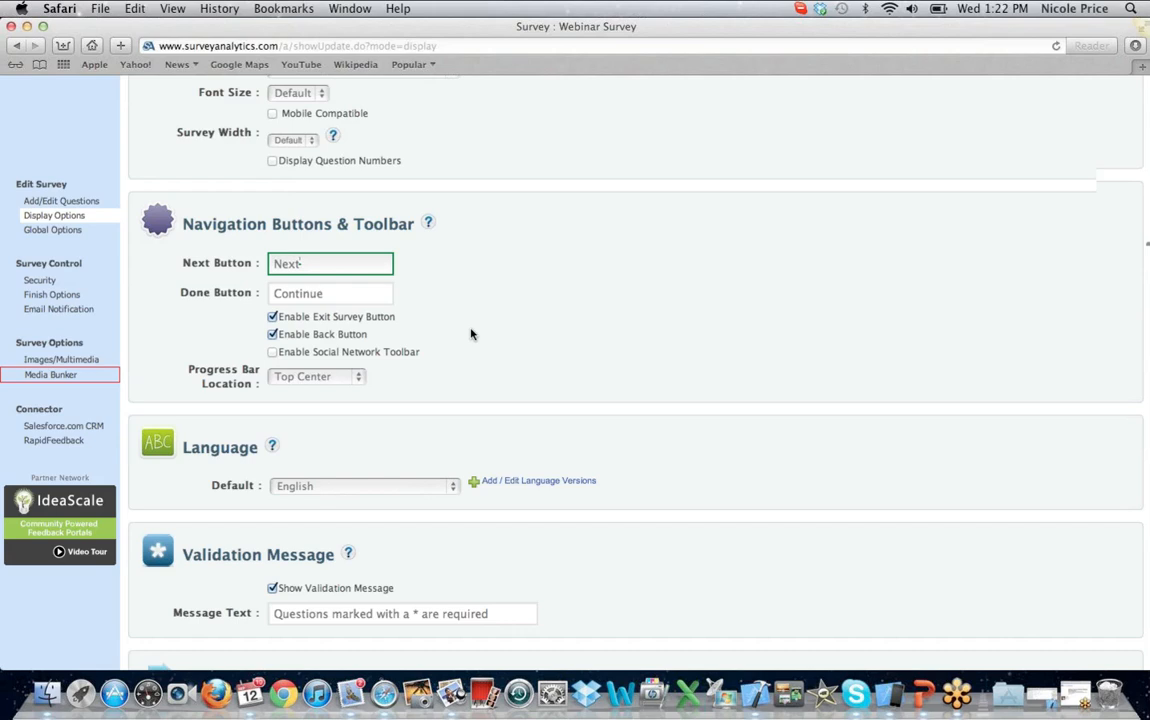
Step: Enable the Social Network Toolbar for the survey
{"action": "scroll", "coordinate": [471, 334], "scroll_direction": "down", "scroll_amount": 1}
{"action": "scroll", "coordinate": [471, 334], "scroll_direction": "down", "scroll_amount": 1}
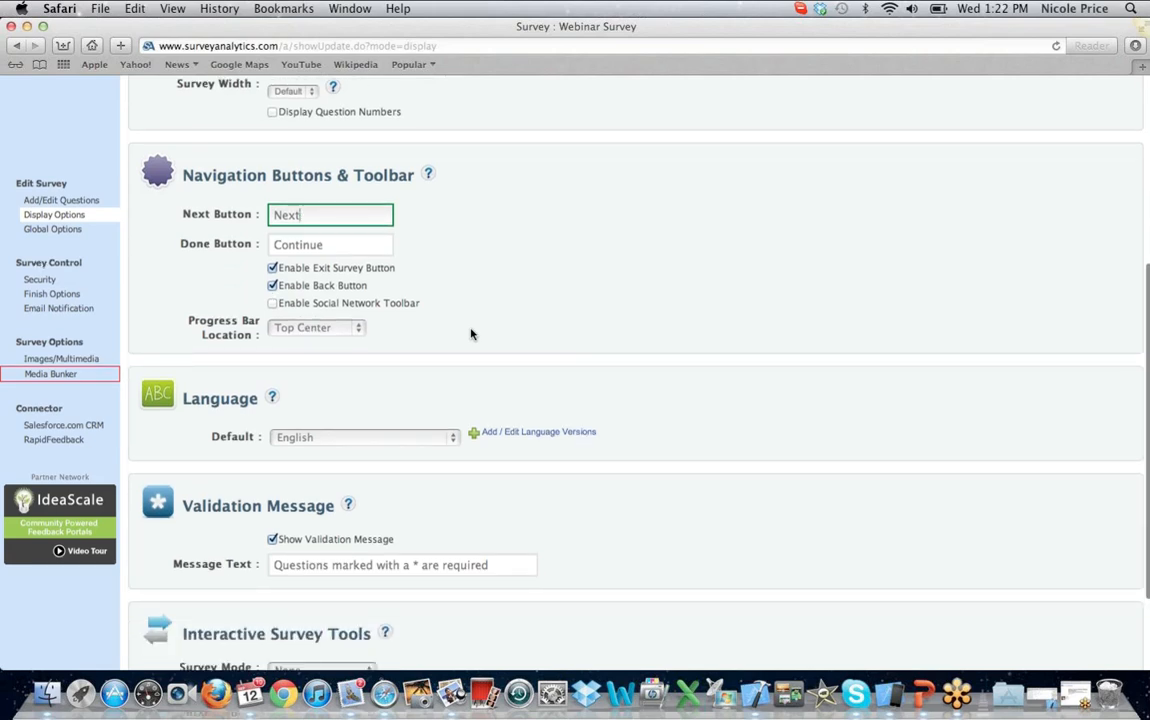
{"action": "scroll", "coordinate": [471, 334], "scroll_direction": "down", "scroll_amount": 1}
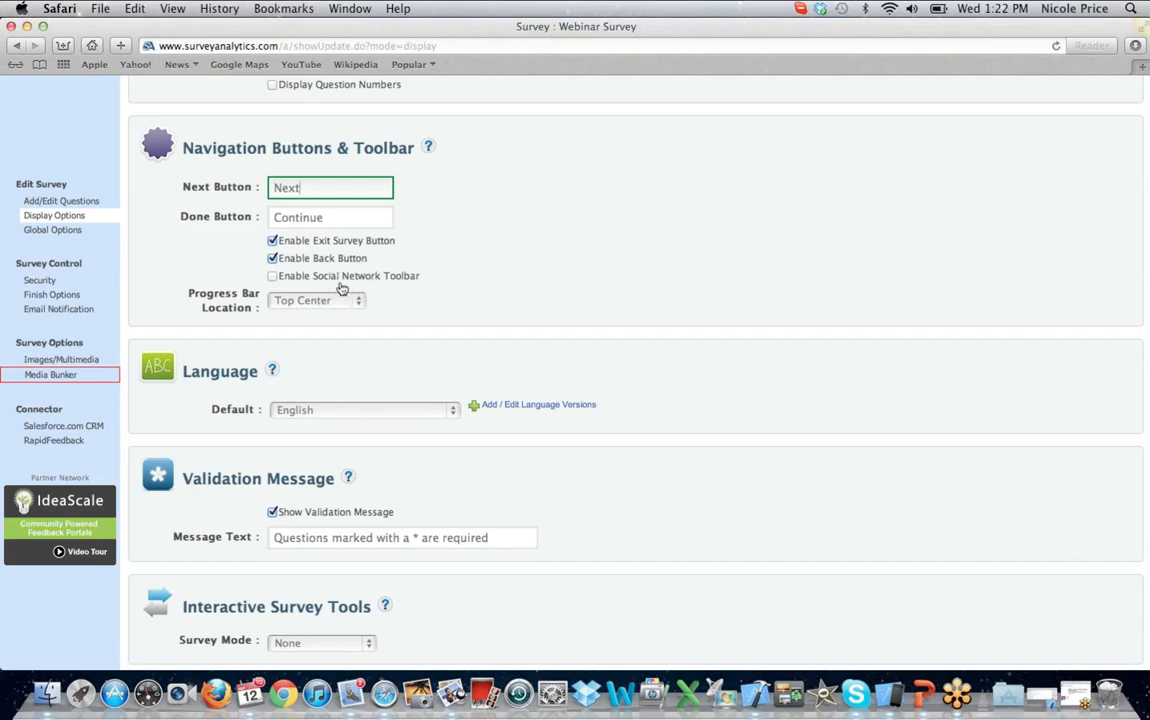
{"action": "left_click", "coordinate": [273, 277]}
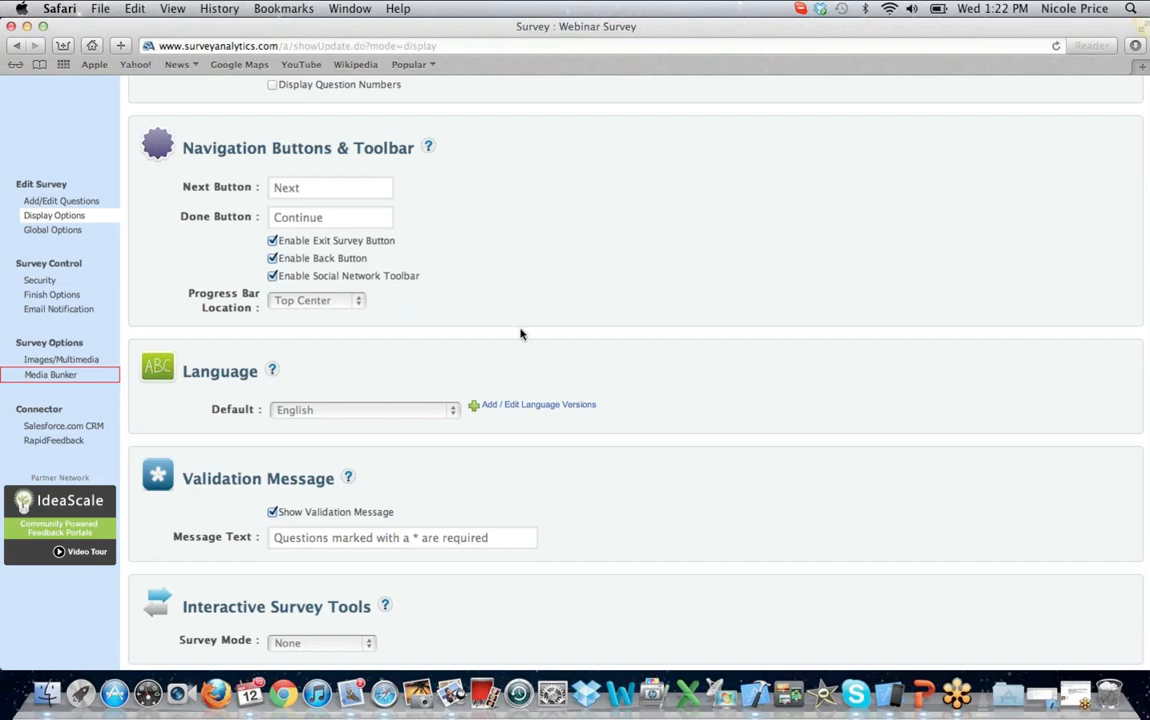
Step: Examine the languages available as the survey's default, keeping English
{"action": "scroll", "coordinate": [520, 334], "scroll_direction": "down", "scroll_amount": 1}
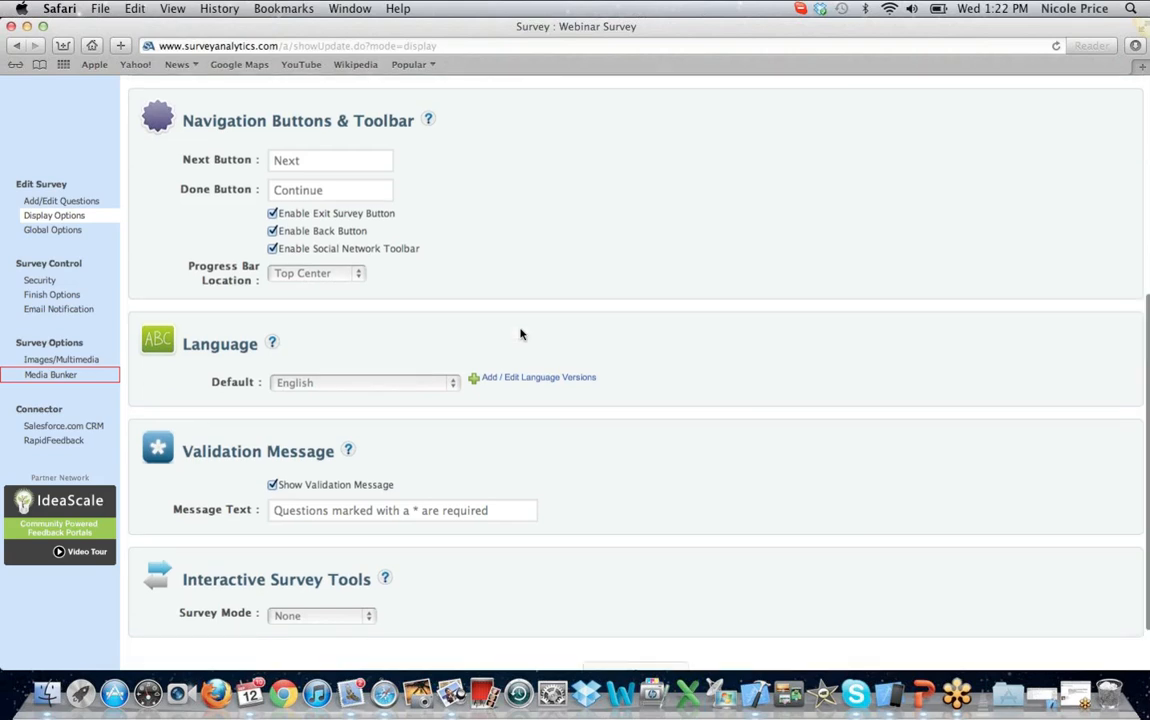
{"action": "scroll", "coordinate": [520, 334], "scroll_direction": "down", "scroll_amount": 3}
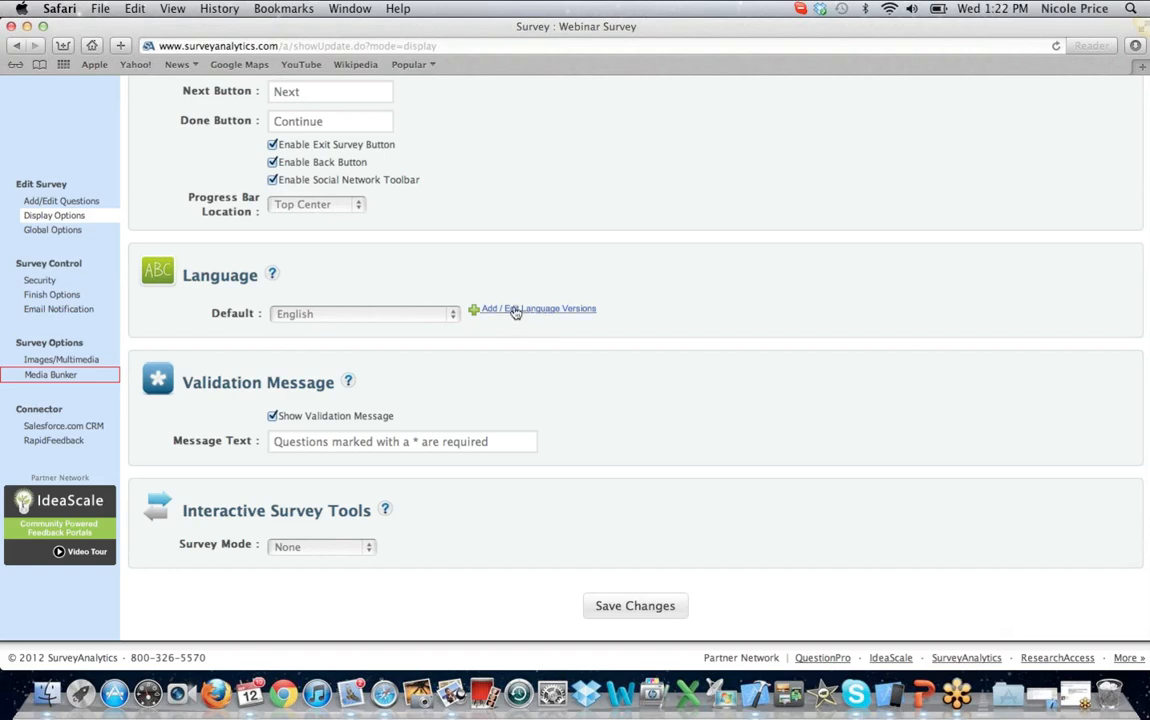
{"action": "left_click", "coordinate": [456, 315]}
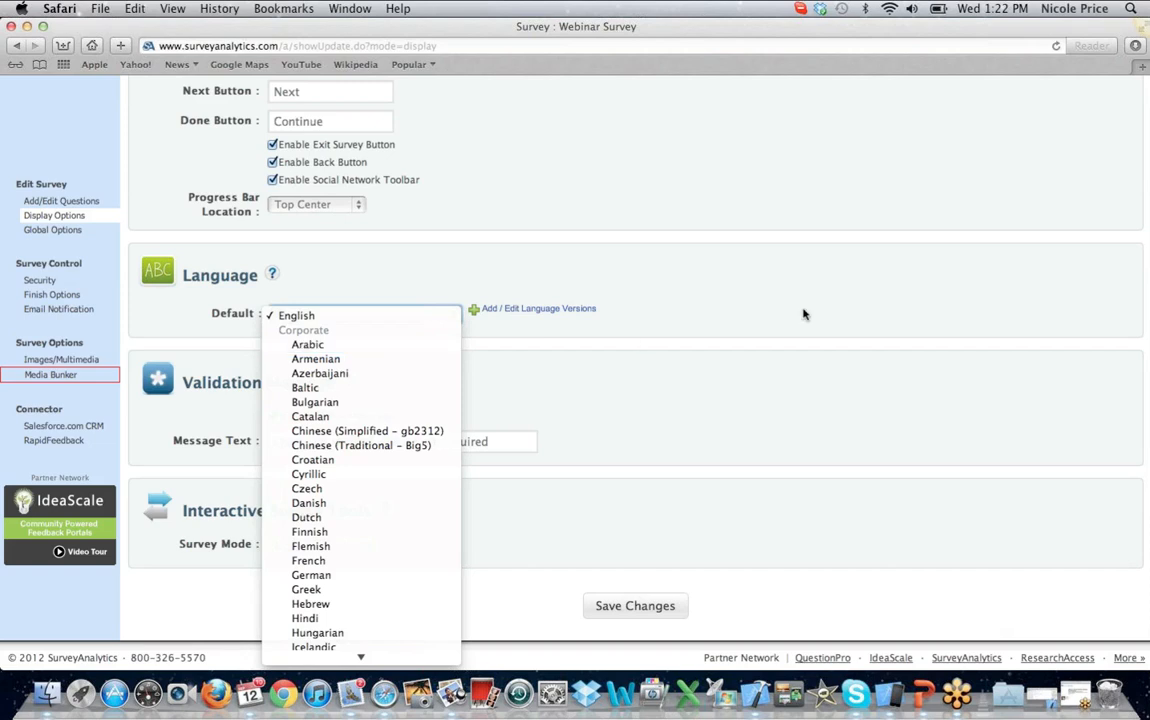
{"action": "left_click", "coordinate": [865, 312]}
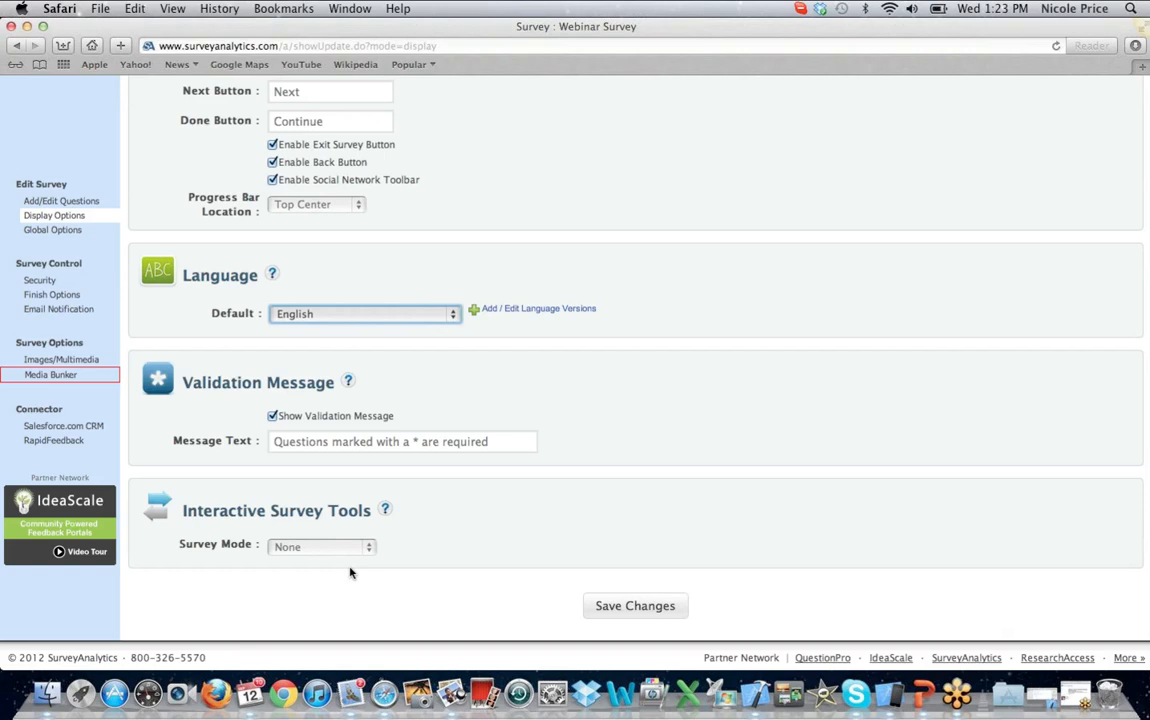
Step: Open the Global Survey Options overview of all questions and their logic
{"action": "scroll", "coordinate": [351, 573], "scroll_direction": "up", "scroll_amount": 1}
{"action": "scroll", "coordinate": [351, 573], "scroll_direction": "up", "scroll_amount": 5}
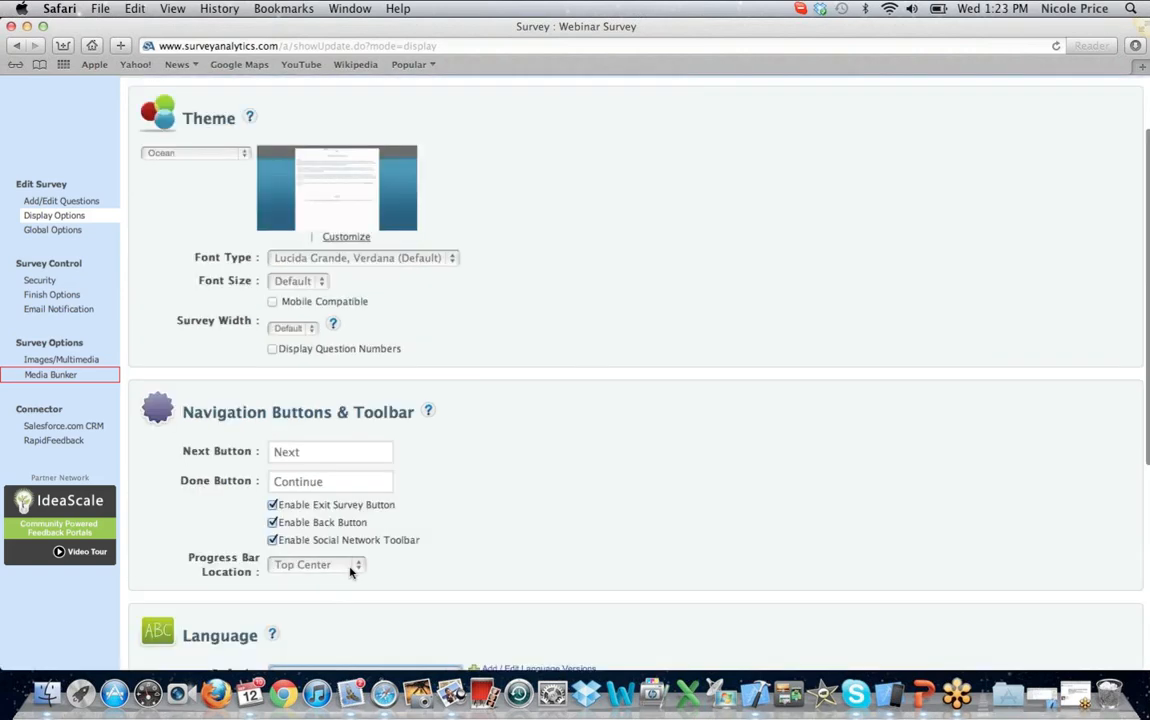
{"action": "scroll", "coordinate": [351, 573], "scroll_direction": "up", "scroll_amount": 3}
{"action": "left_click", "coordinate": [33, 231]}
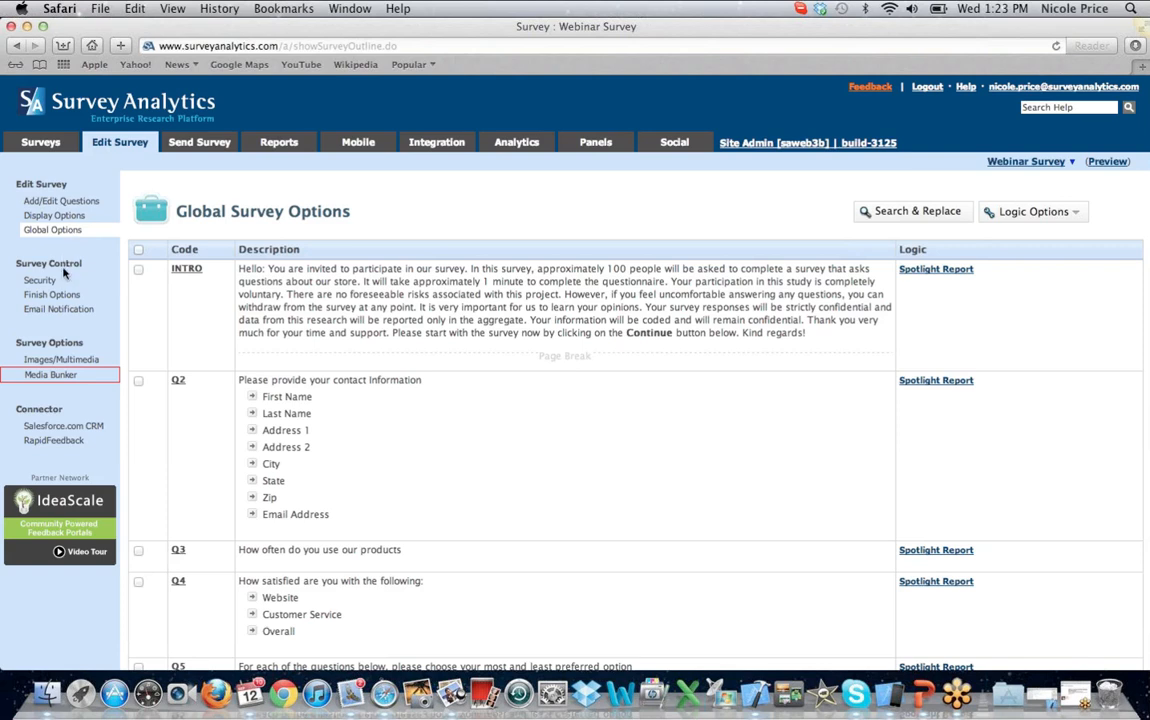
Step: Open the survey's security settings and examine the available authentication methods, keeping None
{"action": "left_click", "coordinate": [38, 280]}
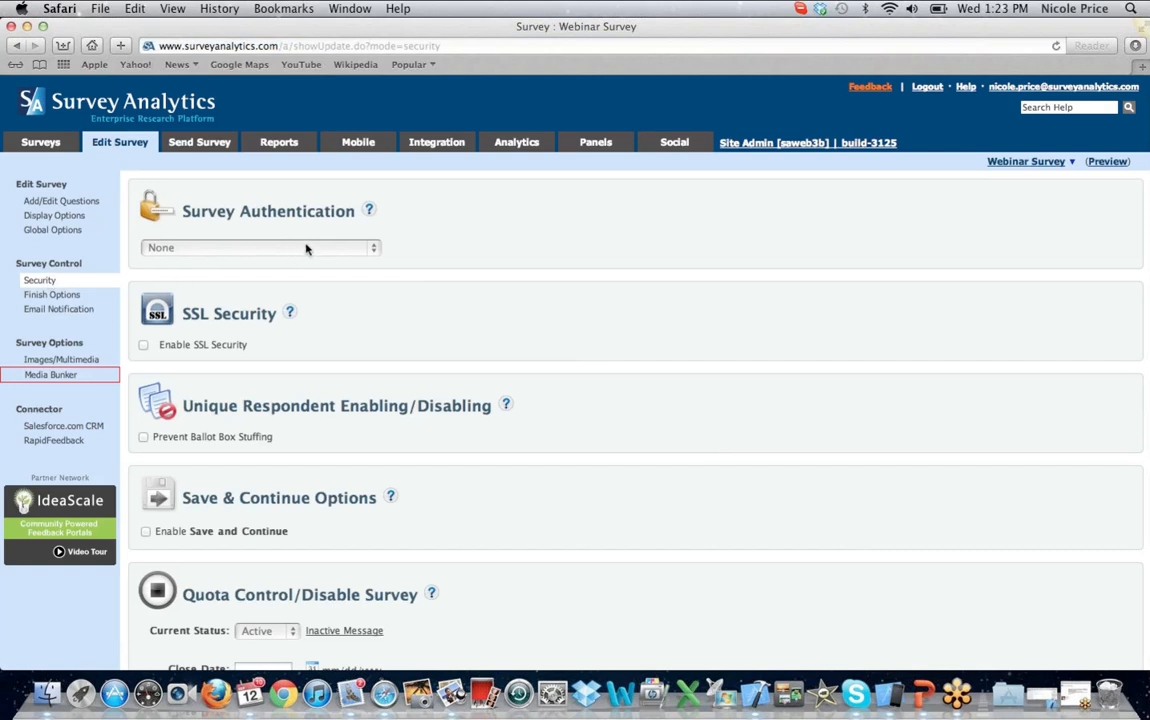
{"action": "left_click", "coordinate": [371, 250]}
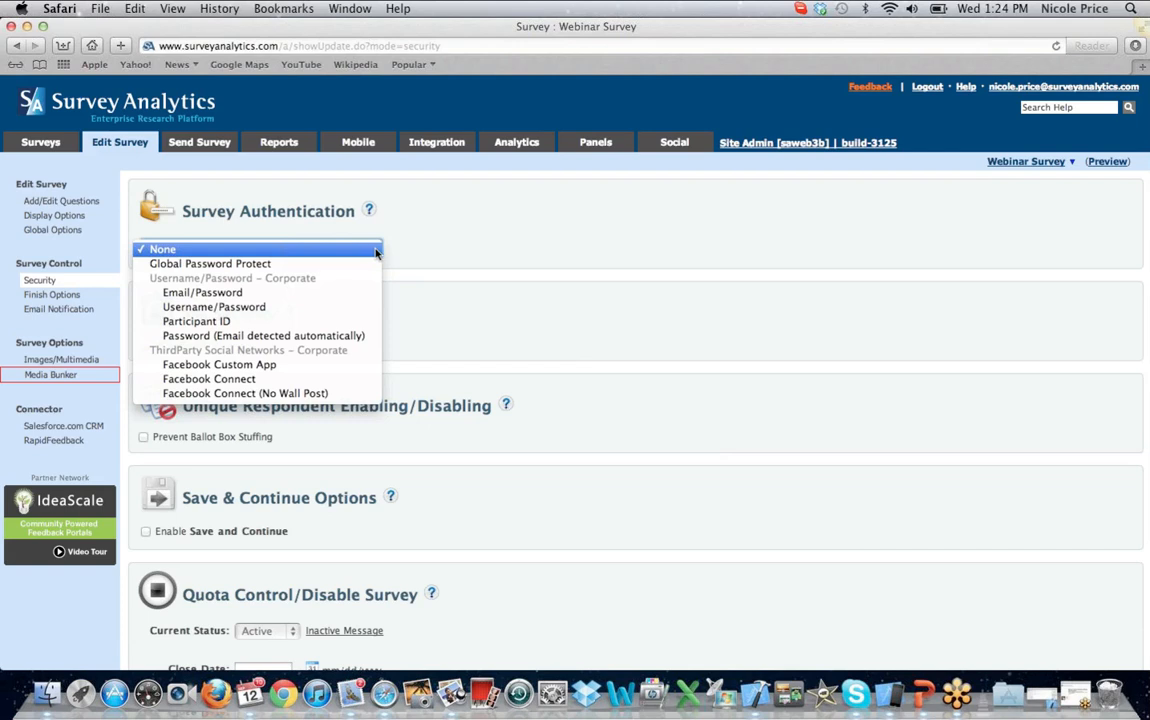
{"action": "left_click", "coordinate": [476, 306]}
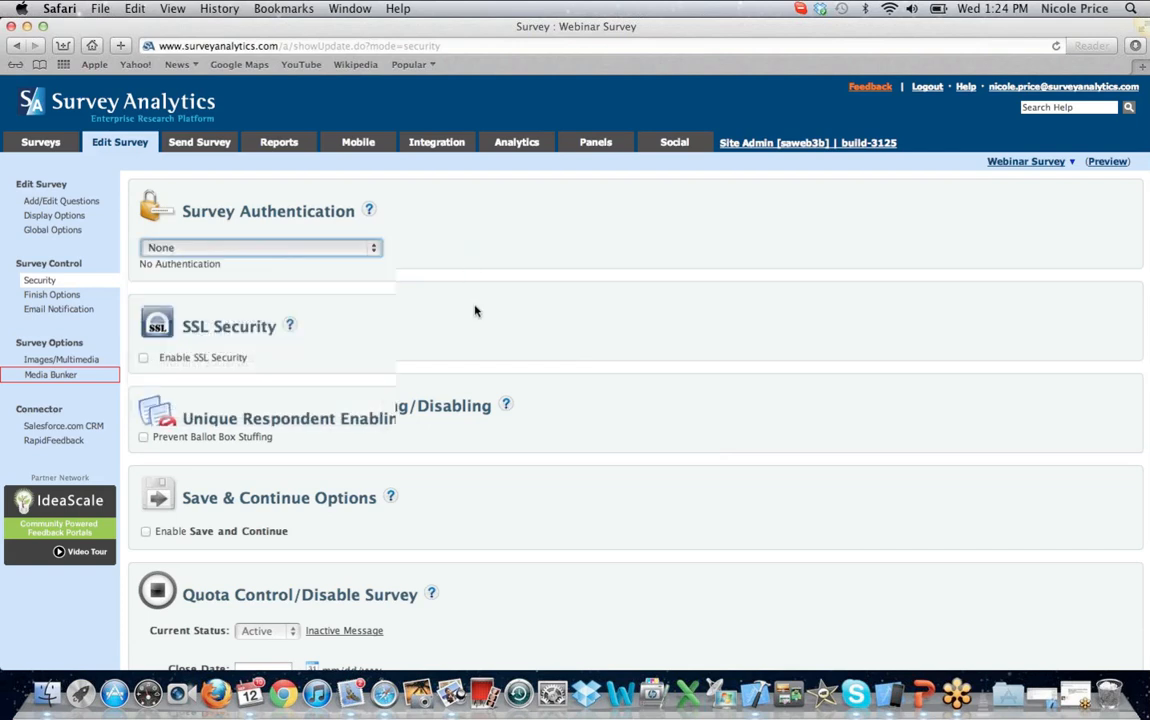
Step: Read the help article about SSL security options and close it
{"action": "left_click", "coordinate": [295, 326]}
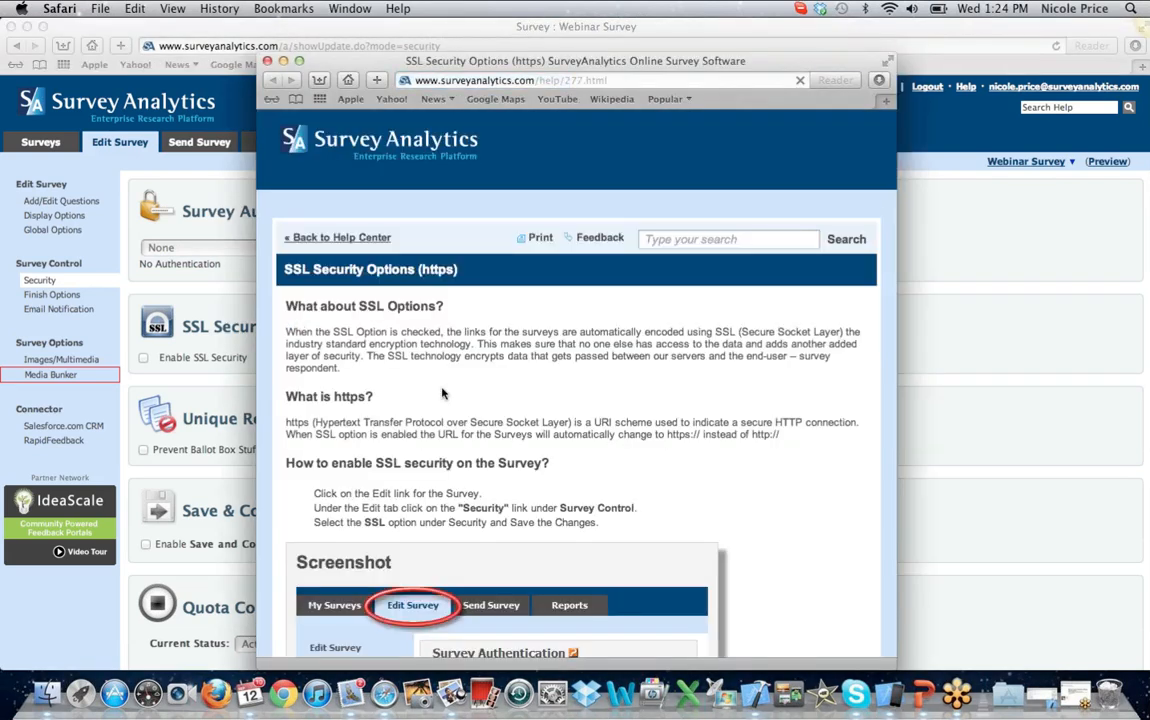
{"action": "scroll", "coordinate": [443, 394], "scroll_direction": "down", "scroll_amount": 2}
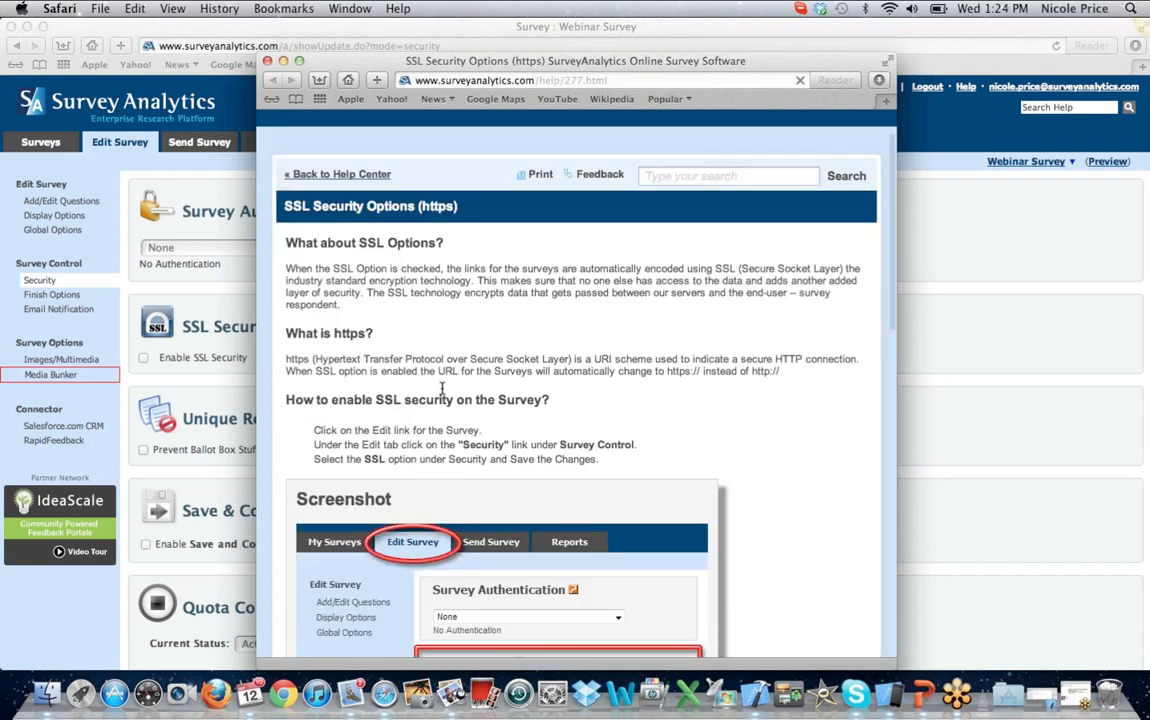
{"action": "scroll", "coordinate": [441, 389], "scroll_direction": "down", "scroll_amount": 1}
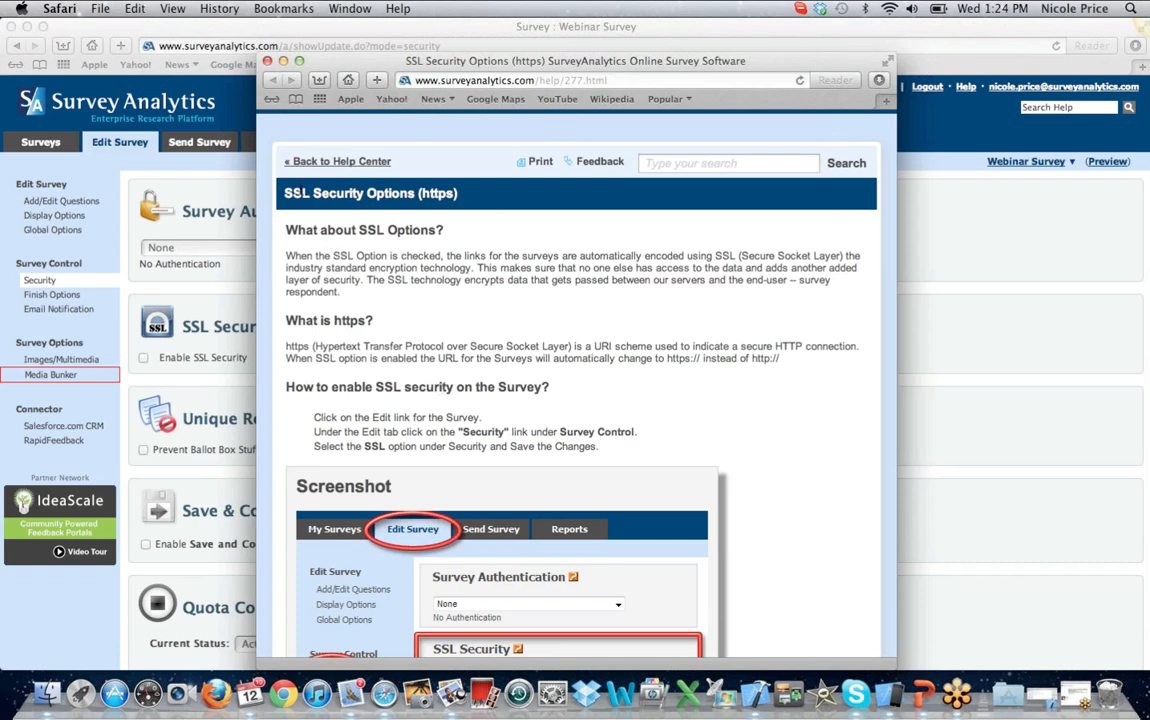
{"action": "left_click", "coordinate": [267, 61]}
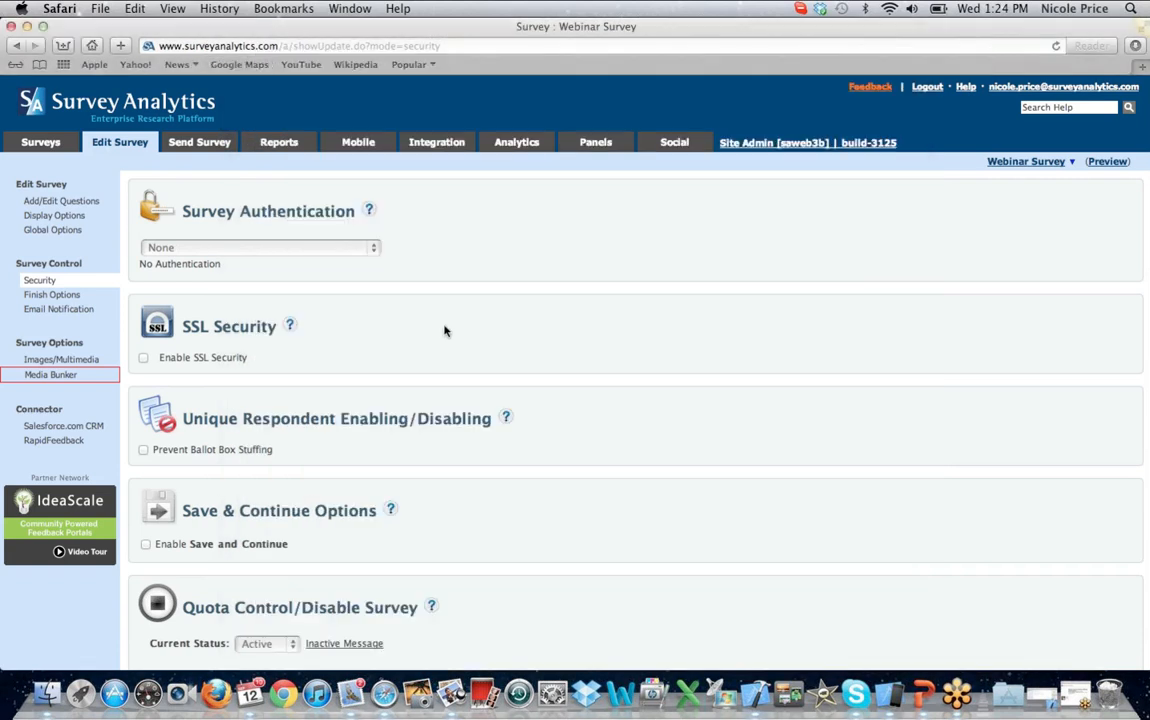
Step: Enable Prevent Ballot Box Stuffing and review the save-and-continue, quota control and countdown timer settings
{"action": "scroll", "coordinate": [445, 331], "scroll_direction": "down", "scroll_amount": 2}
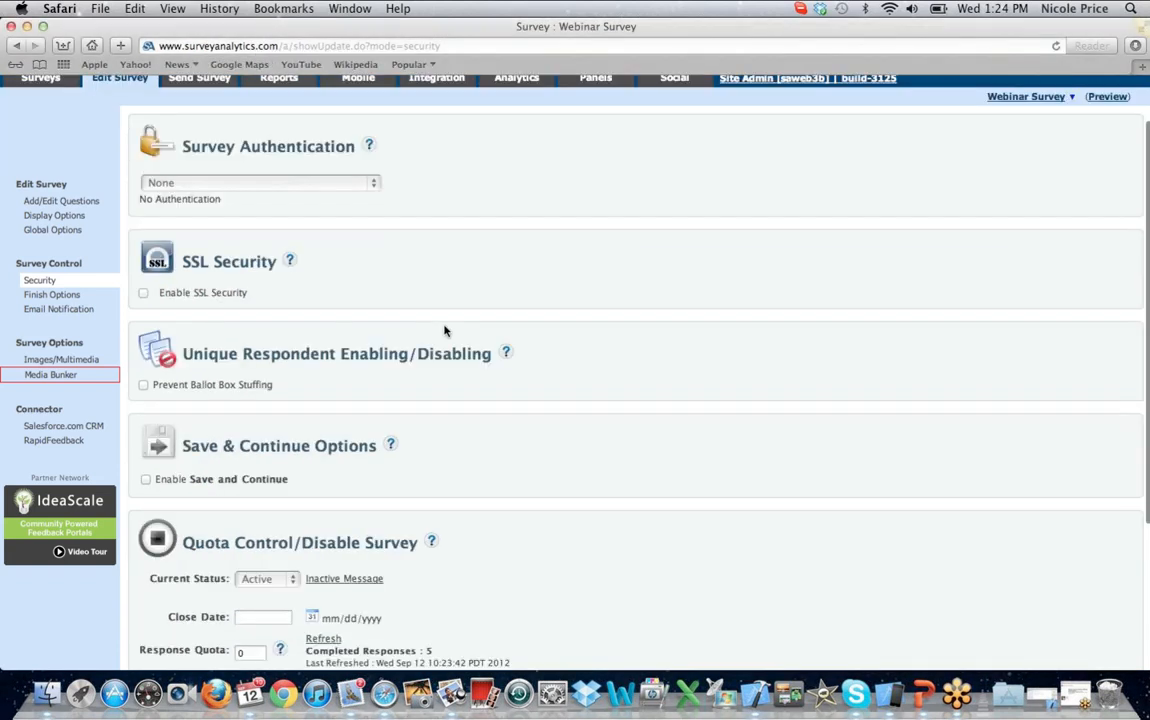
{"action": "scroll", "coordinate": [445, 331], "scroll_direction": "down", "scroll_amount": 3}
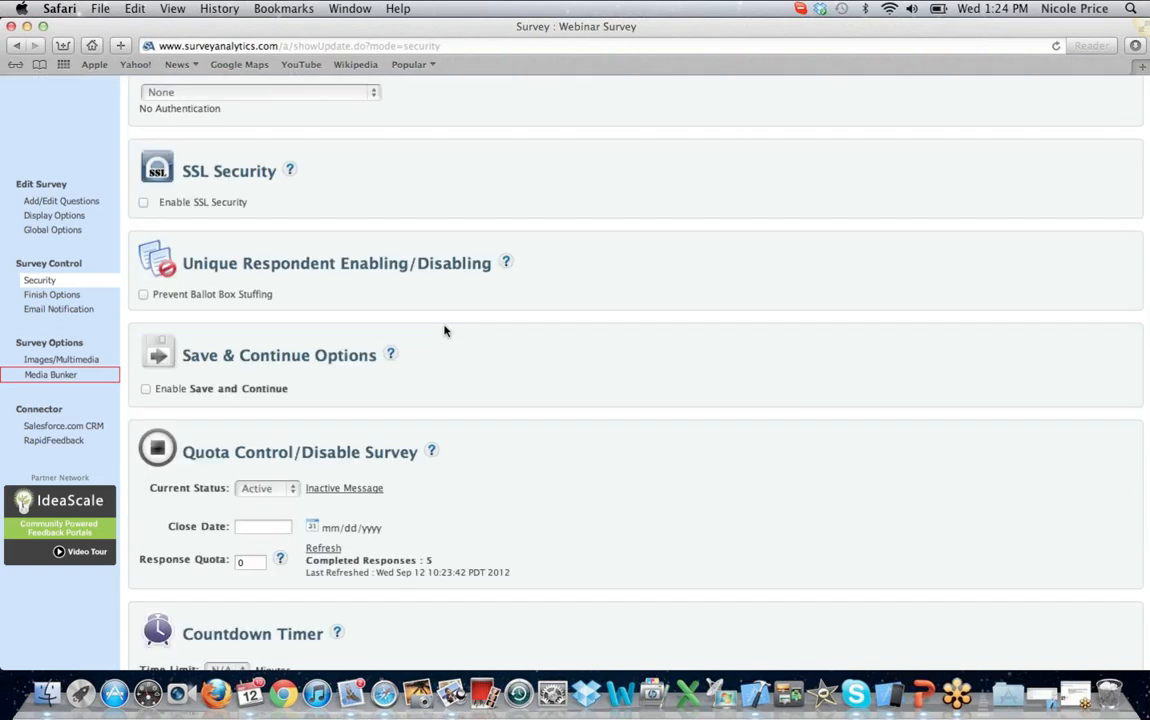
{"action": "left_click", "coordinate": [143, 295]}
{"action": "scroll", "coordinate": [644, 524], "scroll_direction": "down", "scroll_amount": 2}
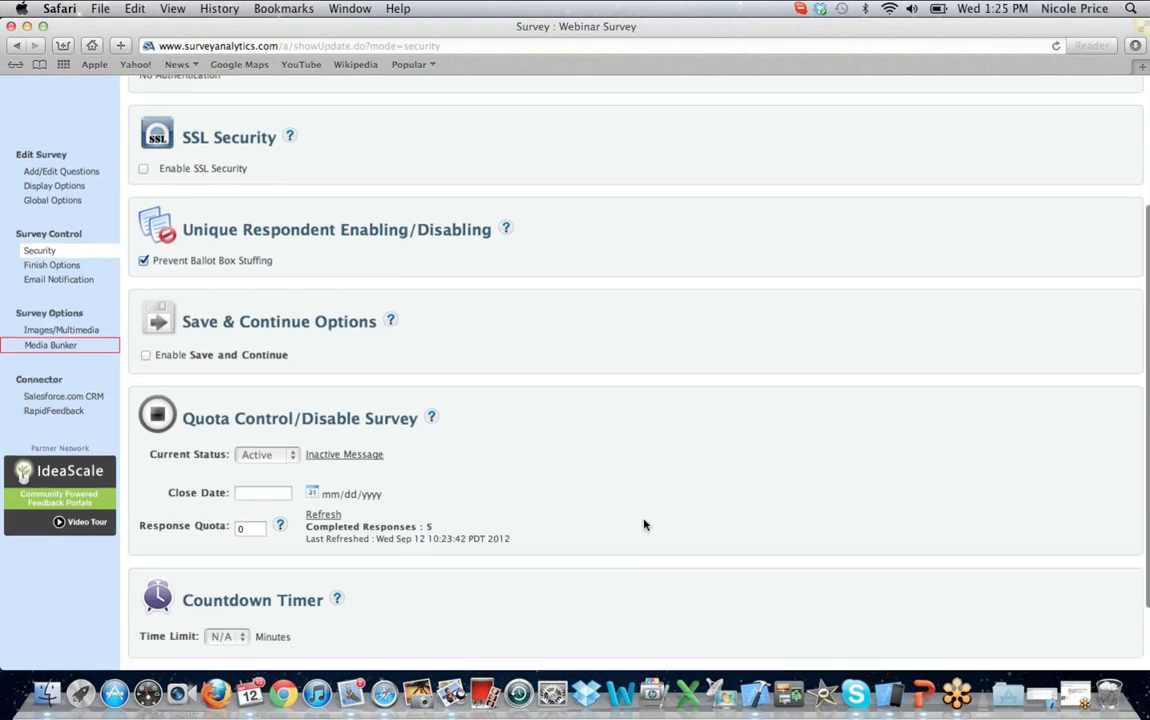
{"action": "scroll", "coordinate": [644, 524], "scroll_direction": "down", "scroll_amount": 1}
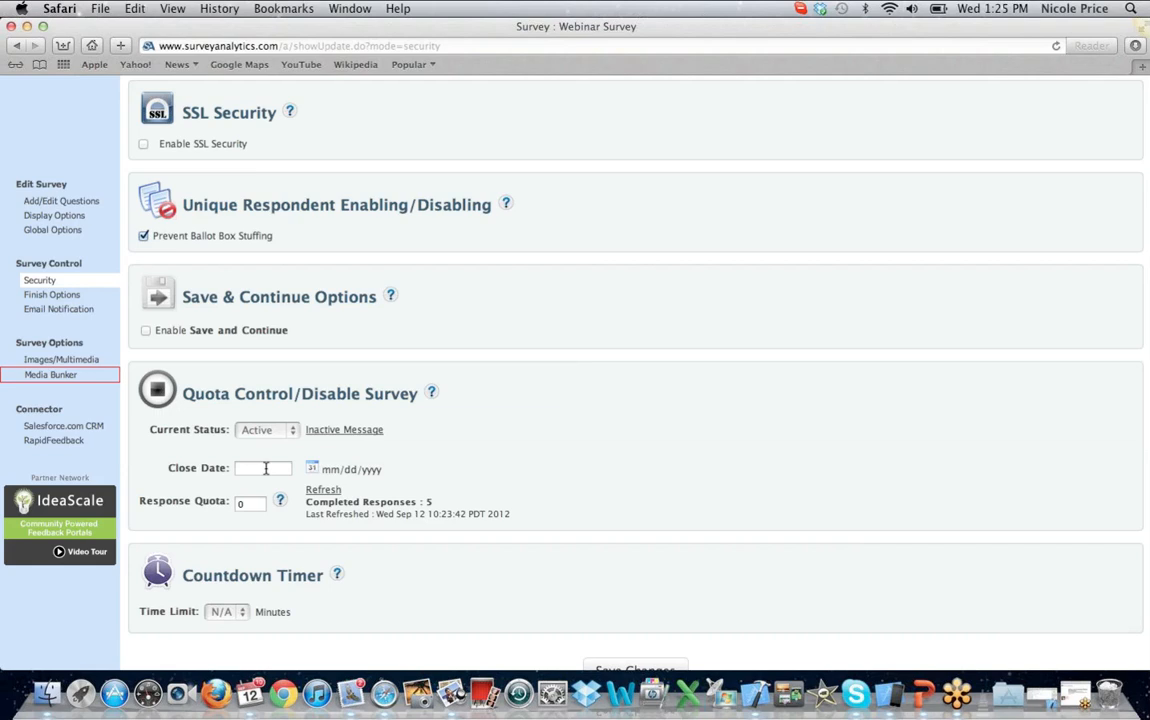
{"action": "scroll", "coordinate": [265, 468], "scroll_direction": "up", "scroll_amount": 5}
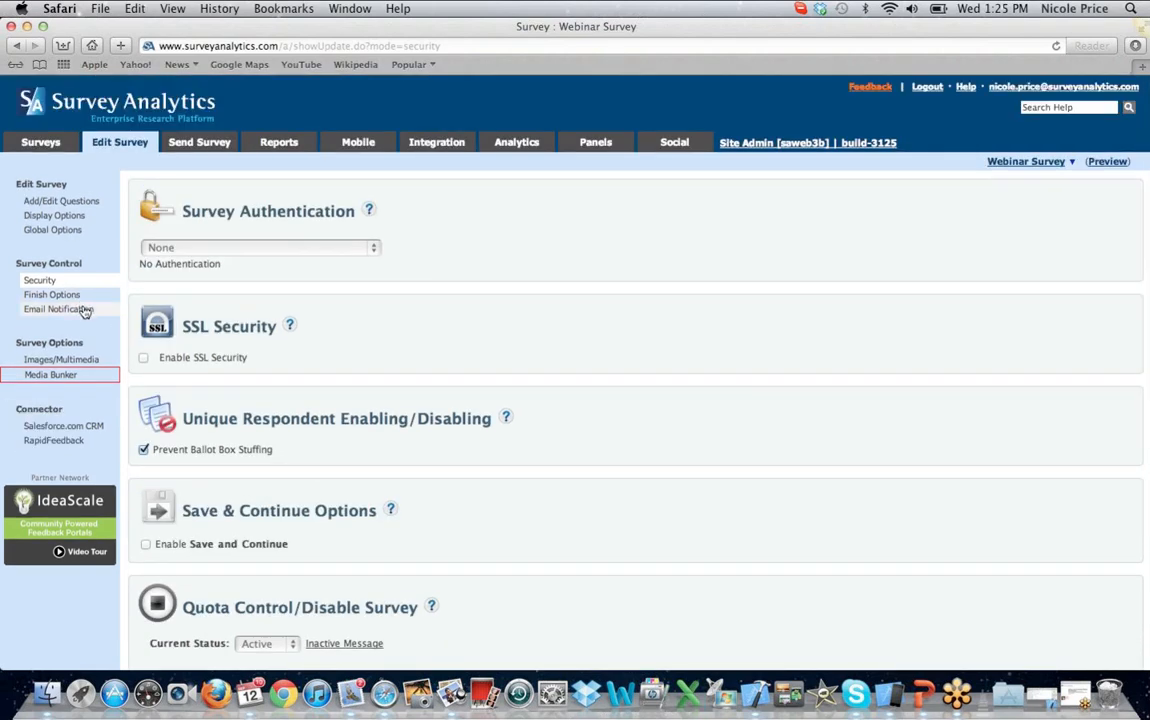
Step: Enable action alerts in the survey's email notifications, and view the new action alert configuration without saving one
{"action": "left_click", "coordinate": [86, 310]}
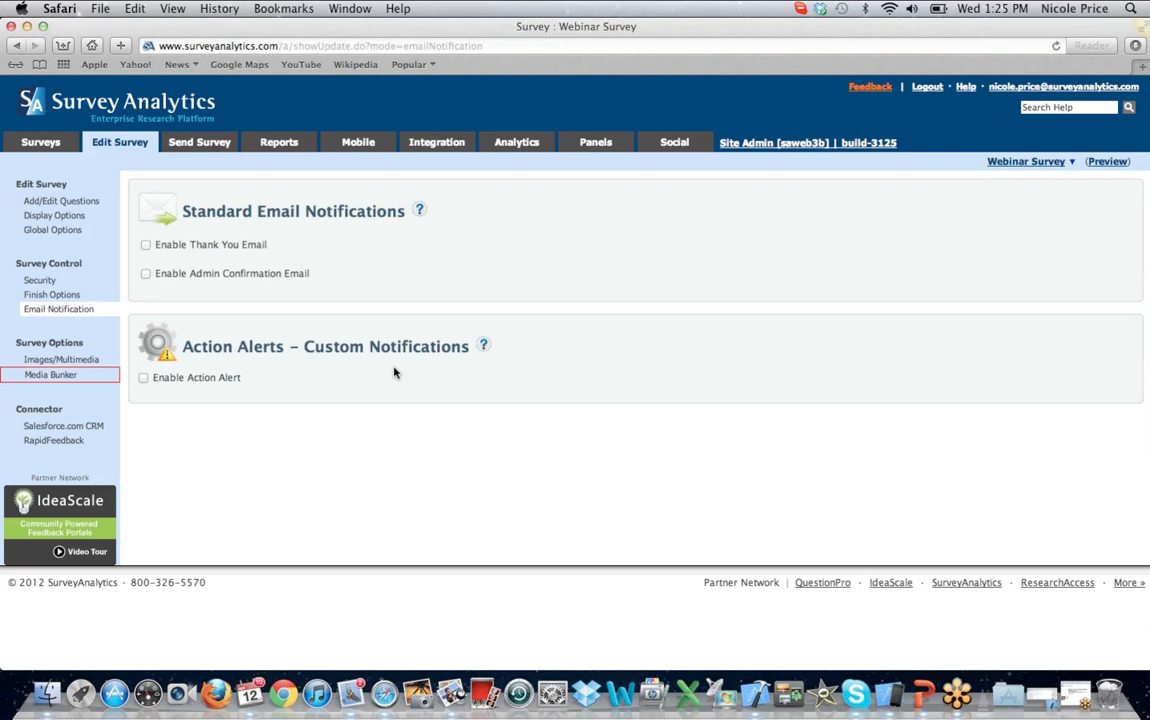
{"action": "left_click", "coordinate": [144, 378]}
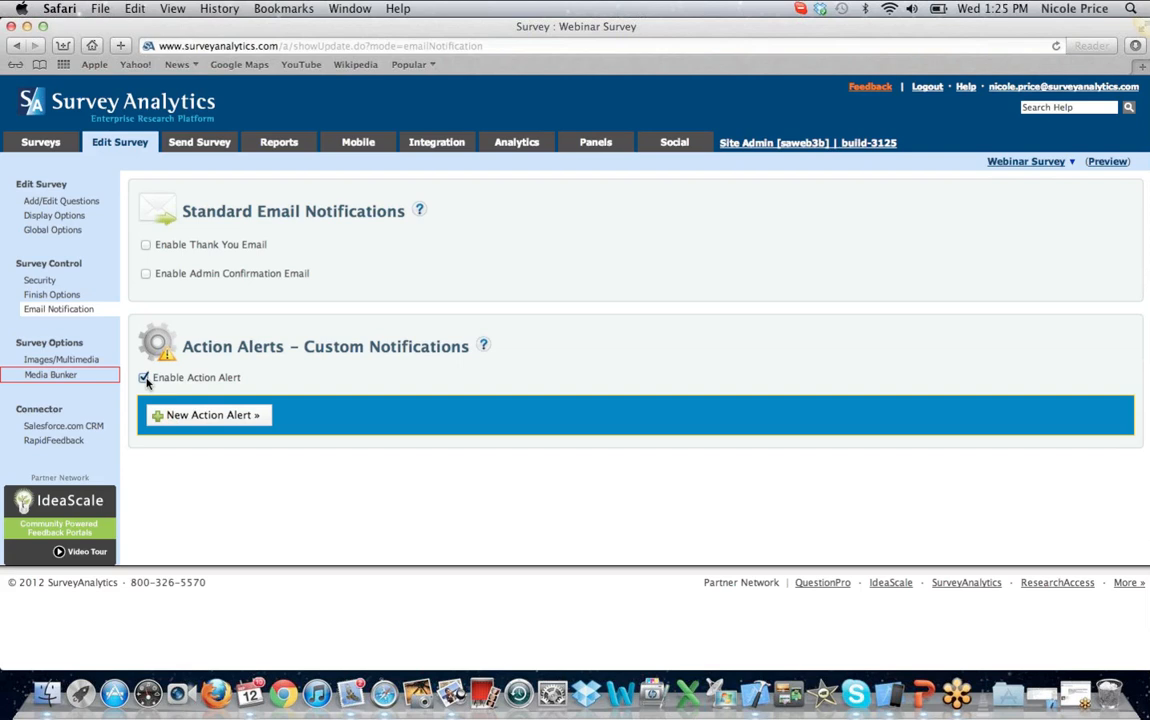
{"action": "left_click", "coordinate": [227, 422]}
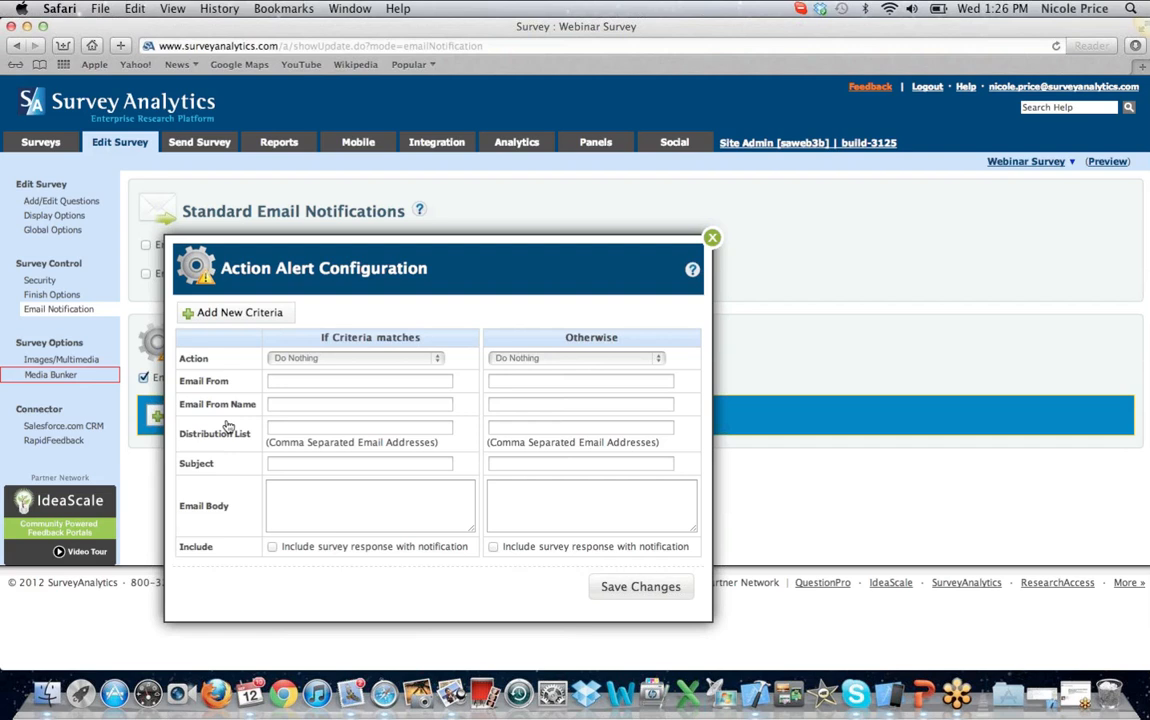
{"action": "left_click", "coordinate": [716, 238]}
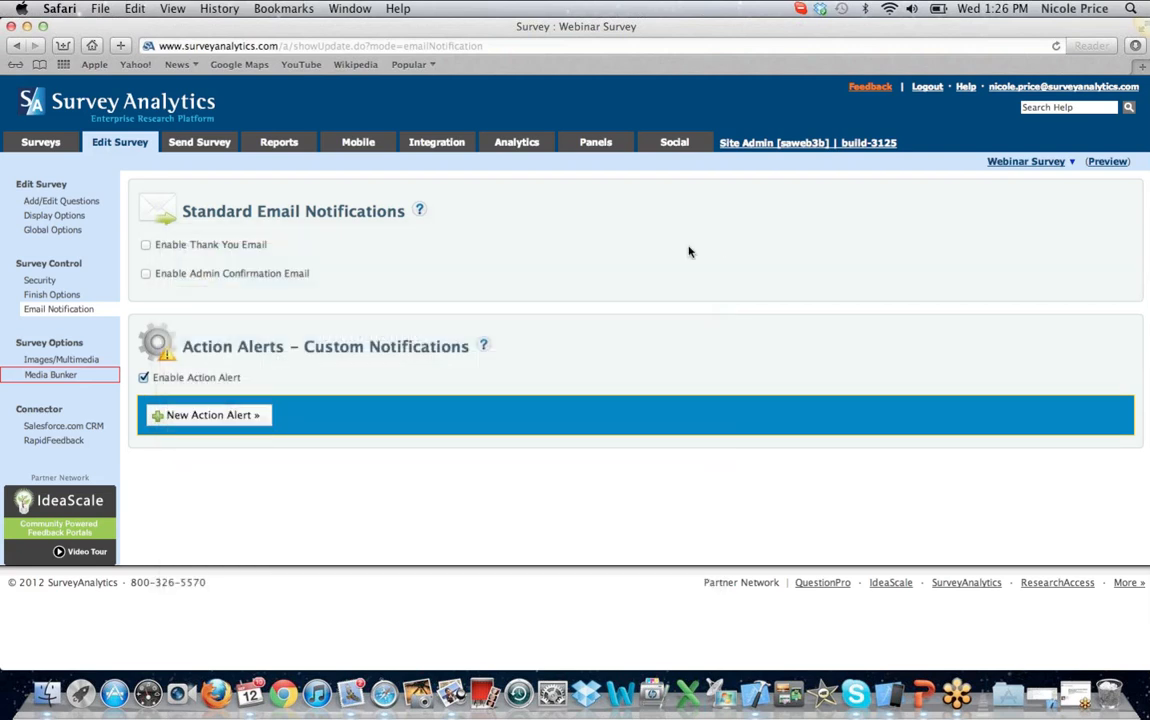
Step: Open the survey's image and multimedia library
{"action": "left_click", "coordinate": [51, 360]}
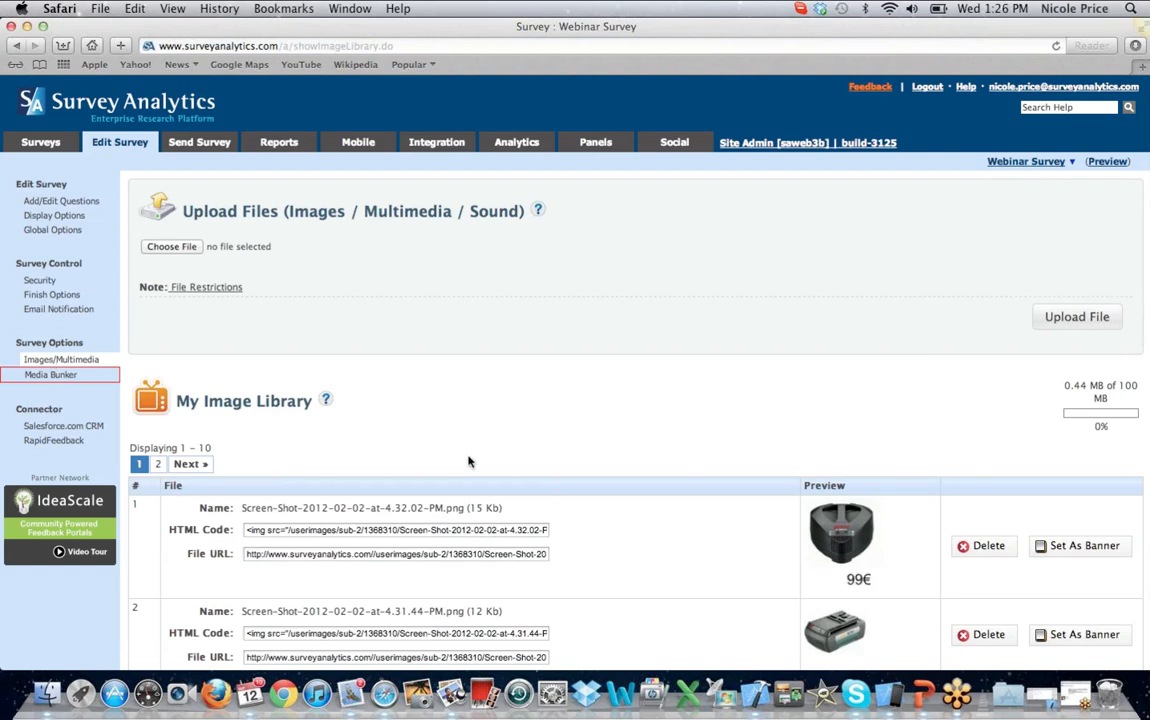
Step: Look through the uploaded files in the image library with their HTML codes, file URLs and previews
{"action": "scroll", "coordinate": [470, 462], "scroll_direction": "down", "scroll_amount": 1}
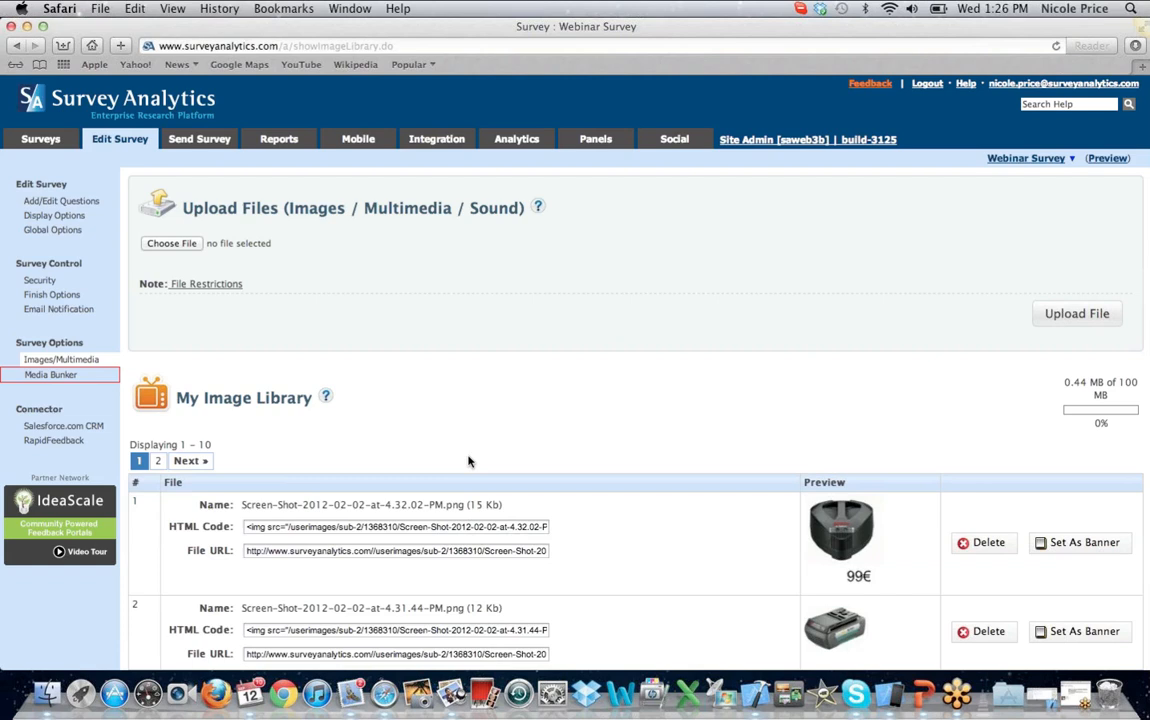
{"action": "scroll", "coordinate": [469, 461], "scroll_direction": "down", "scroll_amount": 2}
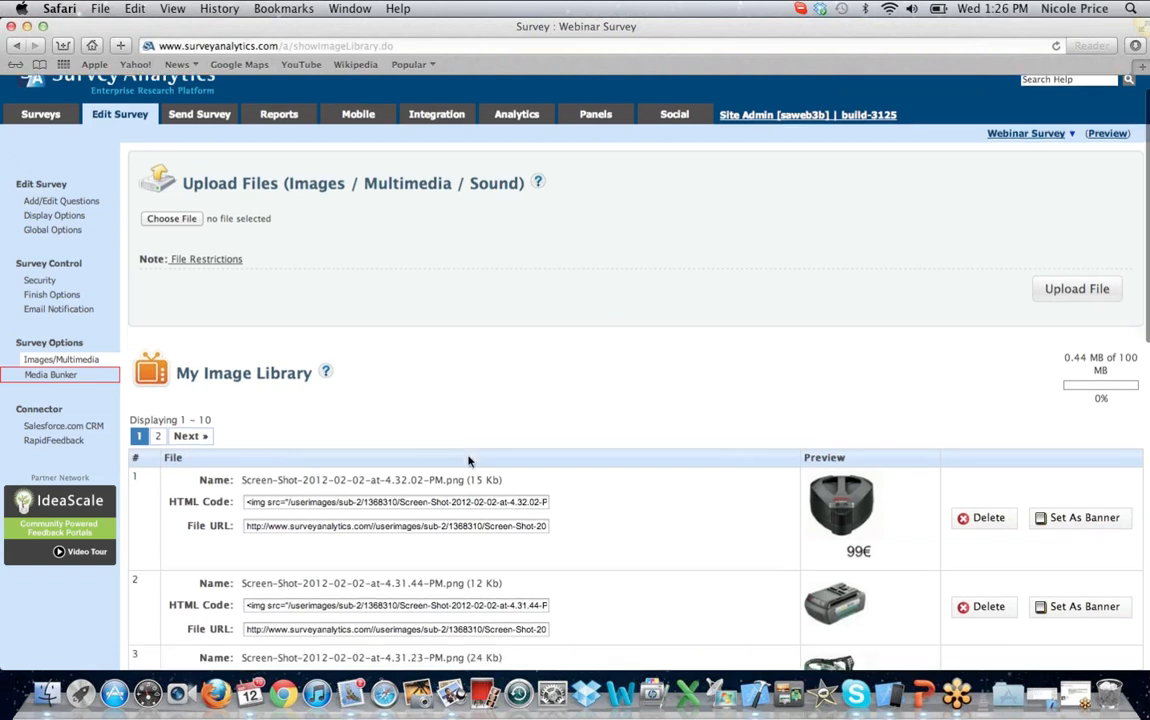
{"action": "scroll", "coordinate": [469, 461], "scroll_direction": "down", "scroll_amount": 10}
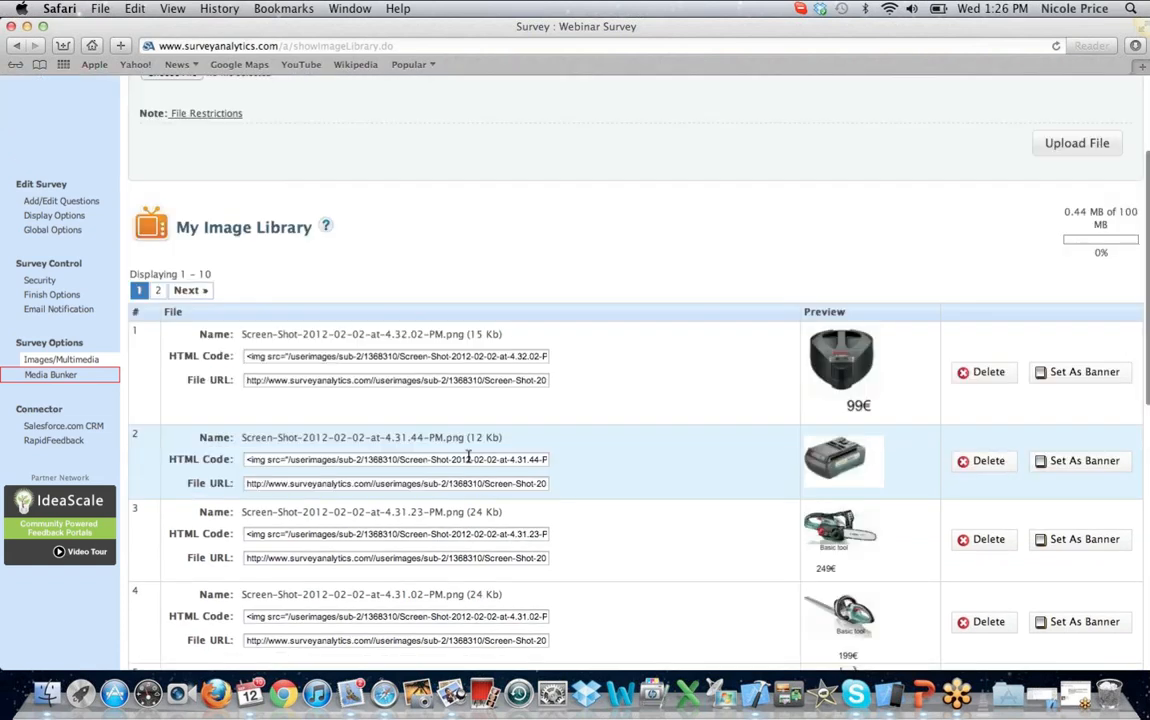
{"action": "scroll", "coordinate": [469, 457], "scroll_direction": "down", "scroll_amount": 9}
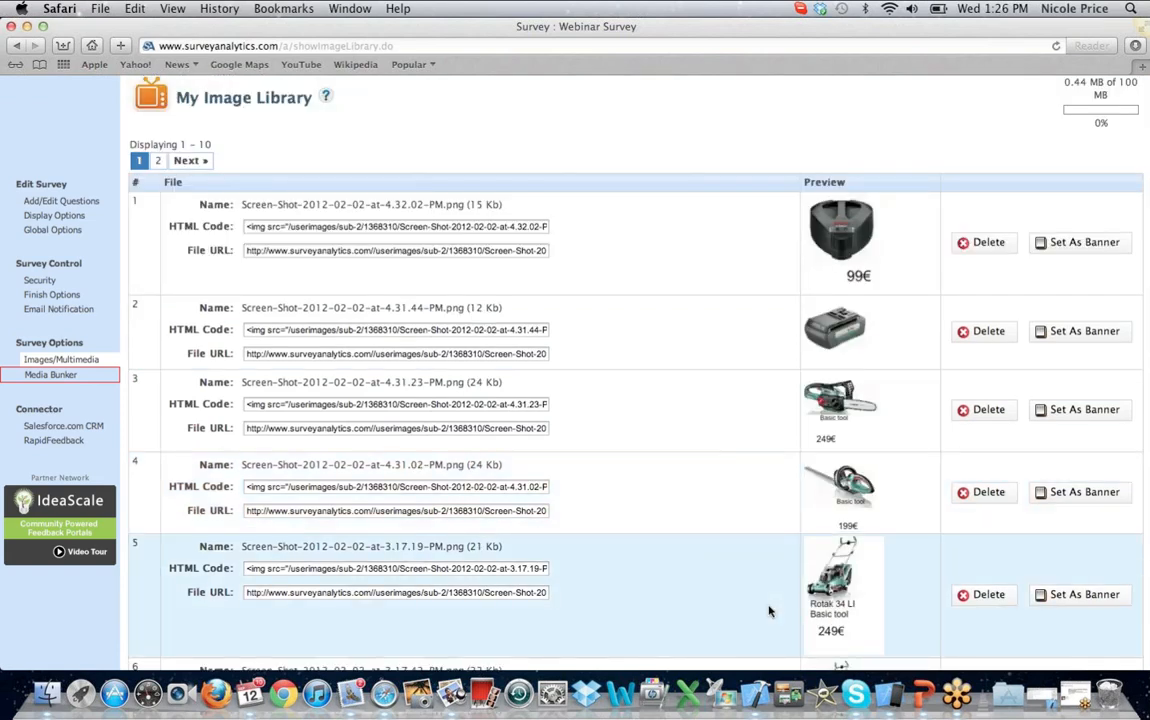
{"action": "scroll", "coordinate": [775, 614], "scroll_direction": "down", "scroll_amount": 12}
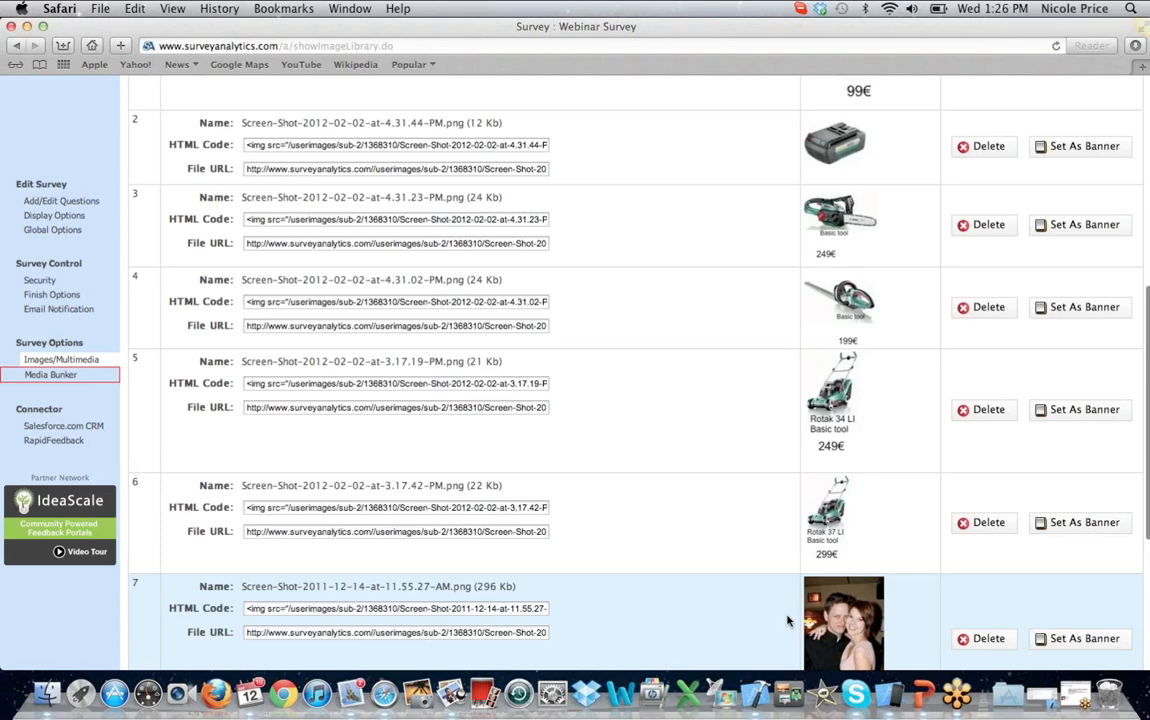
{"action": "scroll", "coordinate": [787, 621], "scroll_direction": "down", "scroll_amount": 14}
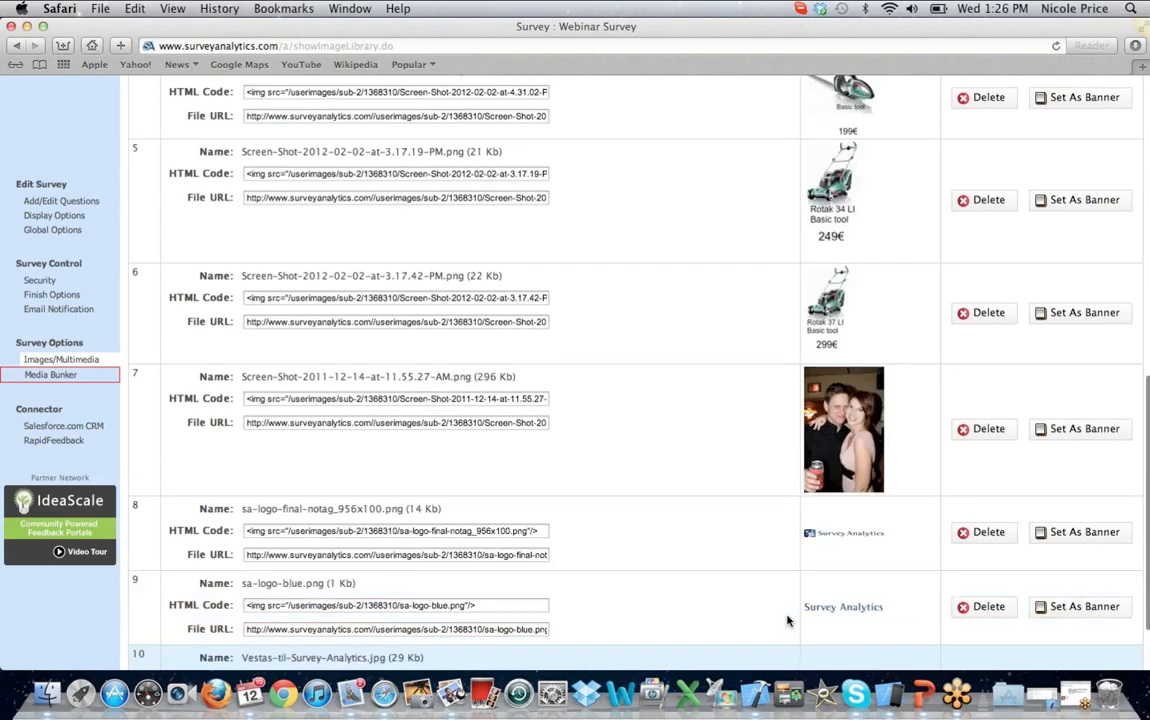
Step: View the Salesforce.com CRM connector's login settings, and review the RapidFeedback QR code download and mass-generation options
{"action": "left_click", "coordinate": [98, 427]}
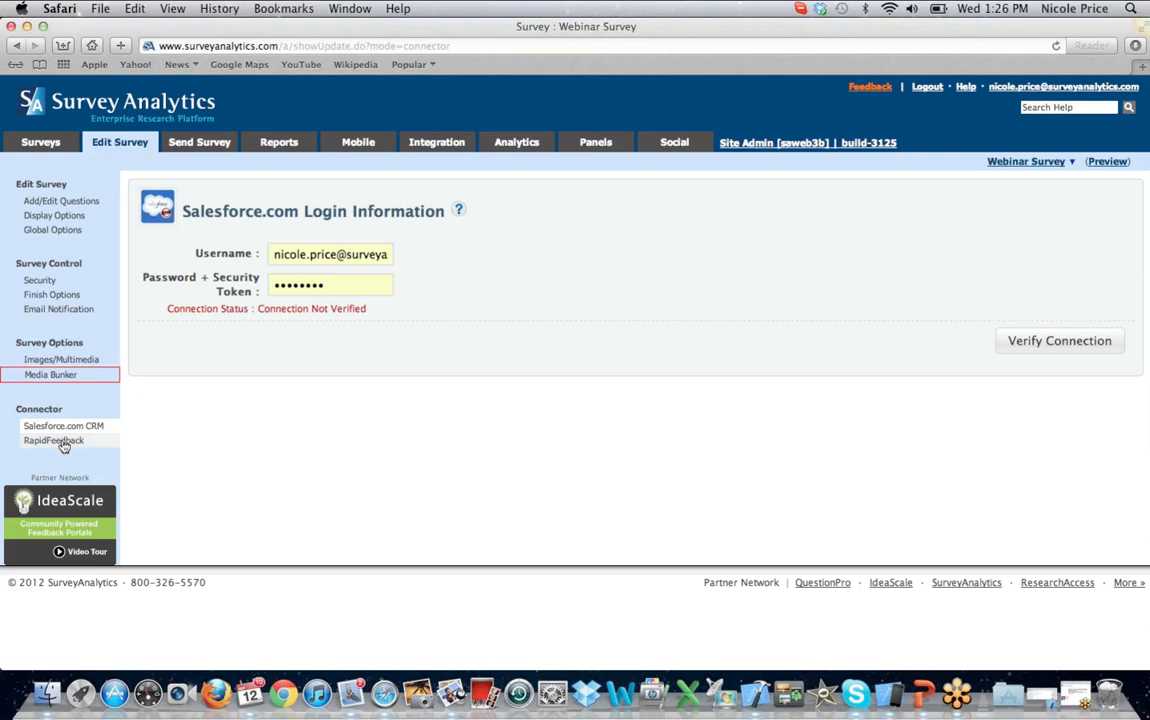
{"action": "left_click", "coordinate": [62, 443]}
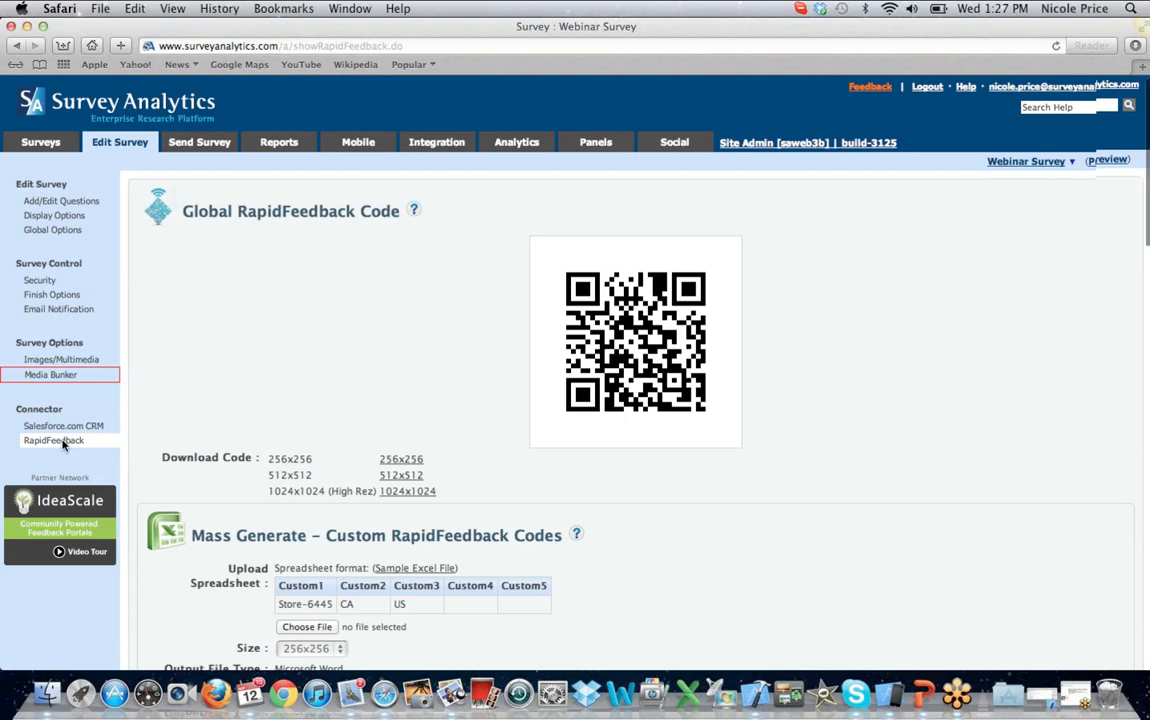
{"action": "scroll", "coordinate": [62, 445], "scroll_direction": "down", "scroll_amount": 2}
{"action": "scroll", "coordinate": [63, 446], "scroll_direction": "down", "scroll_amount": 2}
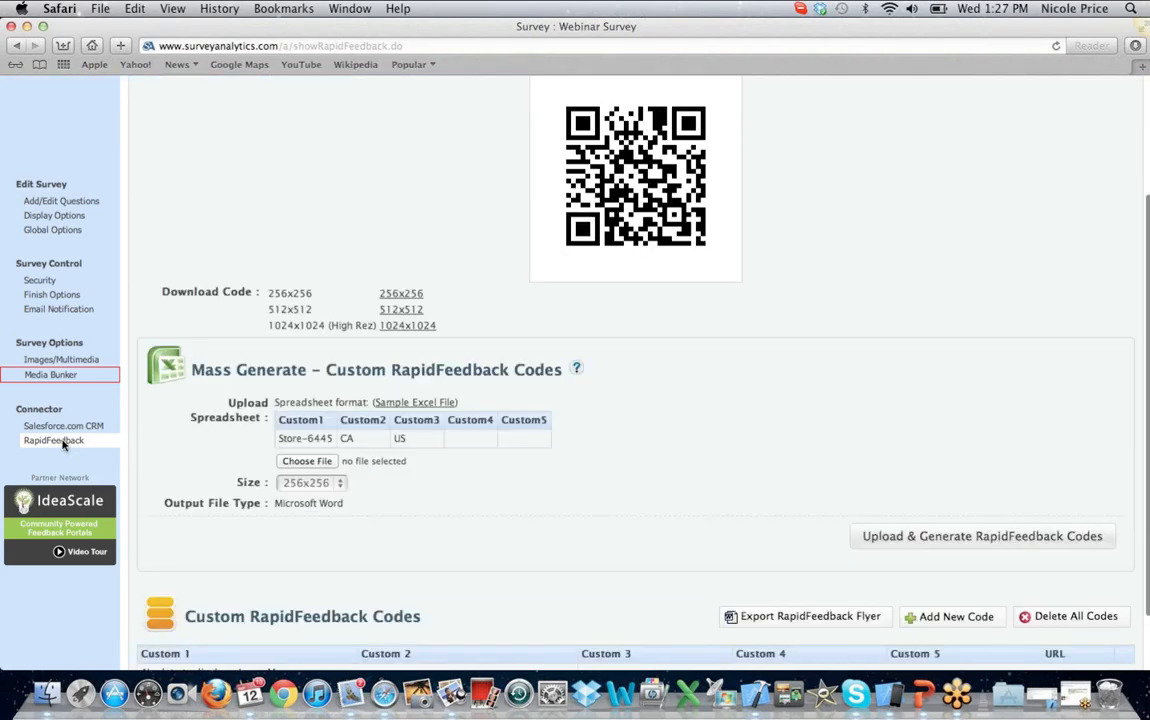
{"action": "scroll", "coordinate": [62, 445], "scroll_direction": "down", "scroll_amount": 2}
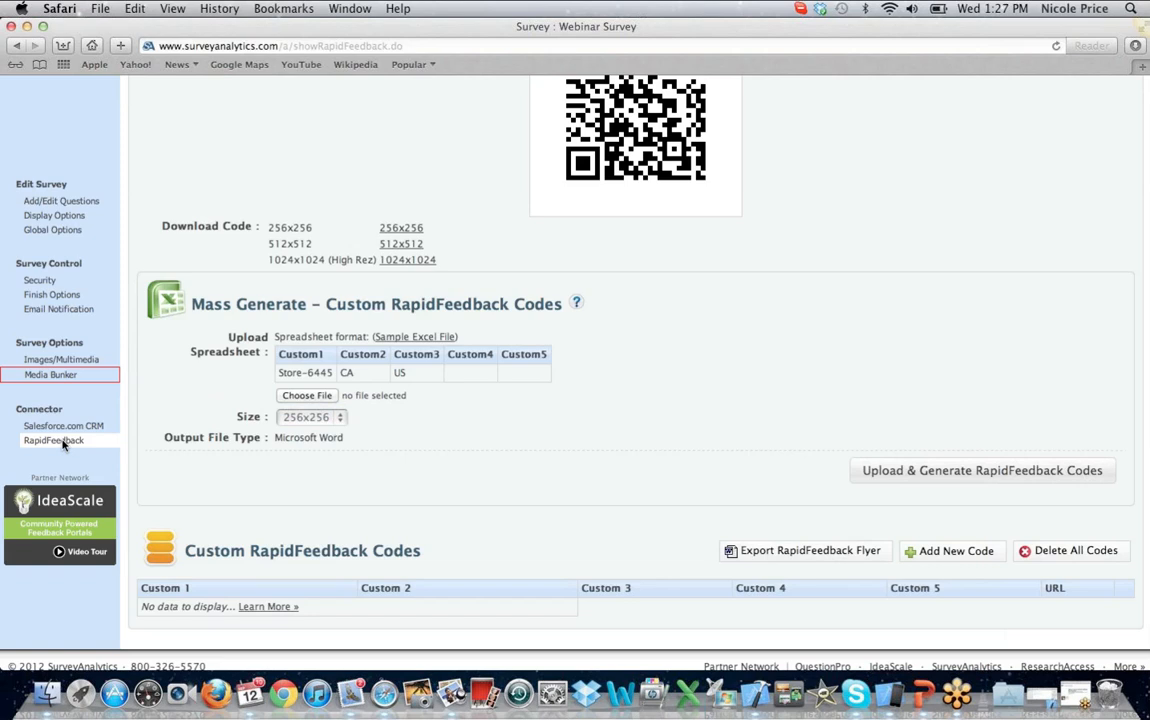
{"action": "scroll", "coordinate": [63, 445], "scroll_direction": "up", "scroll_amount": 1}
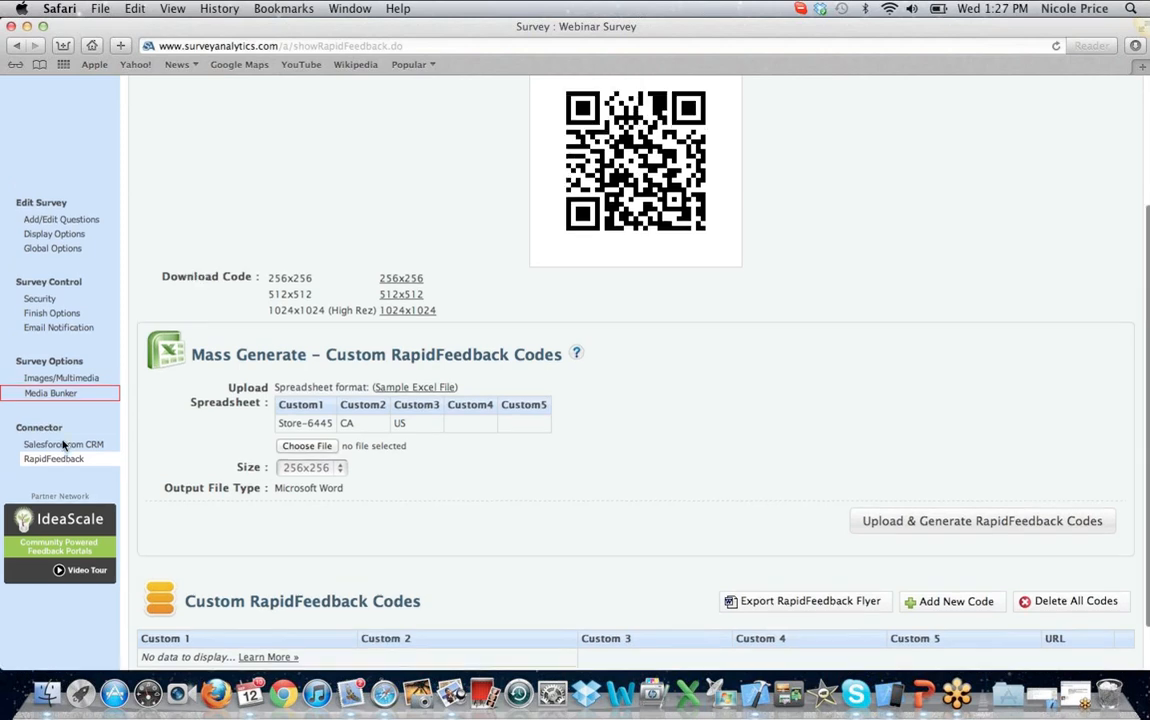
{"action": "scroll", "coordinate": [62, 445], "scroll_direction": "up", "scroll_amount": 4}
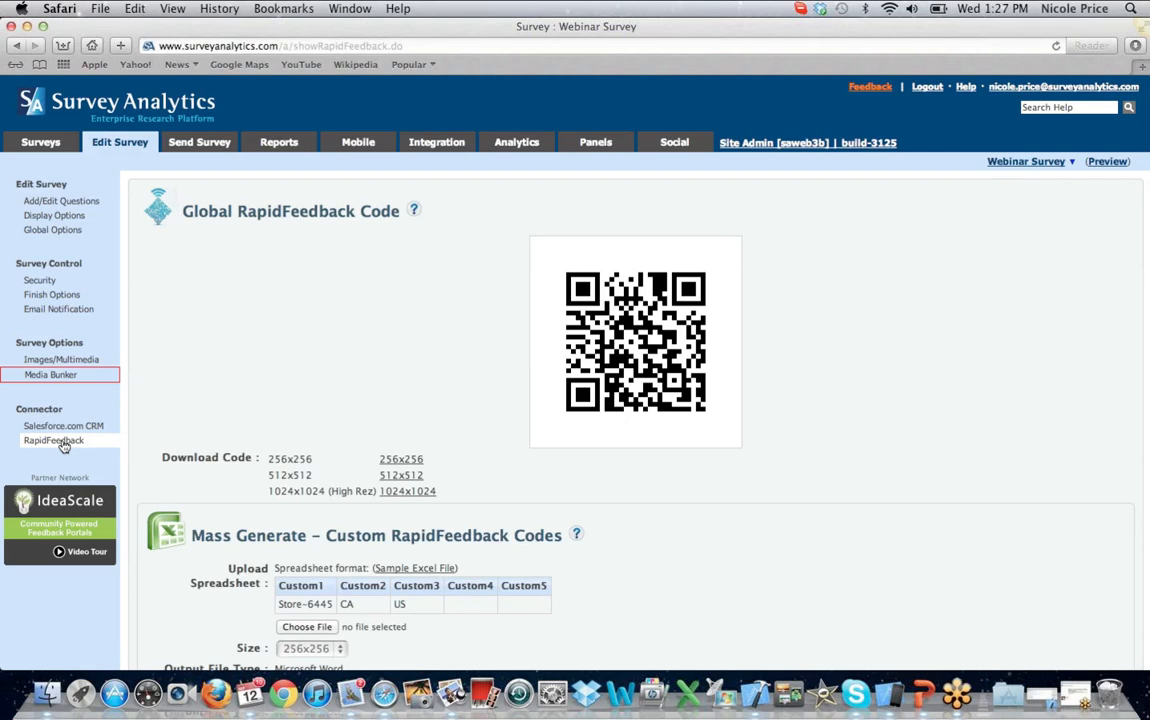
Step: Open the survey's distribution options, and view the Facebook share window for the survey link without posting it
{"action": "left_click", "coordinate": [197, 144]}
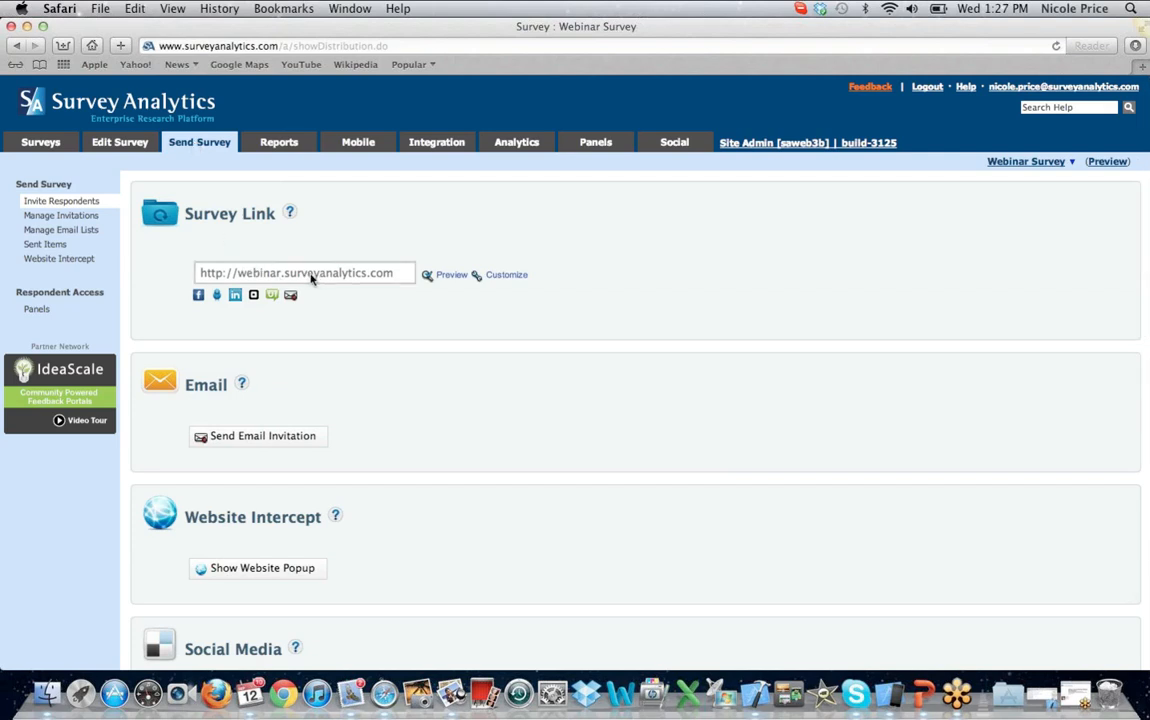
{"action": "left_click", "coordinate": [198, 296]}
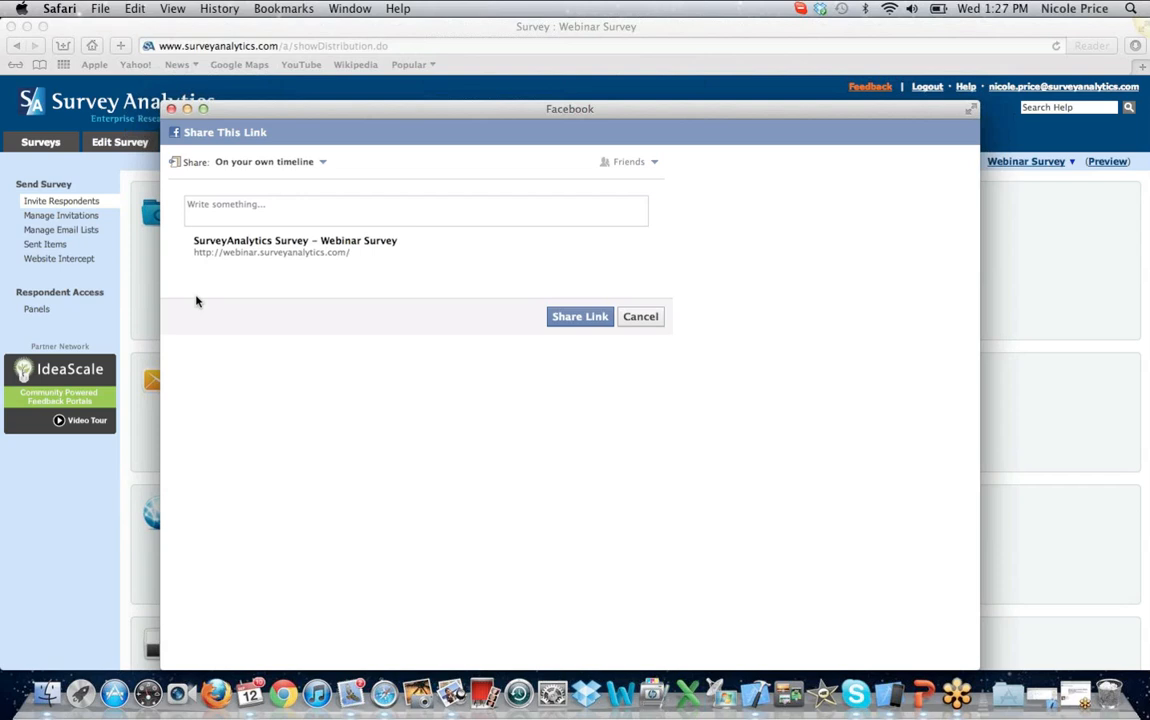
{"action": "left_click", "coordinate": [172, 109]}
Step: Review the email invitation form with its recipients, subject and message, and close it without sending
{"action": "scroll", "coordinate": [343, 390], "scroll_direction": "down", "scroll_amount": 2}
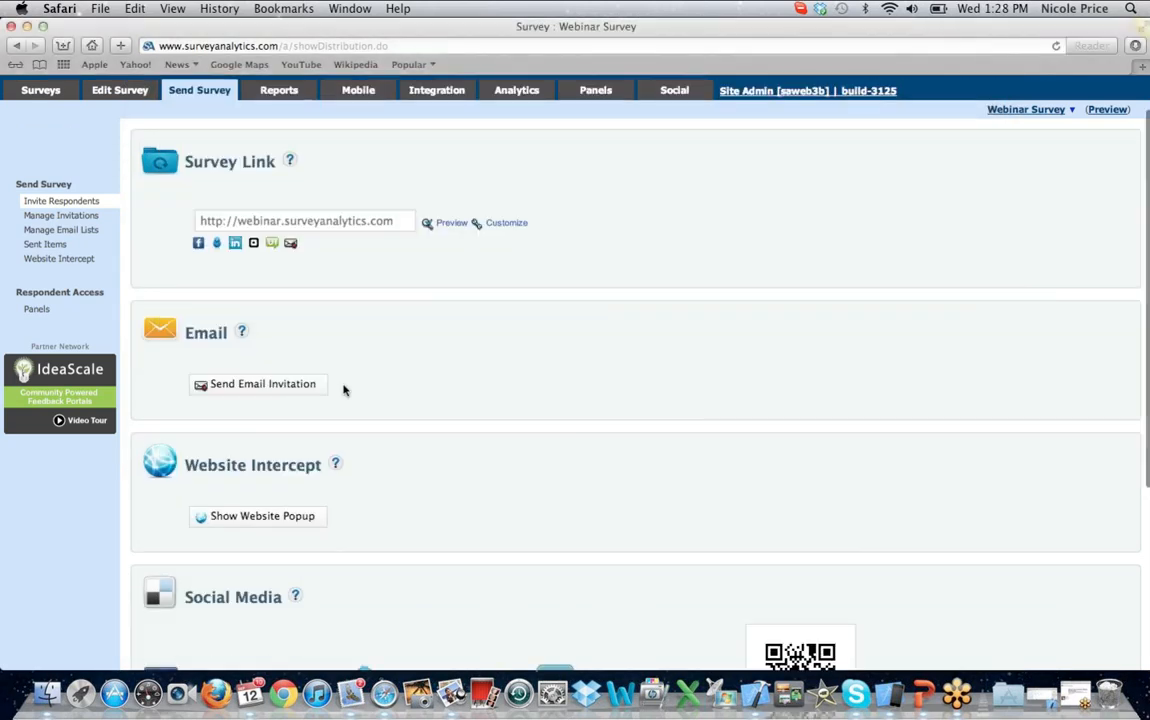
{"action": "scroll", "coordinate": [343, 390], "scroll_direction": "down", "scroll_amount": 2}
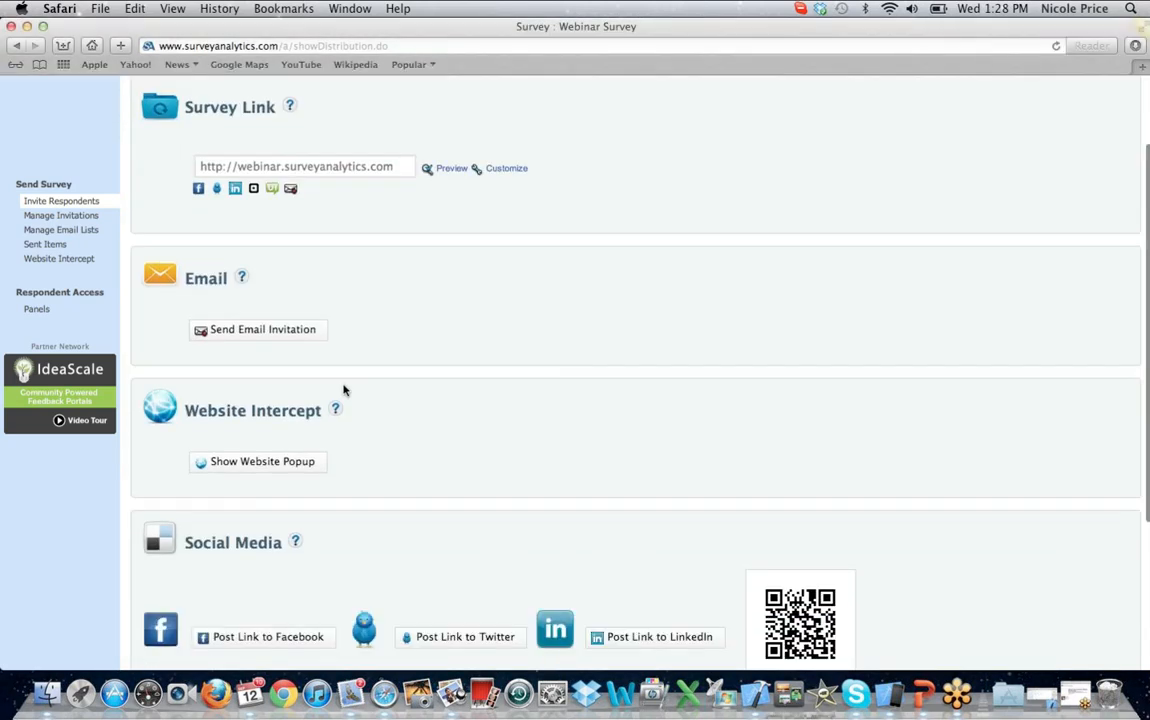
{"action": "scroll", "coordinate": [343, 390], "scroll_direction": "down", "scroll_amount": 1}
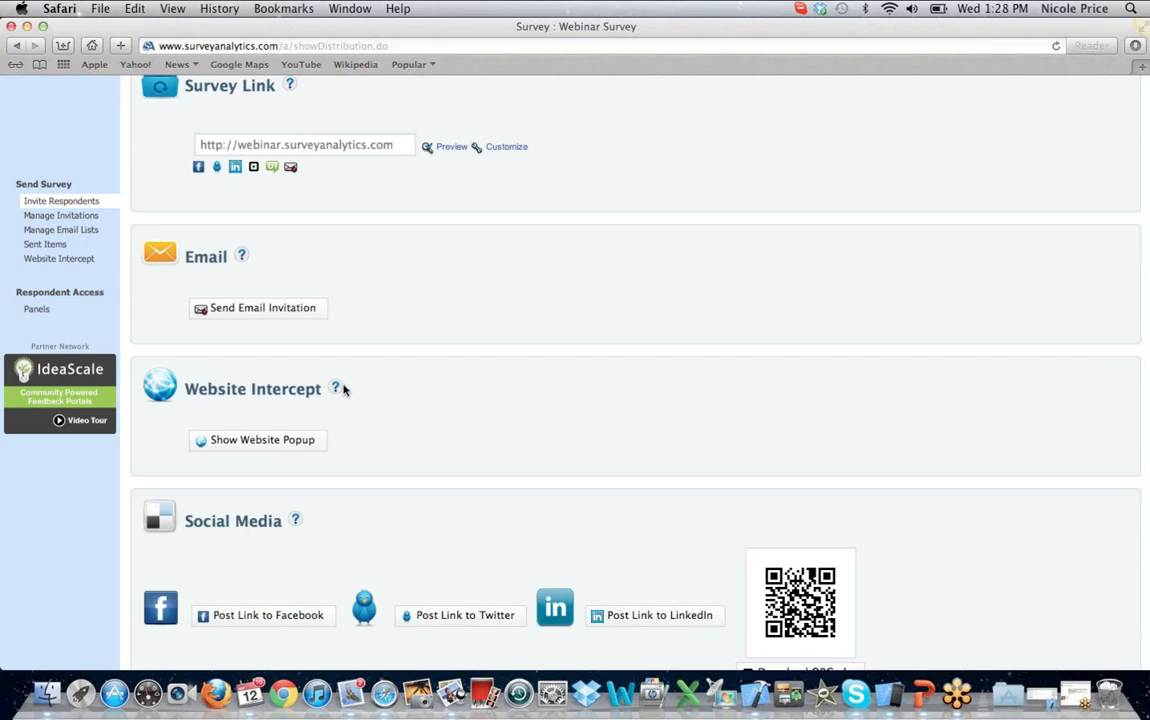
{"action": "left_click", "coordinate": [297, 309]}
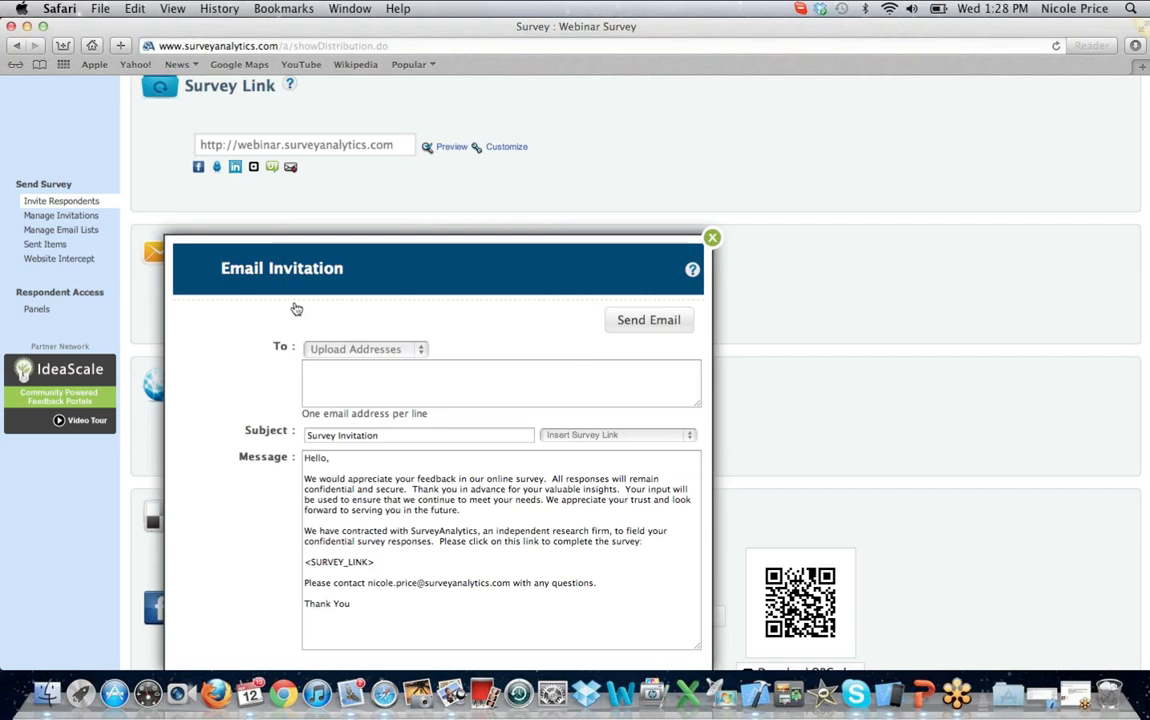
{"action": "scroll", "coordinate": [296, 309], "scroll_direction": "down", "scroll_amount": 3}
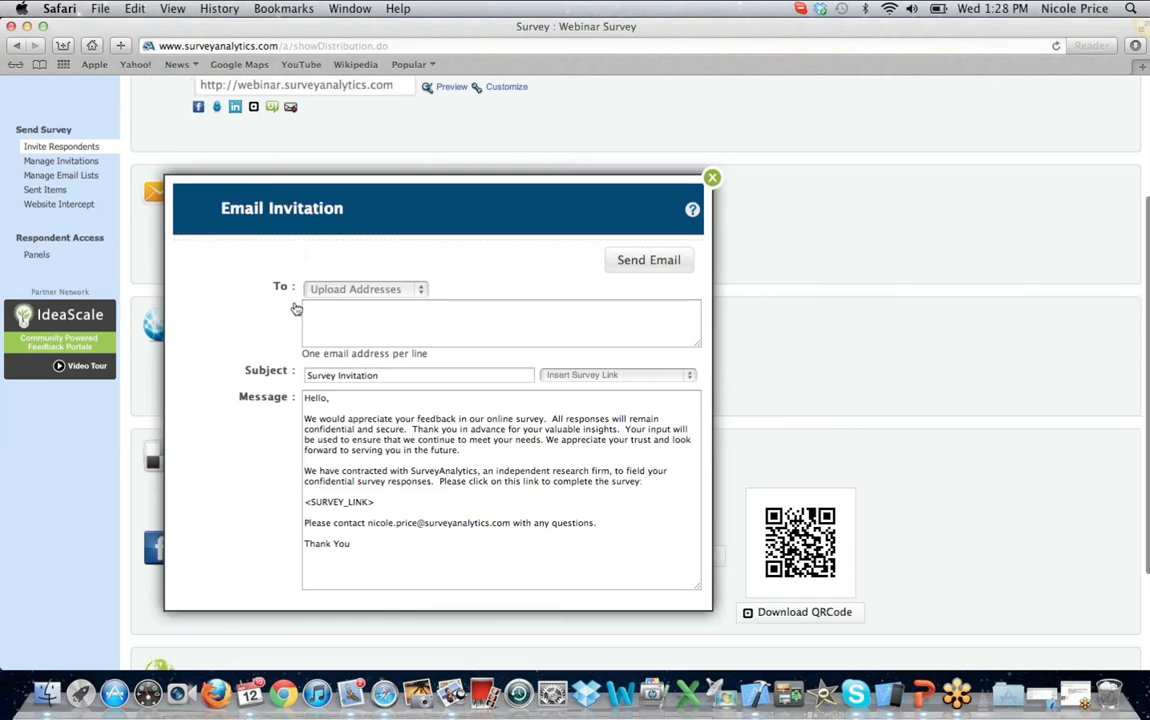
{"action": "scroll", "coordinate": [296, 309], "scroll_direction": "down", "scroll_amount": 3}
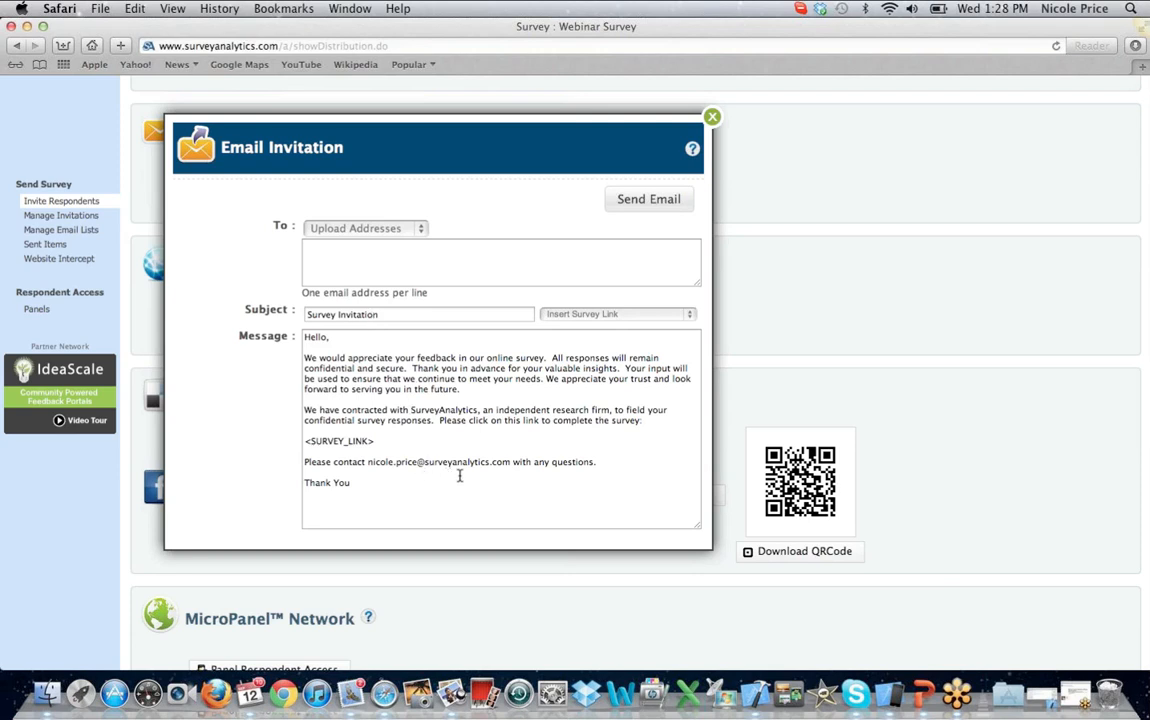
{"action": "left_click", "coordinate": [712, 119]}
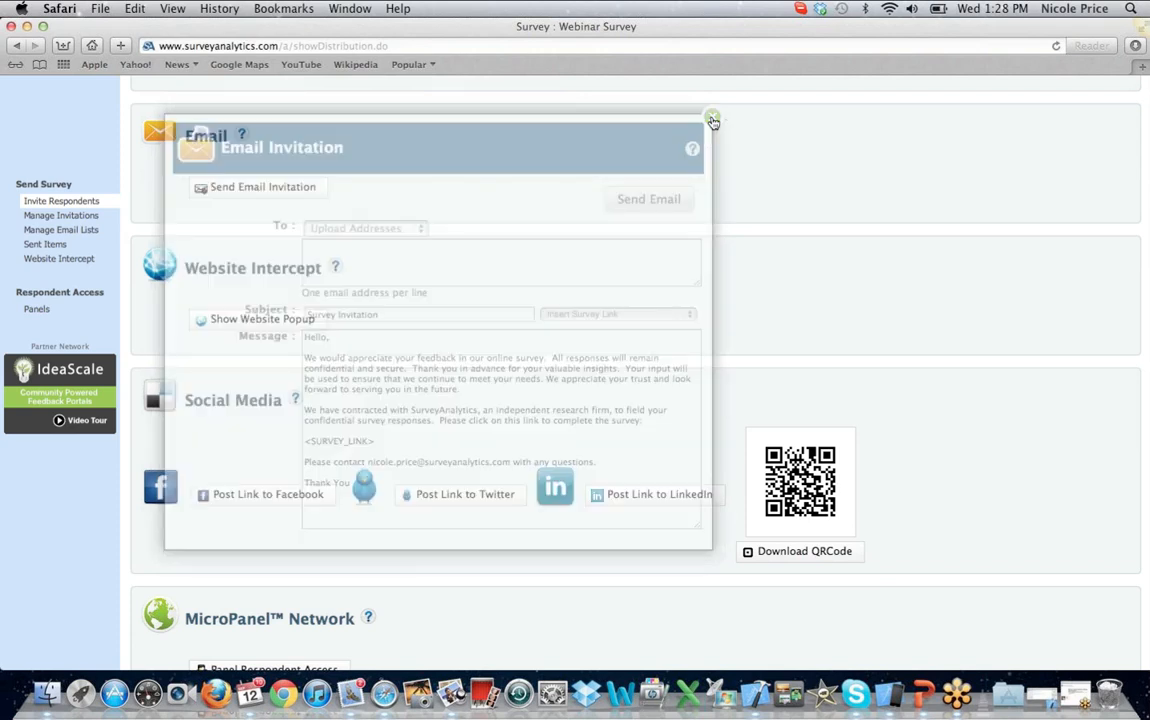
Step: Review the website intercept options, including the embed/popup survey, feedback tab, simple website popup and exit survey
{"action": "scroll", "coordinate": [500, 280], "scroll_direction": "down", "scroll_amount": 1}
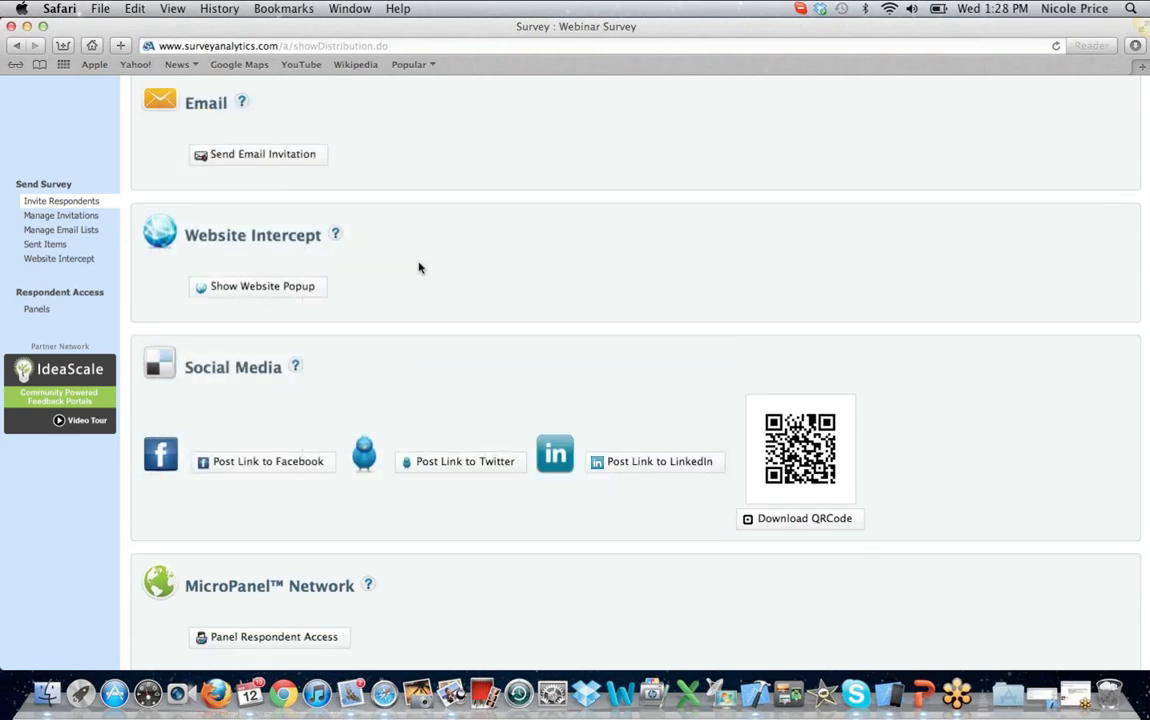
{"action": "left_click", "coordinate": [317, 289]}
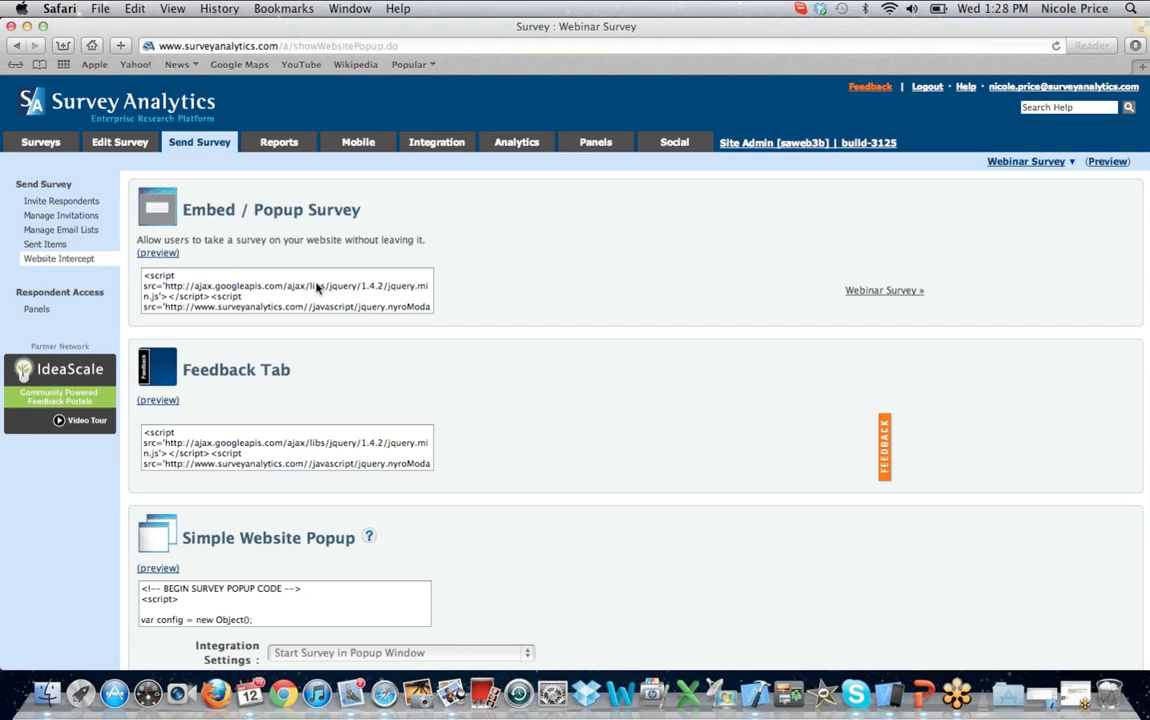
{"action": "scroll", "coordinate": [317, 288], "scroll_direction": "down", "scroll_amount": 2}
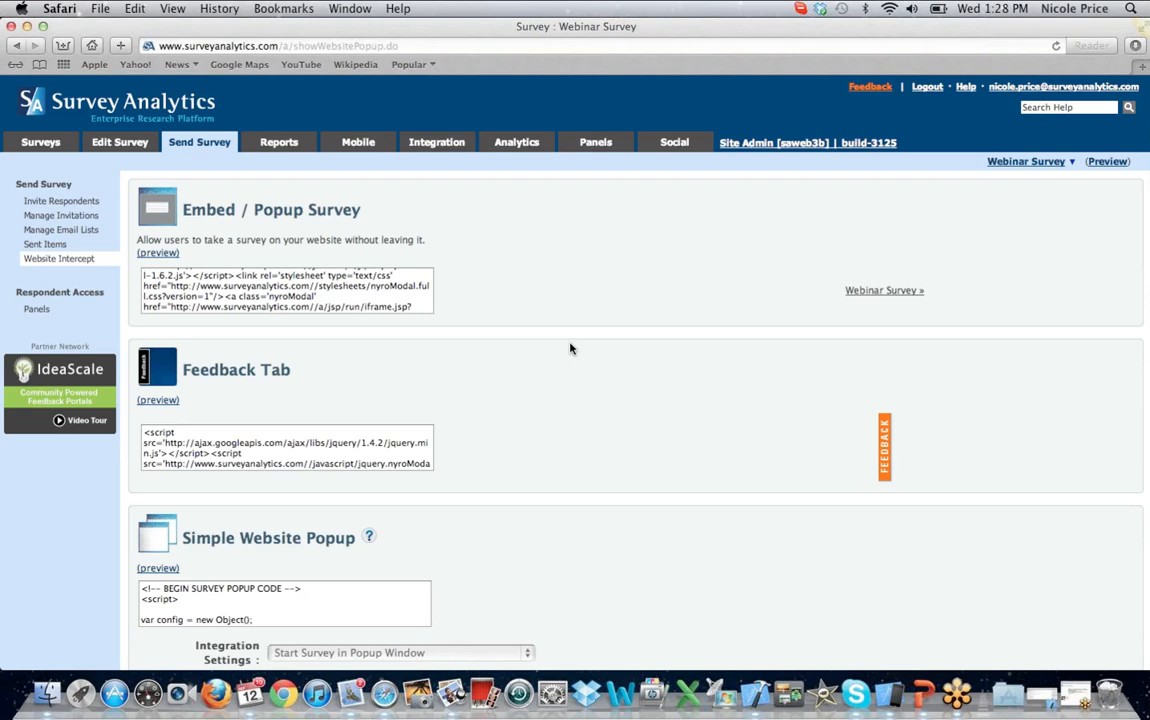
{"action": "scroll", "coordinate": [570, 348], "scroll_direction": "down", "scroll_amount": 2}
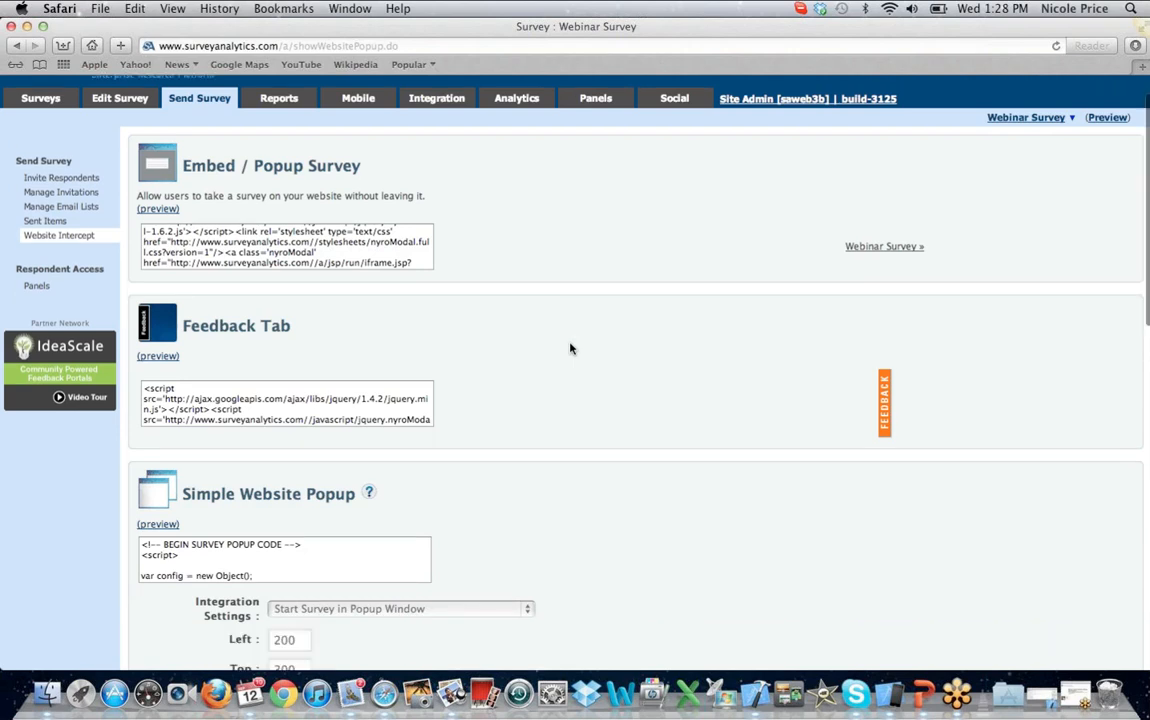
{"action": "scroll", "coordinate": [570, 348], "scroll_direction": "down", "scroll_amount": 1}
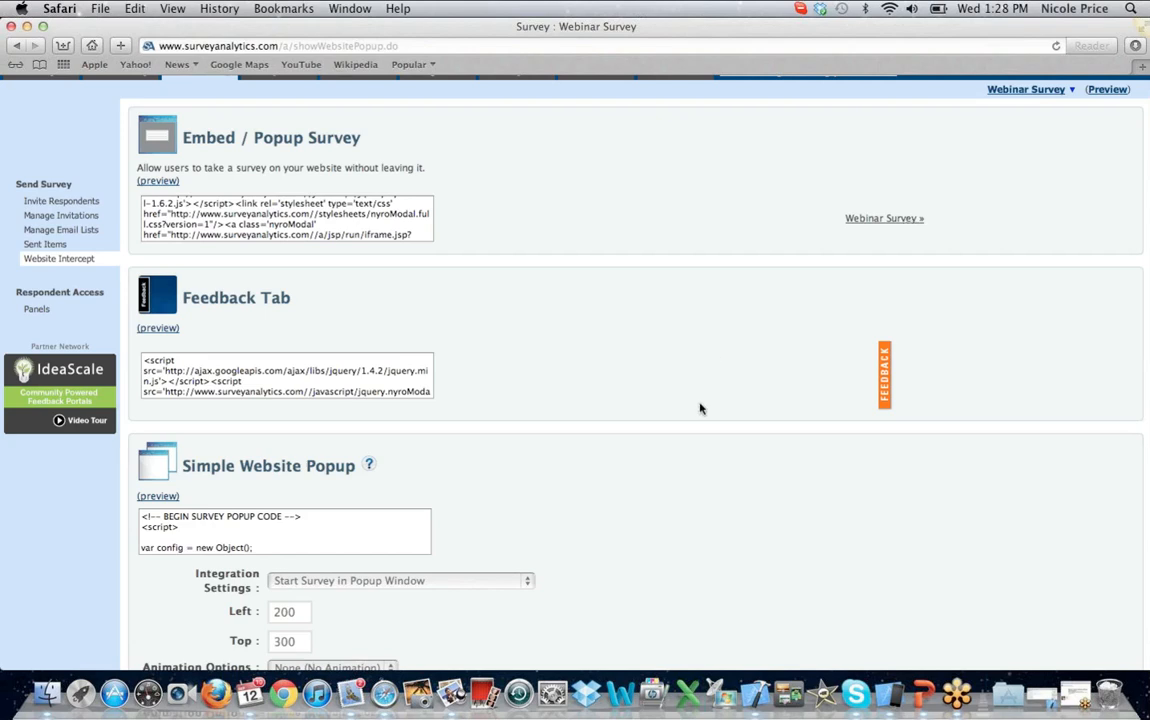
{"action": "scroll", "coordinate": [700, 408], "scroll_direction": "down", "scroll_amount": 3}
{"action": "scroll", "coordinate": [700, 408], "scroll_direction": "down", "scroll_amount": 5}
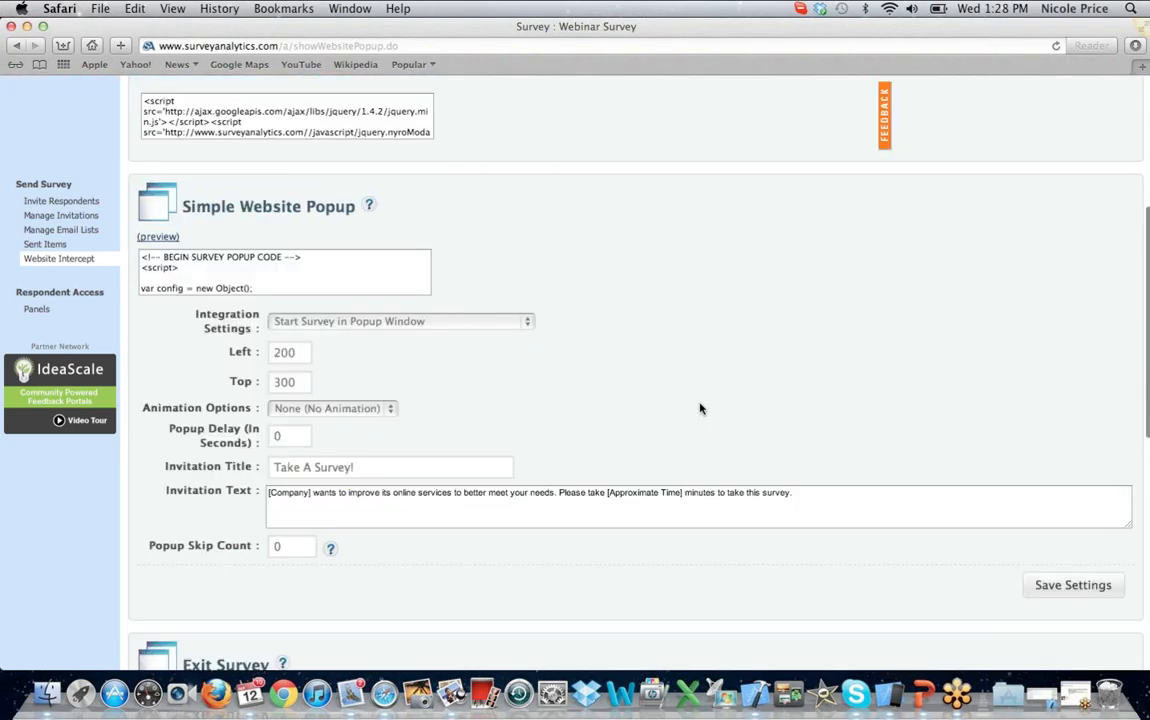
{"action": "scroll", "coordinate": [700, 408], "scroll_direction": "down", "scroll_amount": 4}
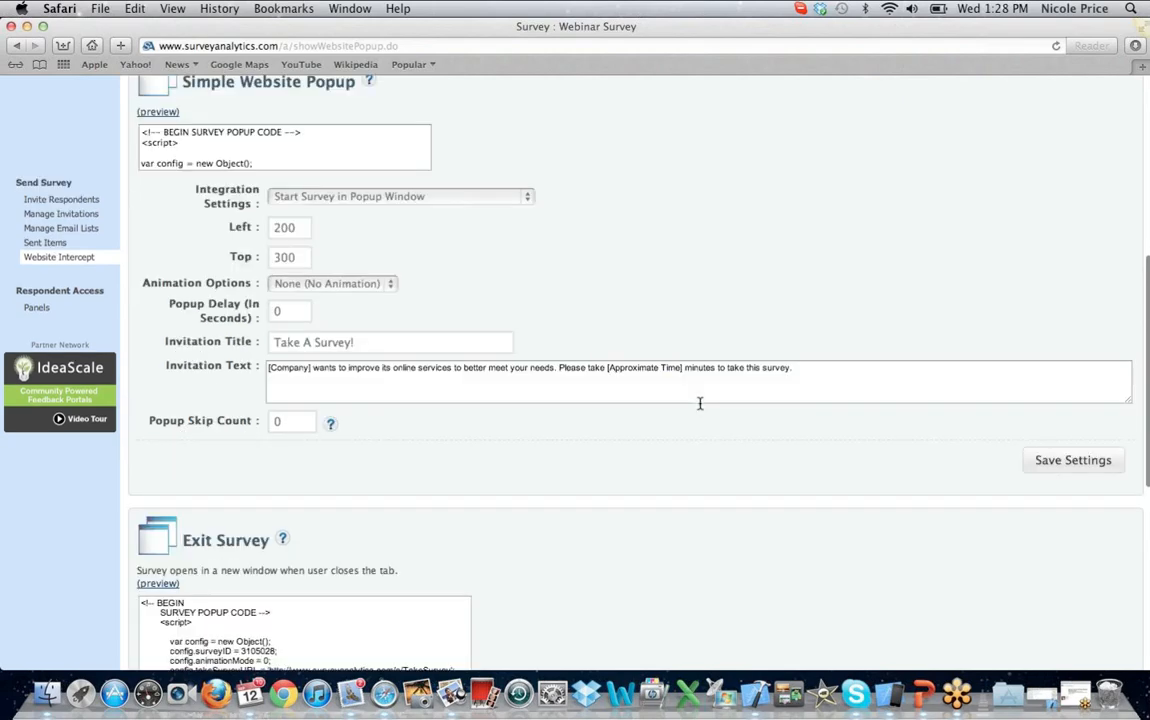
Step: View the survey invitation templates and open the list of email lists
{"action": "scroll", "coordinate": [400, 320], "scroll_direction": "up", "scroll_amount": 15}
{"action": "left_click", "coordinate": [85, 217]}
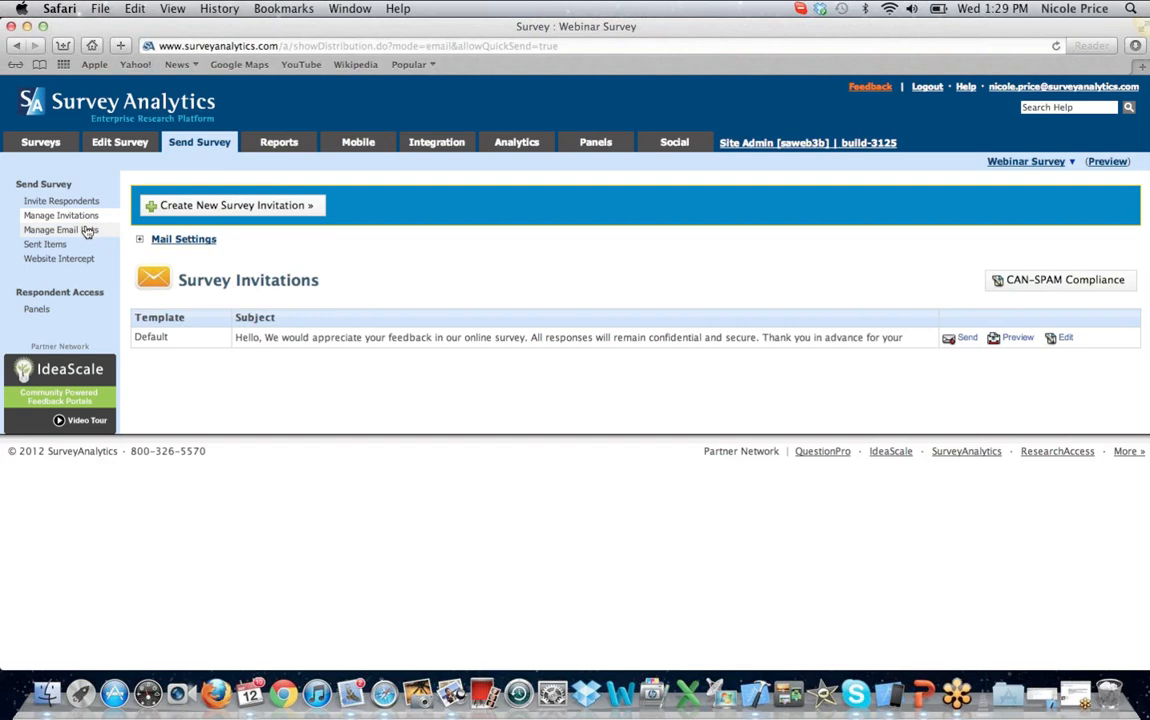
{"action": "left_click", "coordinate": [88, 231]}
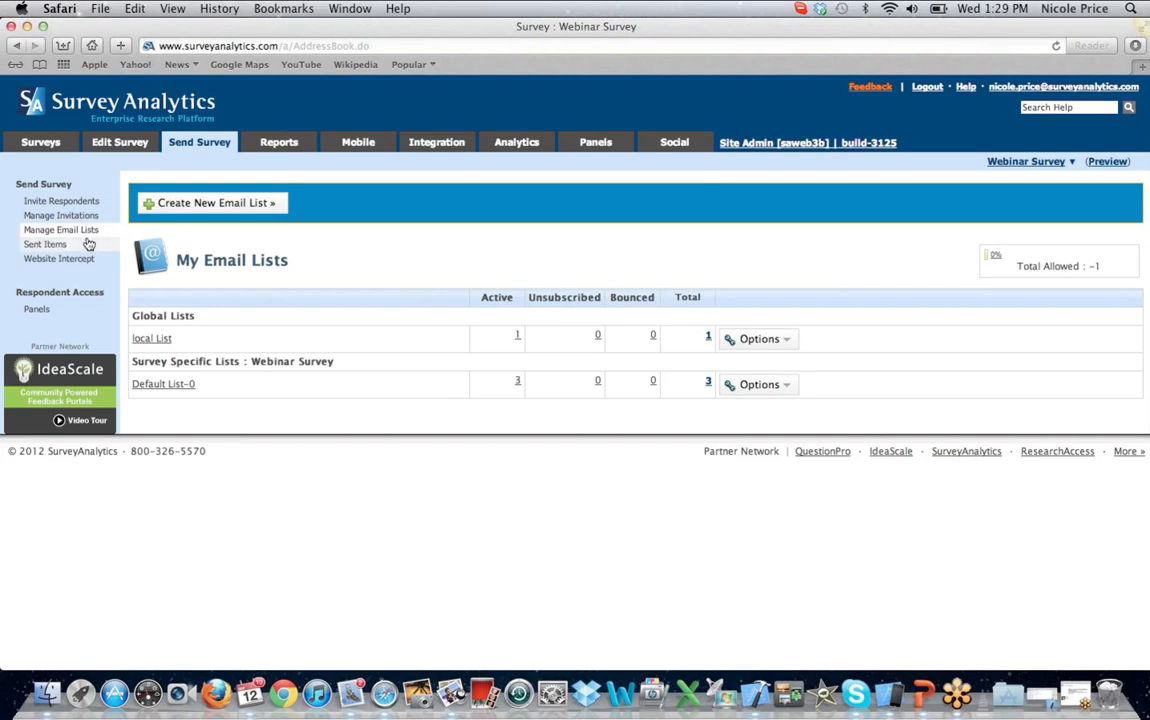
Step: Create an email list of type Survey Specific List for Webinar Survey, keeping the suggested name and code
{"action": "left_click", "coordinate": [214, 201]}
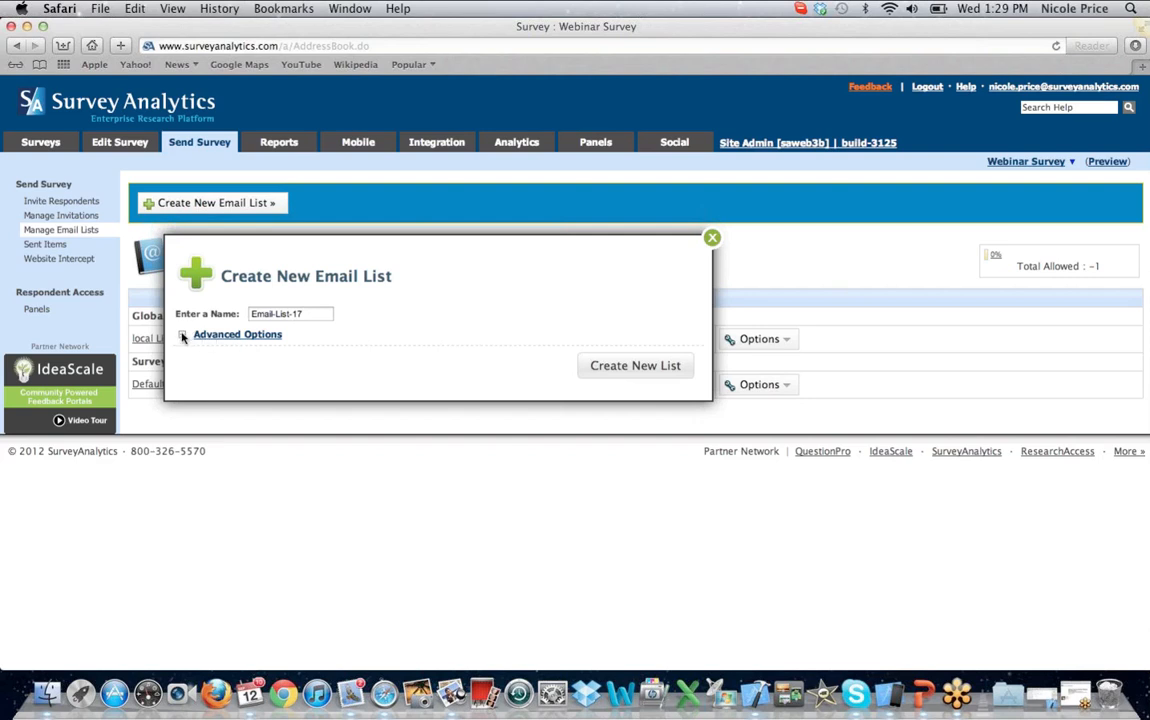
{"action": "left_click", "coordinate": [206, 336]}
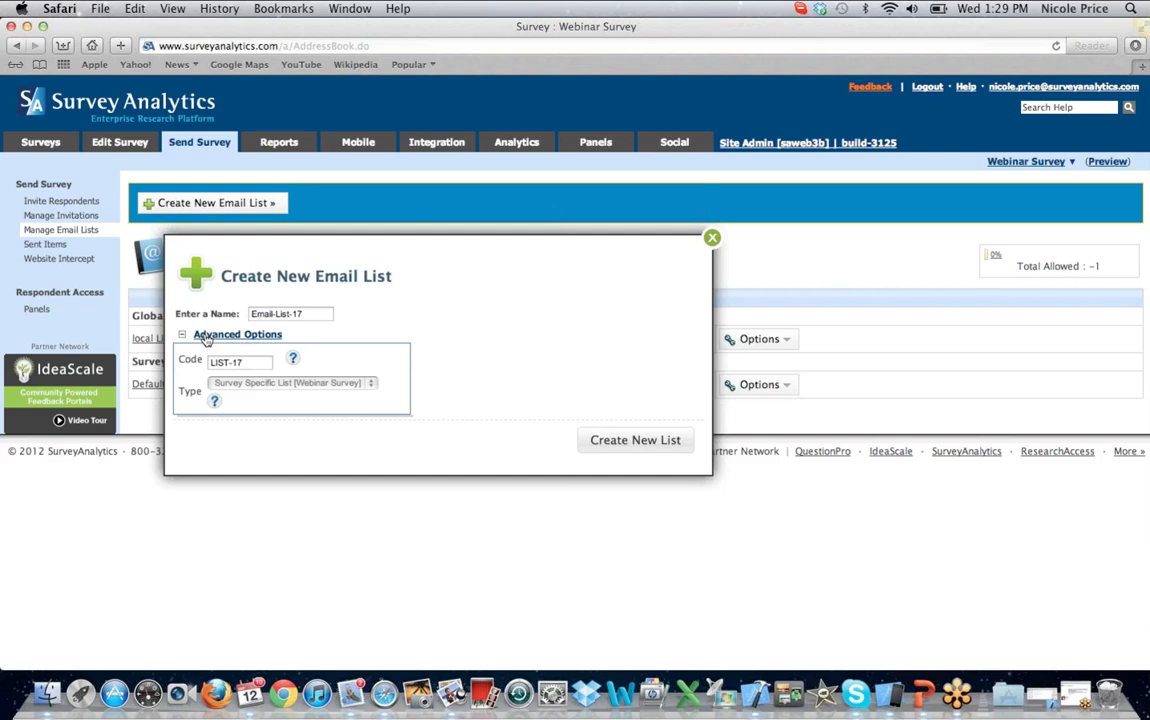
{"action": "left_click", "coordinate": [369, 383]}
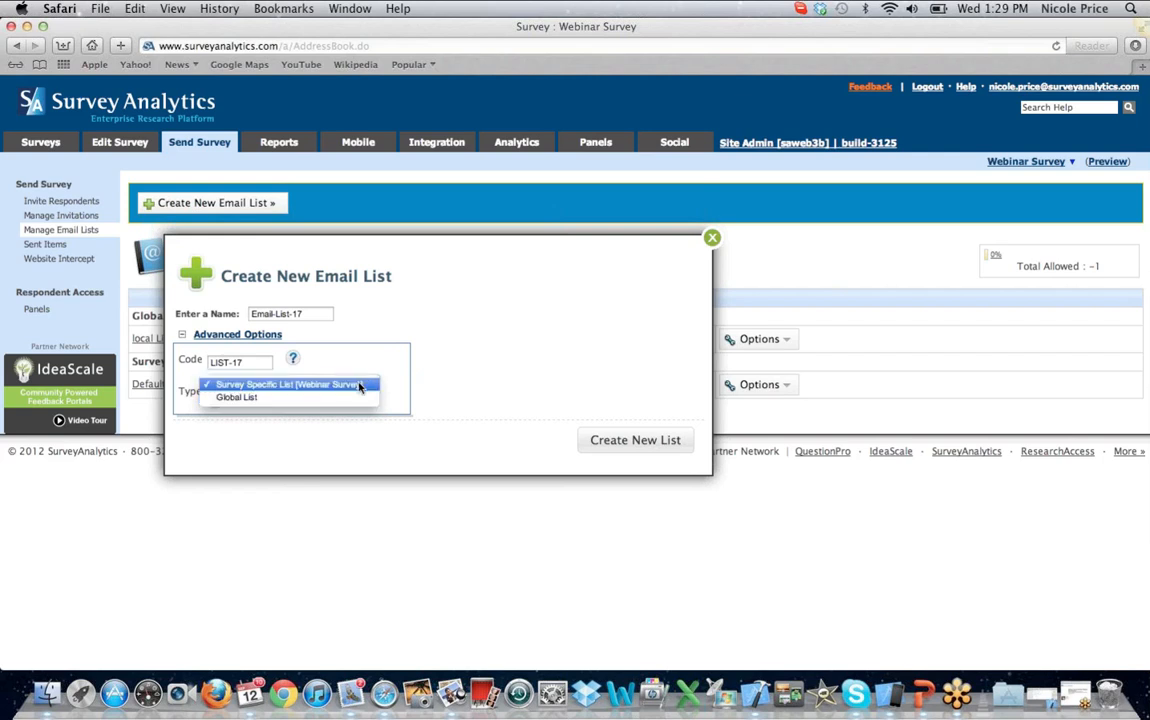
{"action": "left_click", "coordinate": [360, 385]}
{"action": "left_click", "coordinate": [619, 443]}
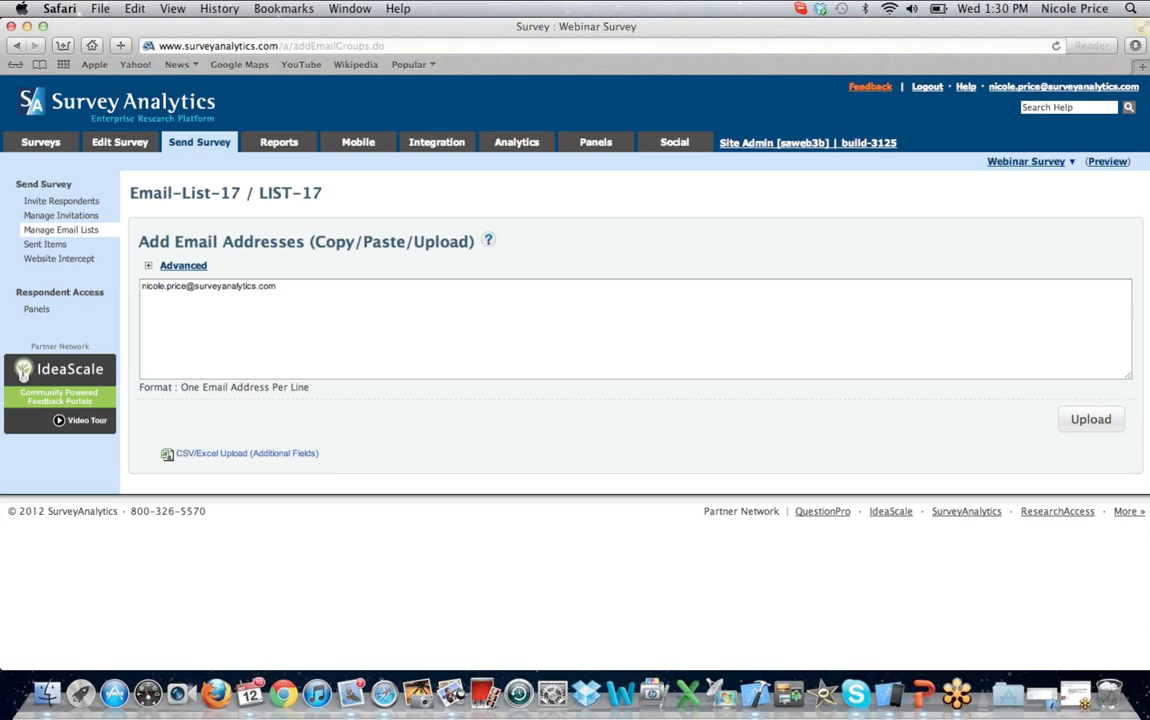
Step: Open the distribution history of the survey's sent invitations
{"action": "left_click", "coordinate": [67, 245]}
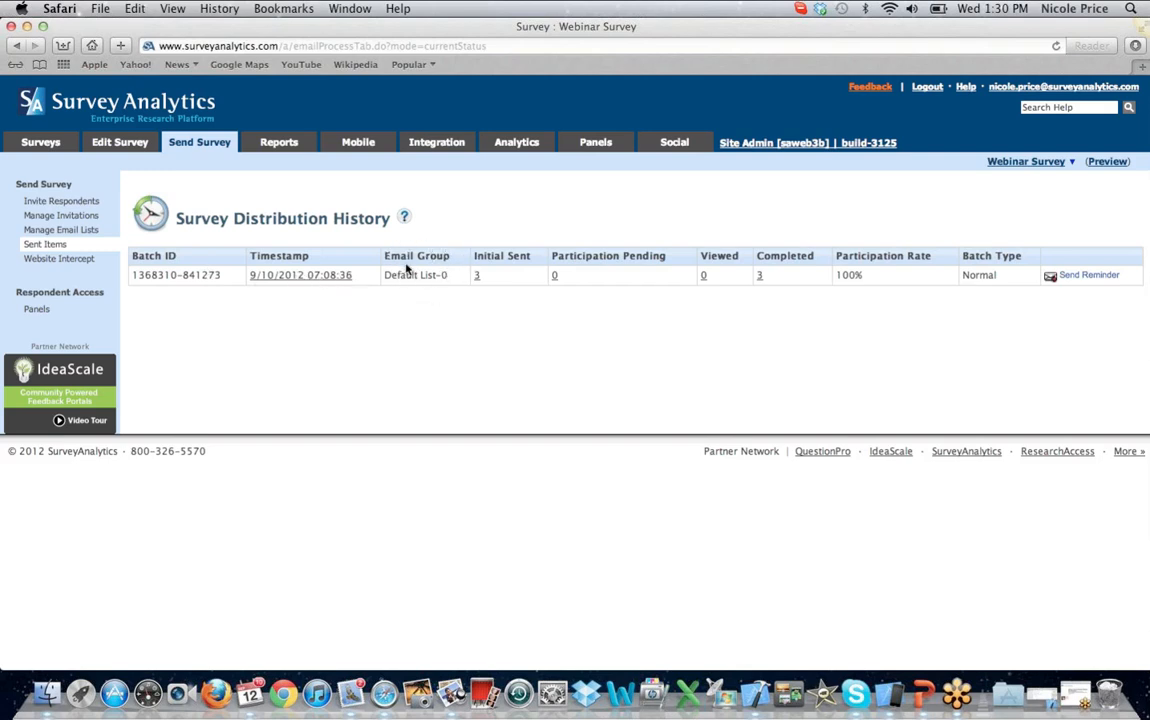
Step: View the email statistics of the initially sent invitations for the Default List batch, and close the report
{"action": "left_click", "coordinate": [477, 279]}
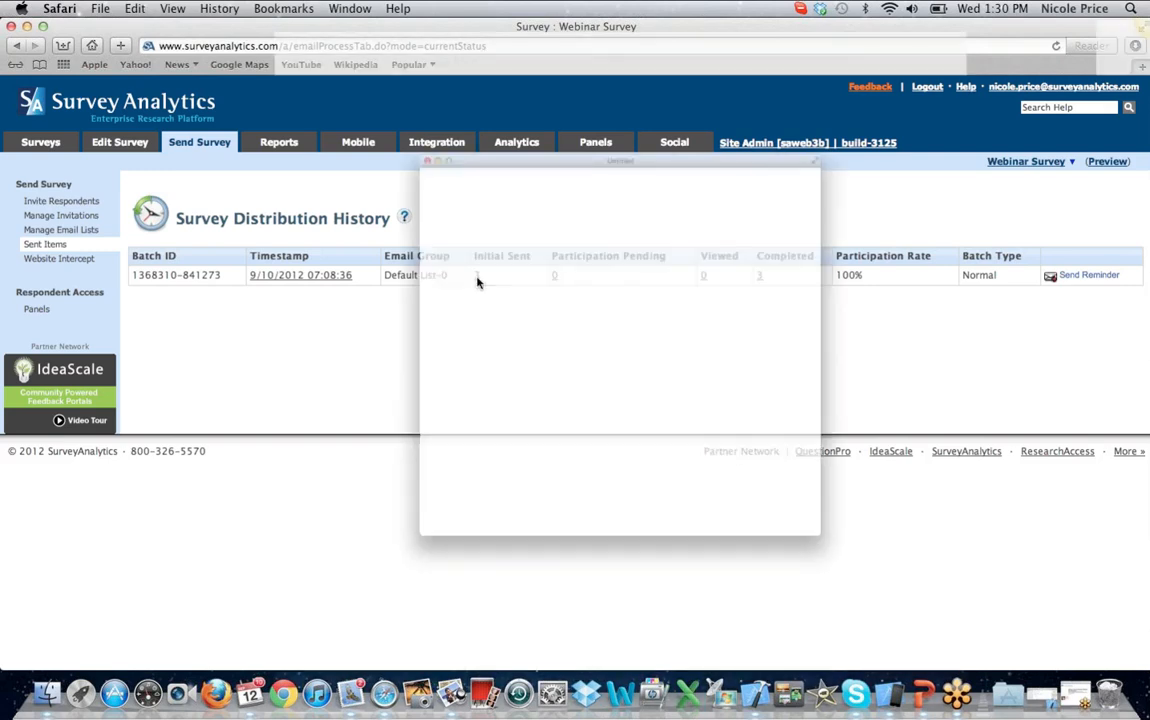
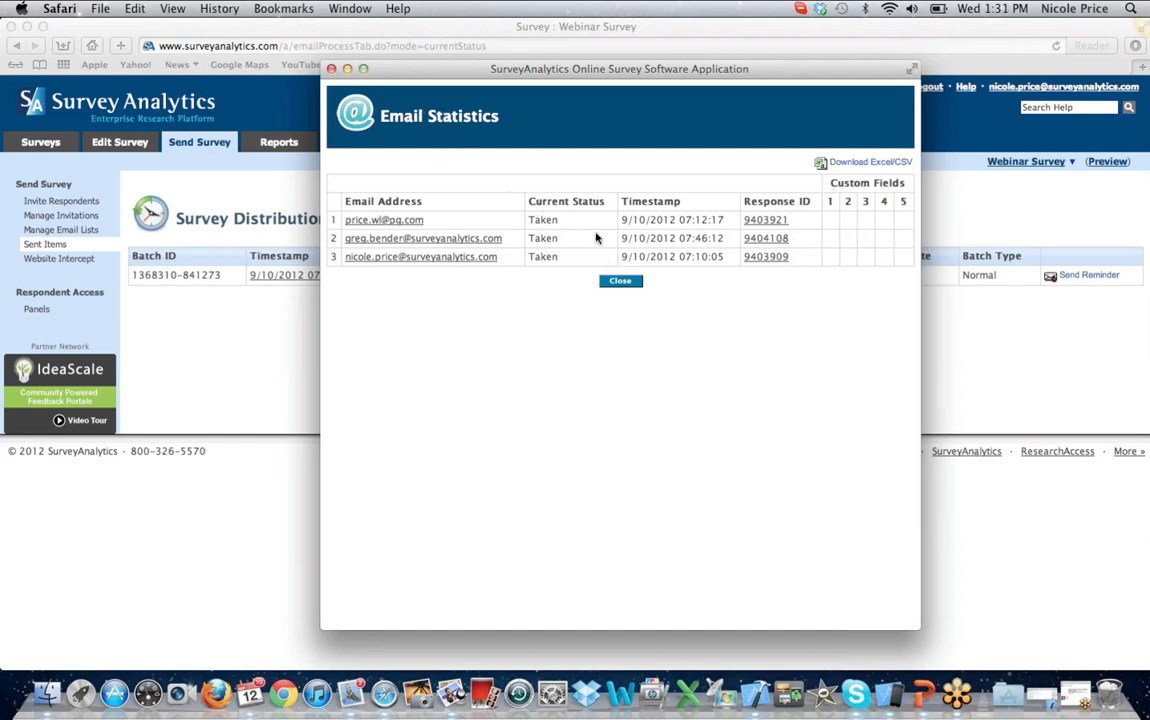
{"action": "left_click", "coordinate": [332, 69]}
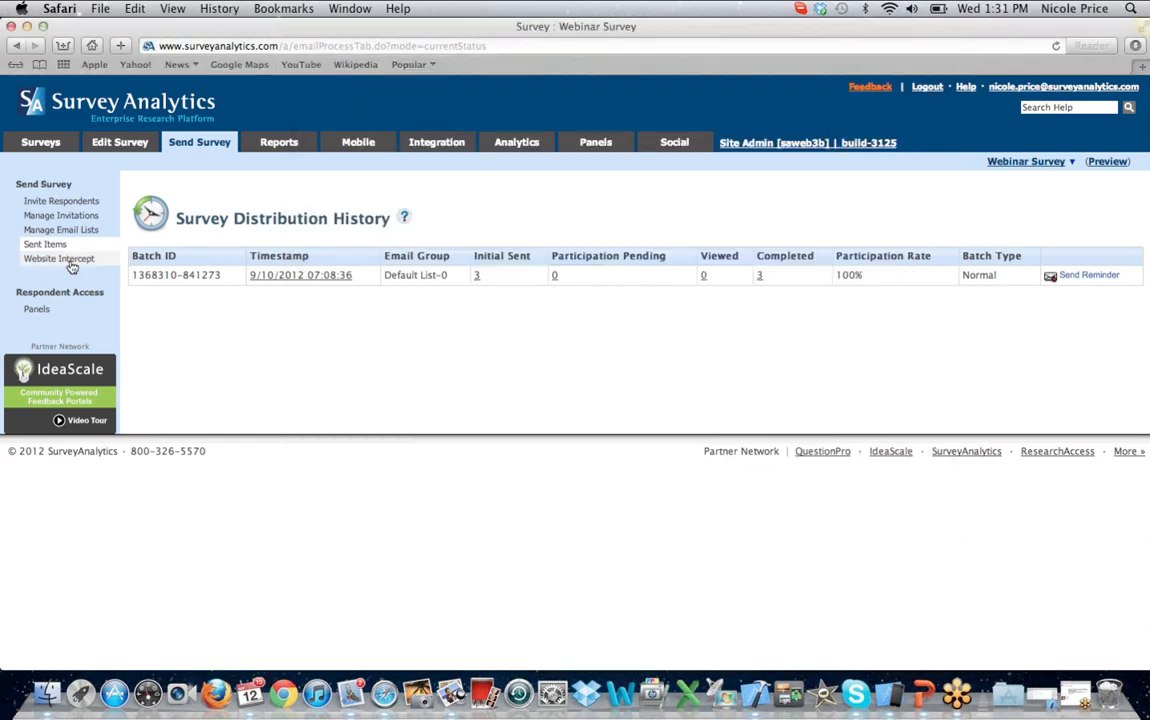
Step: Minimize the browser and presentation windows and switch to the iOS Simulator showing the iPad home screen
{"action": "left_click", "coordinate": [28, 28]}
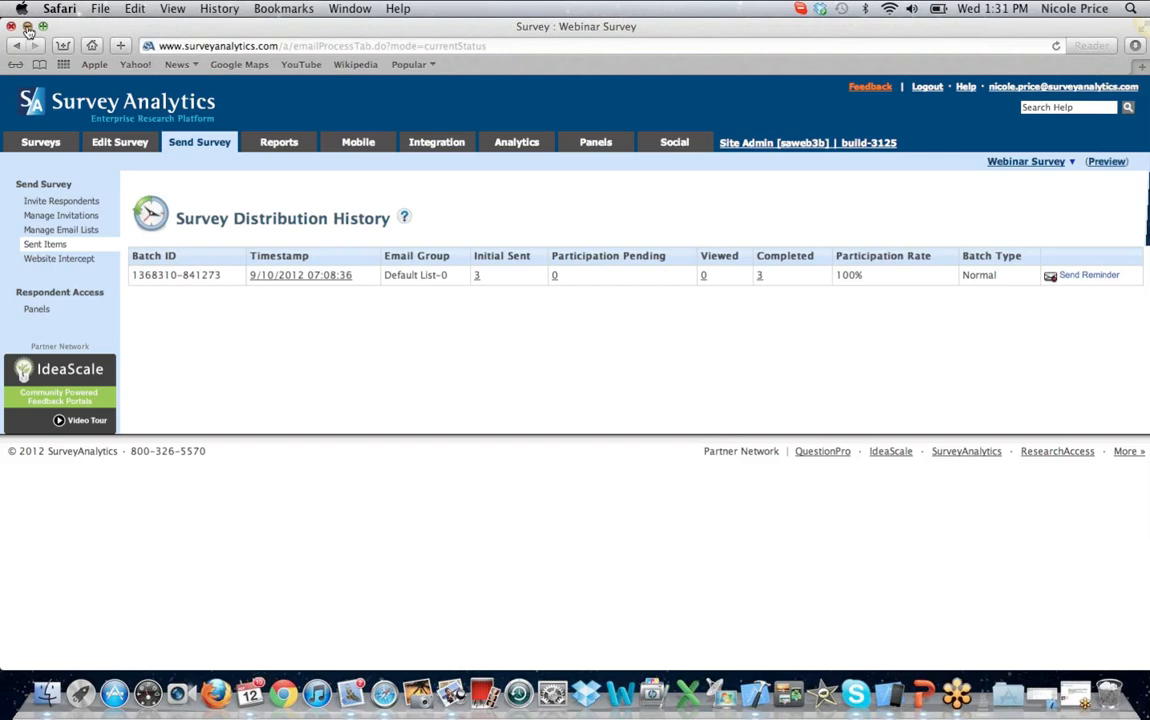
{"action": "left_click", "coordinate": [28, 28]}
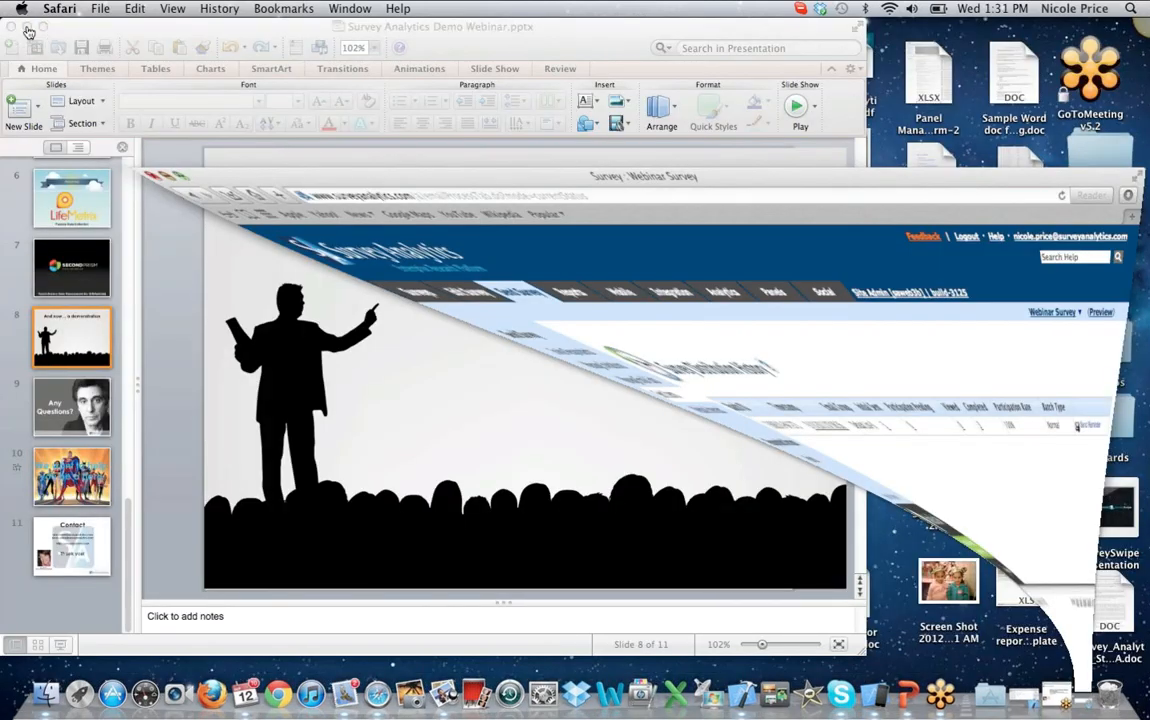
{"action": "left_click", "coordinate": [28, 28]}
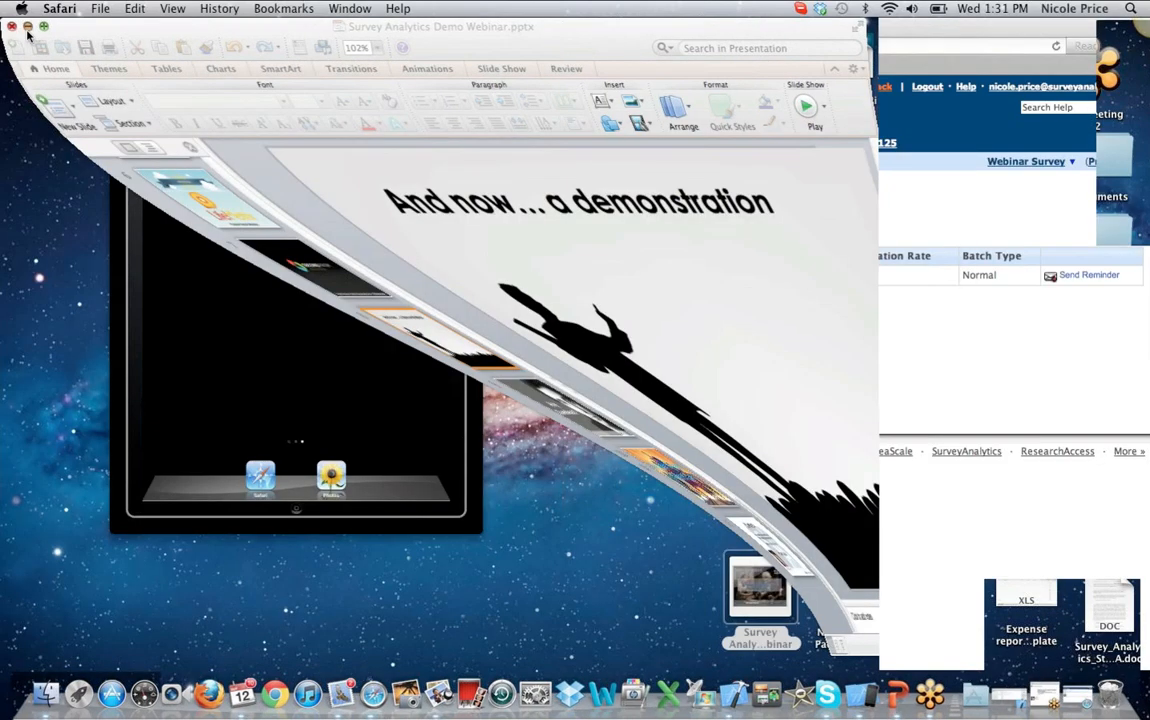
{"action": "left_click", "coordinate": [258, 152]}
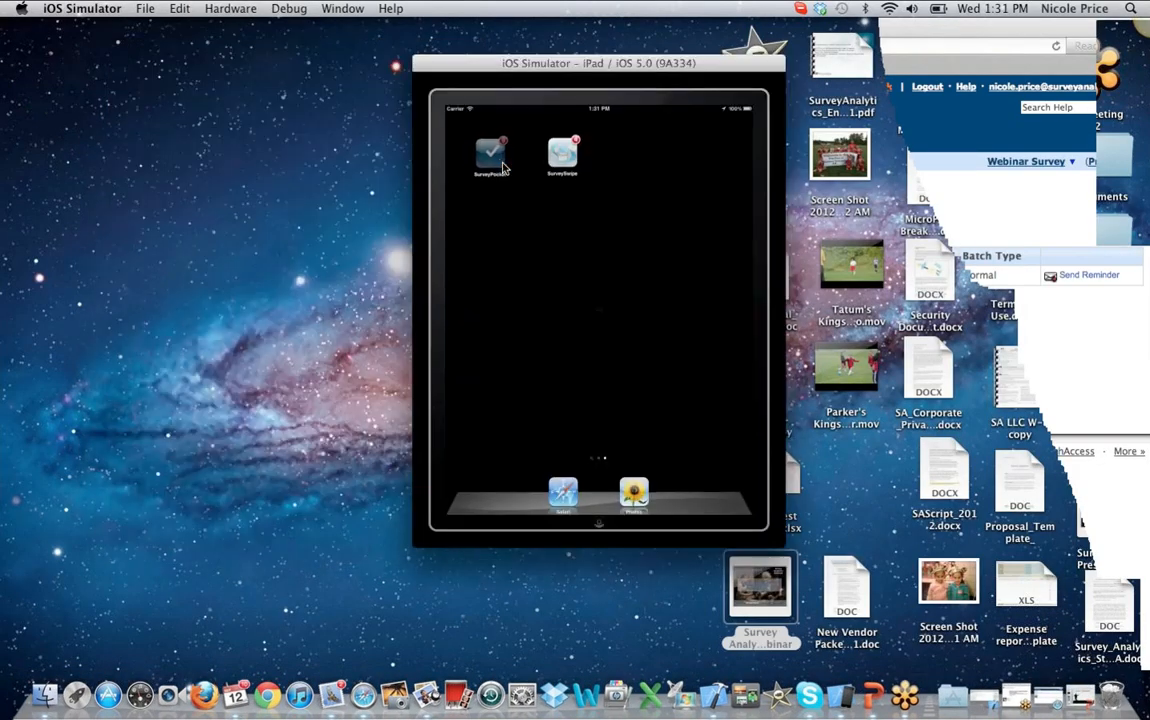
Step: Launch SurveySwipe on the simulated iPad, allow it to use the current location and enlarge the app to double size
{"action": "left_click", "coordinate": [498, 162]}
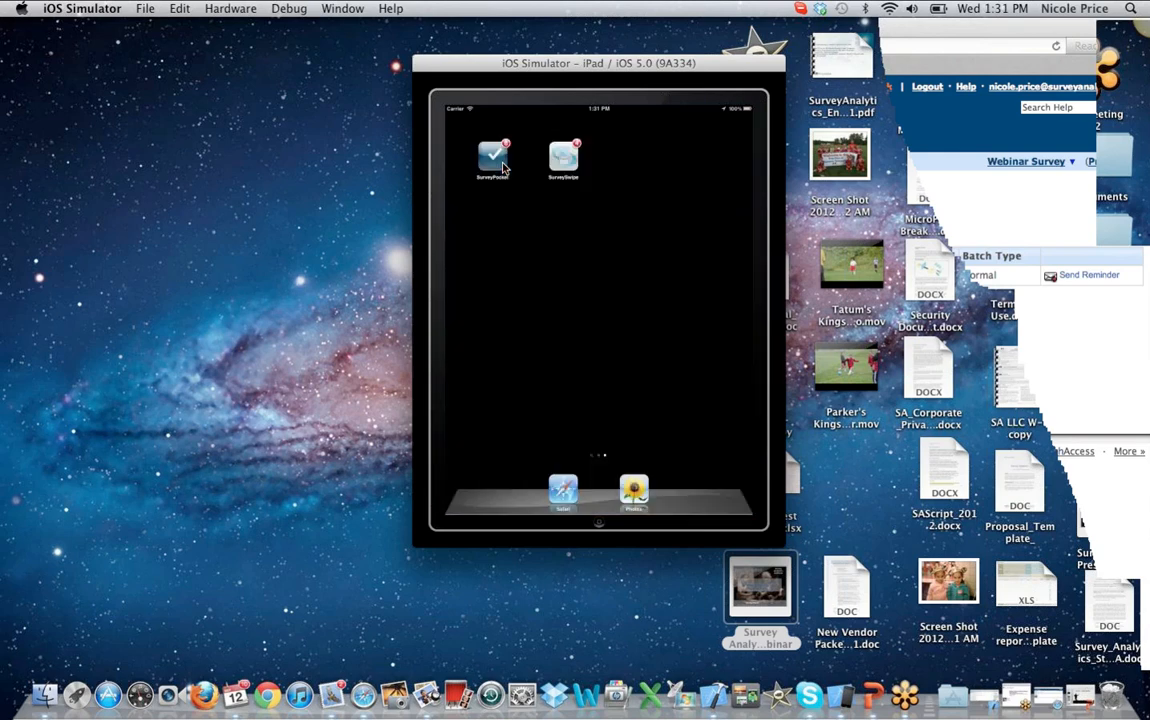
{"action": "left_click", "coordinate": [503, 167]}
{"action": "left_click", "coordinate": [563, 156]}
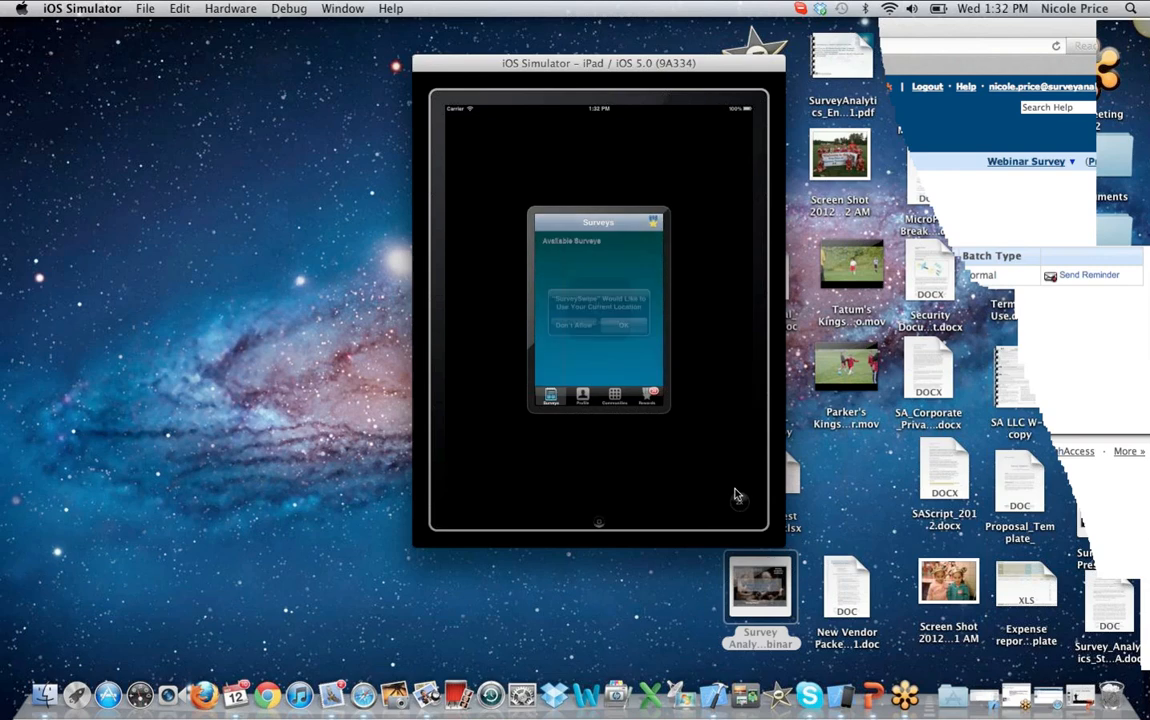
{"action": "left_click", "coordinate": [629, 328]}
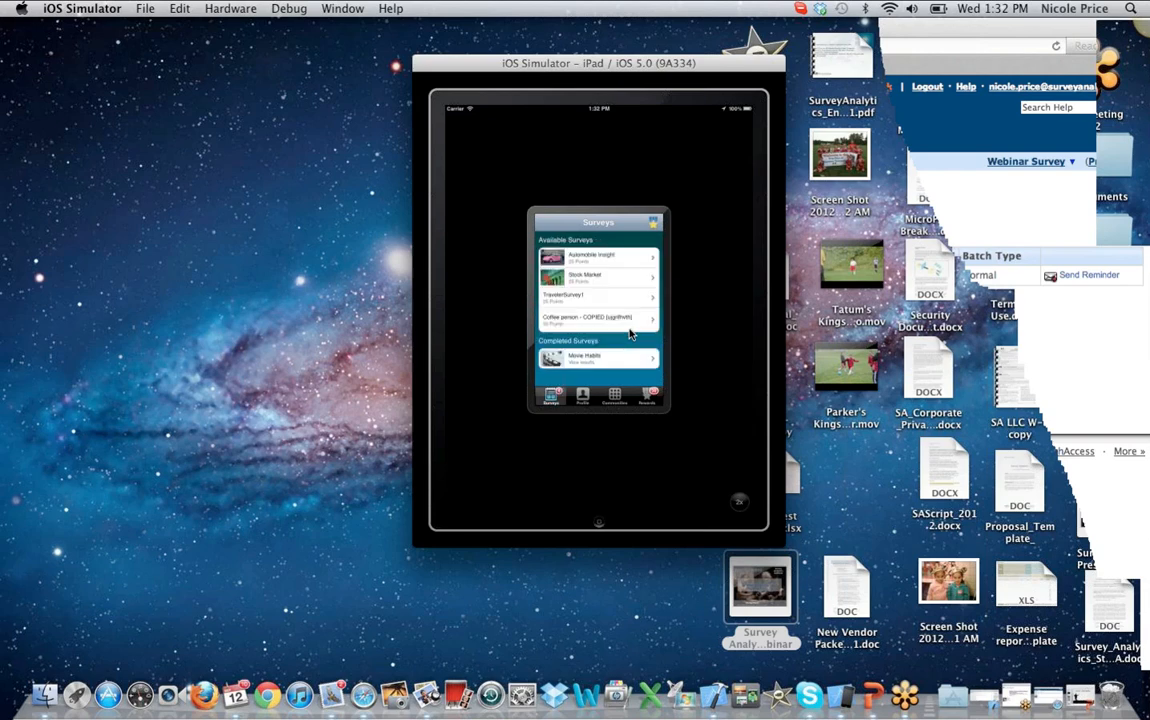
{"action": "left_click", "coordinate": [738, 506]}
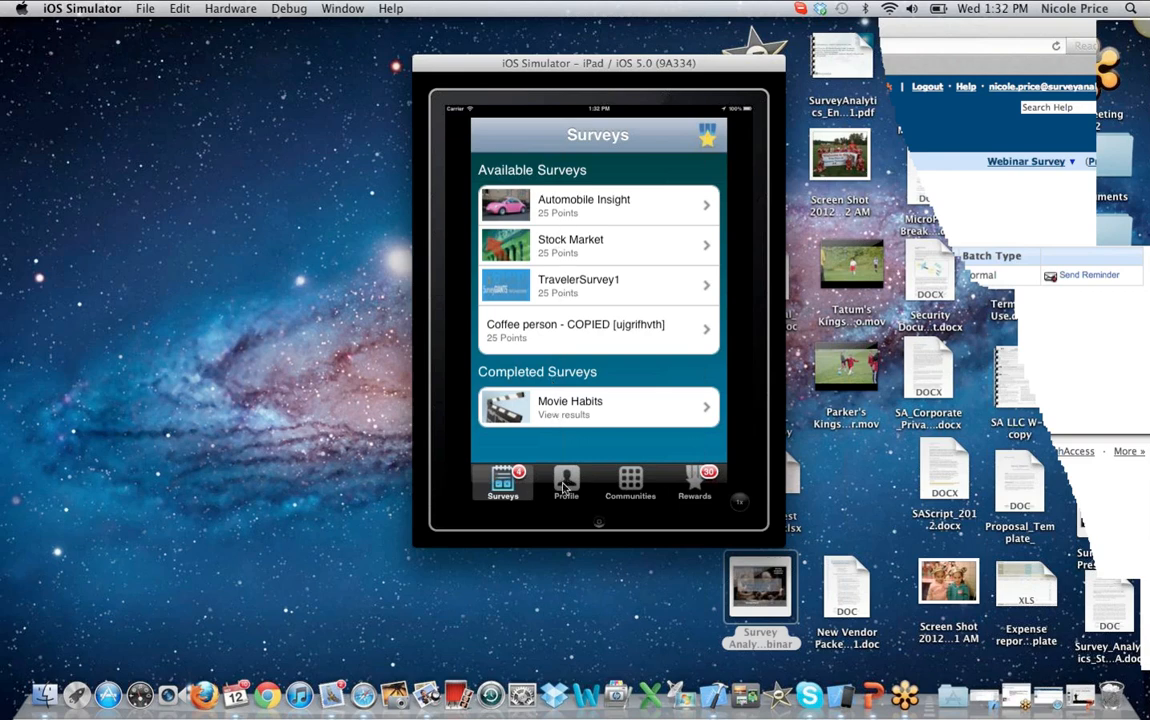
Step: View the profile, communities and rewards pages in SurveySwipe, and return to the iPad home screen
{"action": "left_click", "coordinate": [564, 484]}
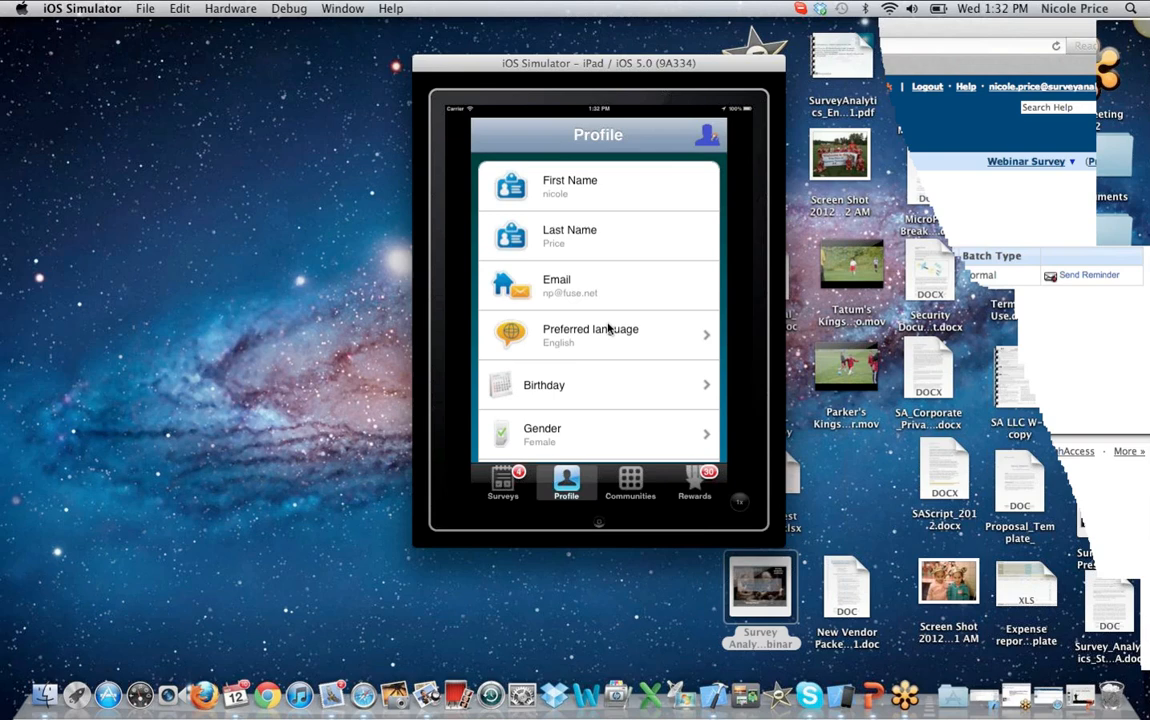
{"action": "left_click", "coordinate": [631, 487]}
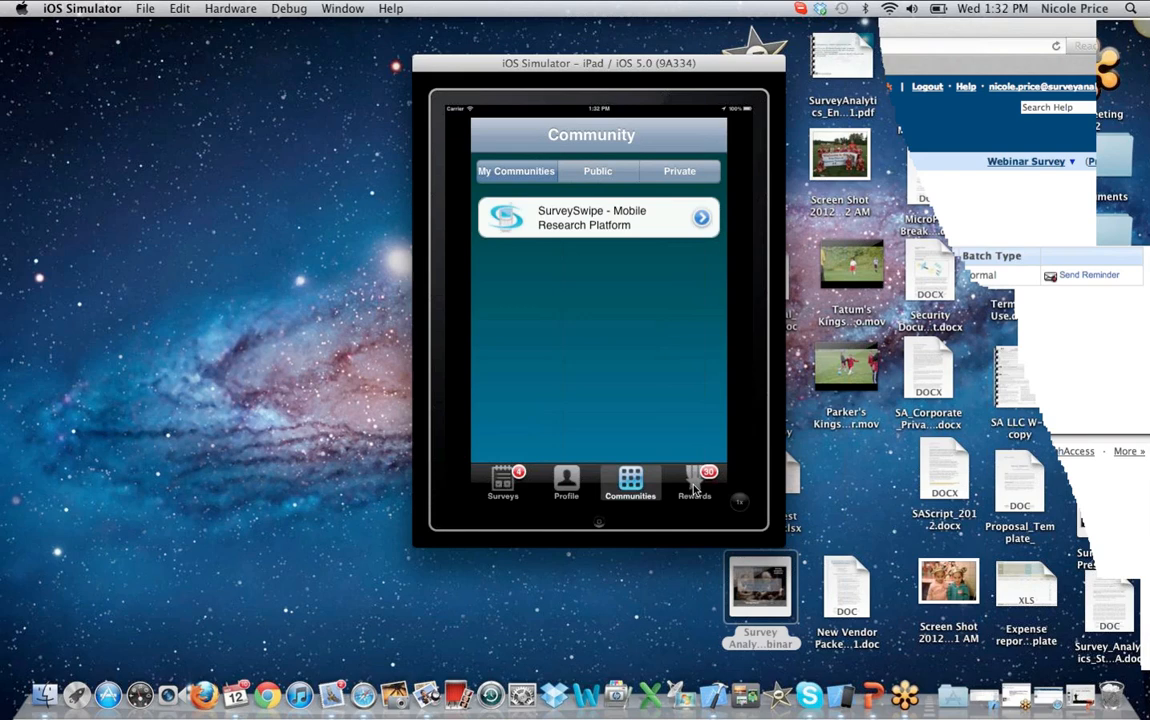
{"action": "left_click", "coordinate": [695, 485]}
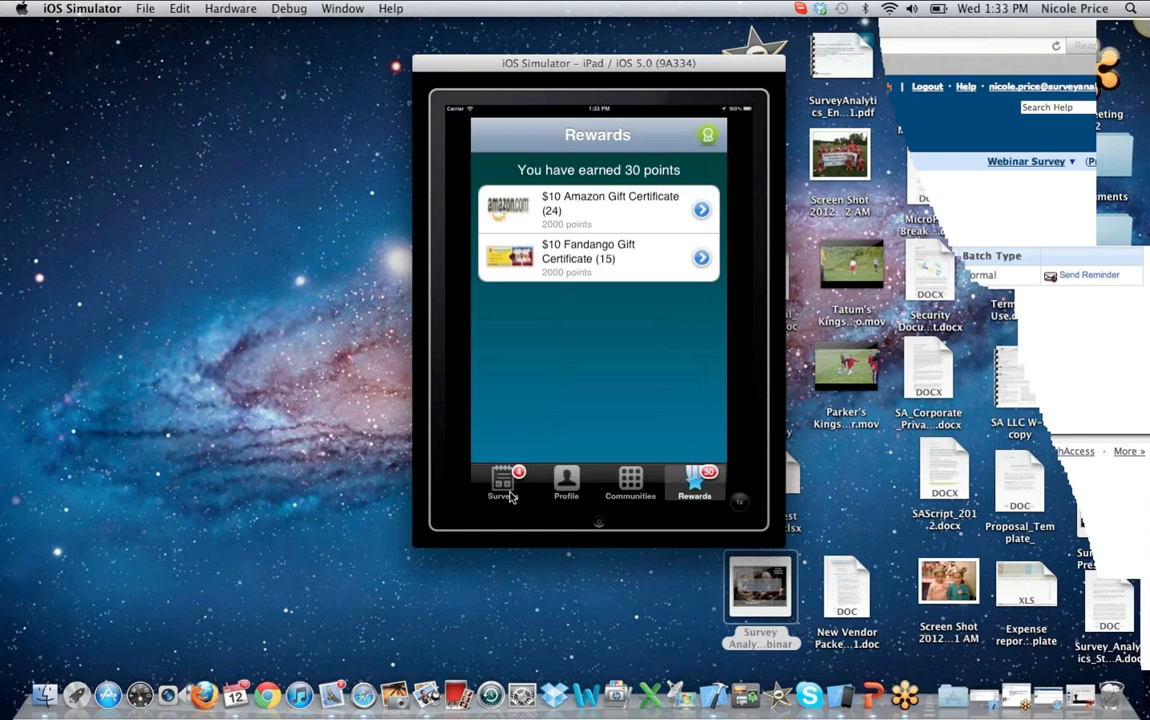
{"action": "left_click", "coordinate": [597, 527]}
{"action": "left_click", "coordinate": [485, 172]}
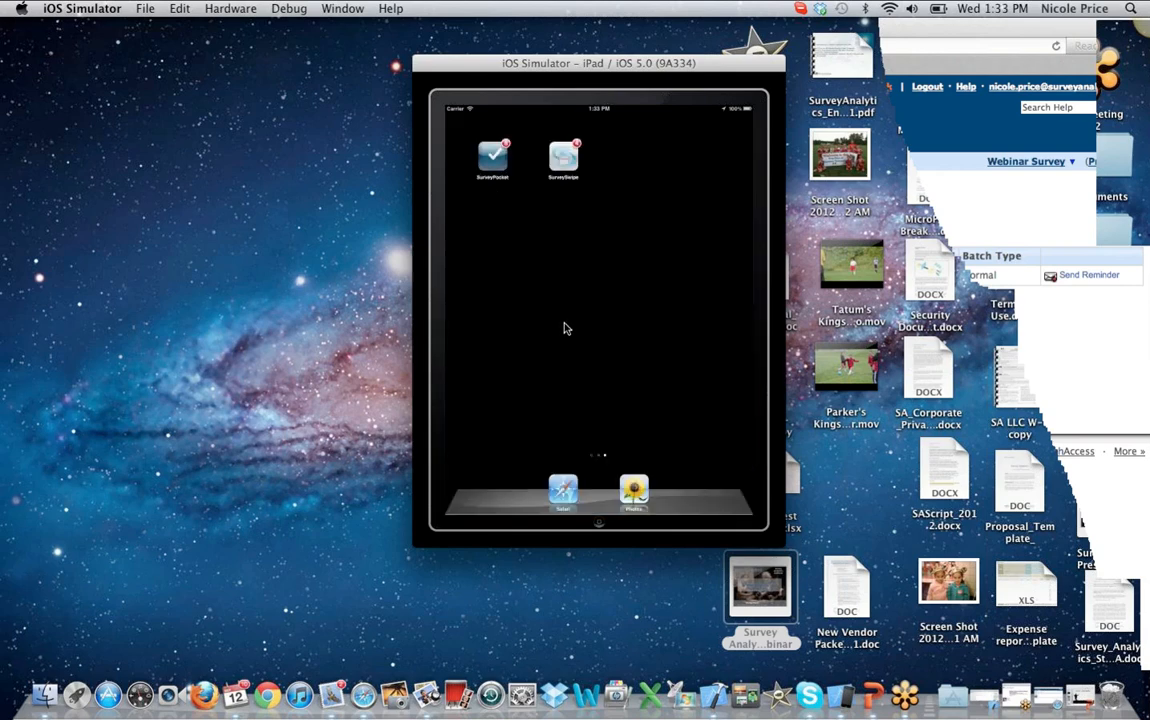
Step: Switch back to Survey Analytics in Safari and examine Webinar Survey's report dashboard, including completion rate, answer breakdown and sharing options
{"action": "left_click", "coordinate": [1050, 698]}
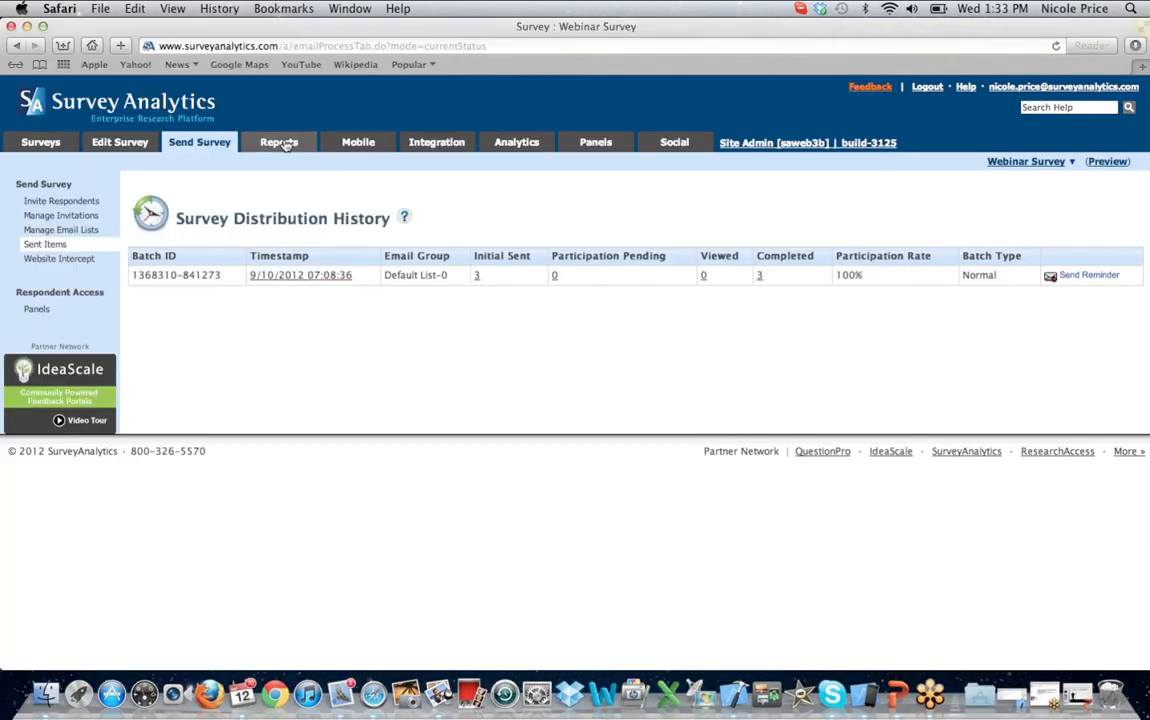
{"action": "left_click", "coordinate": [284, 143]}
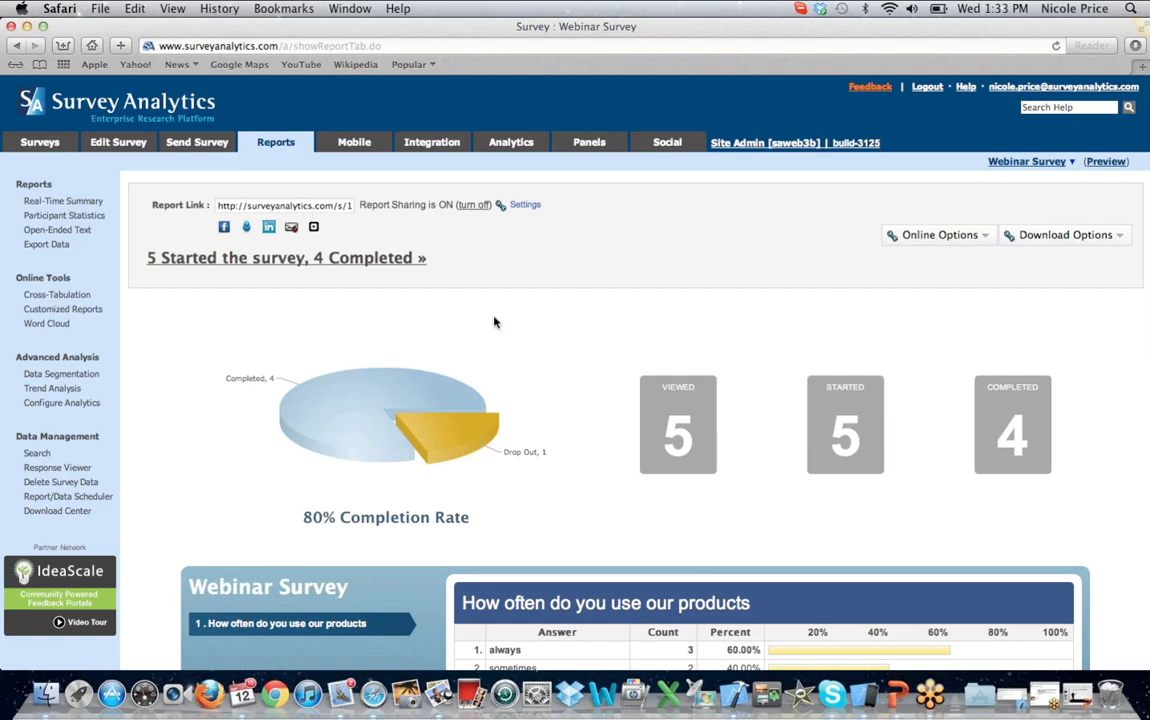
{"action": "scroll", "coordinate": [494, 322], "scroll_direction": "down", "scroll_amount": 2}
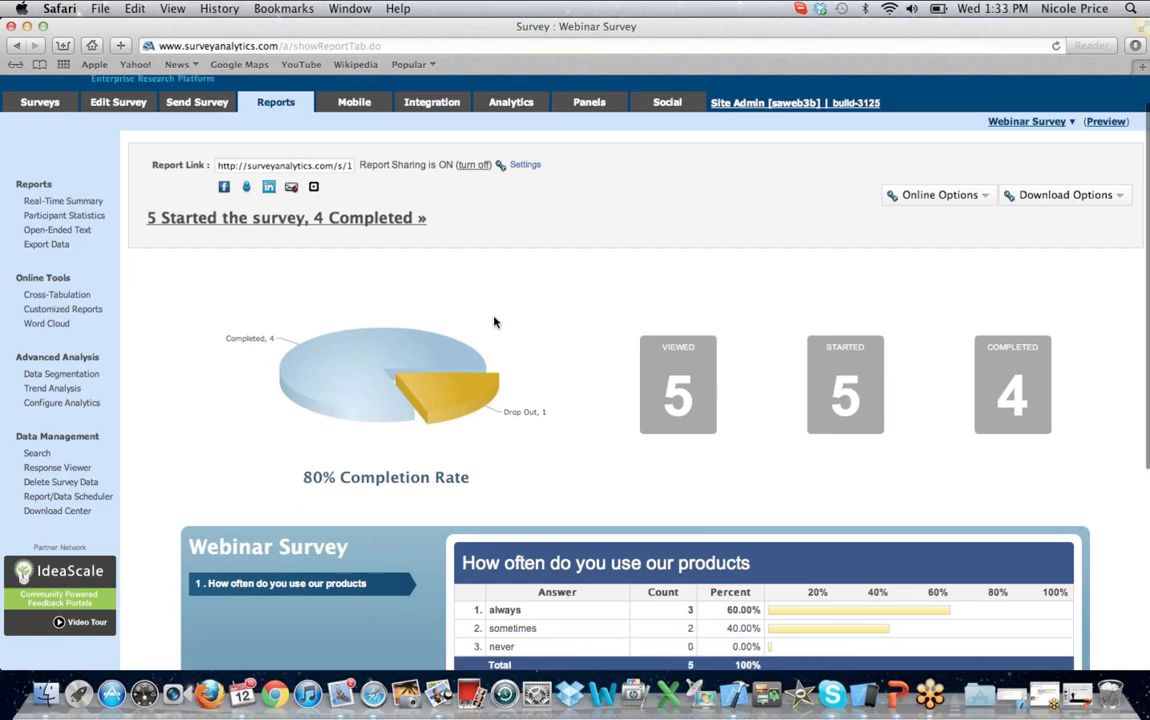
{"action": "scroll", "coordinate": [494, 322], "scroll_direction": "down", "scroll_amount": 5}
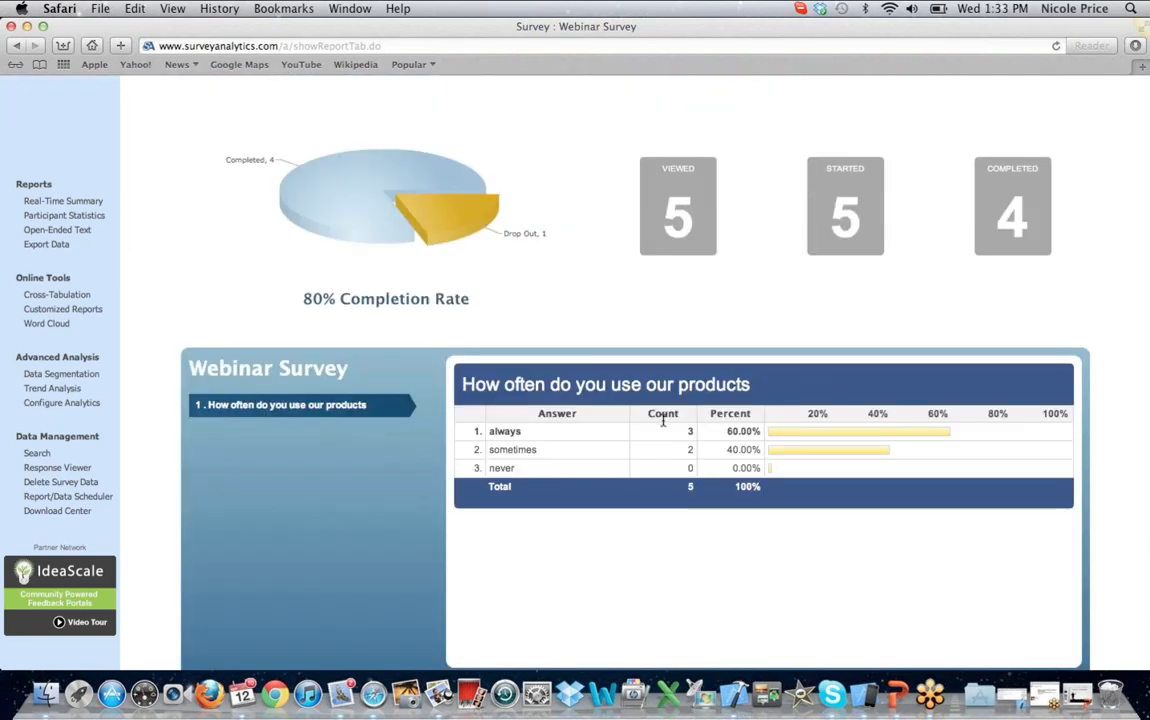
{"action": "scroll", "coordinate": [662, 421], "scroll_direction": "down", "scroll_amount": 1}
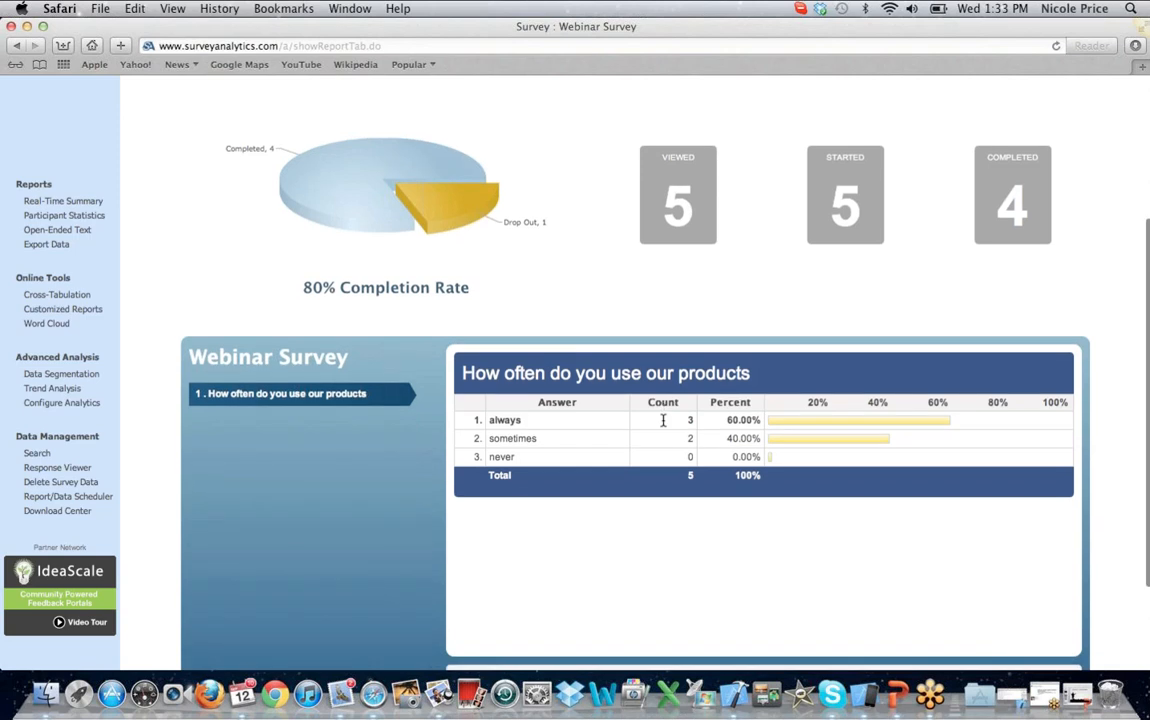
{"action": "scroll", "coordinate": [662, 421], "scroll_direction": "down", "scroll_amount": 2}
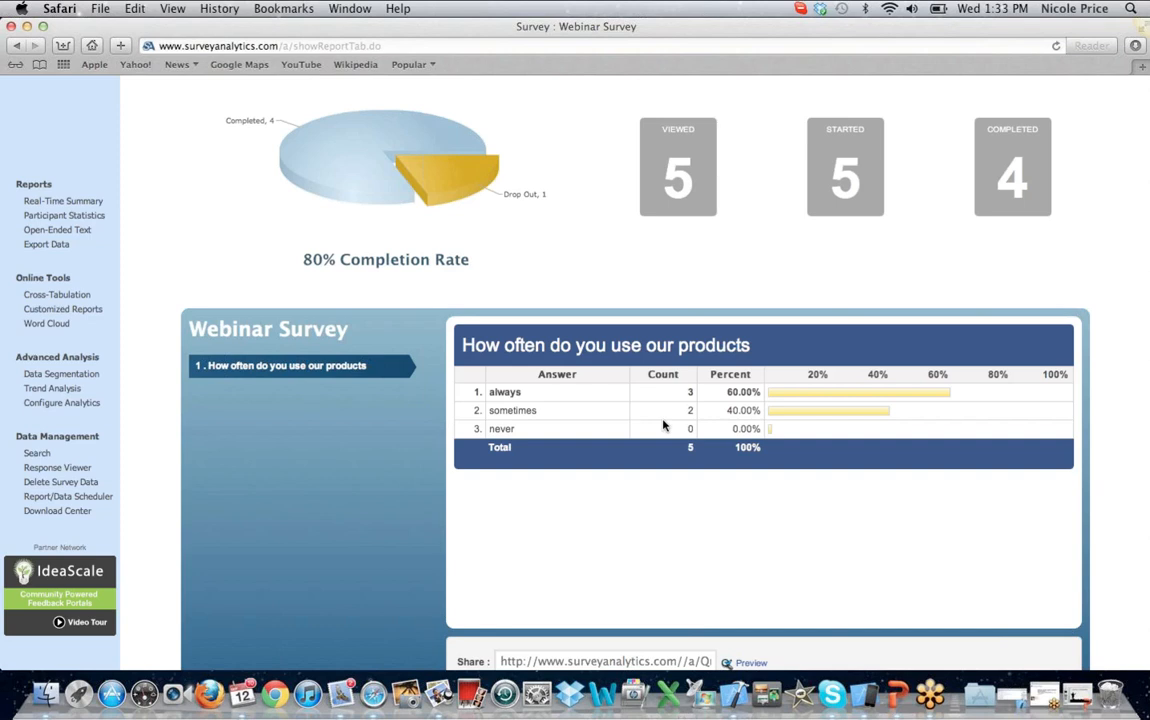
{"action": "scroll", "coordinate": [662, 426], "scroll_direction": "down", "scroll_amount": 3}
{"action": "scroll", "coordinate": [662, 426], "scroll_direction": "down", "scroll_amount": 2}
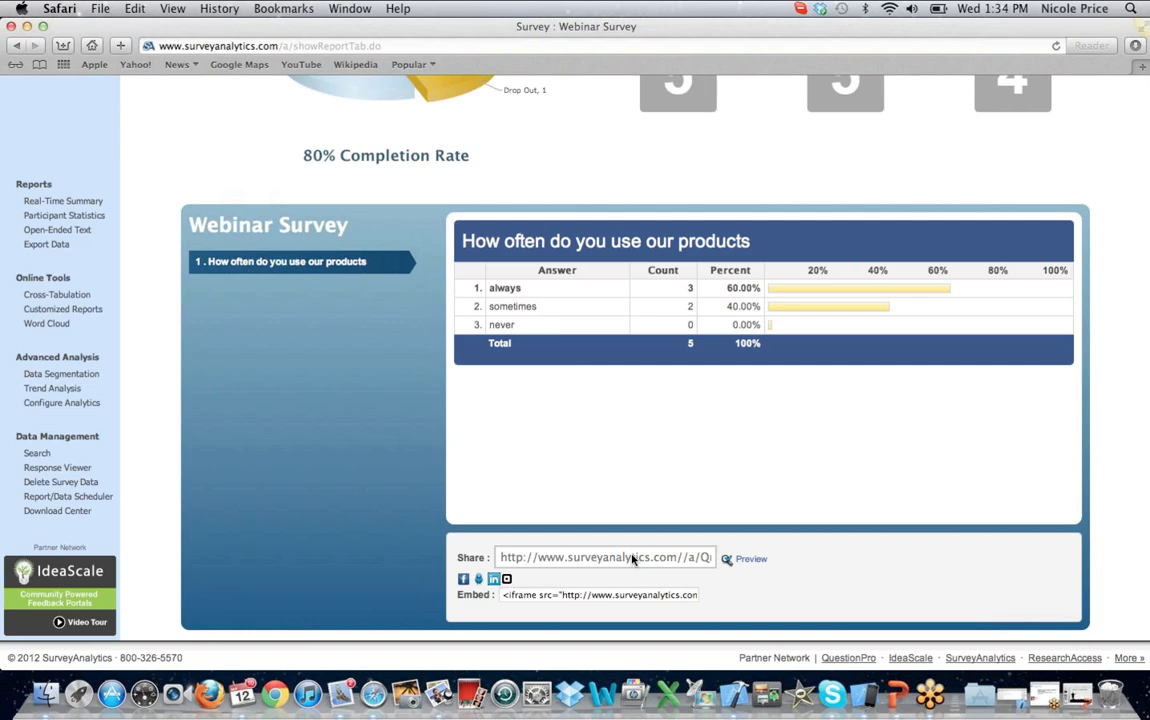
{"action": "scroll", "coordinate": [632, 559], "scroll_direction": "up", "scroll_amount": 6}
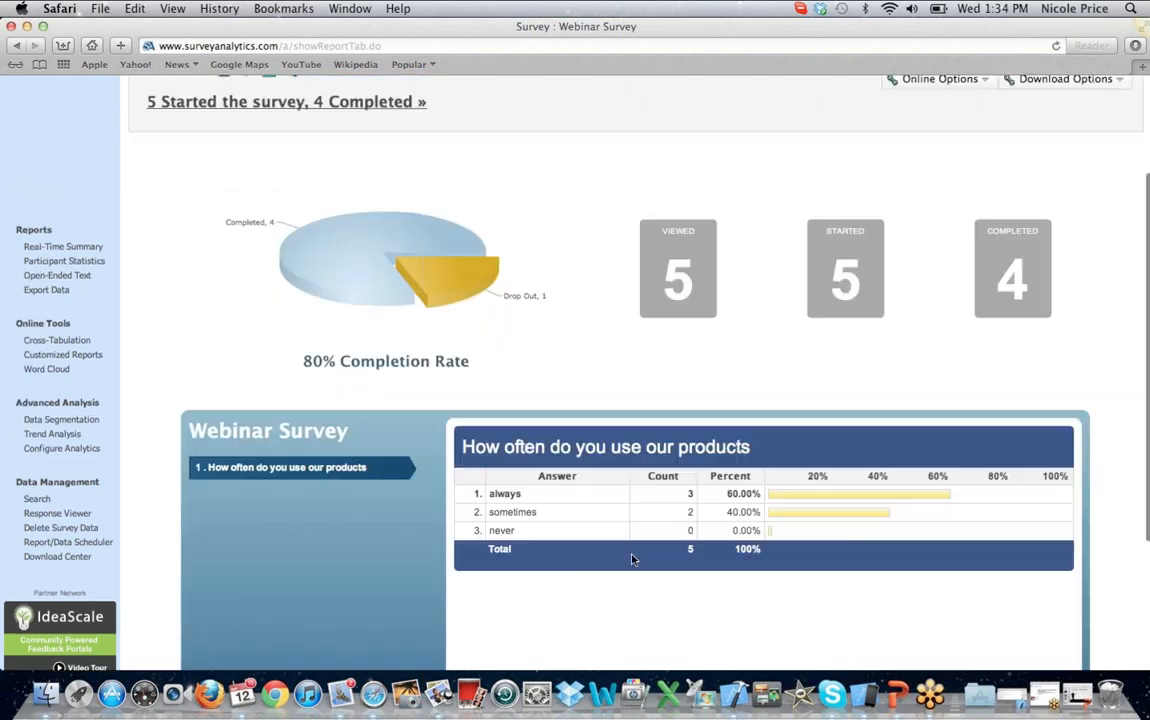
{"action": "scroll", "coordinate": [632, 559], "scroll_direction": "up", "scroll_amount": 5}
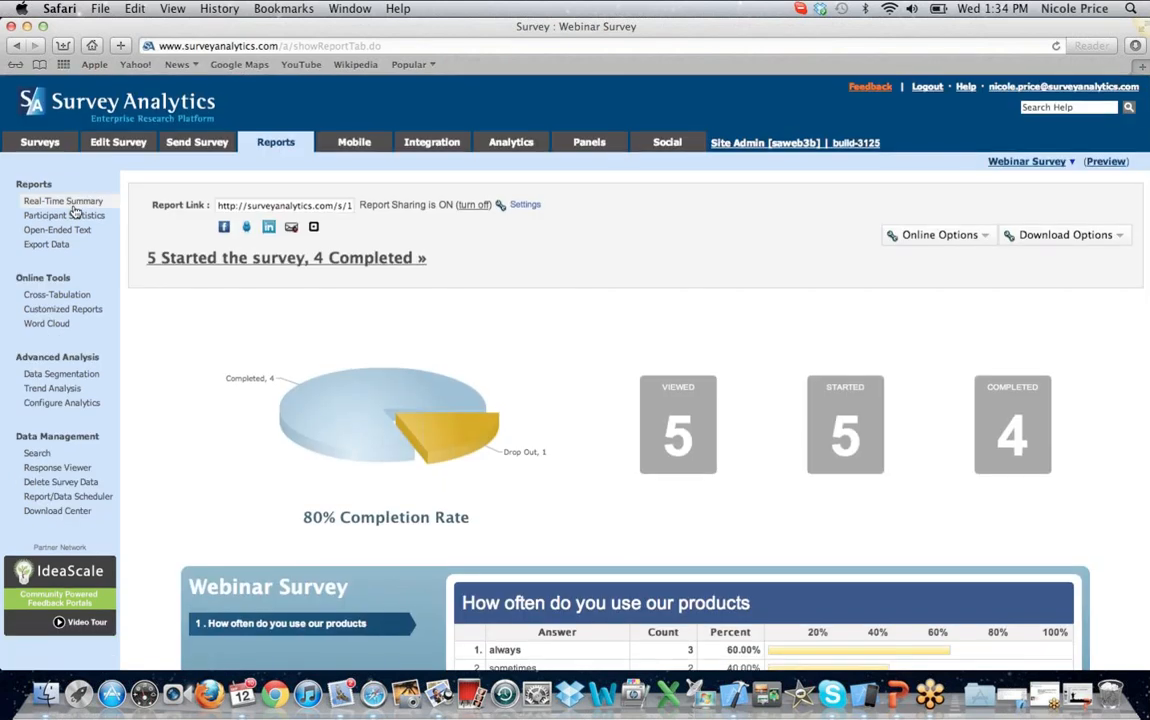
Step: Open the Real-Time Summary Report and examine the survey's completion figures and per-question results
{"action": "left_click", "coordinate": [73, 206]}
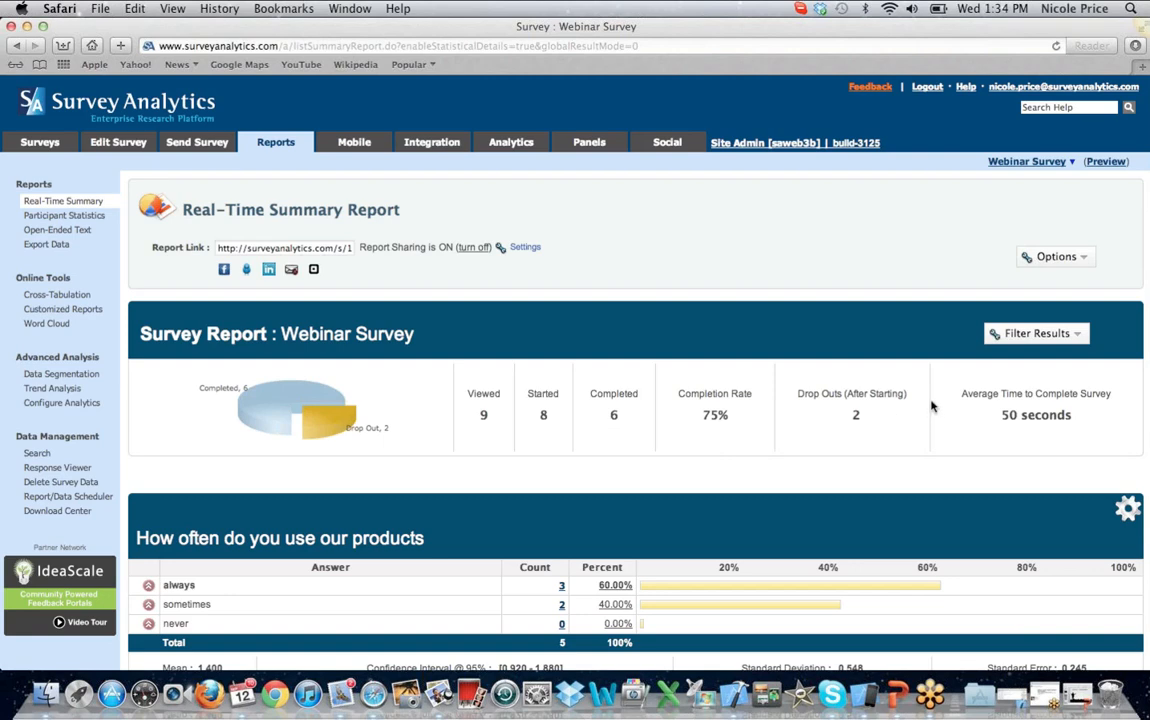
{"action": "scroll", "coordinate": [931, 405], "scroll_direction": "down", "scroll_amount": 2}
{"action": "scroll", "coordinate": [702, 340], "scroll_direction": "down", "scroll_amount": 5}
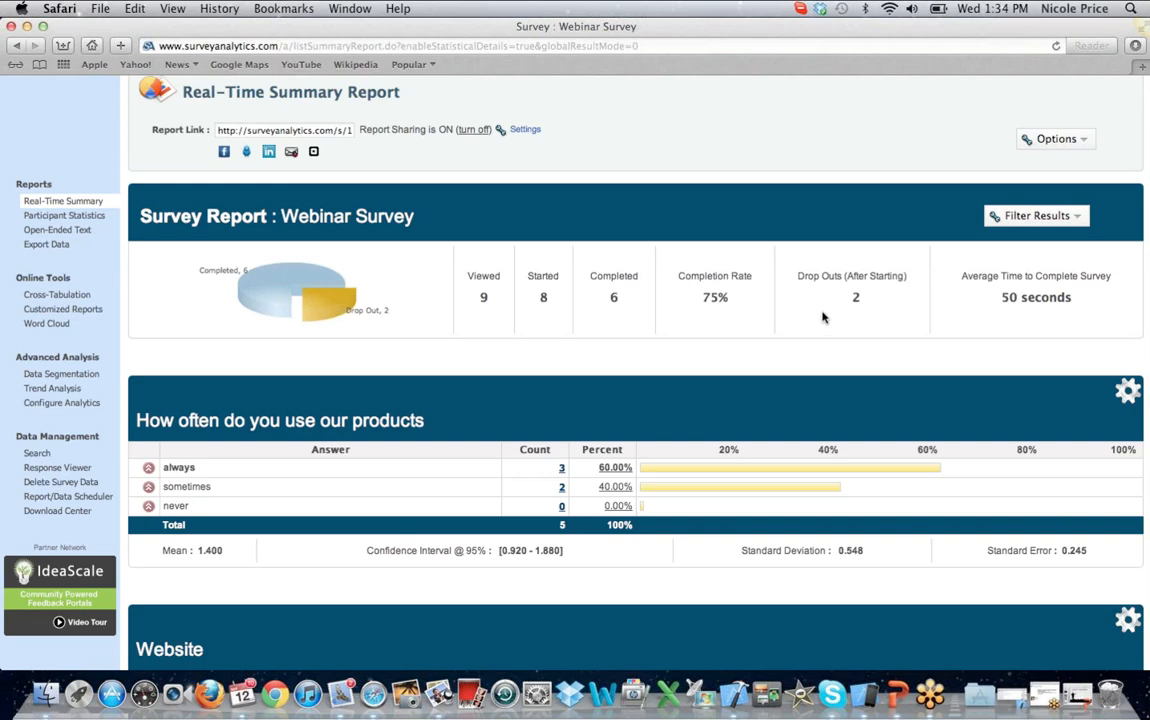
{"action": "scroll", "coordinate": [823, 317], "scroll_direction": "down", "scroll_amount": 2}
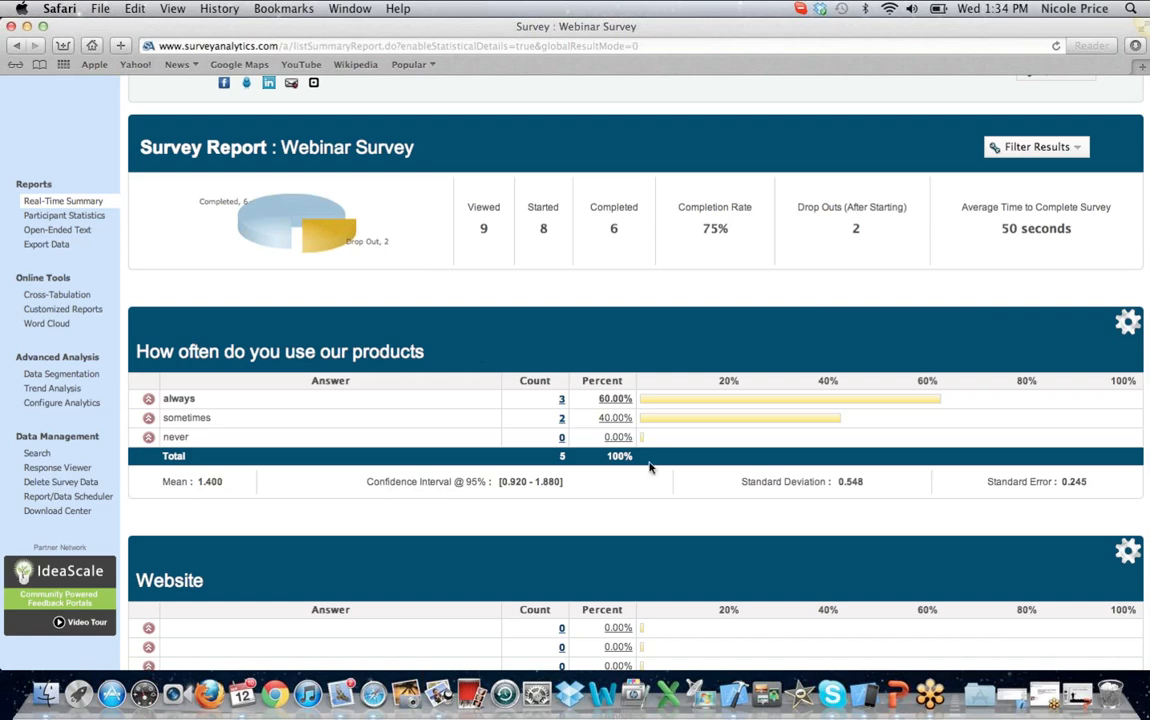
{"action": "scroll", "coordinate": [649, 467], "scroll_direction": "down", "scroll_amount": 2}
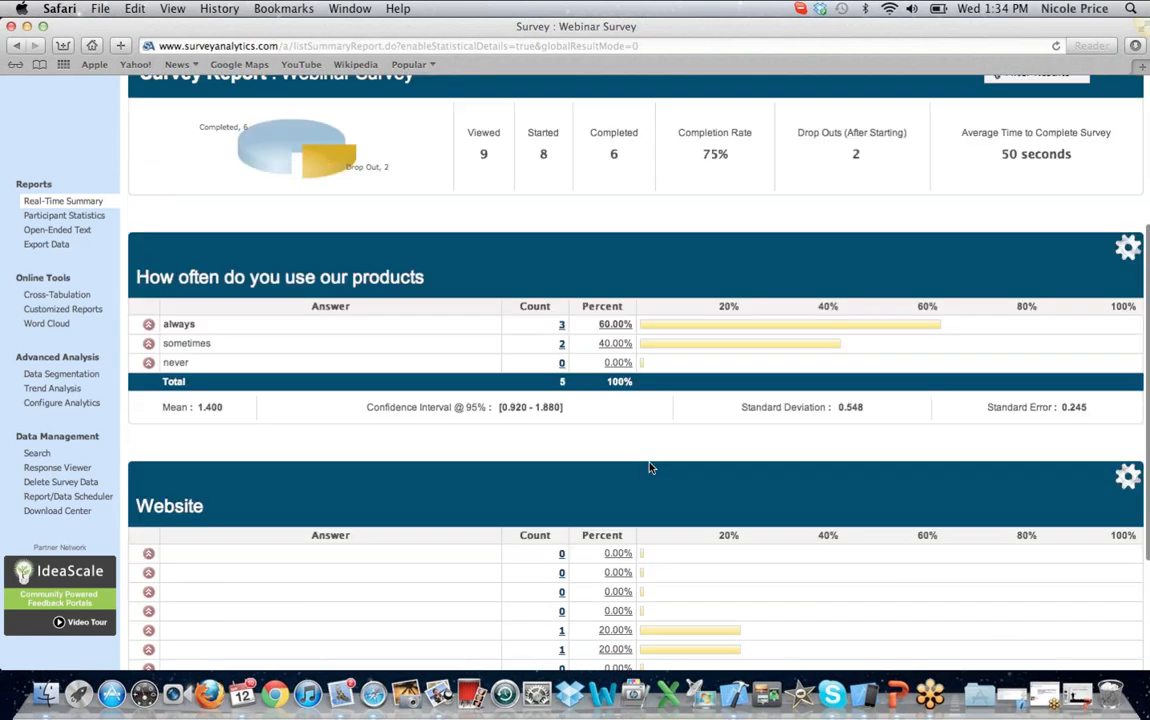
{"action": "scroll", "coordinate": [649, 467], "scroll_direction": "down", "scroll_amount": 2}
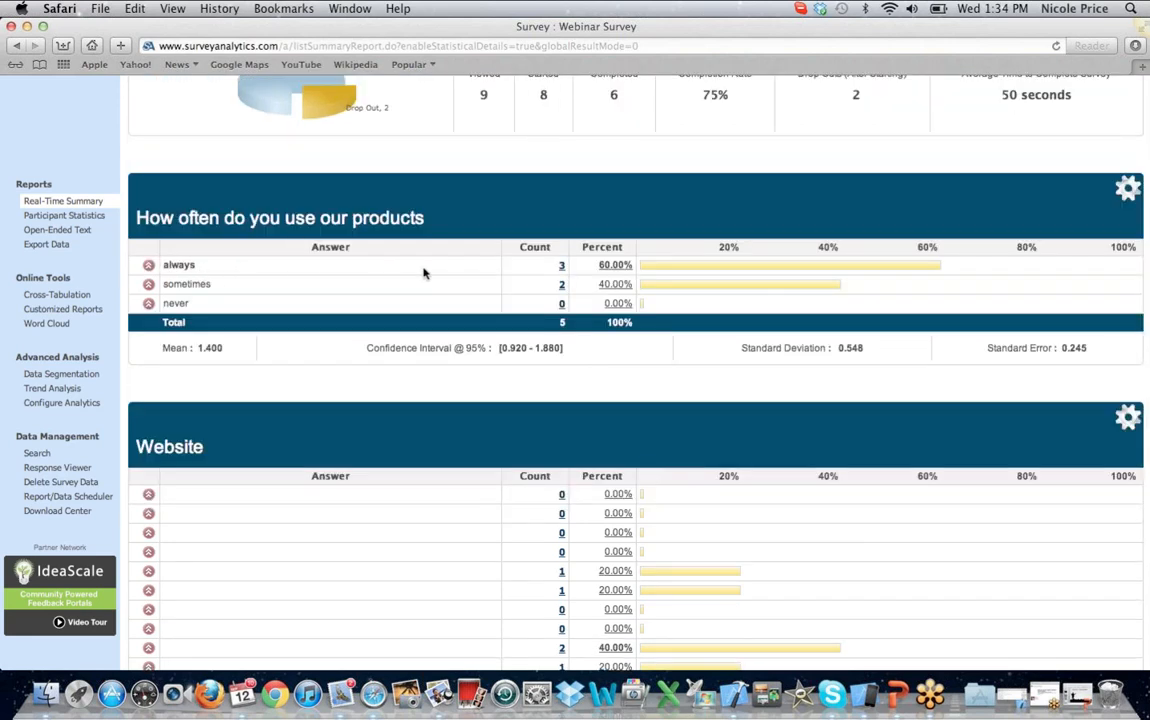
Step: List the responses that answered "always" to the product usage question and review the first response's details and answers
{"action": "left_click", "coordinate": [561, 267]}
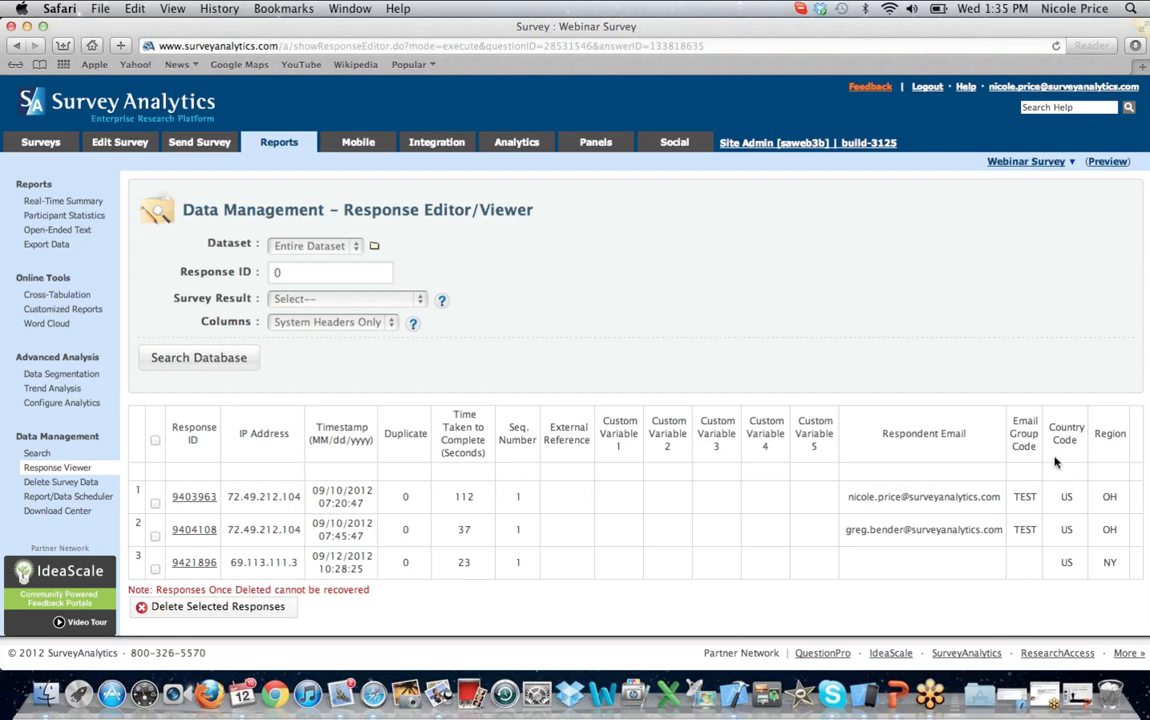
{"action": "left_click", "coordinate": [188, 497]}
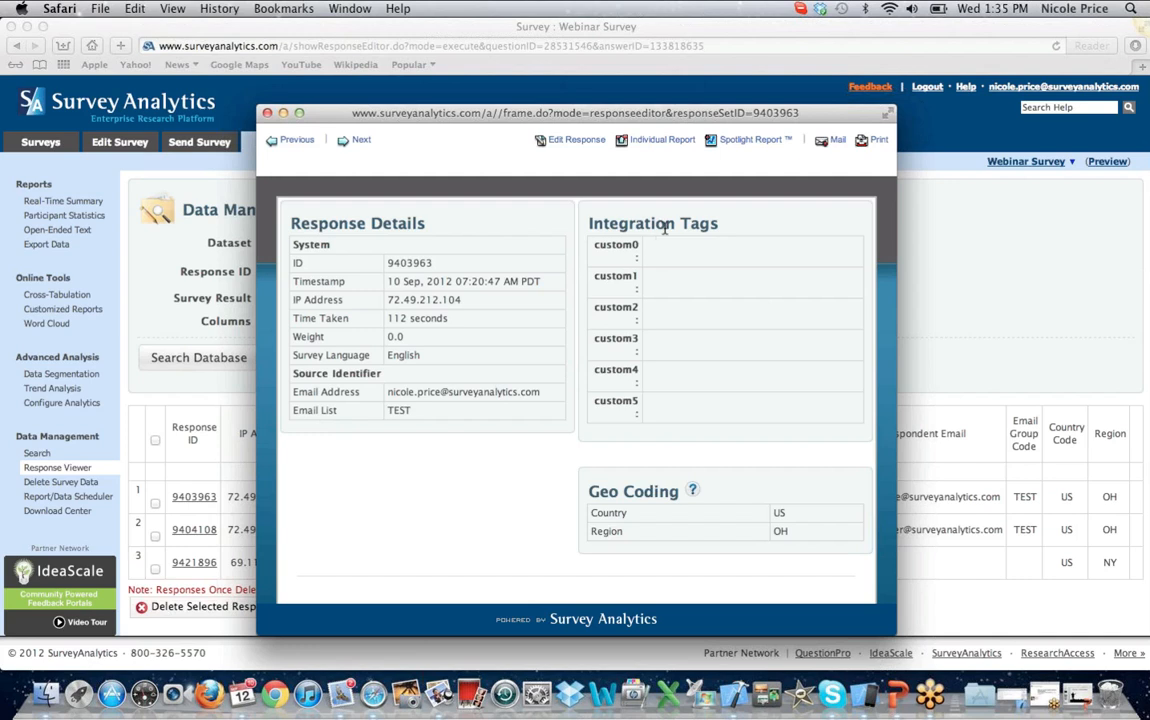
{"action": "scroll", "coordinate": [710, 441], "scroll_direction": "down", "scroll_amount": 2}
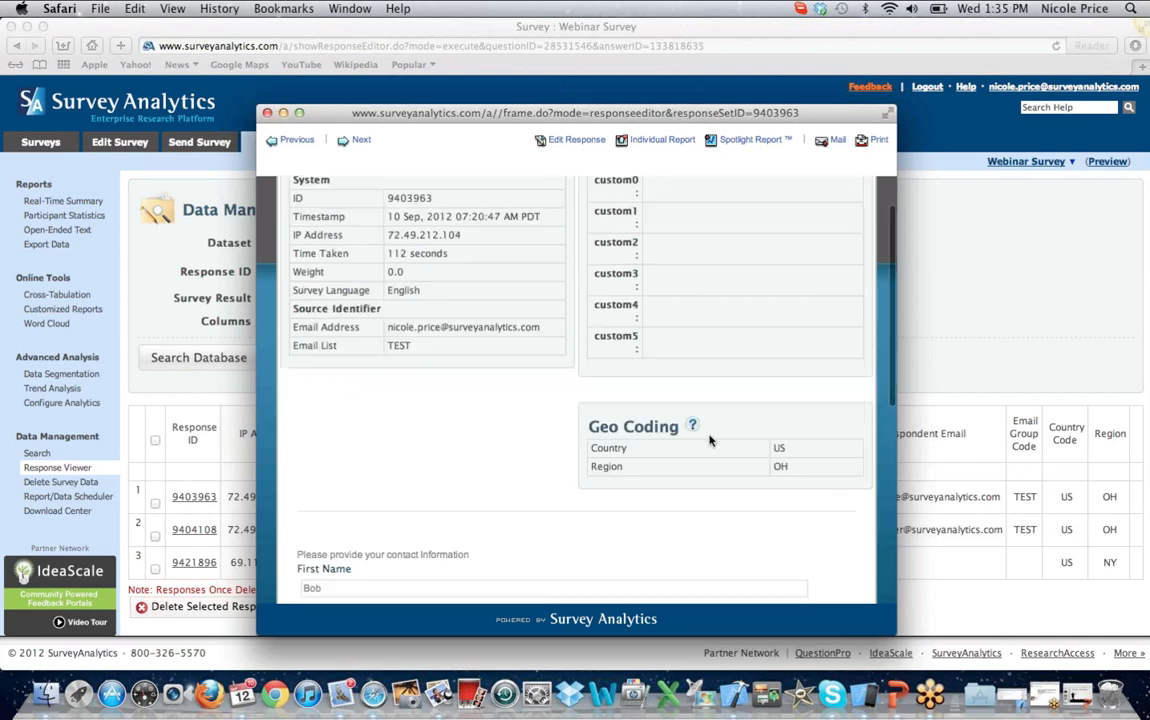
{"action": "scroll", "coordinate": [710, 441], "scroll_direction": "down", "scroll_amount": 5}
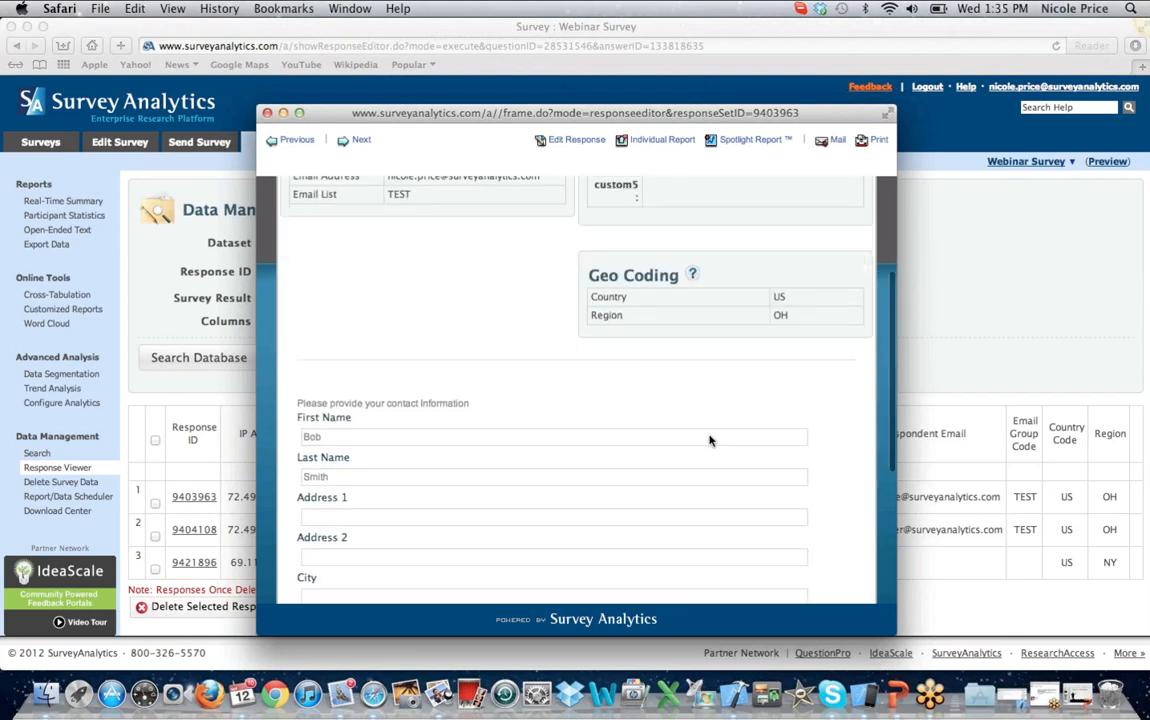
{"action": "scroll", "coordinate": [710, 441], "scroll_direction": "down", "scroll_amount": 5}
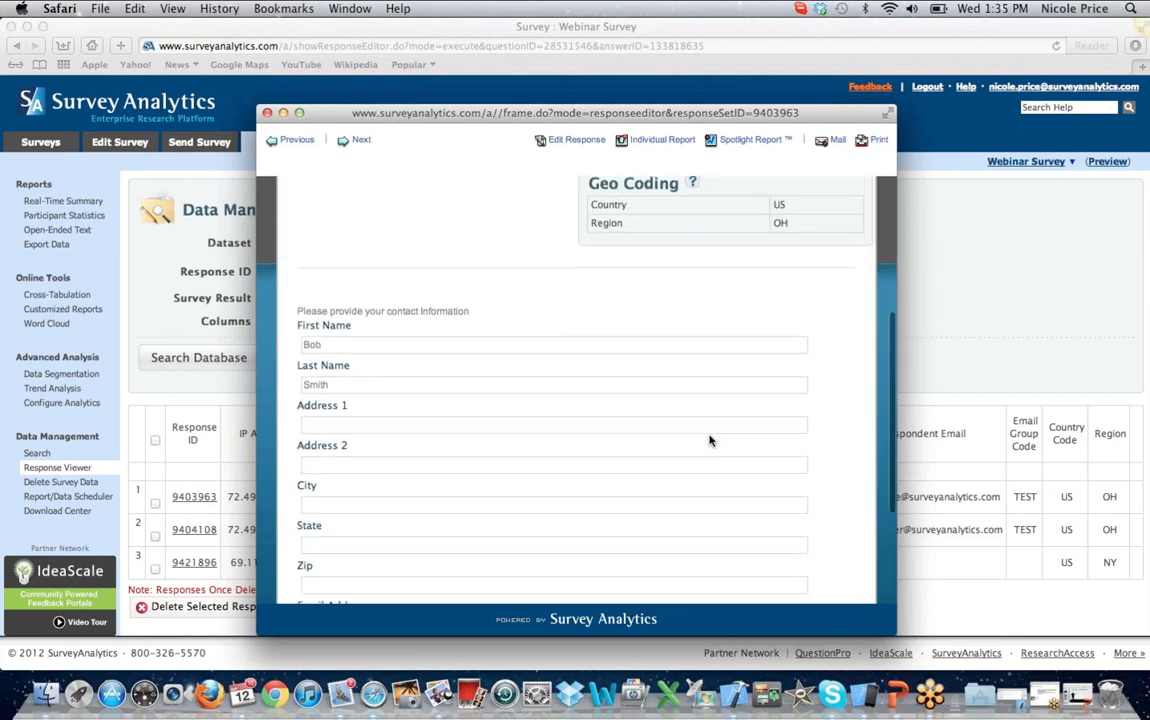
{"action": "scroll", "coordinate": [710, 441], "scroll_direction": "down", "scroll_amount": 4}
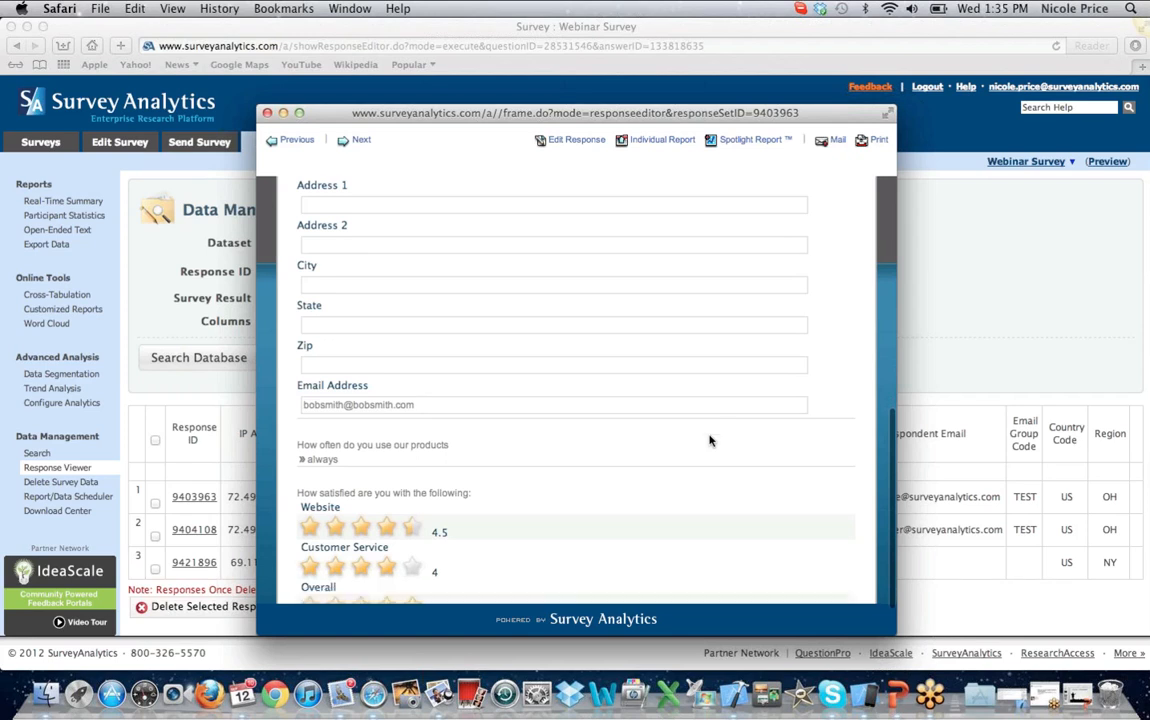
Step: Review the contact fields, product usage answer and satisfaction ratings in the open response, and close its window
{"action": "scroll", "coordinate": [710, 441], "scroll_direction": "up", "scroll_amount": 4}
{"action": "scroll", "coordinate": [710, 441], "scroll_direction": "down", "scroll_amount": 4}
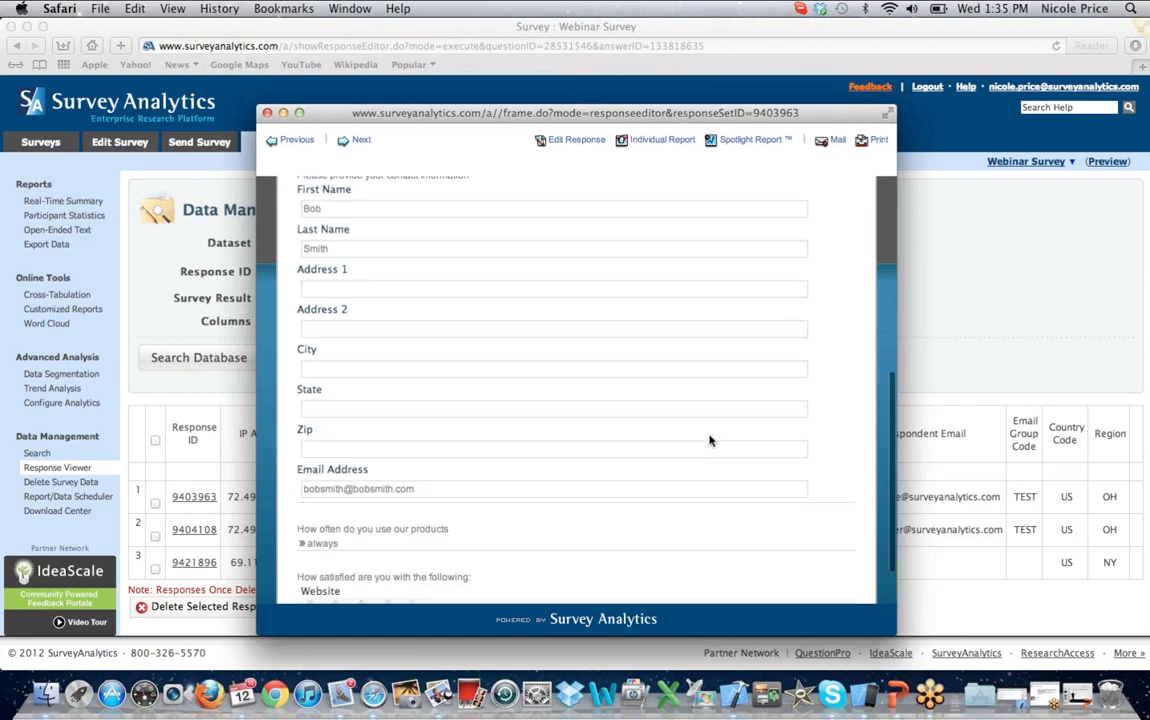
{"action": "scroll", "coordinate": [710, 441], "scroll_direction": "down", "scroll_amount": 3}
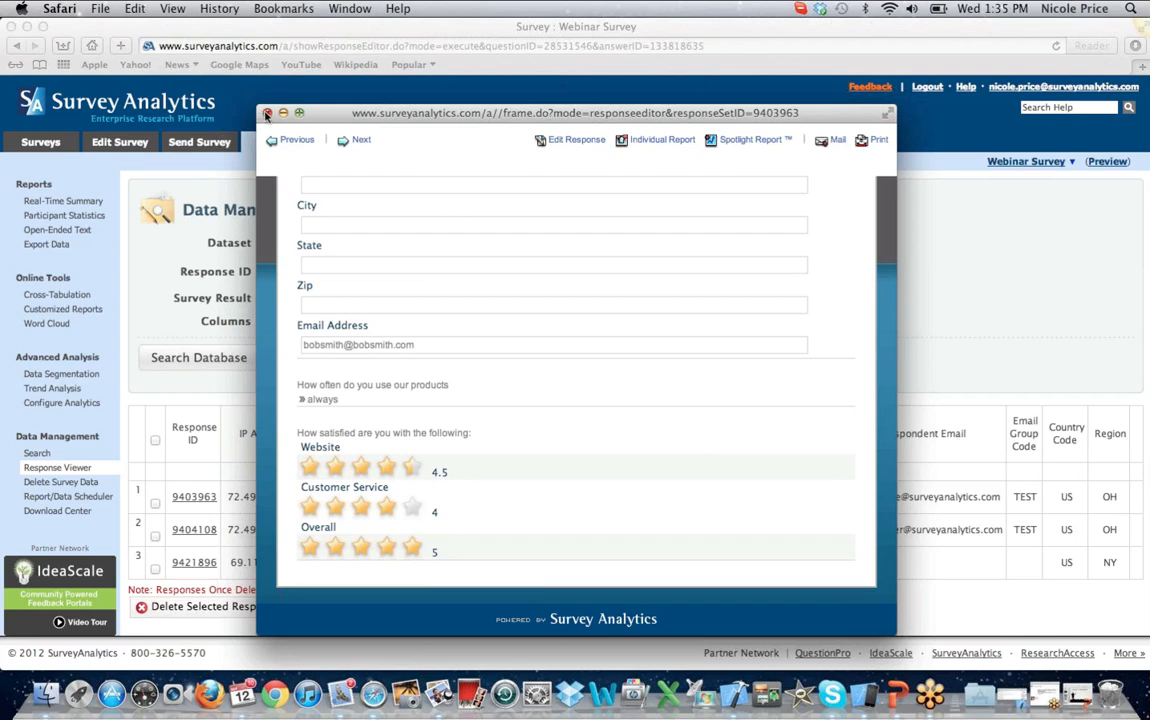
{"action": "left_click", "coordinate": [267, 113]}
Step: Return to the Real-Time Summary report and examine the answer breakdowns and statistics for the product usage and Website questions
{"action": "left_click", "coordinate": [44, 215]}
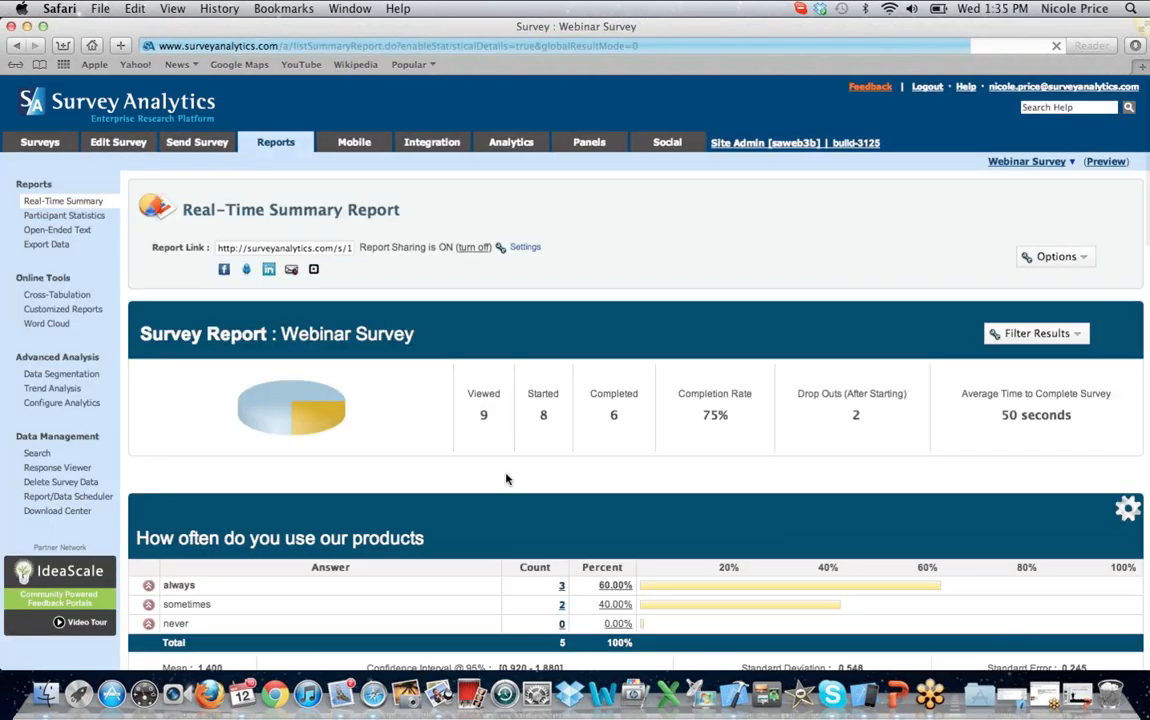
{"action": "scroll", "coordinate": [506, 479], "scroll_direction": "down", "scroll_amount": 2}
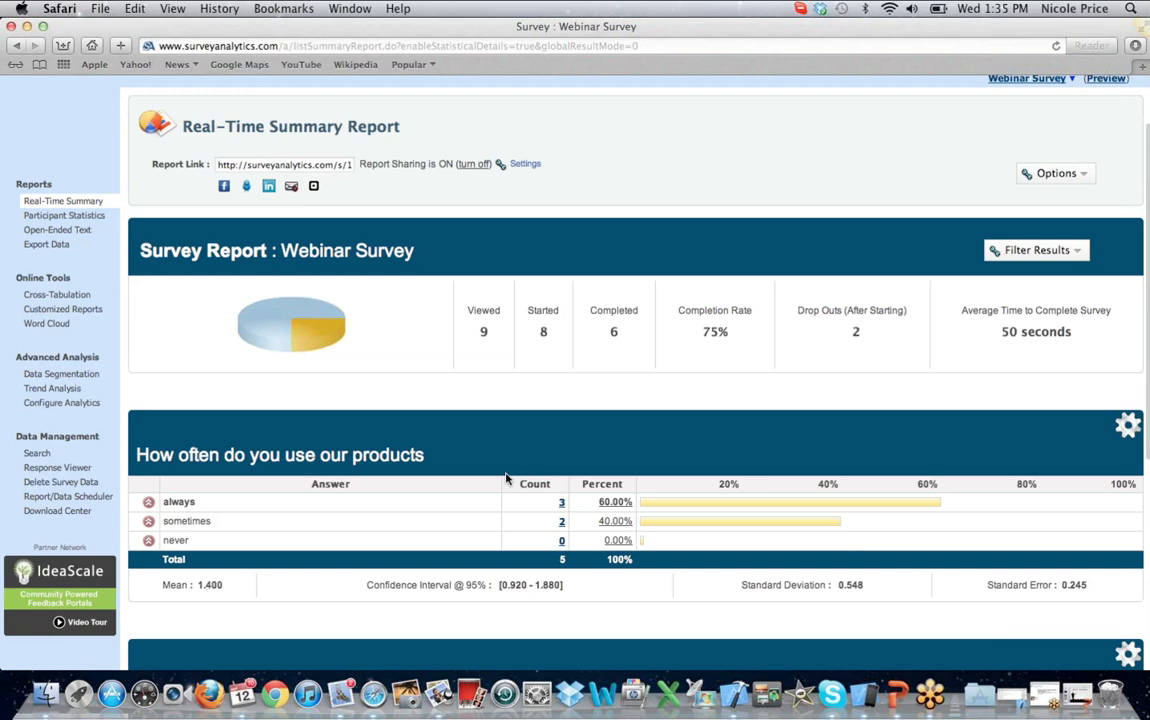
{"action": "scroll", "coordinate": [600, 465], "scroll_direction": "down", "scroll_amount": 1}
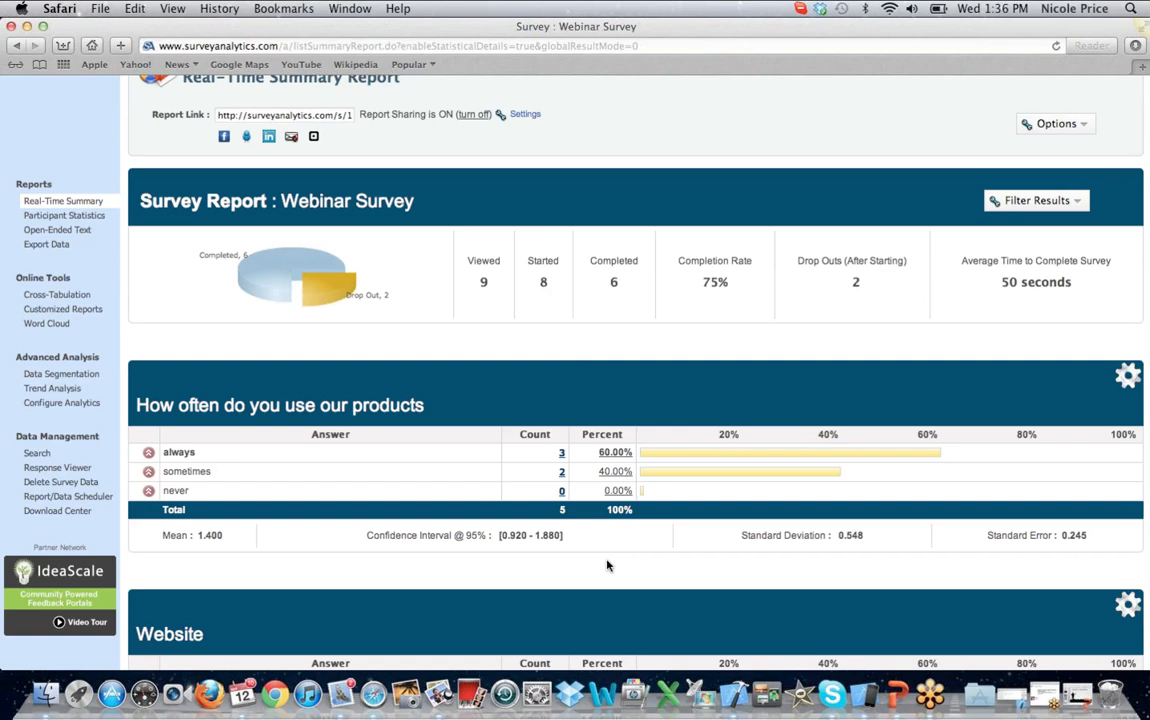
{"action": "scroll", "coordinate": [606, 566], "scroll_direction": "down", "scroll_amount": 1}
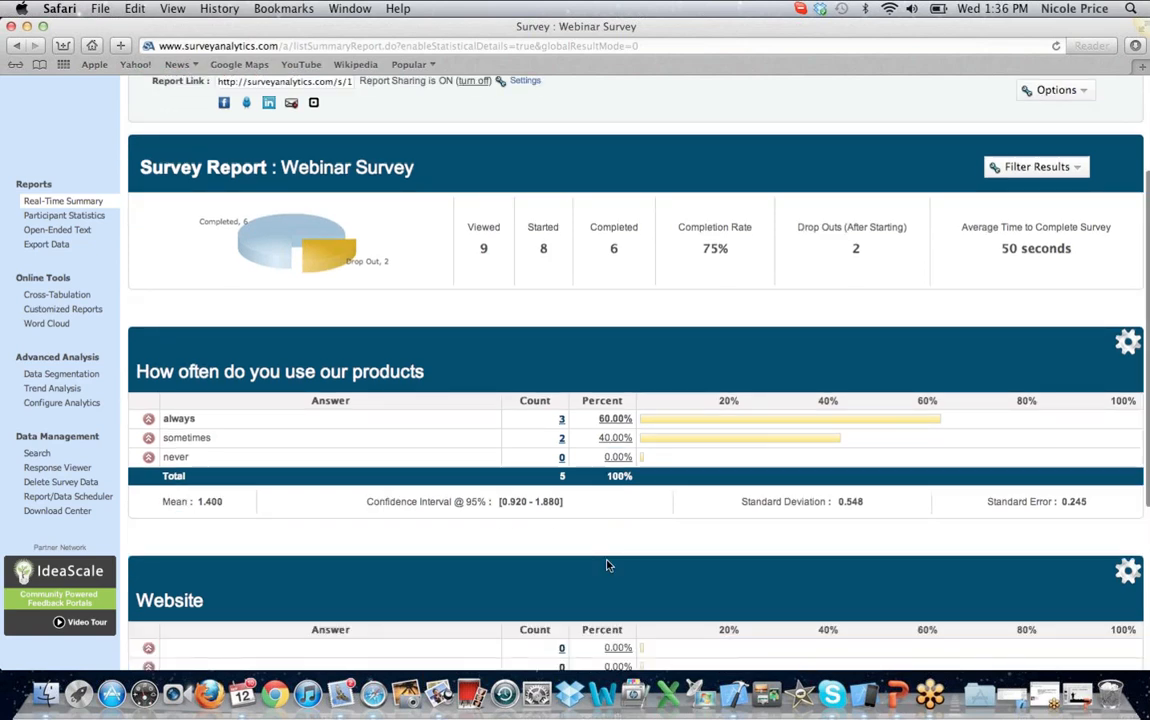
{"action": "scroll", "coordinate": [606, 566], "scroll_direction": "down", "scroll_amount": 1}
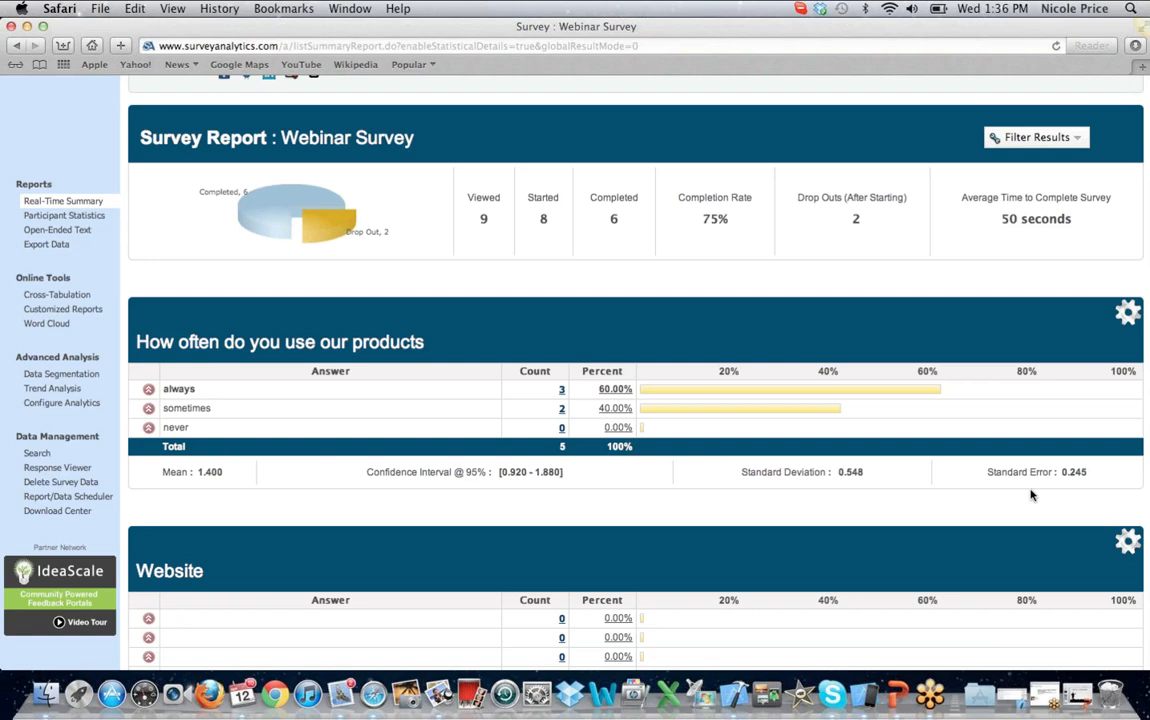
{"action": "scroll", "coordinate": [1032, 495], "scroll_direction": "down", "scroll_amount": 2}
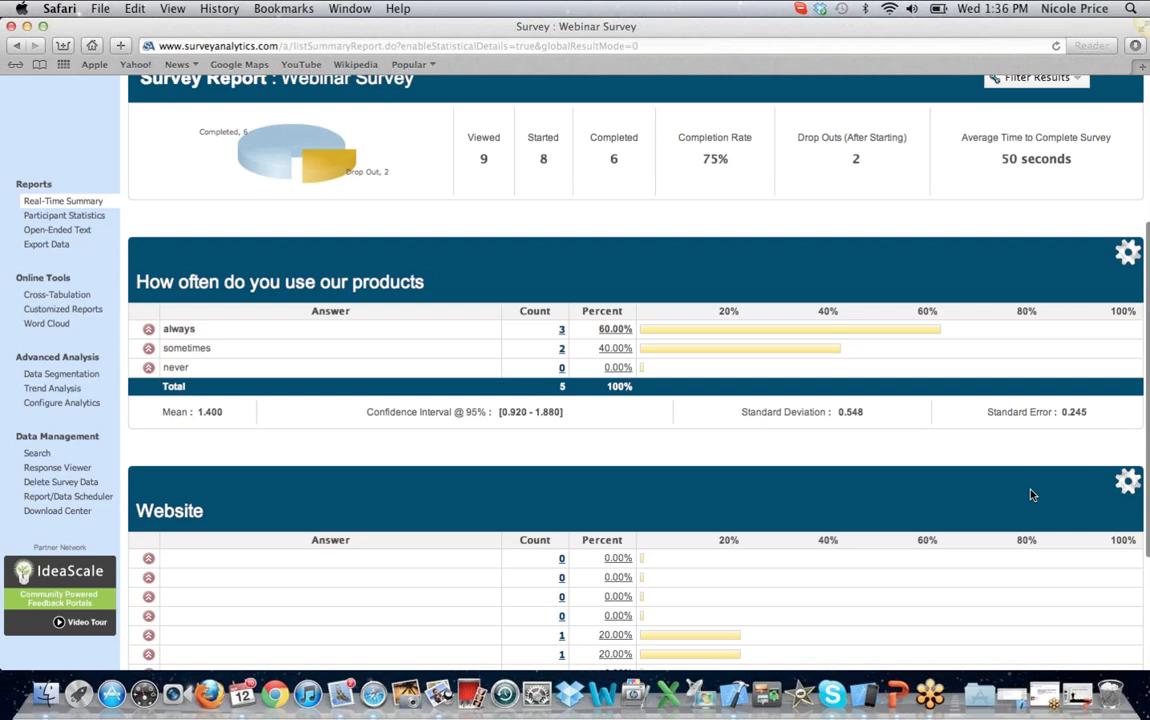
{"action": "scroll", "coordinate": [1032, 495], "scroll_direction": "down", "scroll_amount": 2}
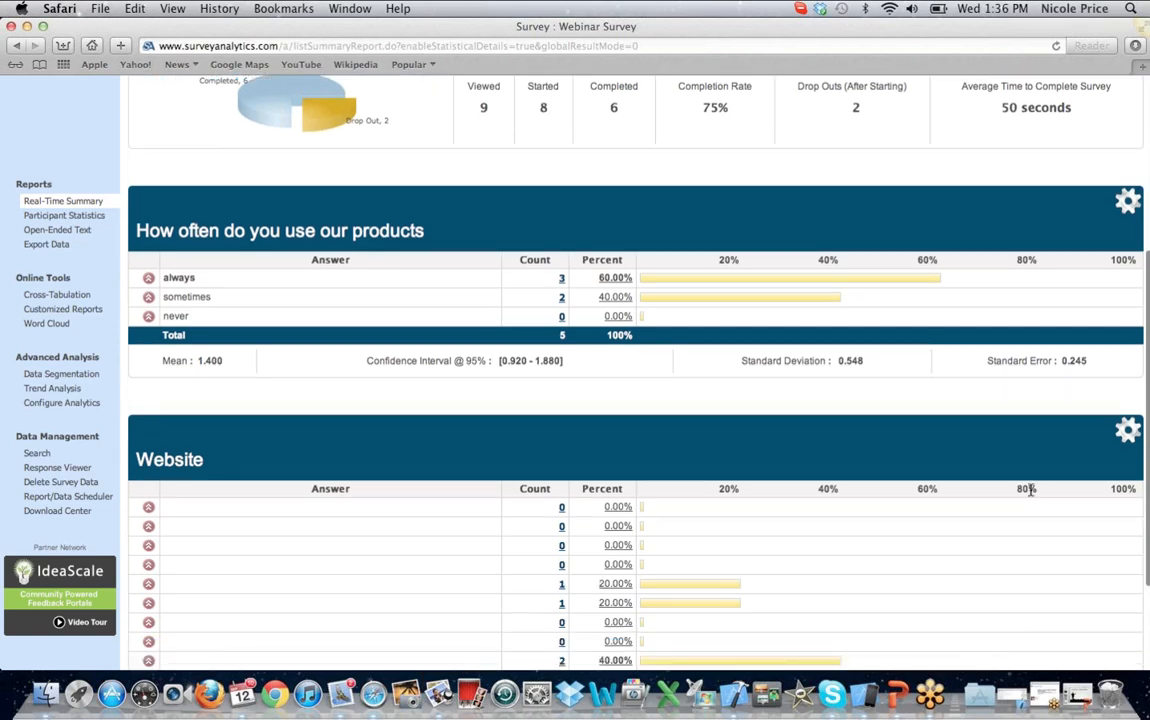
{"action": "scroll", "coordinate": [1032, 495], "scroll_direction": "down", "scroll_amount": 3}
{"action": "scroll", "coordinate": [1032, 495], "scroll_direction": "down", "scroll_amount": 1}
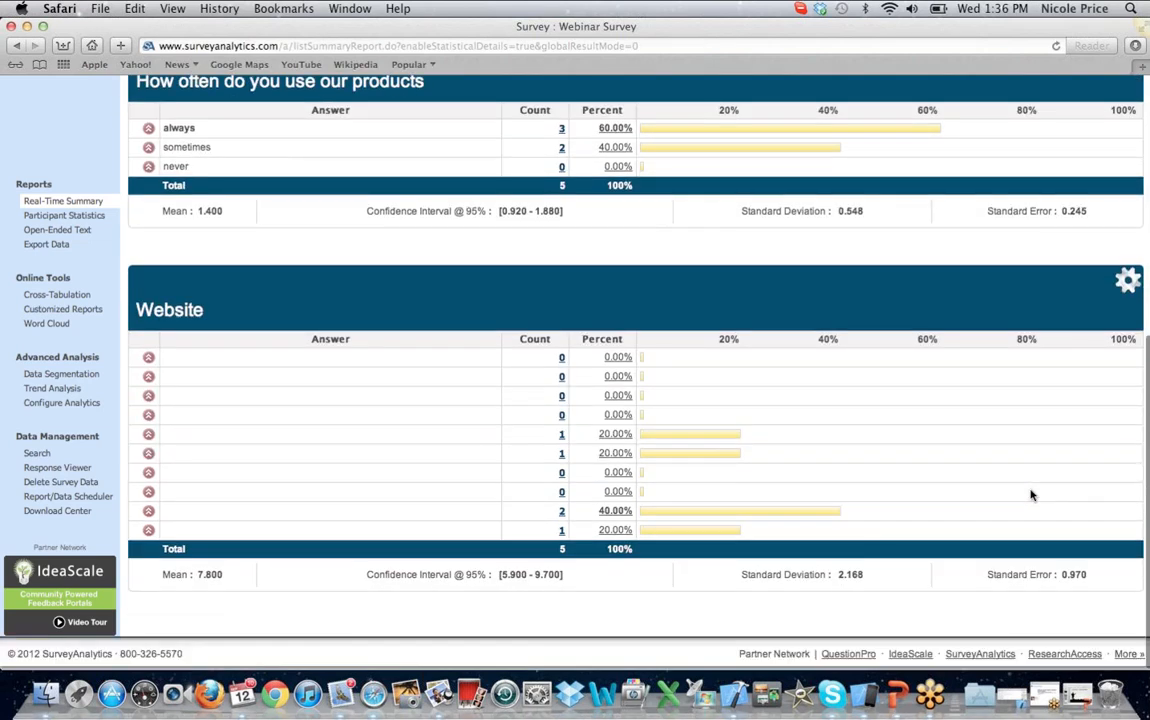
Step: Examine the Website question's custom analysis options for reporting, downloads, cross-segmentation and dashboard configuration, and close them
{"action": "left_click", "coordinate": [1124, 290]}
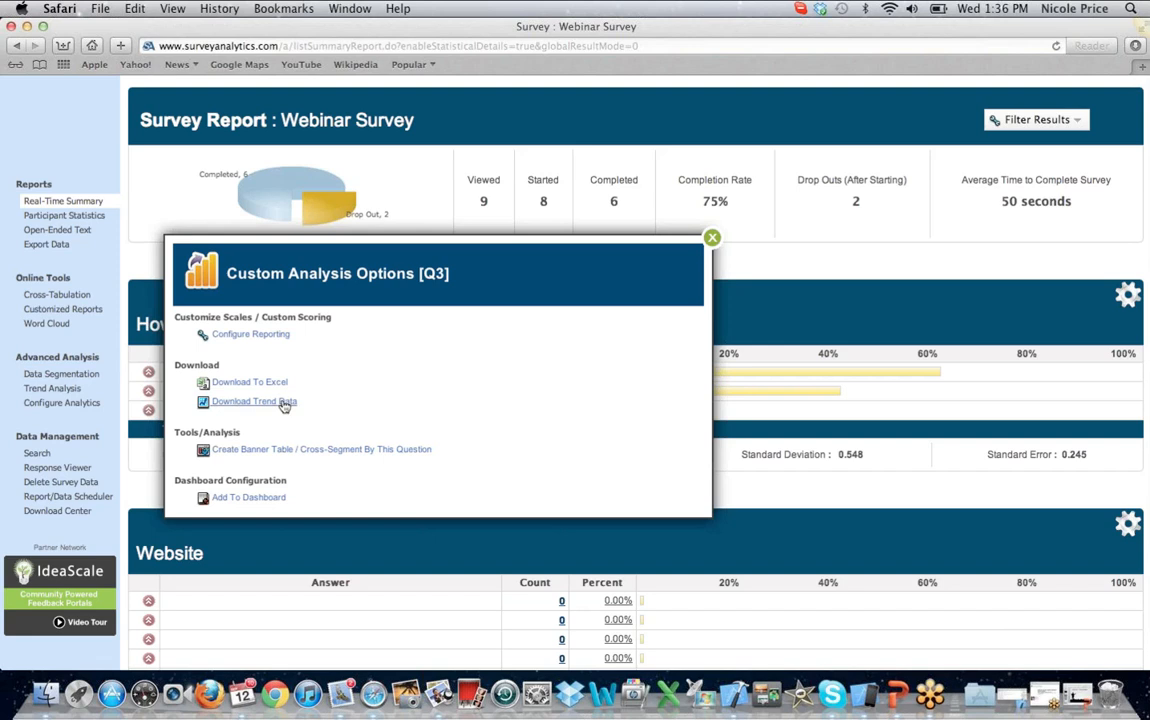
{"action": "scroll", "coordinate": [284, 404], "scroll_direction": "down", "scroll_amount": 1}
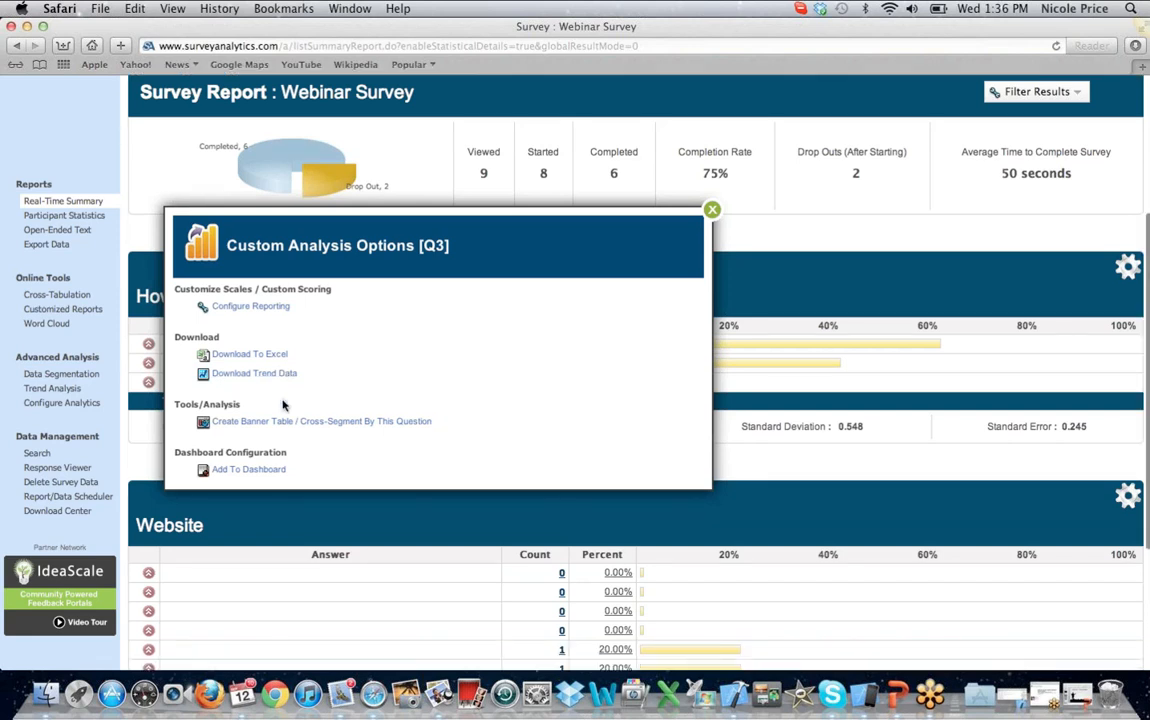
{"action": "scroll", "coordinate": [284, 404], "scroll_direction": "down", "scroll_amount": 1}
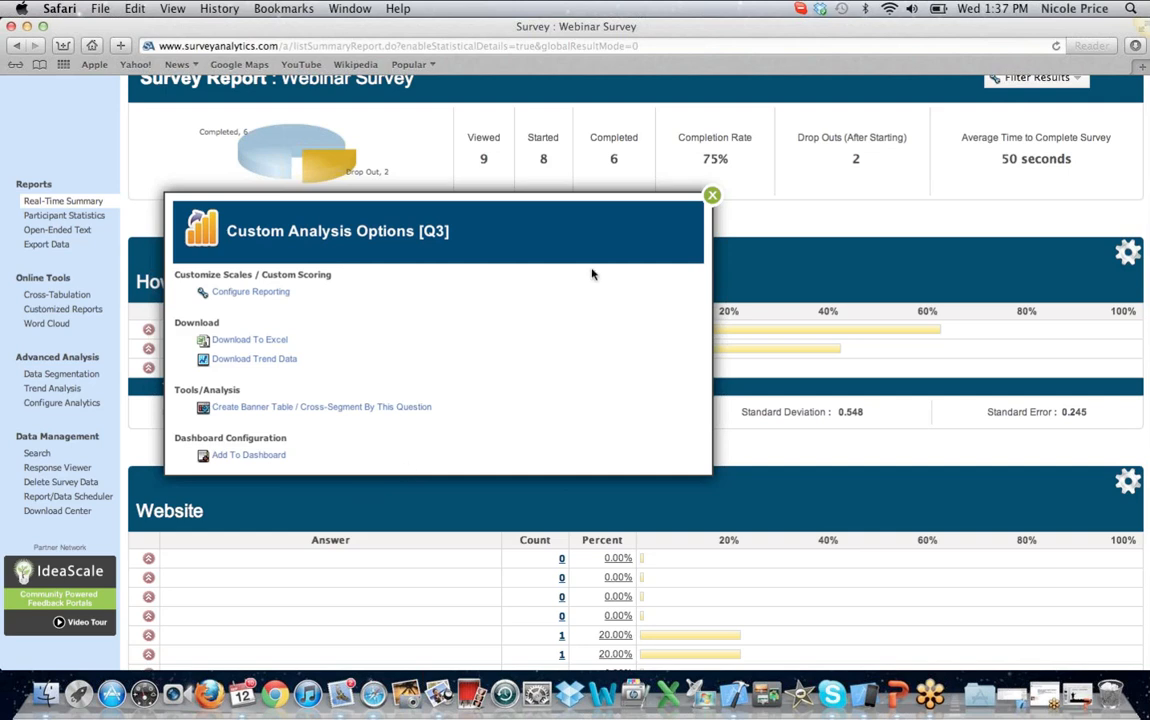
{"action": "left_click", "coordinate": [711, 197]}
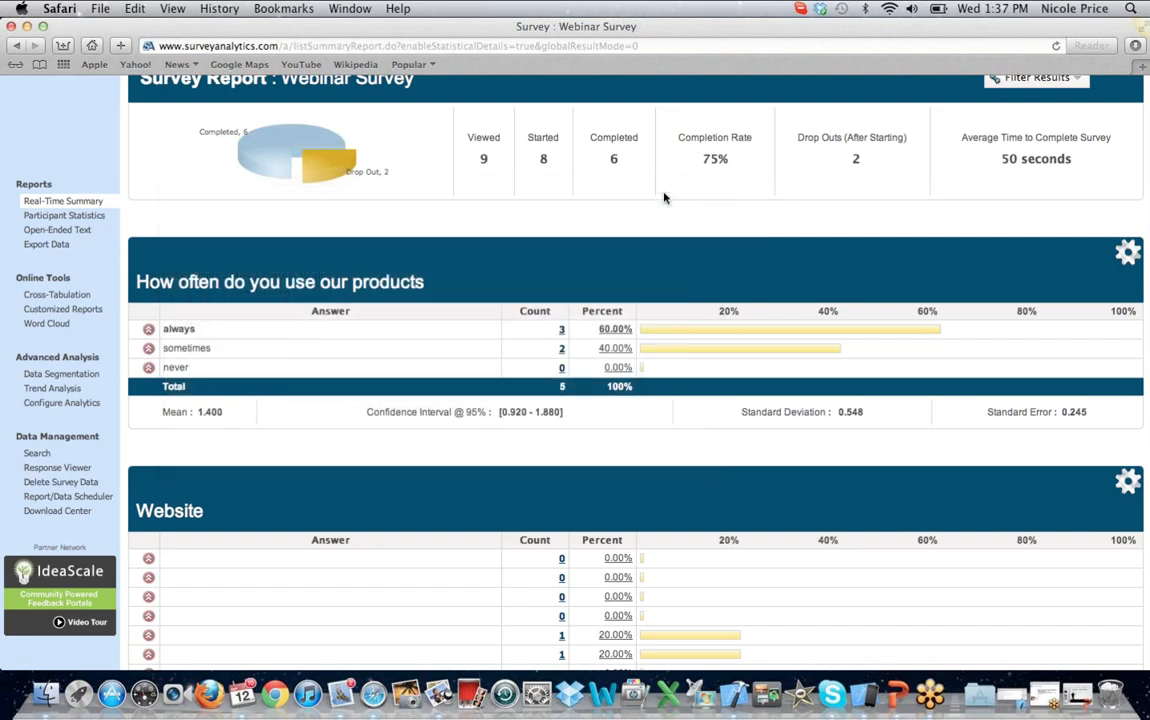
Step: View the summary report's result filters and its options for downloading, printing, sharing and viewing individual responses
{"action": "scroll", "coordinate": [663, 197], "scroll_direction": "up", "scroll_amount": 1}
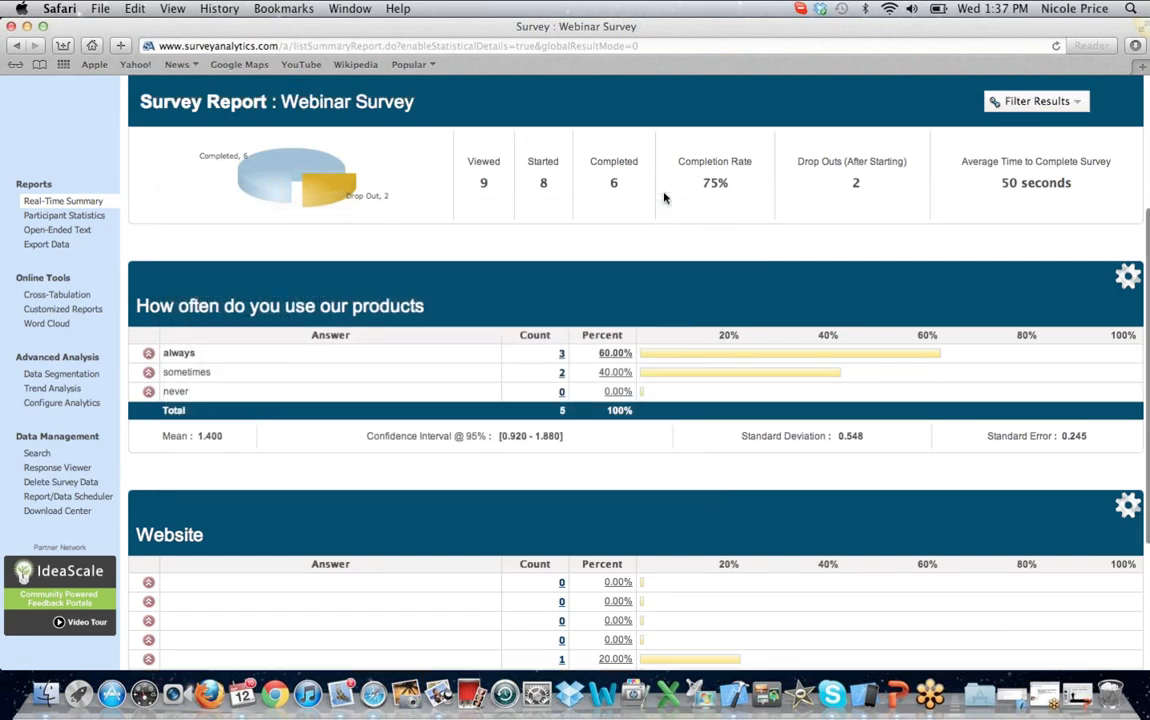
{"action": "scroll", "coordinate": [663, 197], "scroll_direction": "up", "scroll_amount": 10}
{"action": "left_click", "coordinate": [1074, 336]}
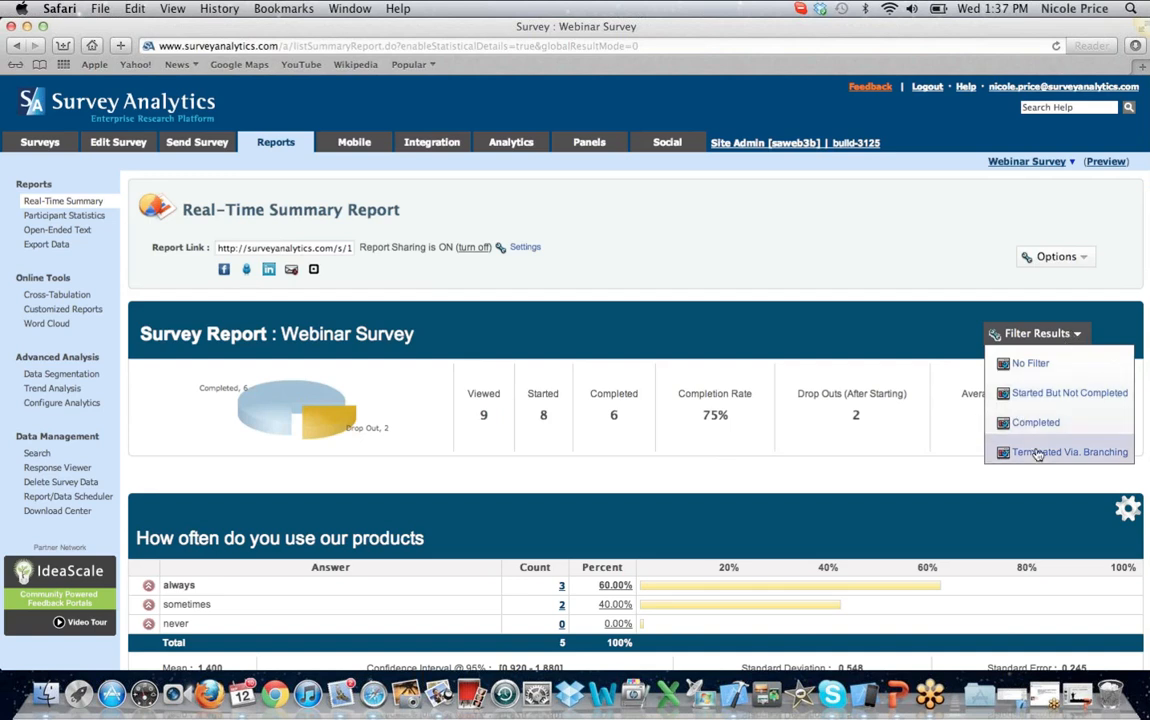
{"action": "left_click", "coordinate": [909, 219]}
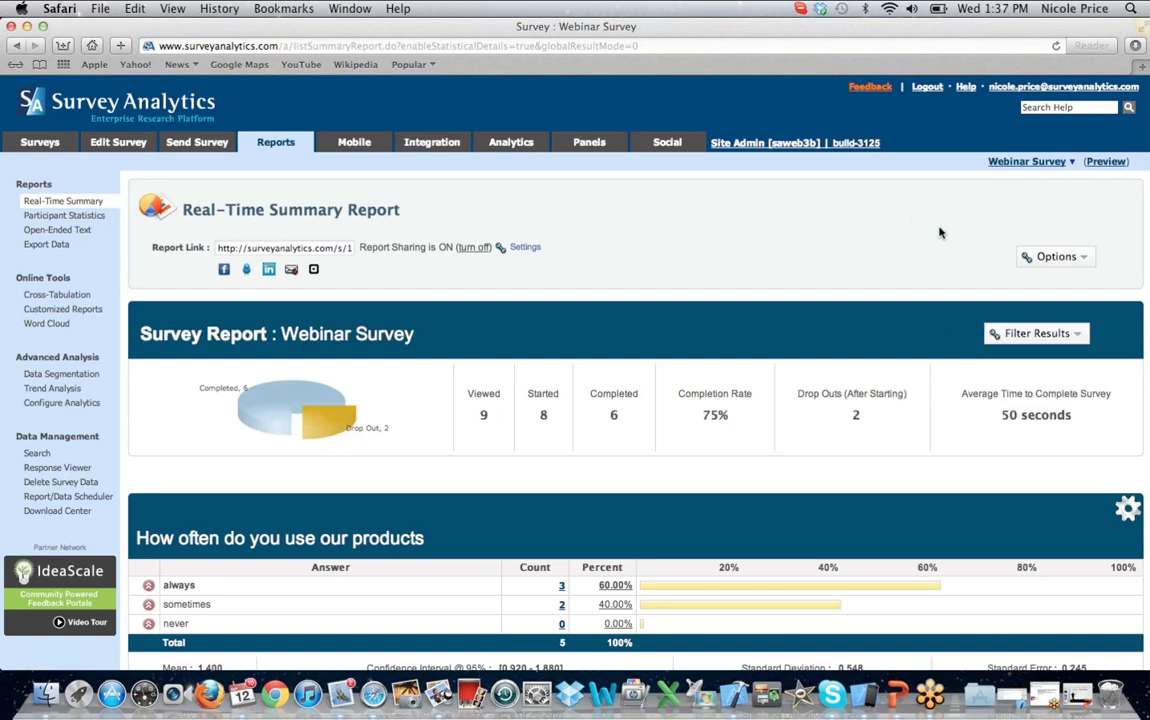
{"action": "left_click", "coordinate": [1085, 258]}
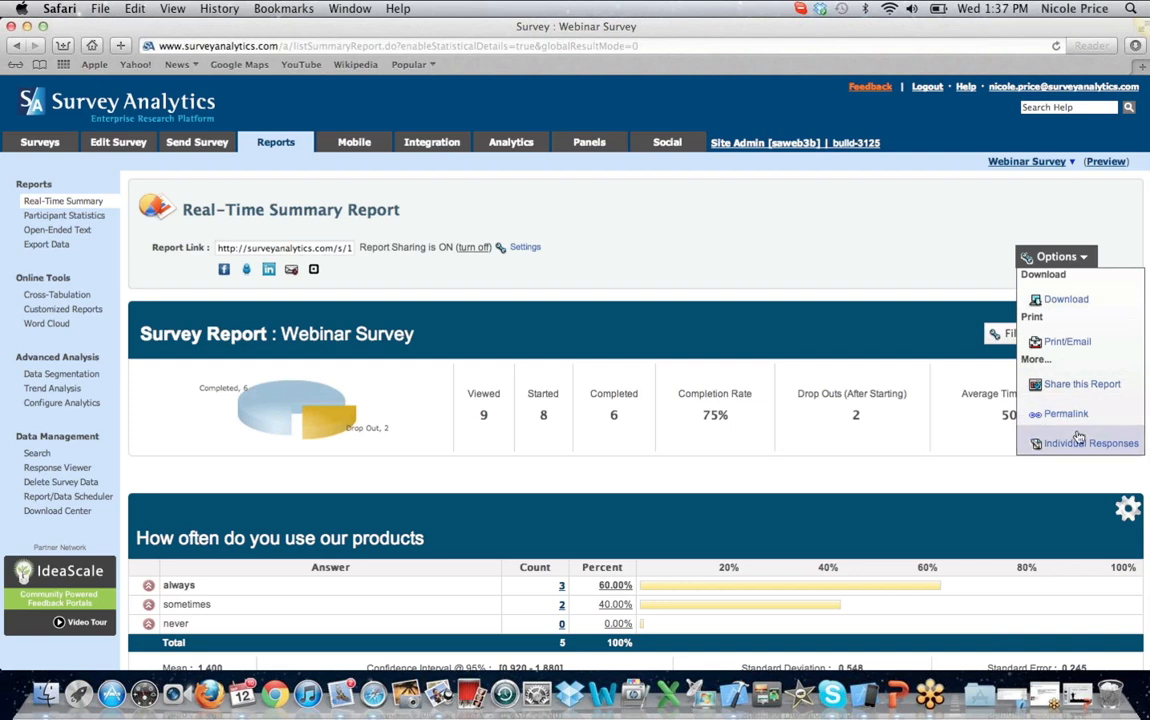
{"action": "left_click", "coordinate": [773, 248]}
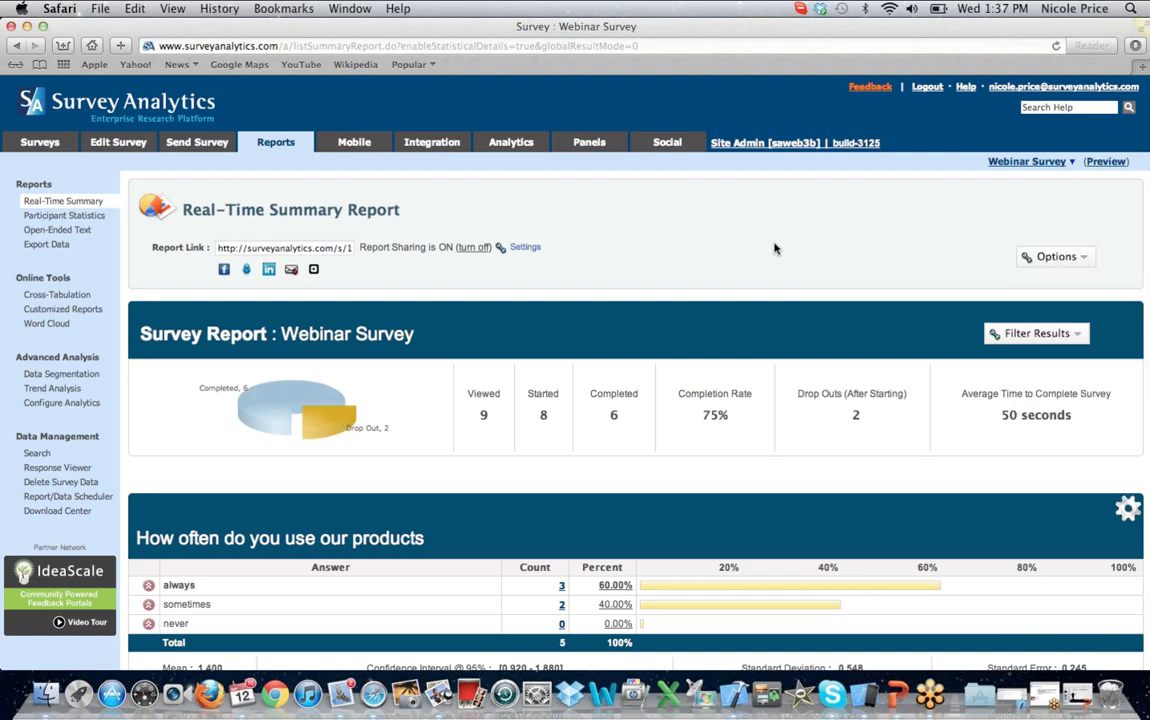
Step: Examine the overall, email invitation and segmentation participant statistics, and open the Open-Ended Text Report
{"action": "left_click", "coordinate": [104, 216]}
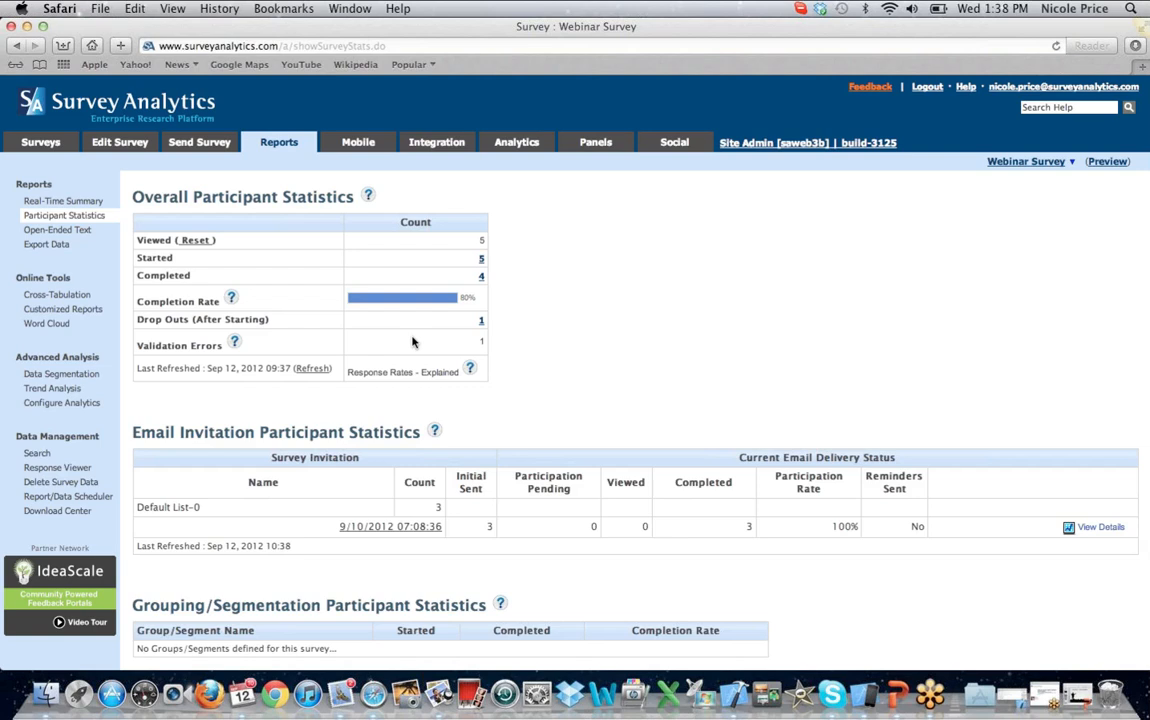
{"action": "scroll", "coordinate": [412, 342], "scroll_direction": "down", "scroll_amount": 2}
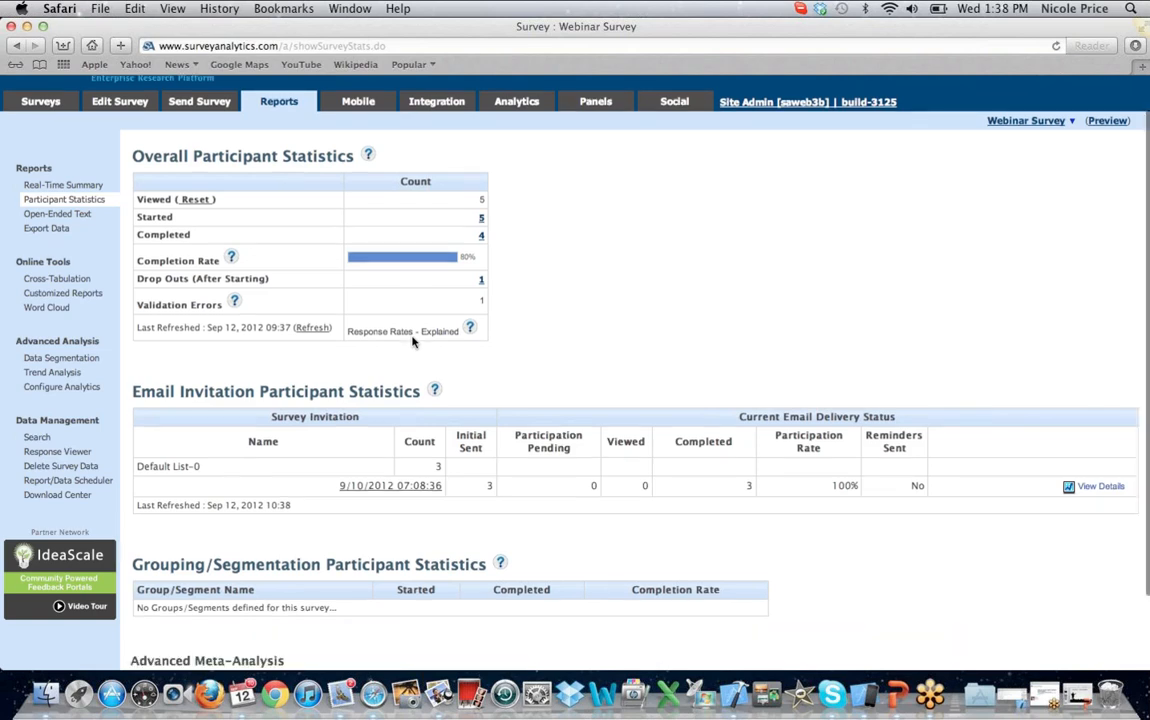
{"action": "scroll", "coordinate": [412, 342], "scroll_direction": "down", "scroll_amount": 4}
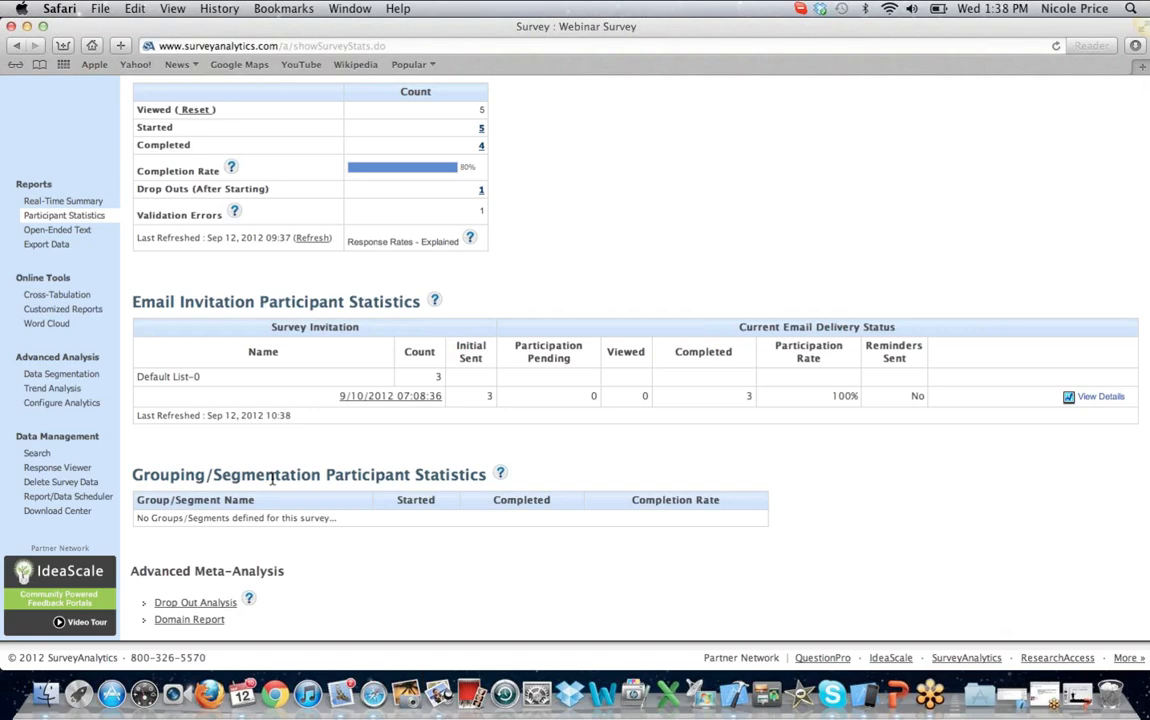
{"action": "scroll", "coordinate": [271, 479], "scroll_direction": "up", "scroll_amount": 3}
{"action": "left_click", "coordinate": [47, 231]}
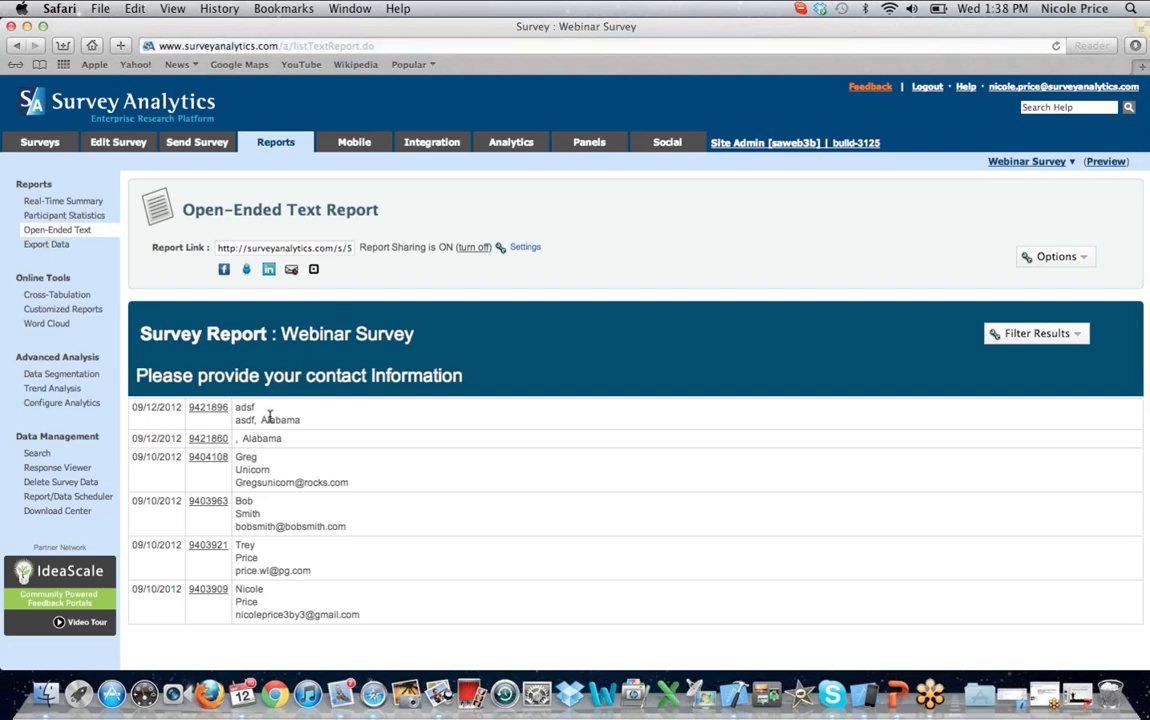
Step: Open the data export page and examine the raw data export's file formats, report options and Time/Response Status filters
{"action": "left_click", "coordinate": [40, 246]}
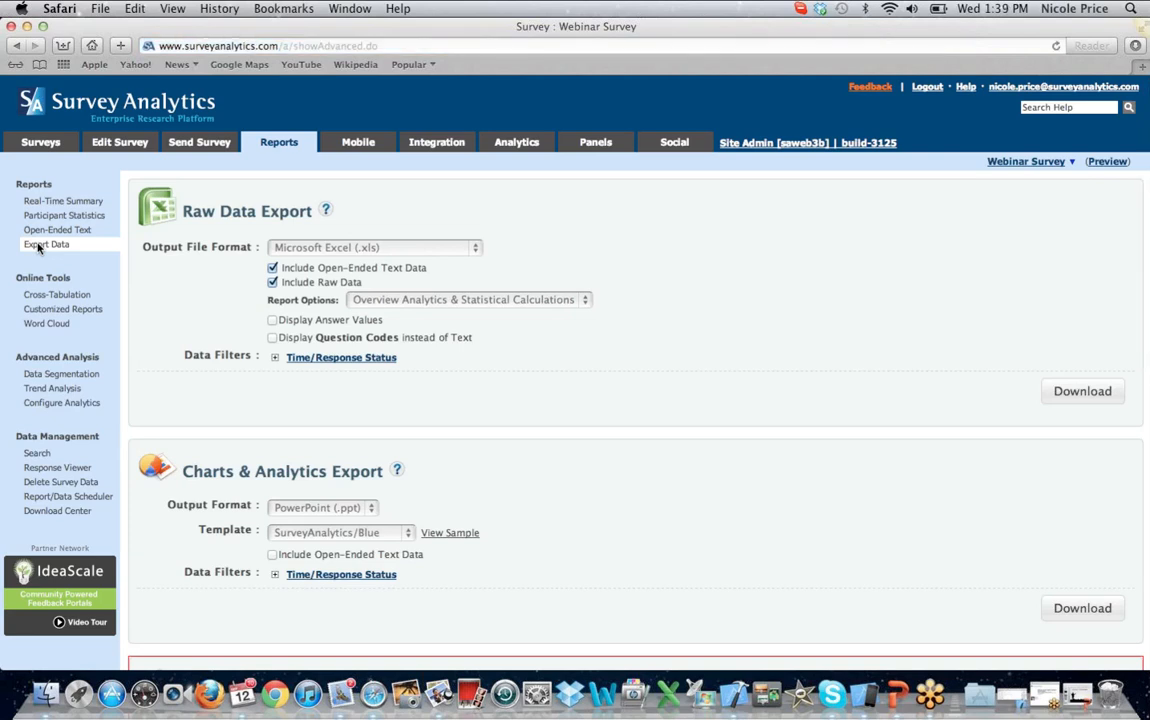
{"action": "left_click", "coordinate": [320, 247]}
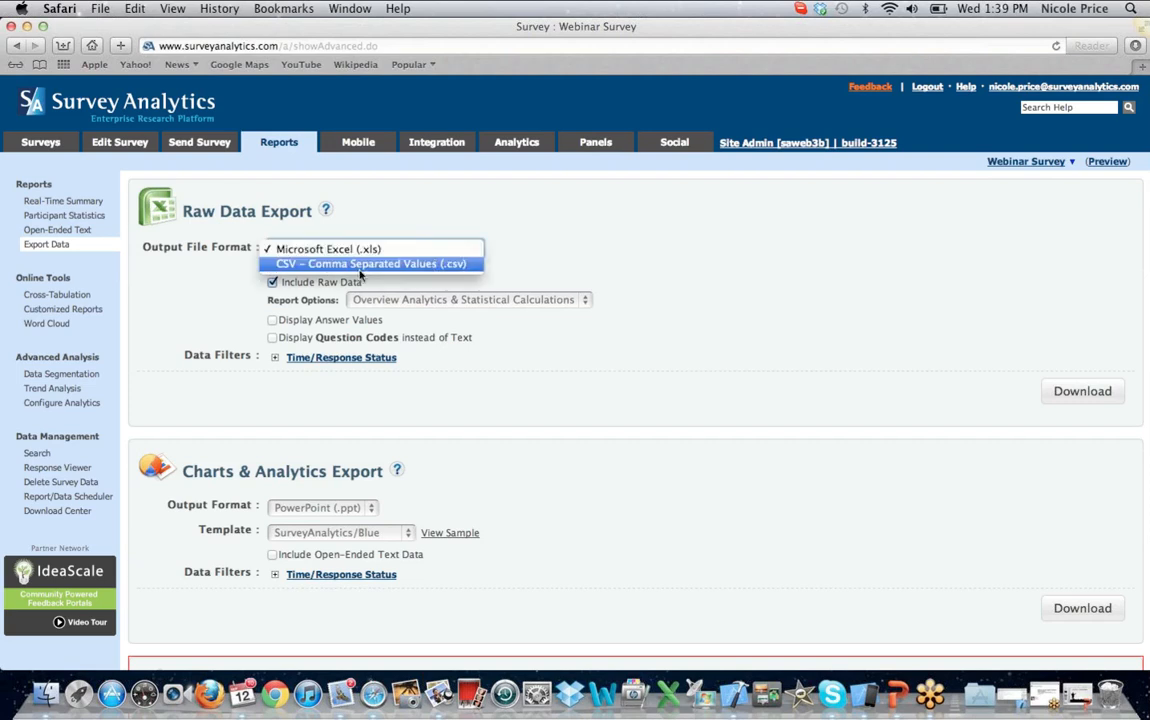
{"action": "left_click", "coordinate": [523, 190]}
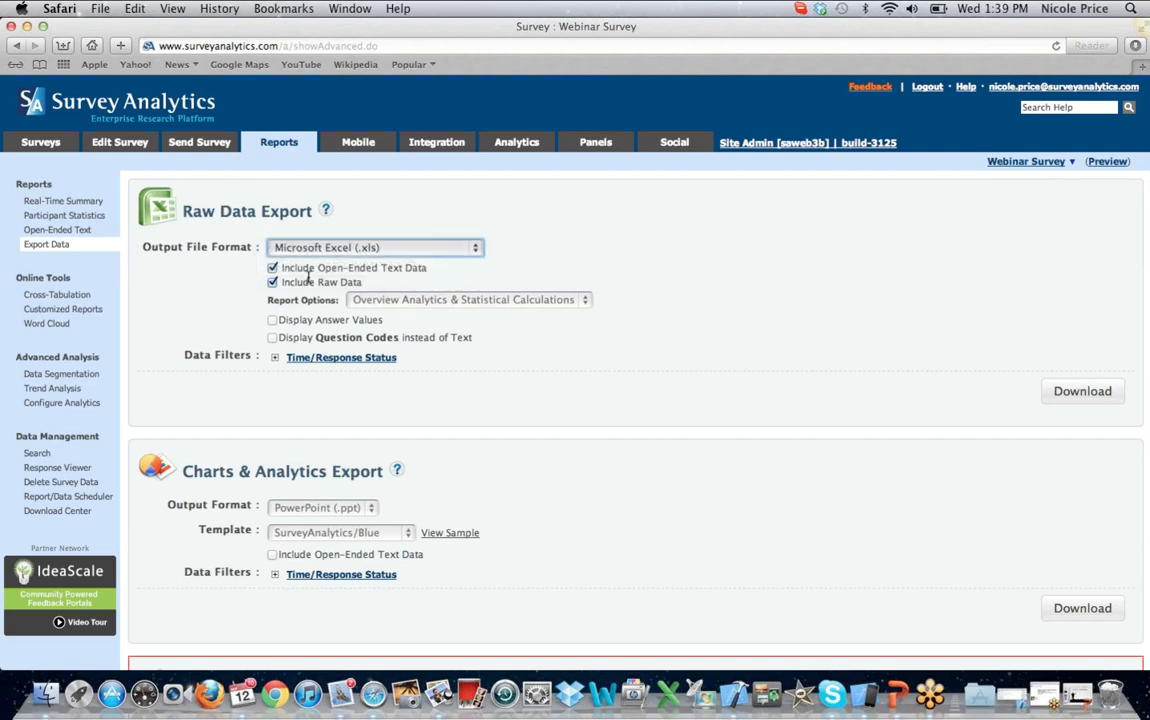
{"action": "left_click", "coordinate": [393, 304]}
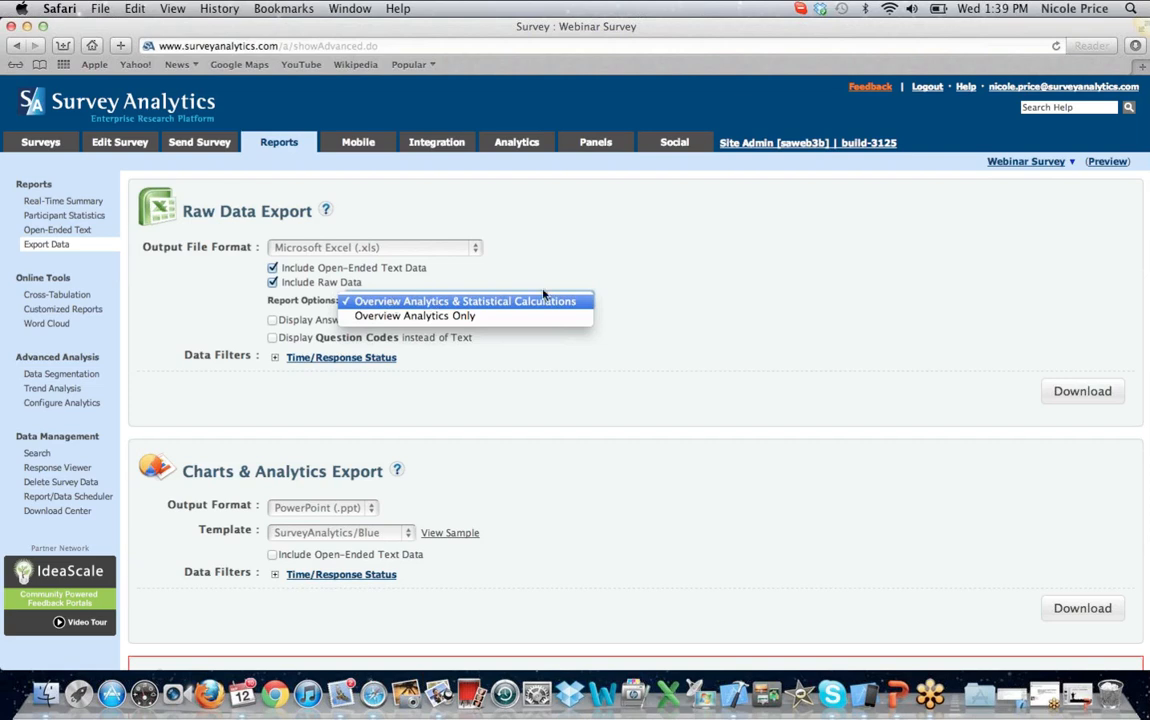
{"action": "left_click", "coordinate": [626, 277]}
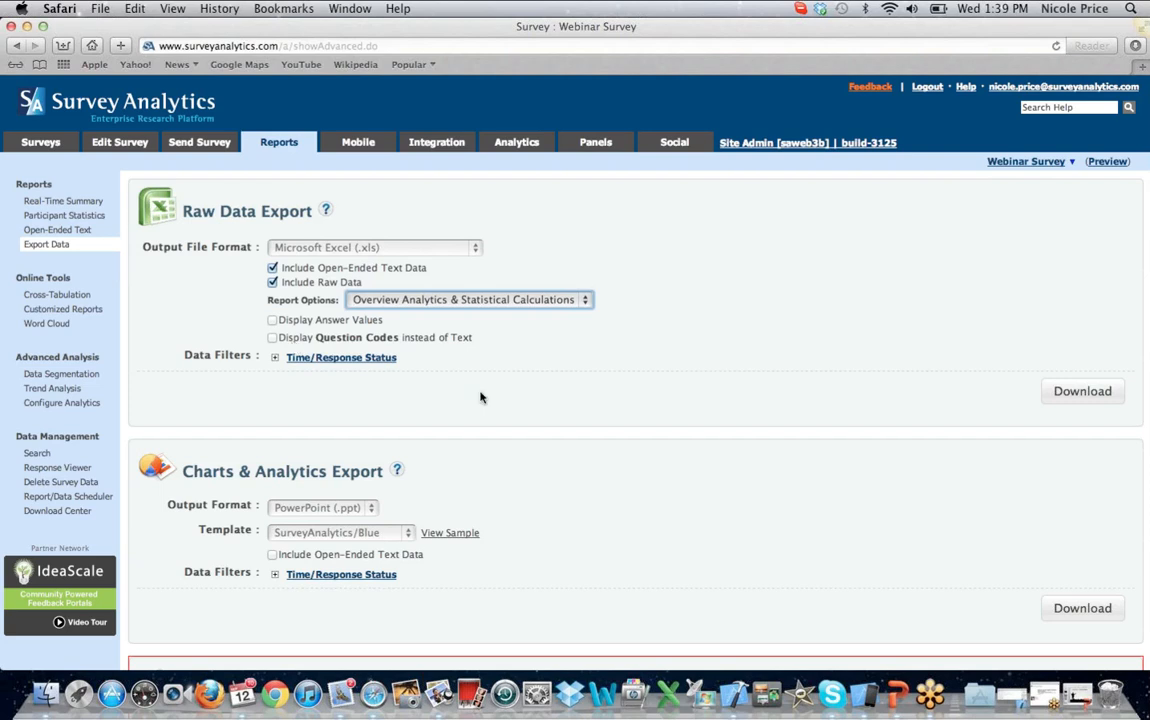
{"action": "scroll", "coordinate": [480, 397], "scroll_direction": "down", "scroll_amount": 1}
{"action": "scroll", "coordinate": [480, 397], "scroll_direction": "down", "scroll_amount": 1}
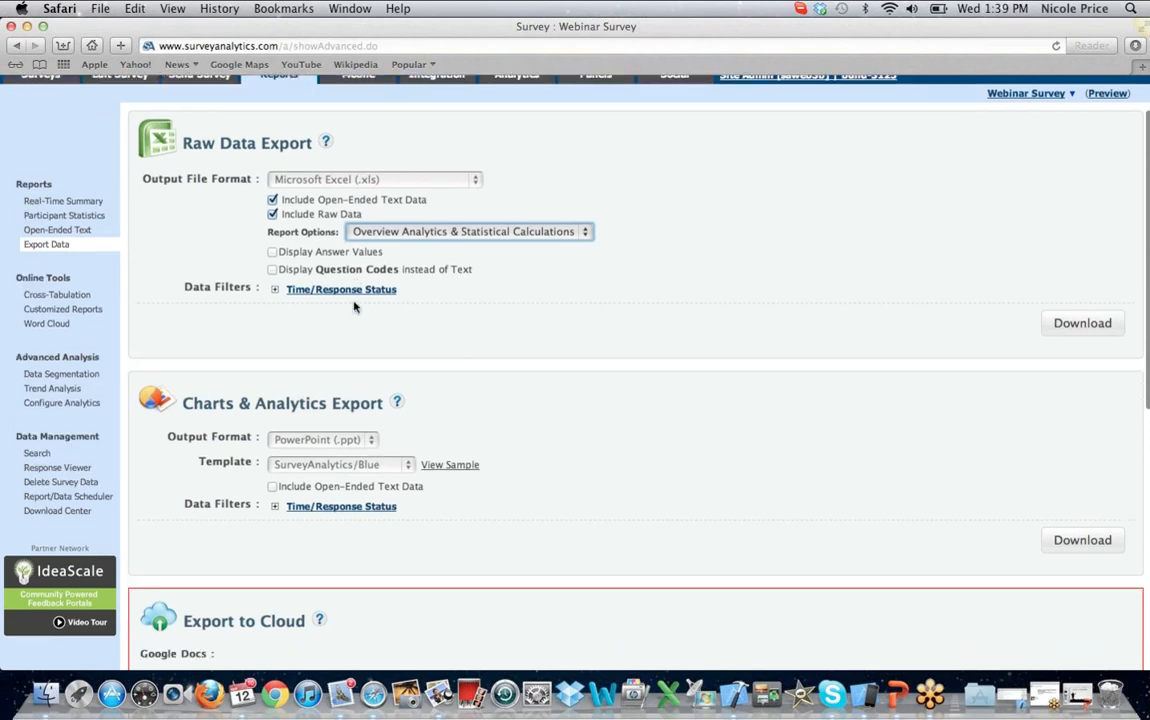
{"action": "left_click", "coordinate": [349, 290]}
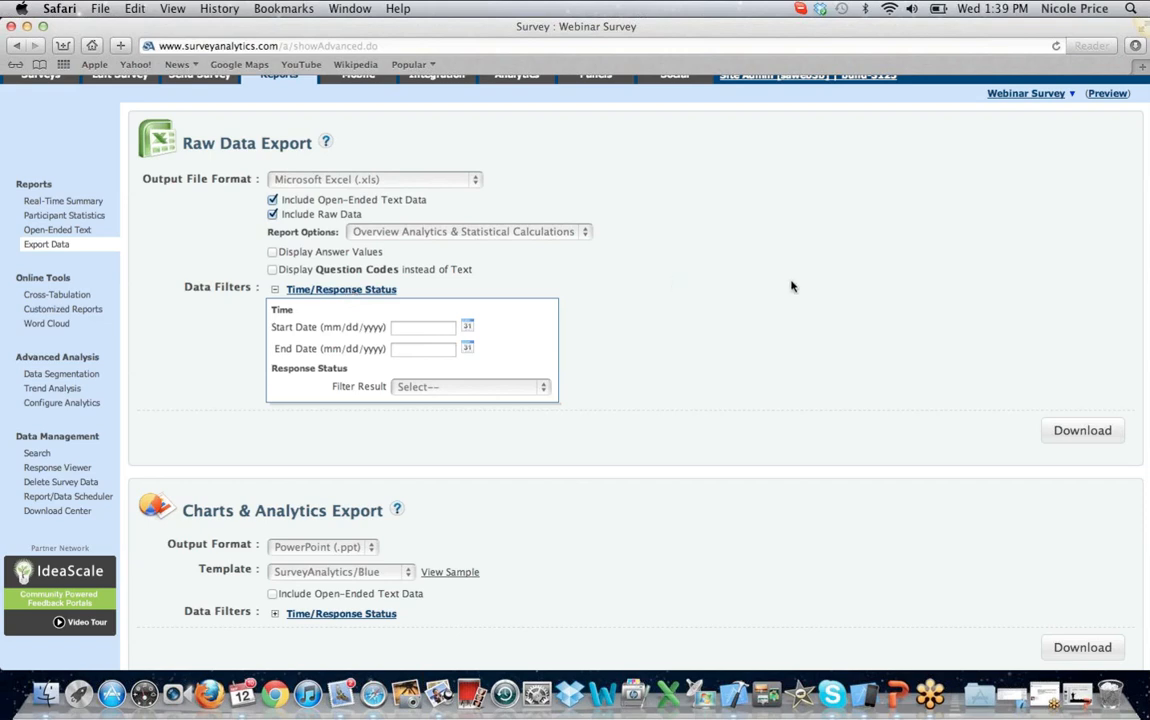
Step: Examine the cloud and statistical package exports, and check the output formats for Charts & Analytics Export, keeping PowerPoint (.ppt)
{"action": "scroll", "coordinate": [791, 287], "scroll_direction": "down", "scroll_amount": 2}
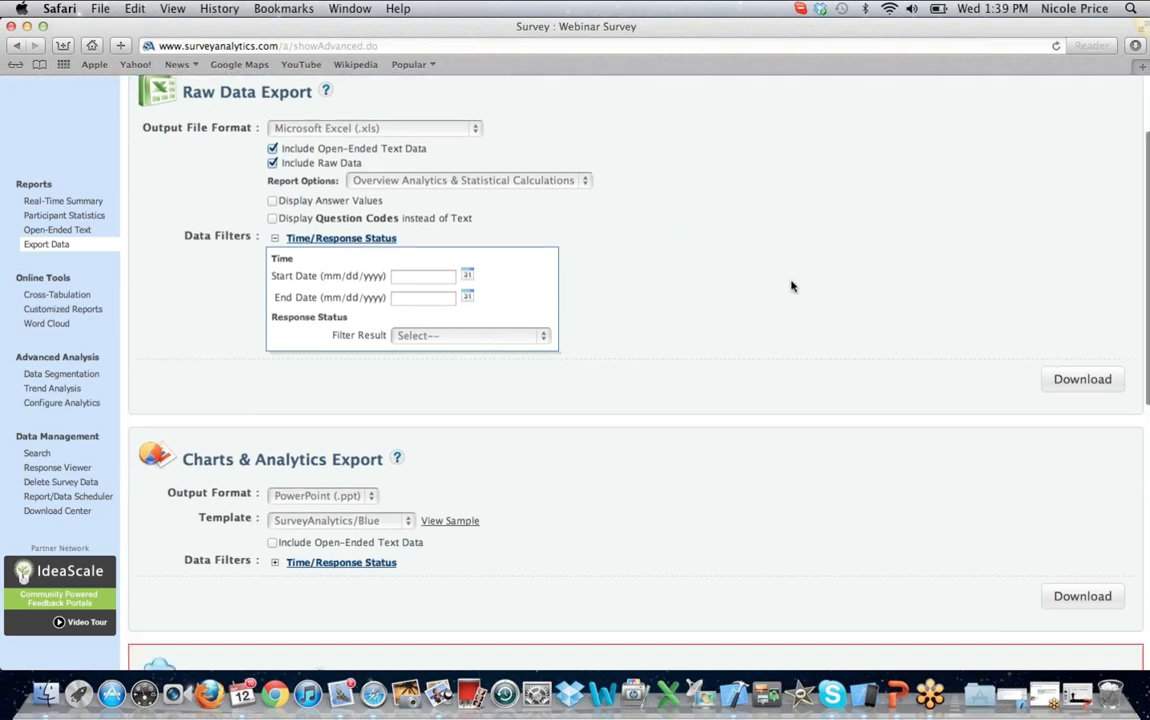
{"action": "scroll", "coordinate": [791, 287], "scroll_direction": "down", "scroll_amount": 3}
{"action": "scroll", "coordinate": [791, 287], "scroll_direction": "down", "scroll_amount": 8}
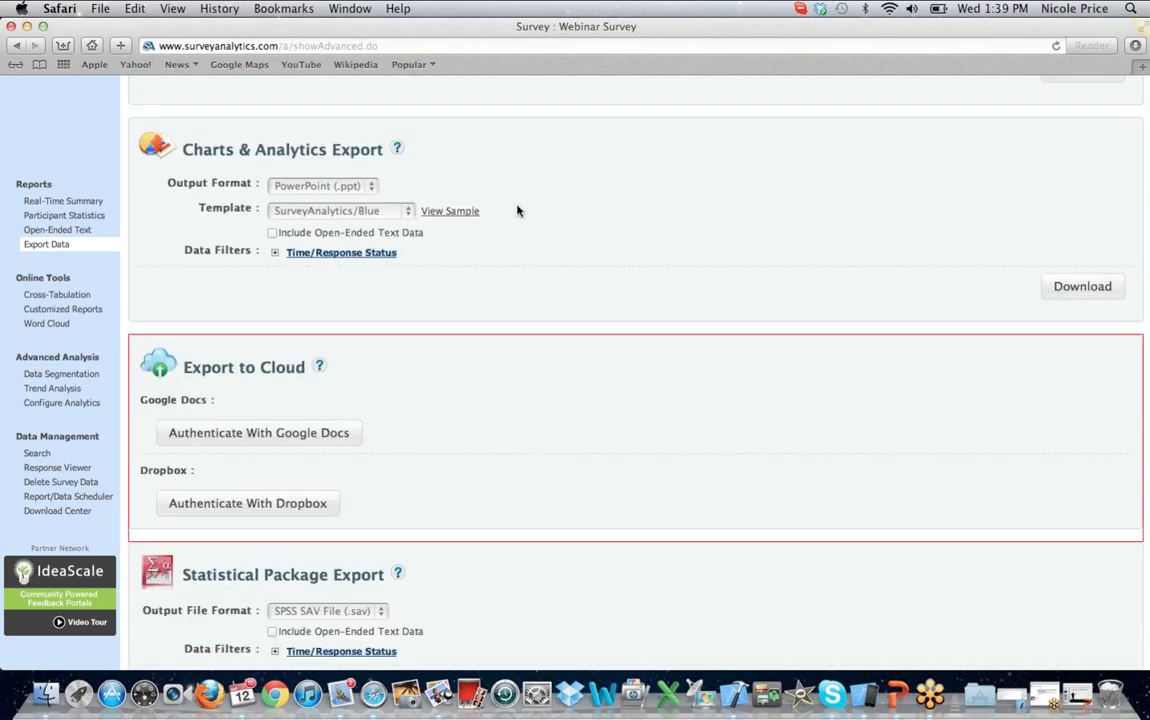
{"action": "scroll", "coordinate": [517, 210], "scroll_direction": "up", "scroll_amount": 5}
{"action": "scroll", "coordinate": [517, 210], "scroll_direction": "up", "scroll_amount": 4}
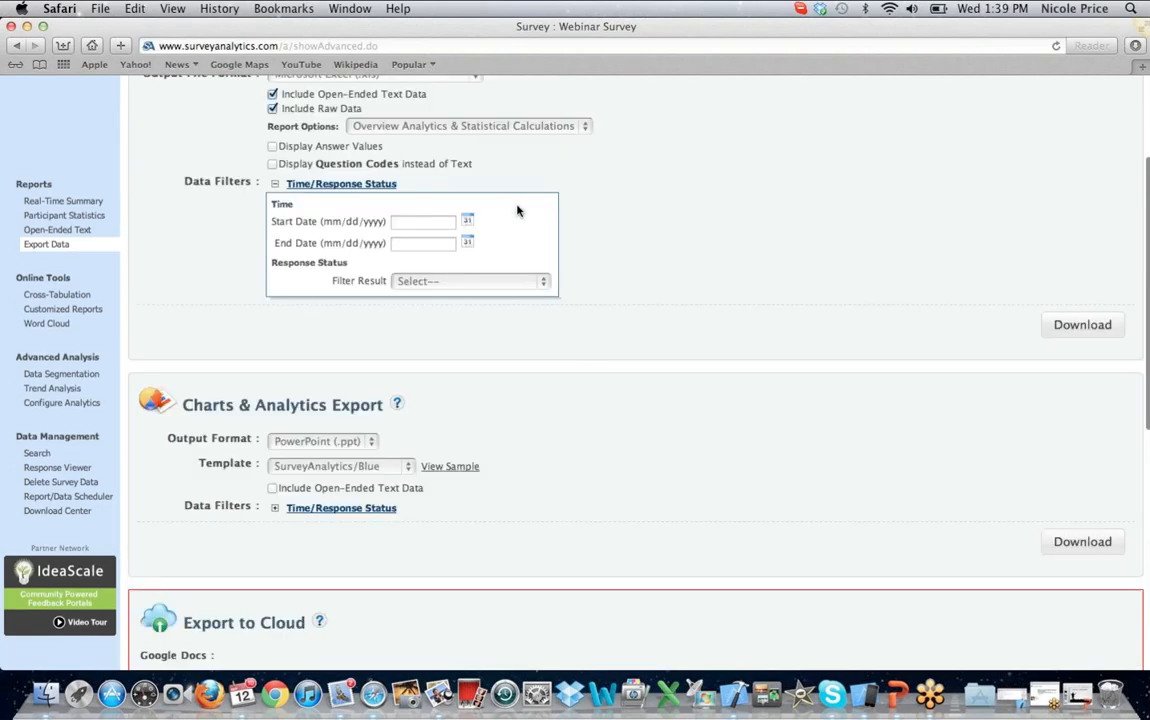
{"action": "scroll", "coordinate": [517, 210], "scroll_direction": "down", "scroll_amount": 4}
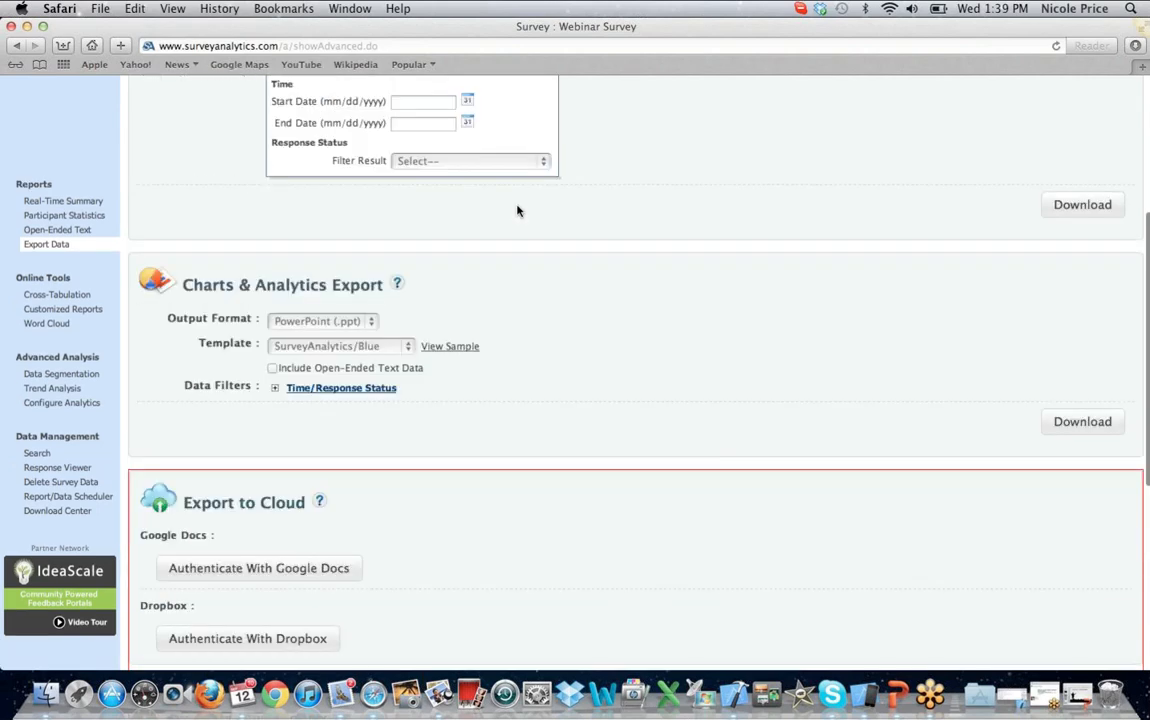
{"action": "scroll", "coordinate": [517, 210], "scroll_direction": "down", "scroll_amount": 4}
{"action": "left_click", "coordinate": [320, 207]}
{"action": "left_click", "coordinate": [286, 254]}
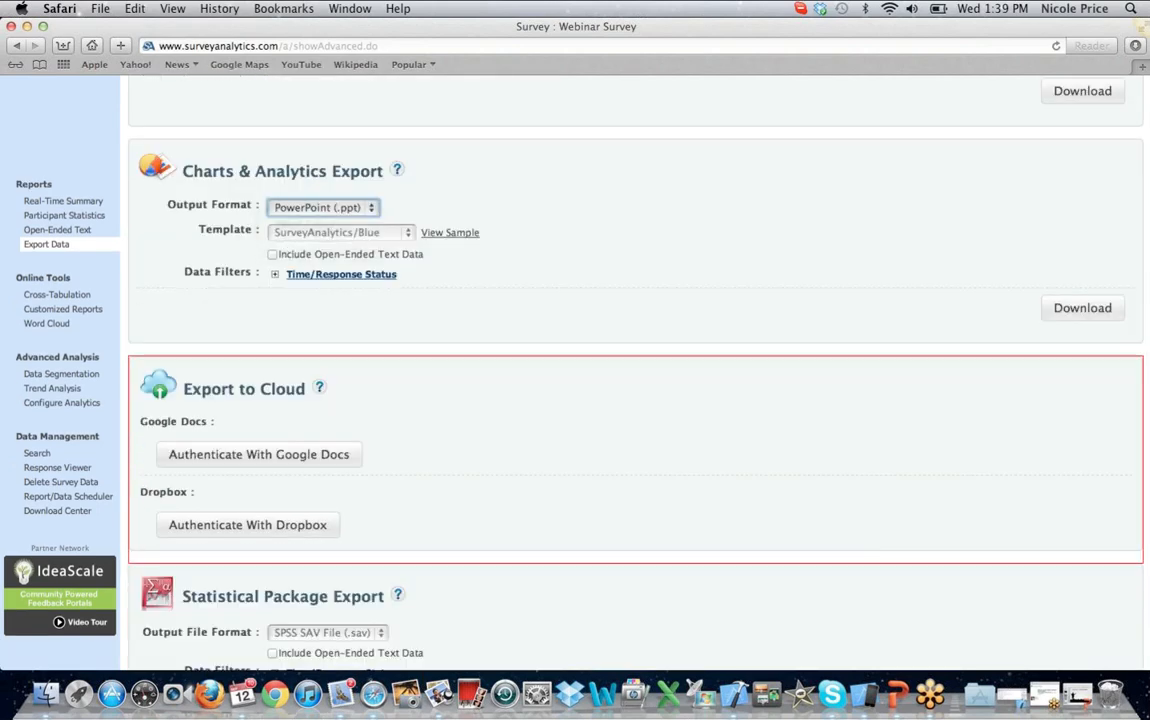
Step: Check the PowerPoint templates for Charts & Analytics Export, keeping SurveyAnalytics/Blue, and examine the cloud, statistical package and SQL import export sections
{"action": "left_click", "coordinate": [345, 234]}
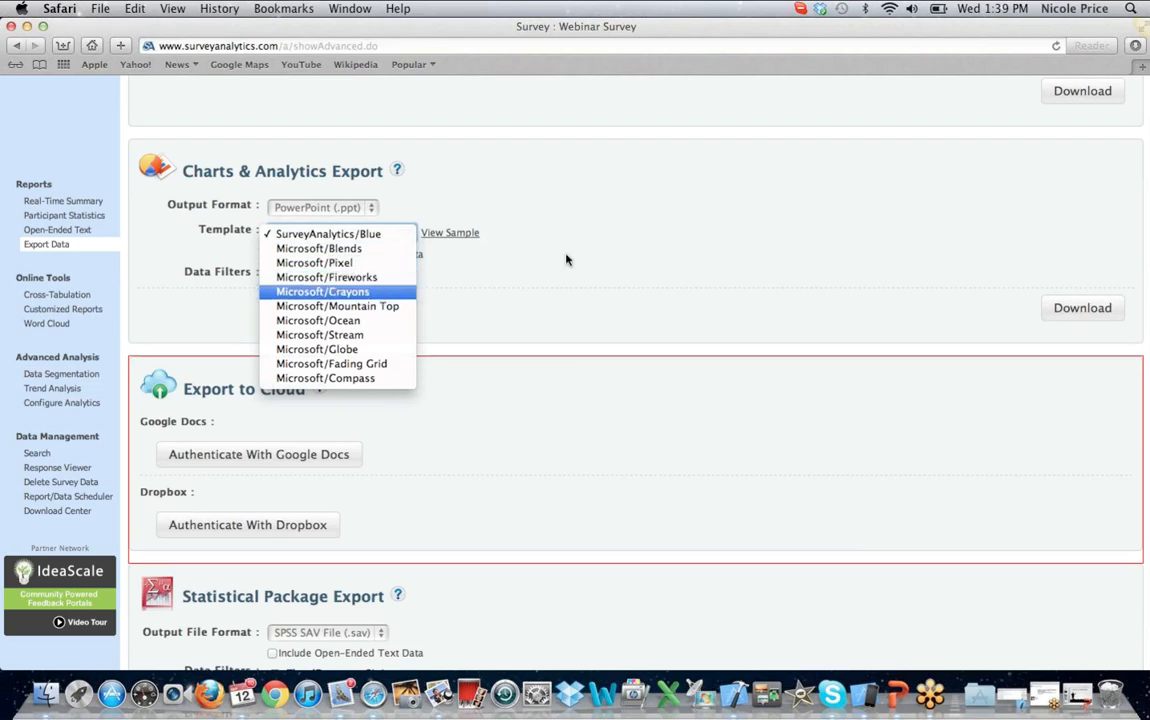
{"action": "left_click", "coordinate": [684, 234]}
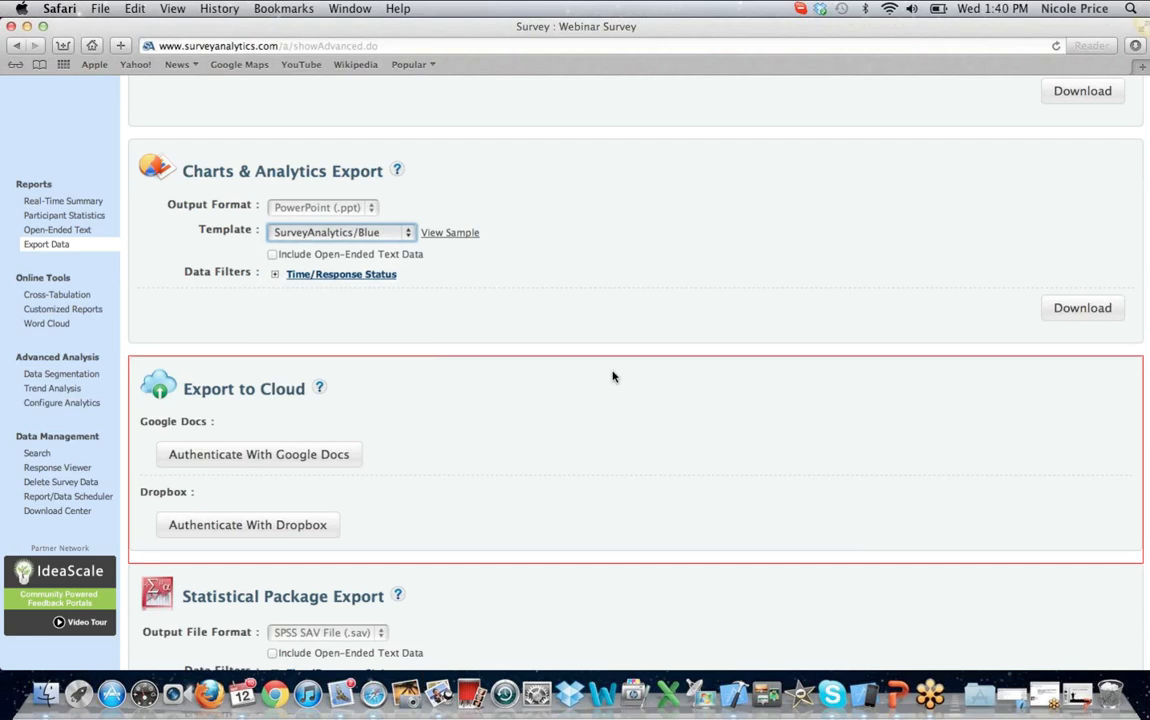
{"action": "scroll", "coordinate": [613, 376], "scroll_direction": "down", "scroll_amount": 1}
{"action": "scroll", "coordinate": [362, 272], "scroll_direction": "down", "scroll_amount": 1}
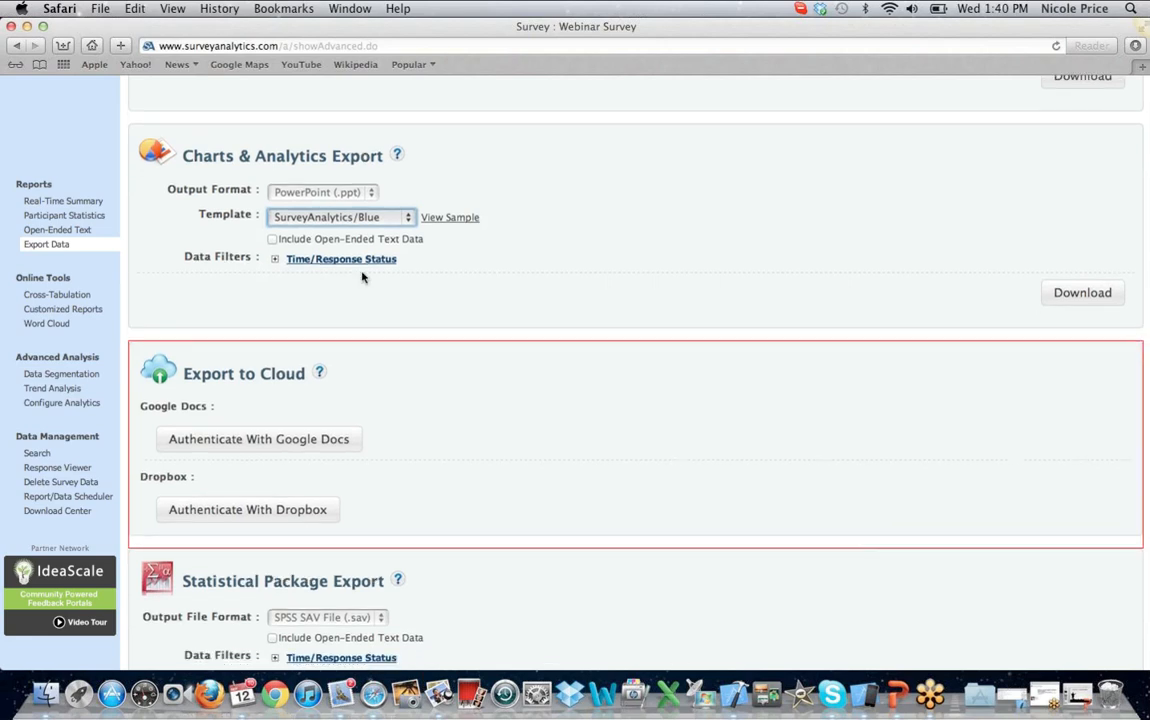
{"action": "scroll", "coordinate": [362, 277], "scroll_direction": "down", "scroll_amount": 2}
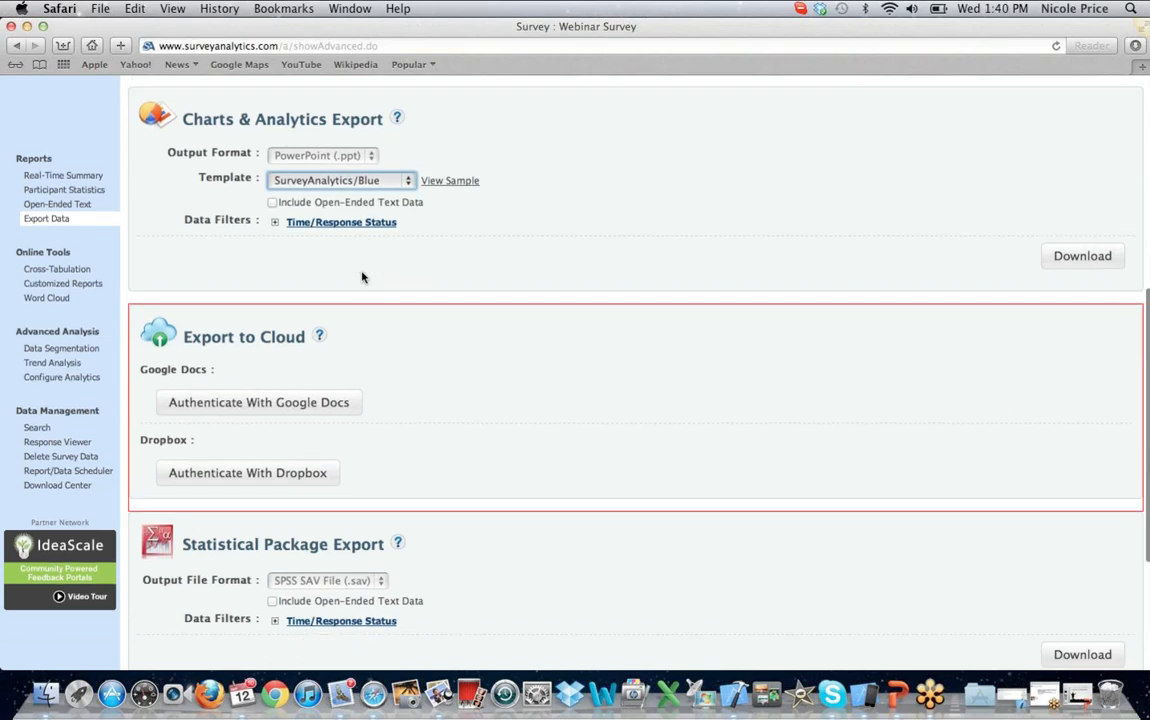
{"action": "scroll", "coordinate": [362, 277], "scroll_direction": "down", "scroll_amount": 5}
{"action": "scroll", "coordinate": [362, 277], "scroll_direction": "down", "scroll_amount": 1}
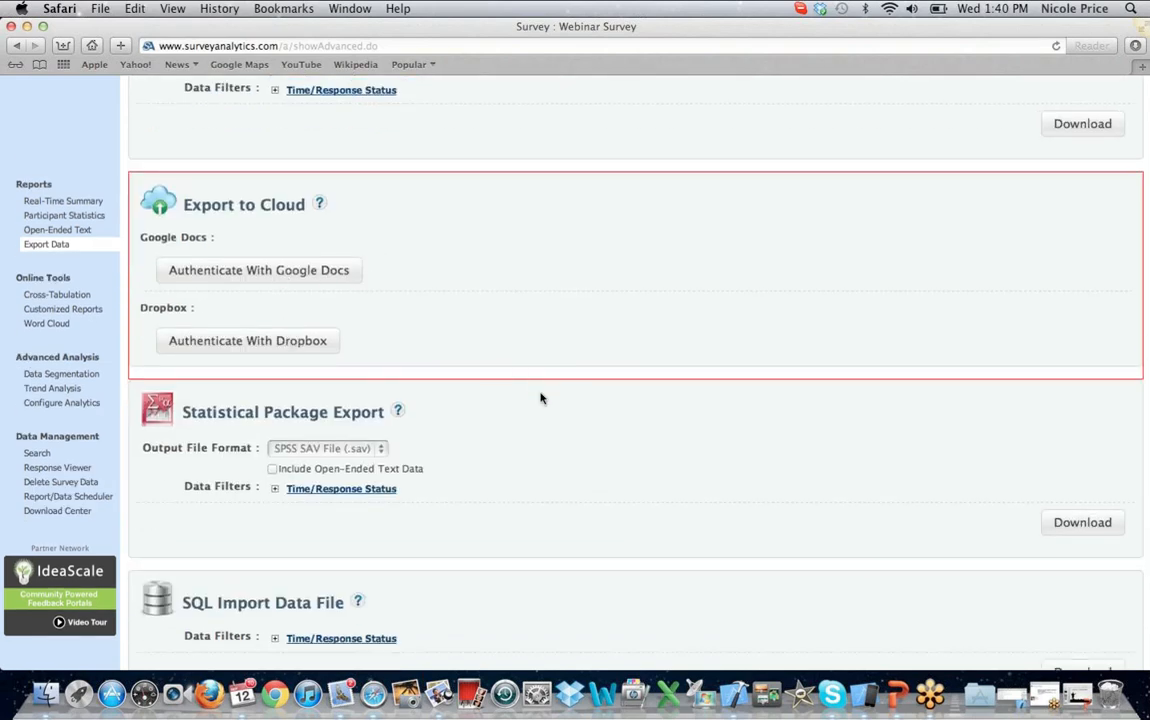
{"action": "scroll", "coordinate": [540, 398], "scroll_direction": "down", "scroll_amount": 2}
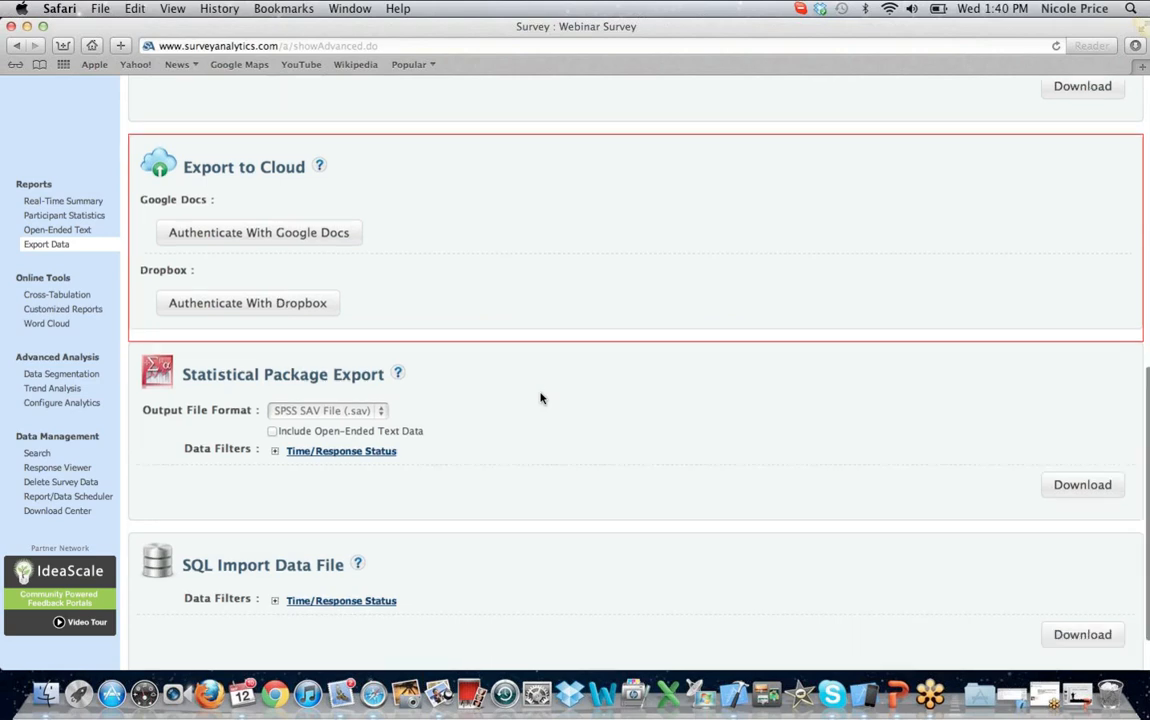
{"action": "scroll", "coordinate": [540, 398], "scroll_direction": "down", "scroll_amount": 3}
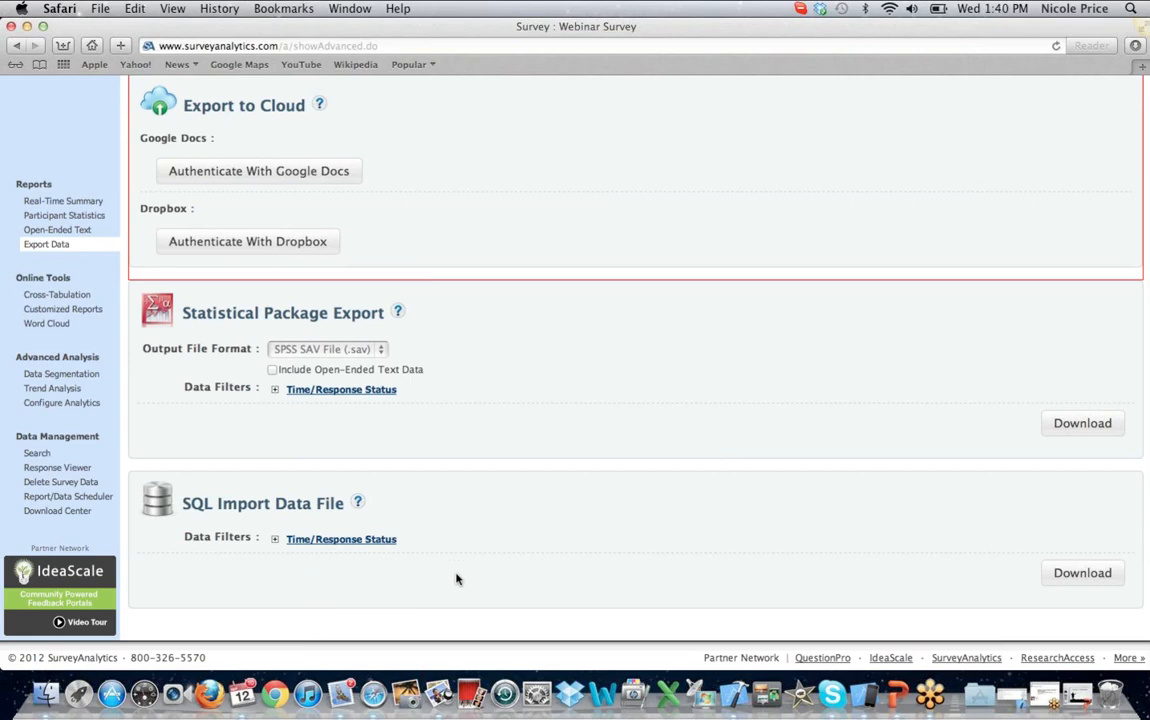
{"action": "scroll", "coordinate": [456, 578], "scroll_direction": "up", "scroll_amount": 2}
{"action": "scroll", "coordinate": [456, 579], "scroll_direction": "up", "scroll_amount": 3}
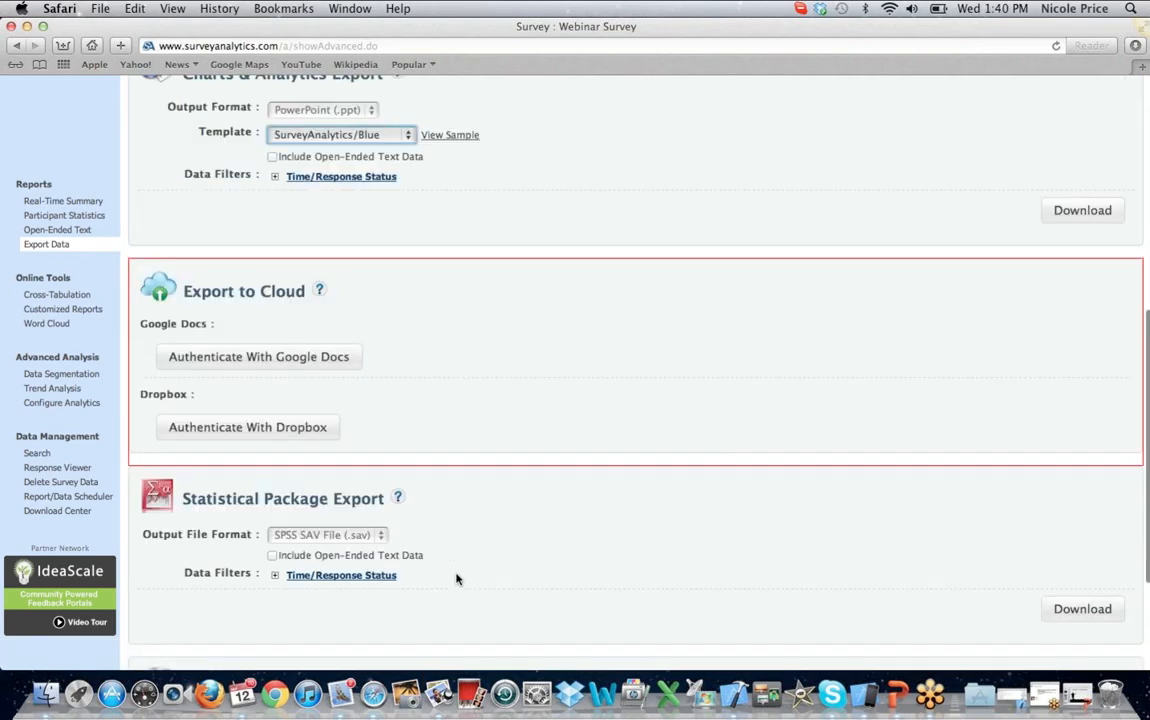
{"action": "scroll", "coordinate": [456, 578], "scroll_direction": "up", "scroll_amount": 10}
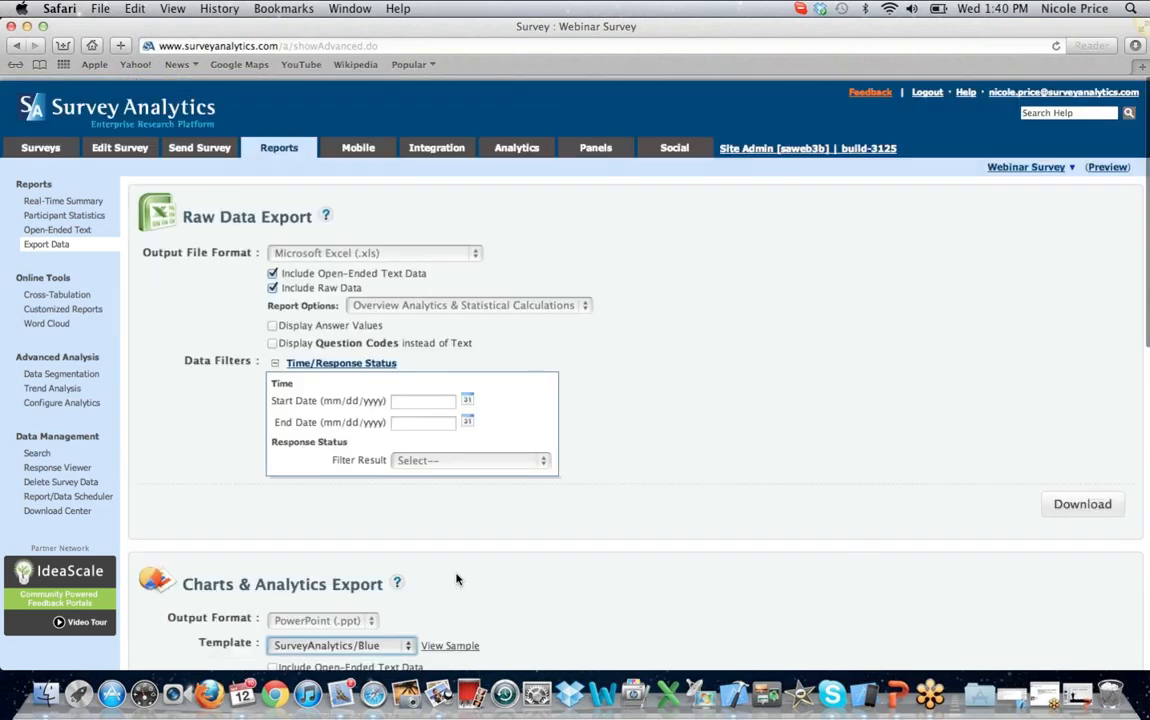
Step: Examine the Cross-Tabulation and Banner/Pivot Tables settings, and open the Customized Reports list
{"action": "left_click", "coordinate": [60, 295]}
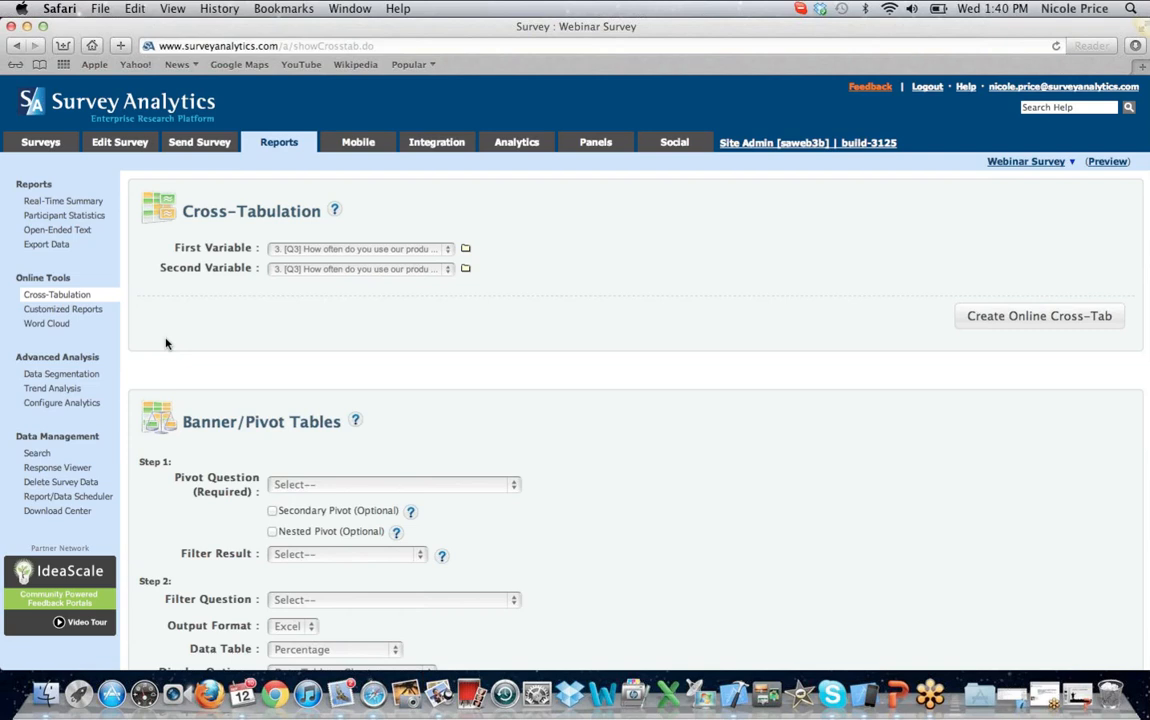
{"action": "scroll", "coordinate": [166, 343], "scroll_direction": "down", "scroll_amount": 1}
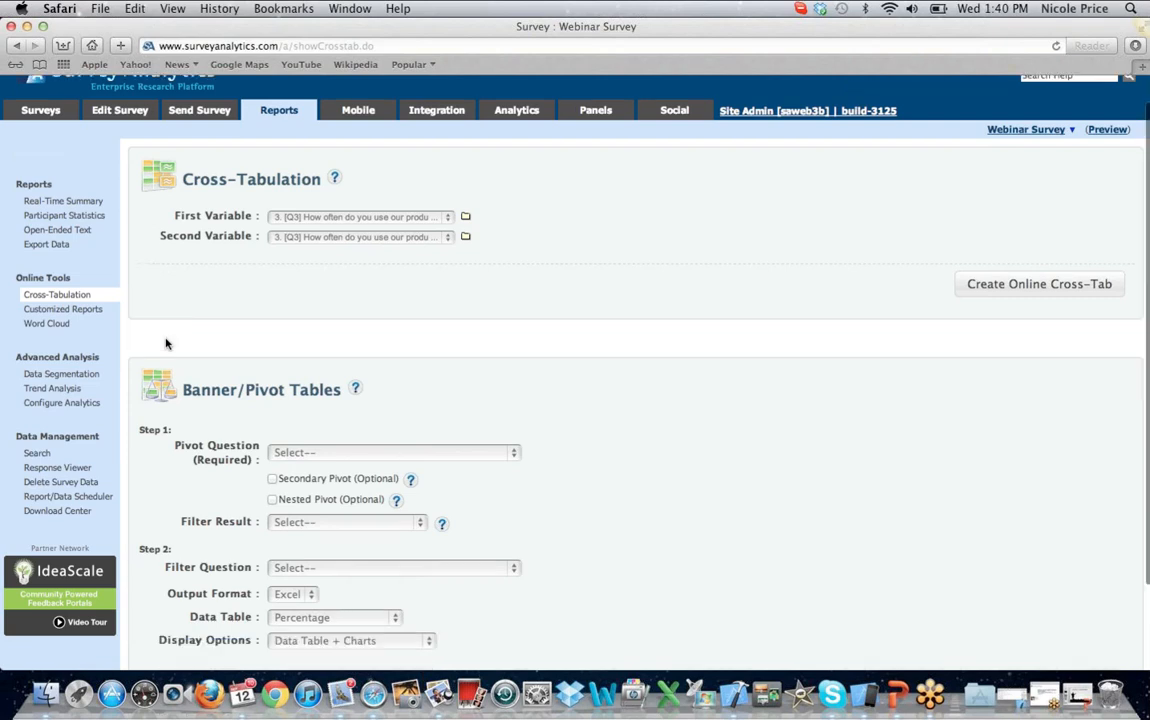
{"action": "scroll", "coordinate": [166, 343], "scroll_direction": "down", "scroll_amount": 1}
{"action": "left_click", "coordinate": [106, 312]}
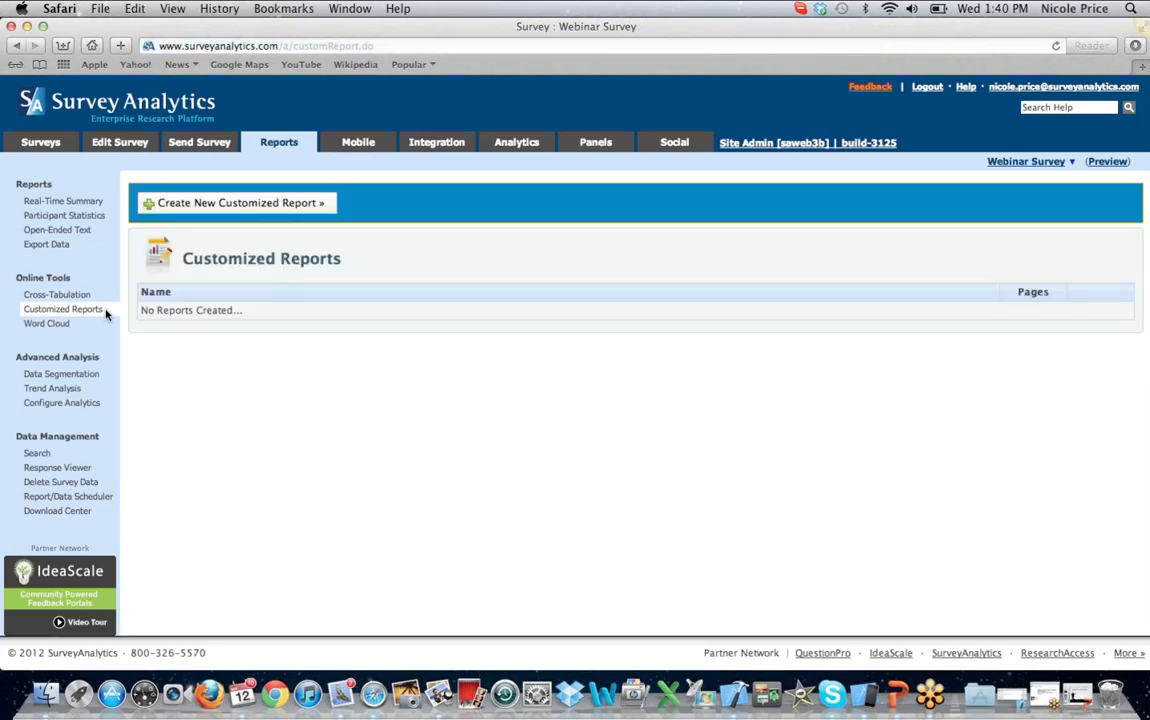
Step: Open the Word Cloud report and examine the cloud generated for the First Name question
{"action": "left_click", "coordinate": [57, 324]}
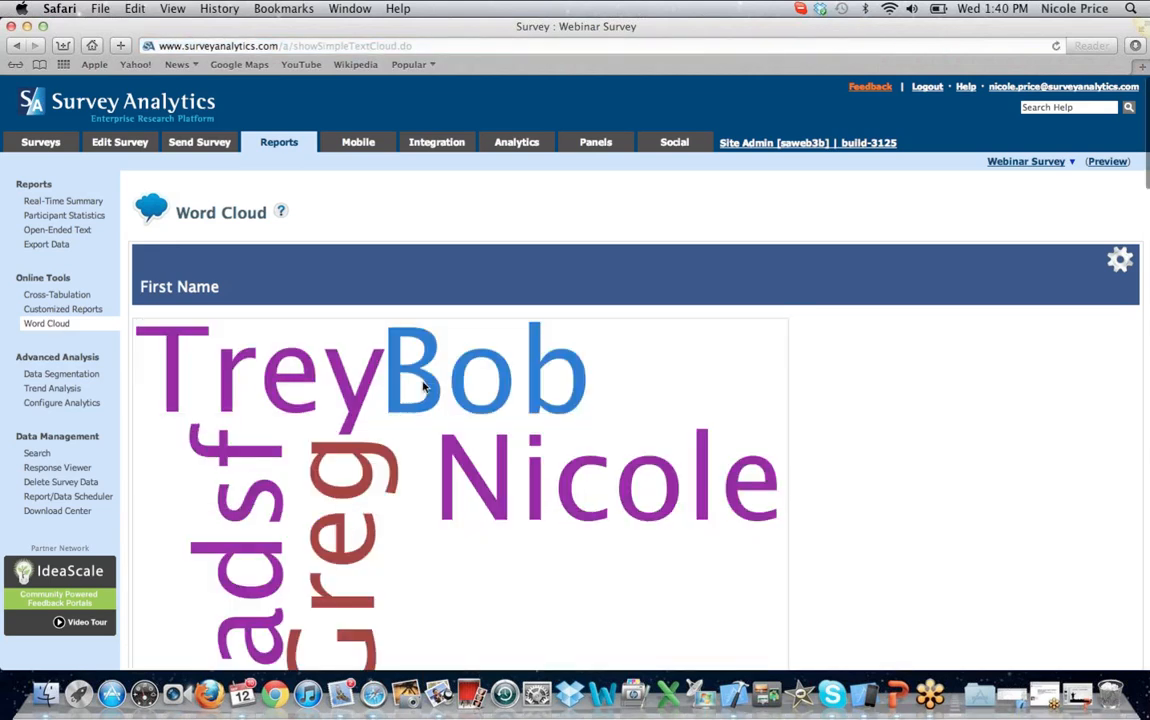
{"action": "scroll", "coordinate": [423, 386], "scroll_direction": "down", "scroll_amount": 3}
{"action": "scroll", "coordinate": [423, 386], "scroll_direction": "down", "scroll_amount": 5}
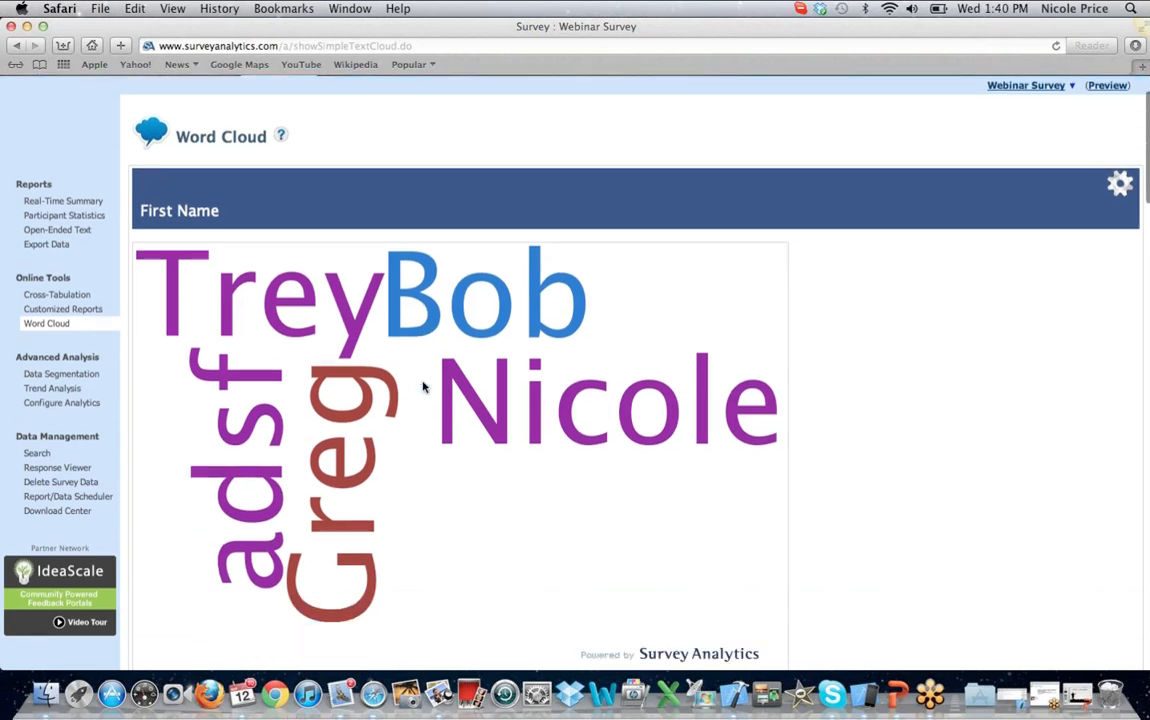
{"action": "scroll", "coordinate": [423, 386], "scroll_direction": "down", "scroll_amount": 1}
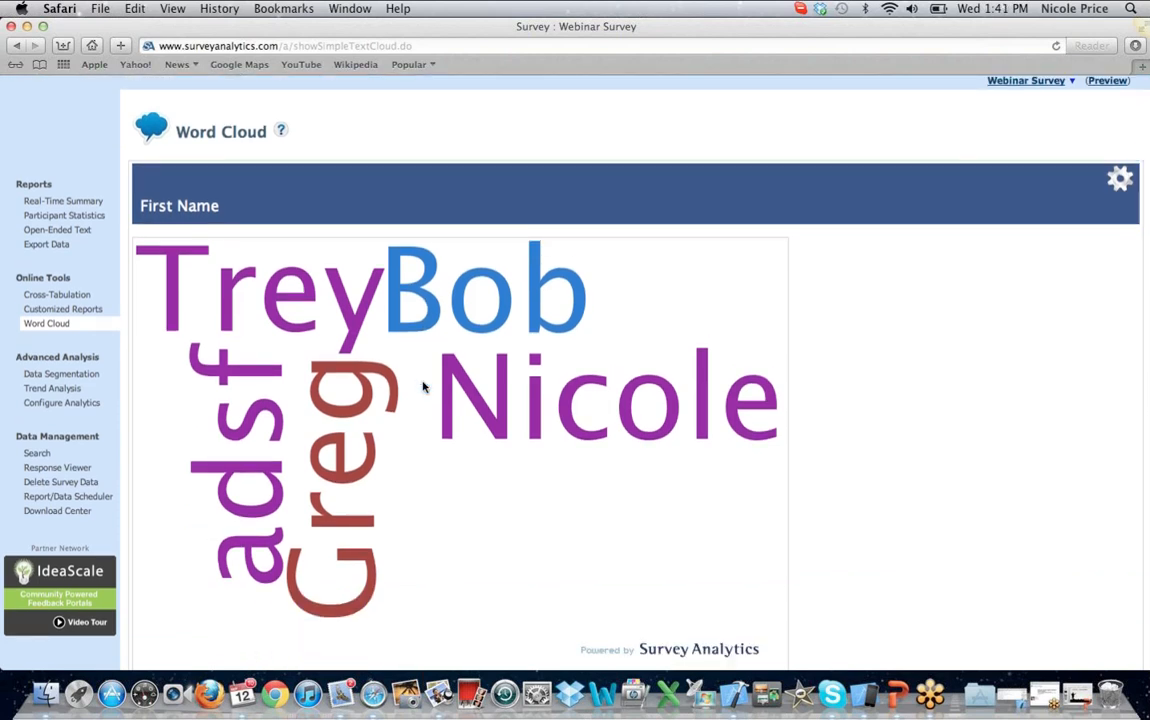
{"action": "scroll", "coordinate": [423, 386], "scroll_direction": "down", "scroll_amount": 2}
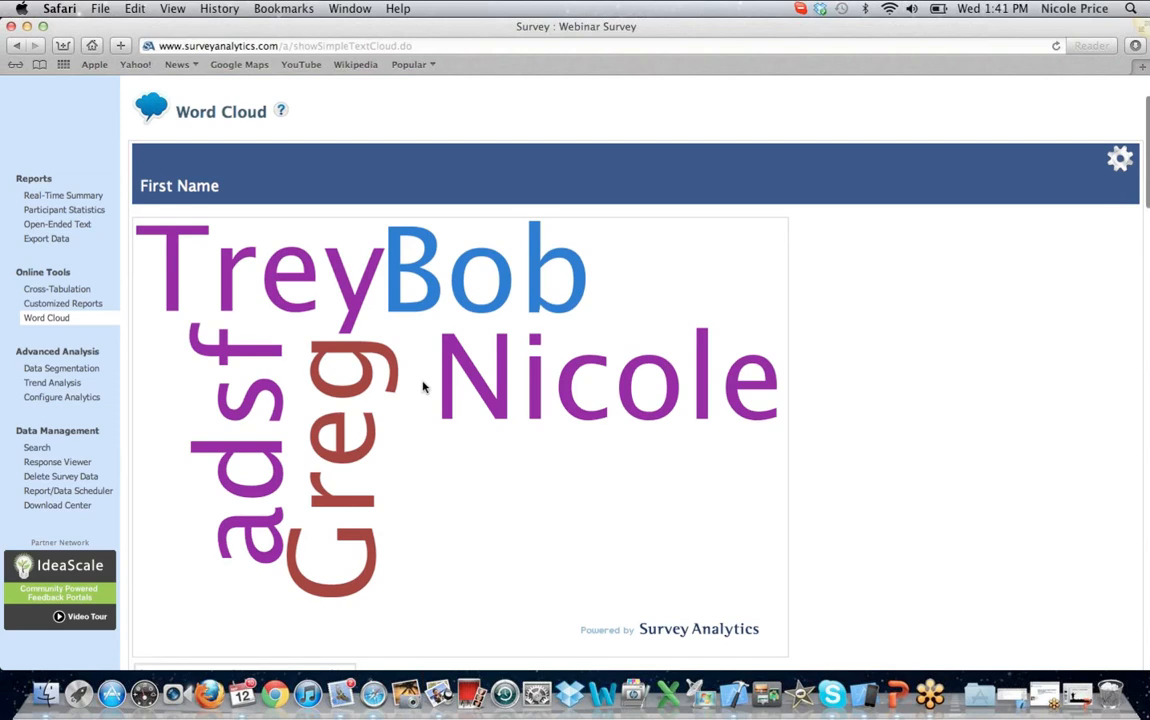
{"action": "scroll", "coordinate": [423, 386], "scroll_direction": "down", "scroll_amount": 5}
{"action": "scroll", "coordinate": [423, 386], "scroll_direction": "up", "scroll_amount": 4}
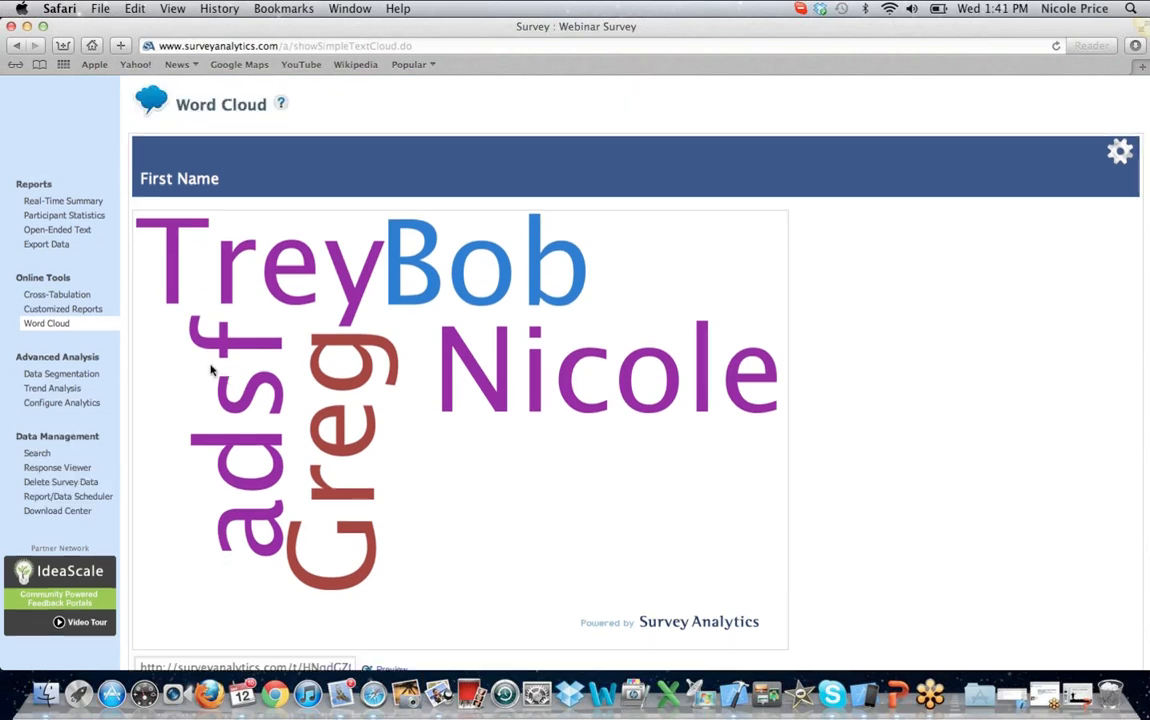
Step: Open Data Segmentation and examine the custom/system variable and time-based segment types for a new data filter without creating one
{"action": "left_click", "coordinate": [88, 377]}
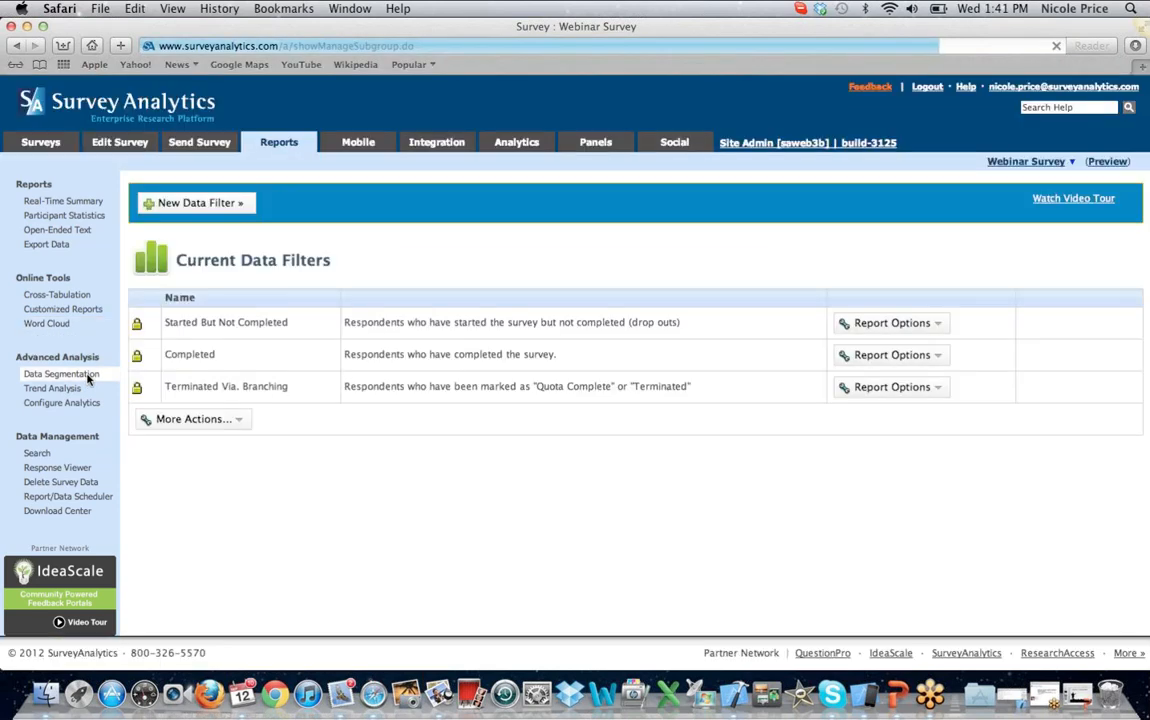
{"action": "left_click", "coordinate": [205, 204]}
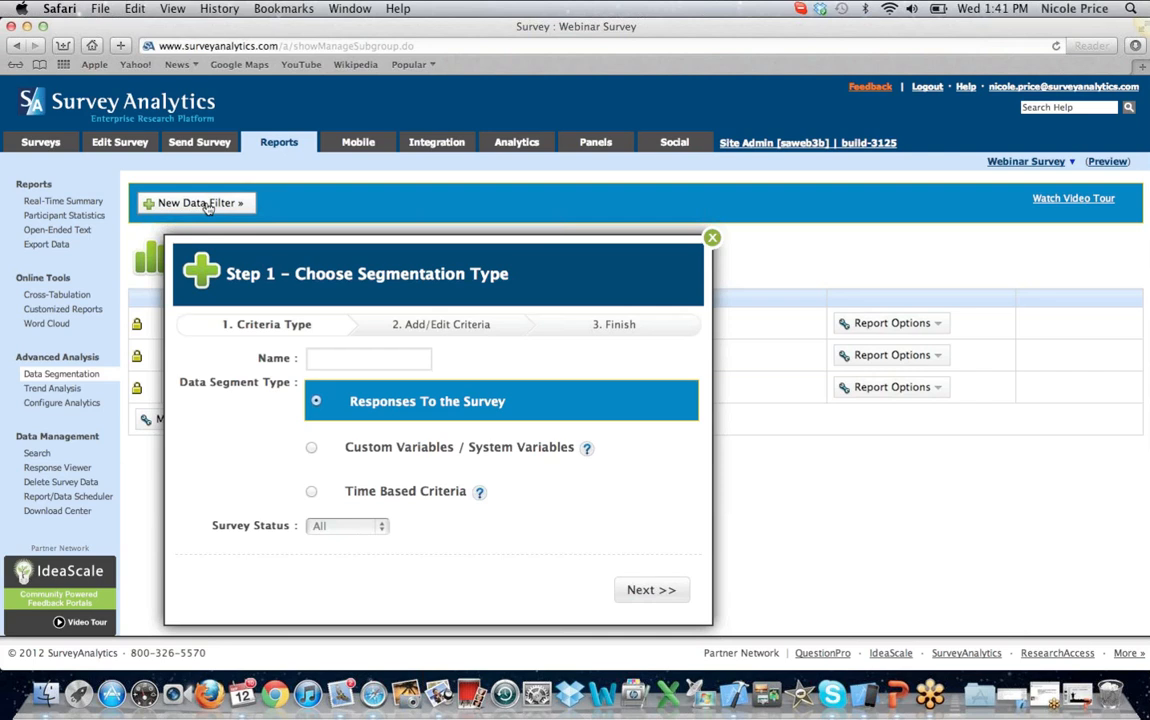
{"action": "left_click", "coordinate": [365, 438]}
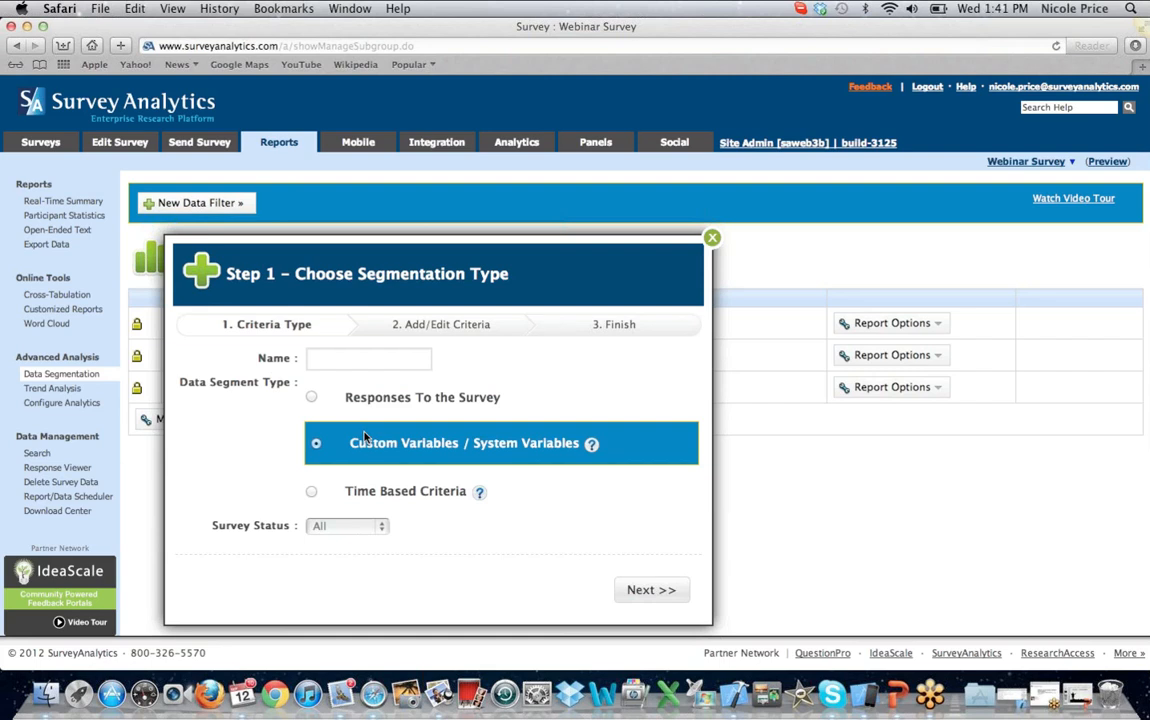
{"action": "left_click", "coordinate": [382, 489]}
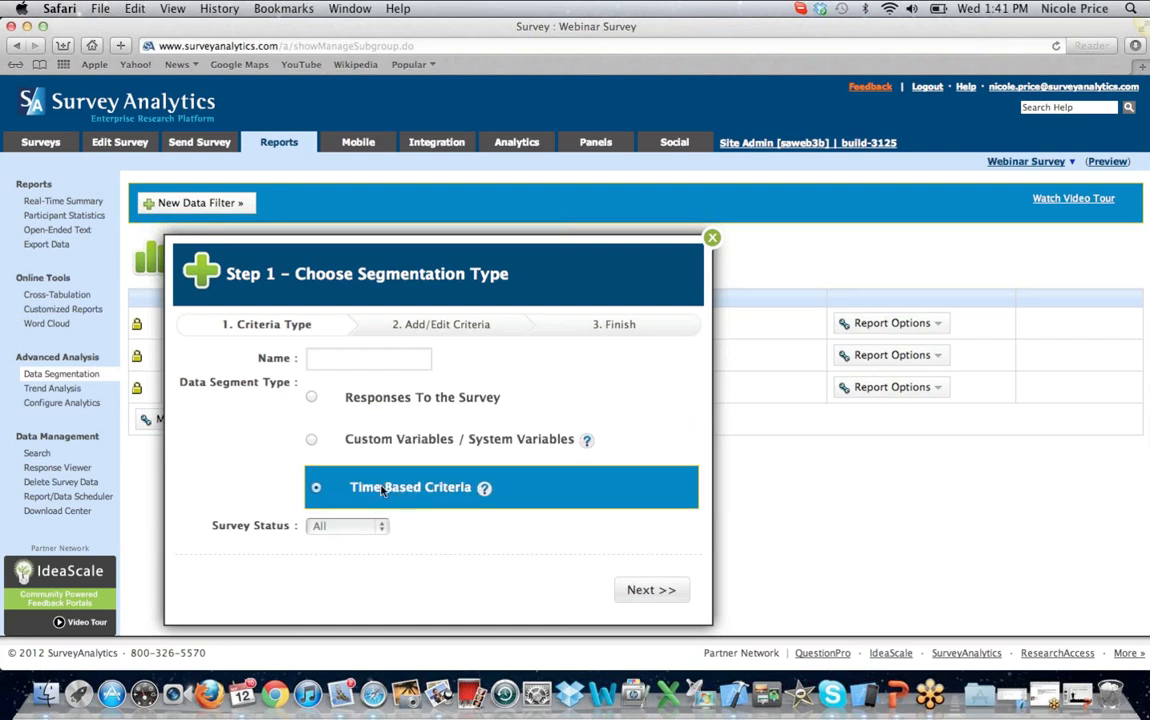
{"action": "left_click", "coordinate": [712, 240]}
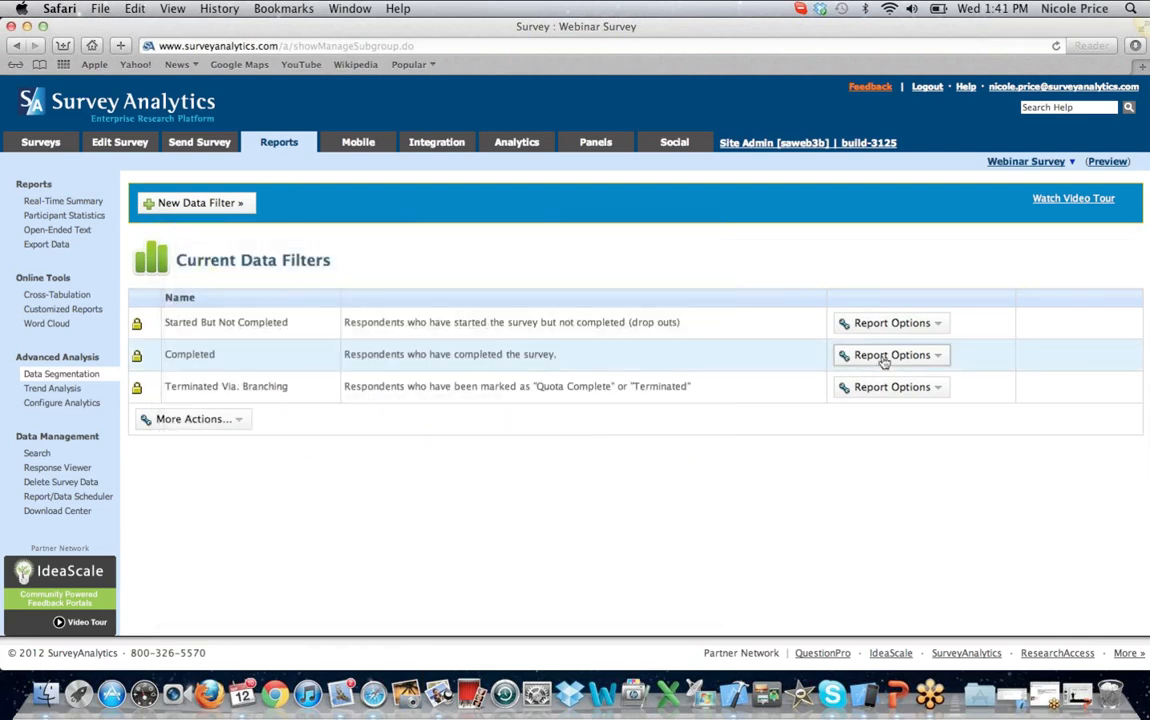
Step: Check the report options for the Started But Not Completed data filter, and open the Trend Report settings
{"action": "left_click", "coordinate": [938, 323]}
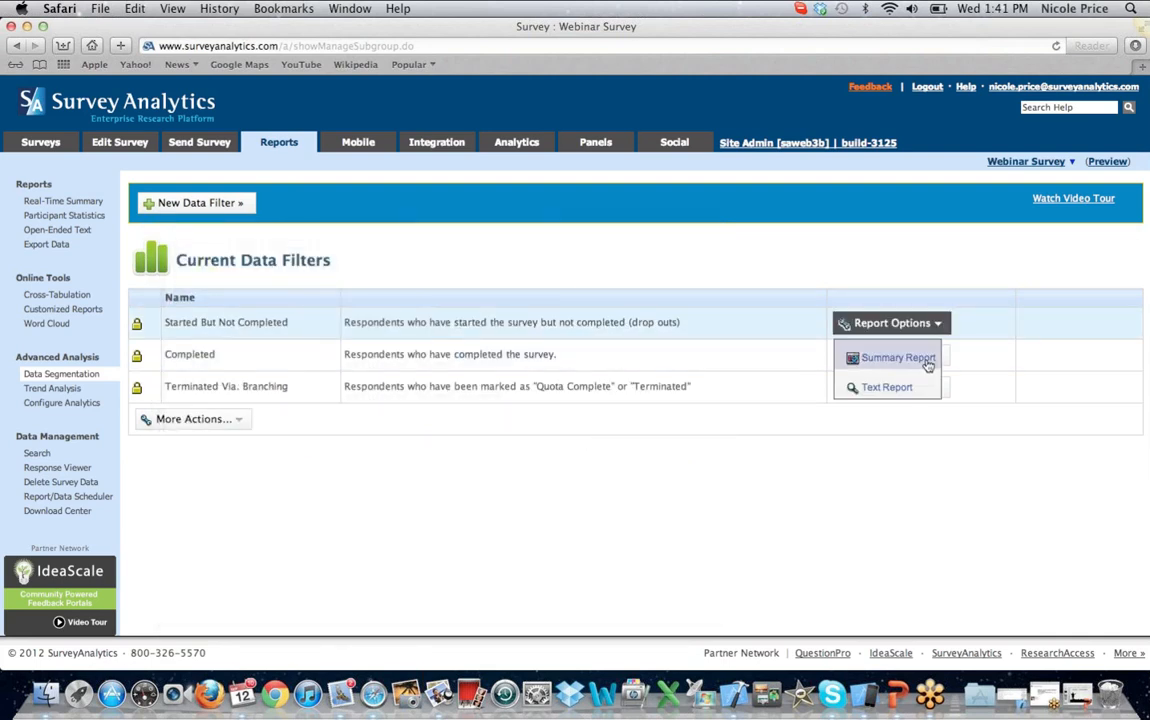
{"action": "left_click", "coordinate": [772, 257]}
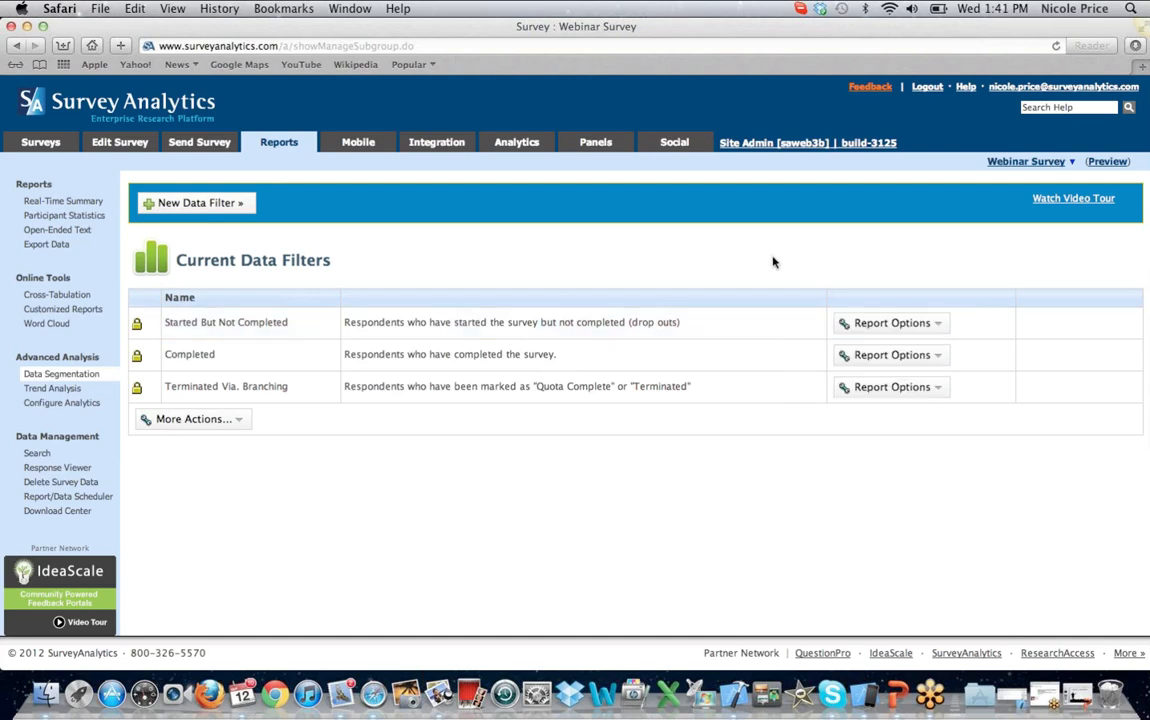
{"action": "left_click", "coordinate": [53, 388]}
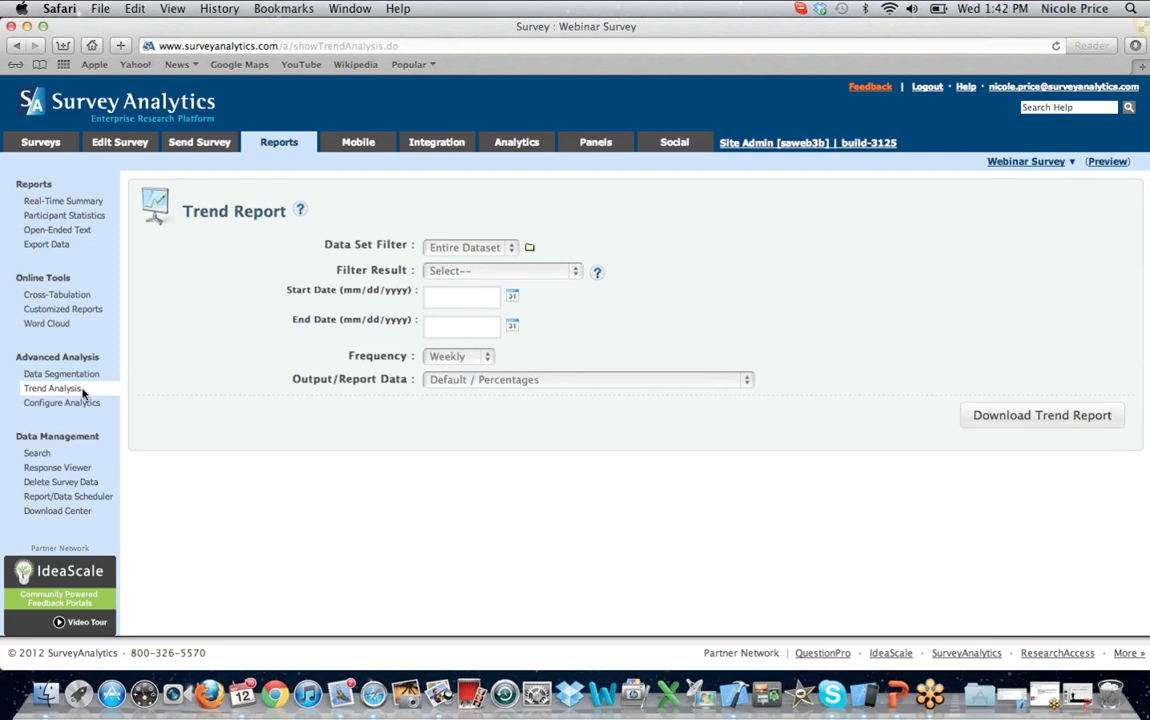
Step: View the Ad-Hoc Query Tool, and search the entire dataset in the Response Viewer to examine the individual responses
{"action": "left_click", "coordinate": [37, 453]}
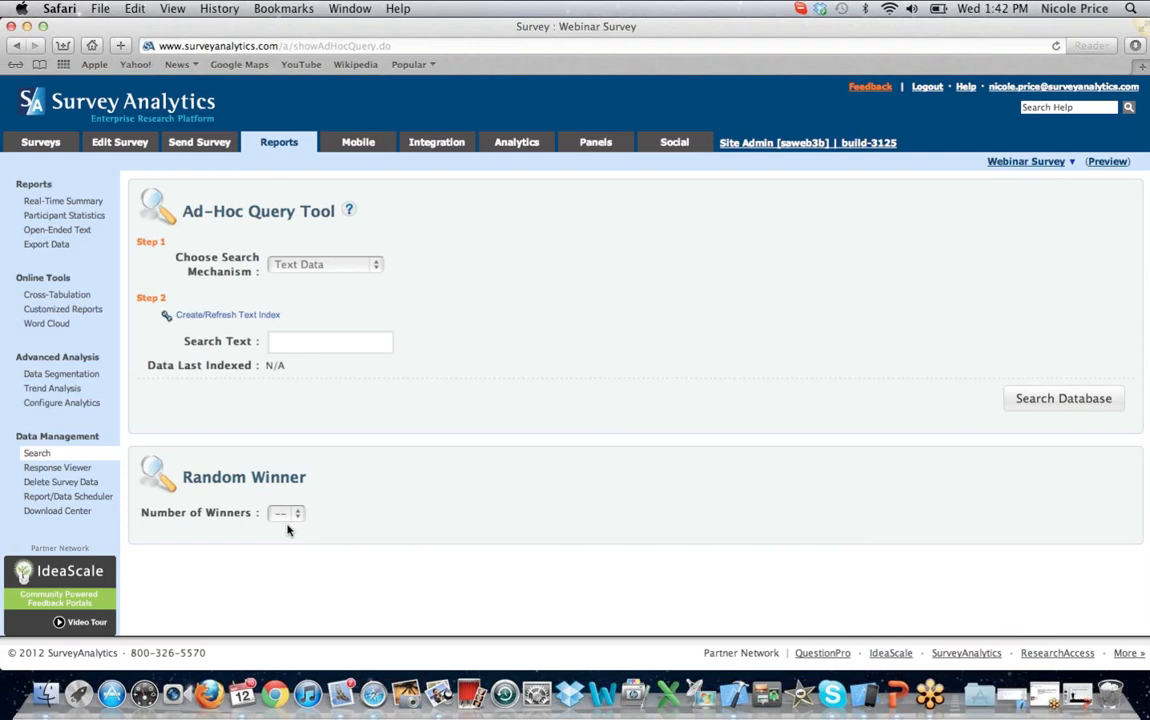
{"action": "left_click", "coordinate": [60, 470]}
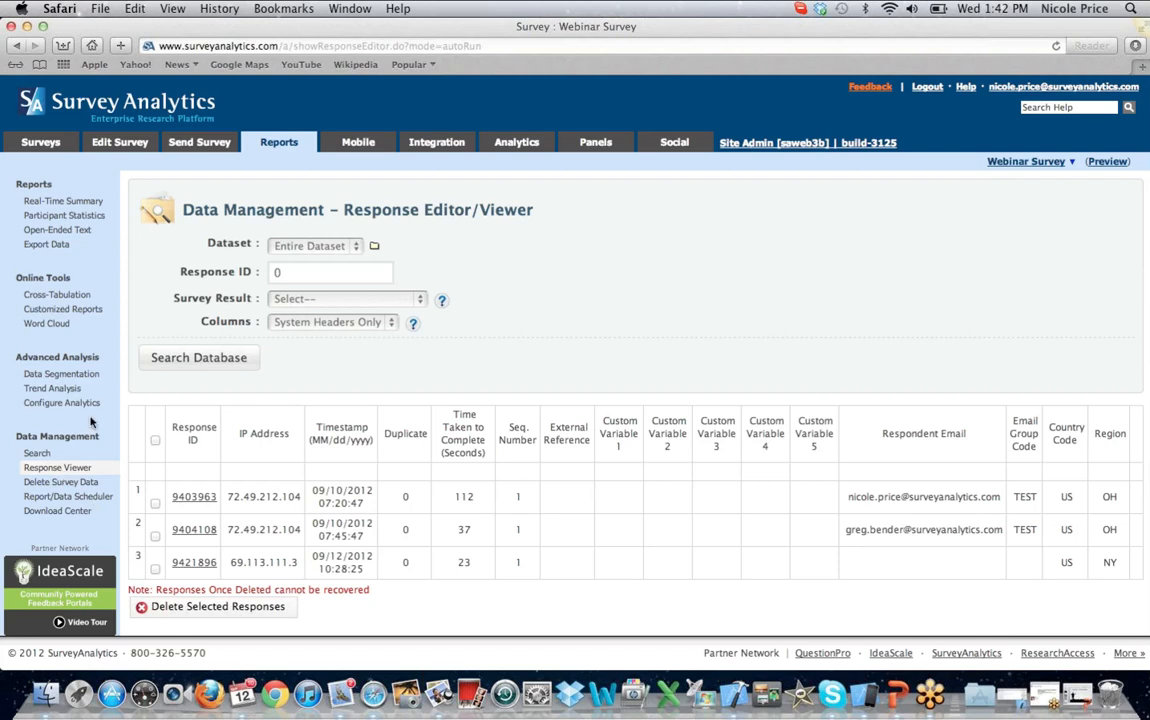
{"action": "left_click", "coordinate": [199, 358]}
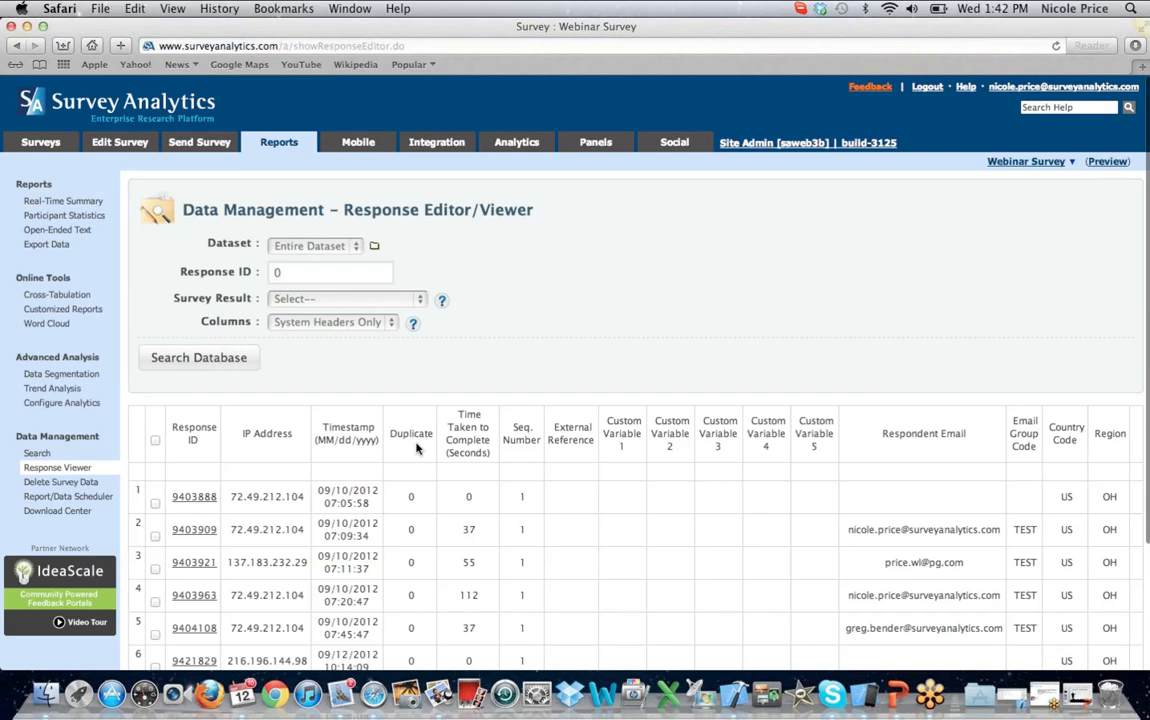
{"action": "scroll", "coordinate": [417, 448], "scroll_direction": "down", "scroll_amount": 2}
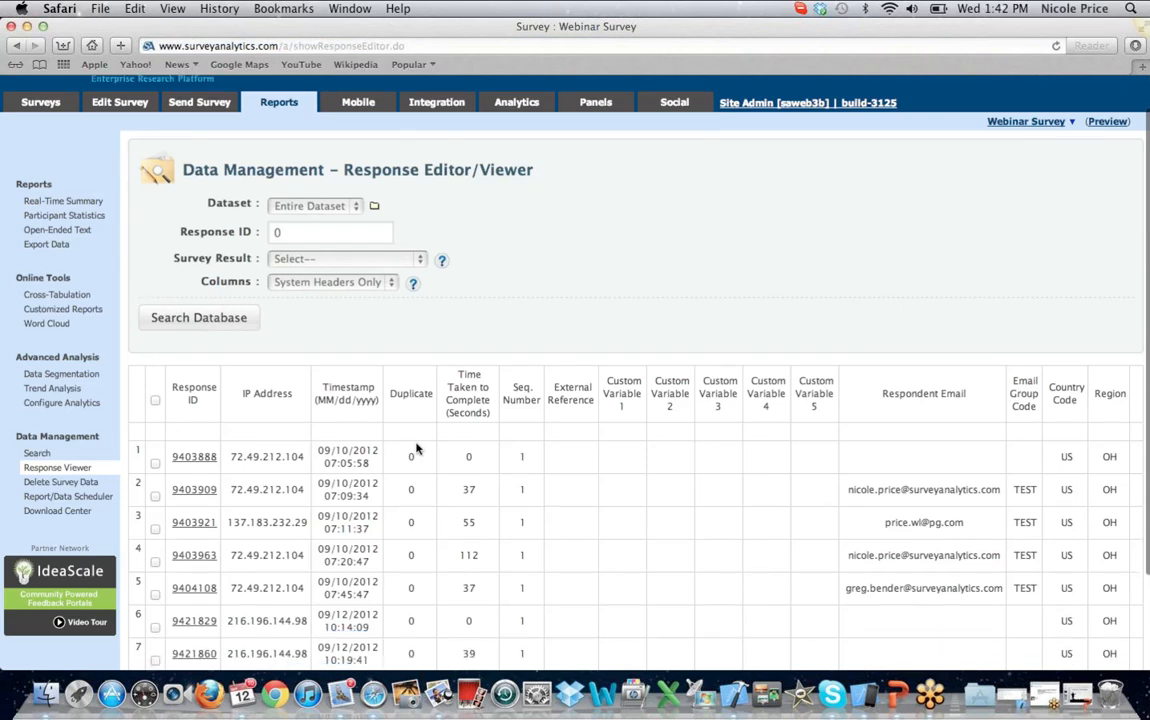
{"action": "scroll", "coordinate": [417, 448], "scroll_direction": "down", "scroll_amount": 5}
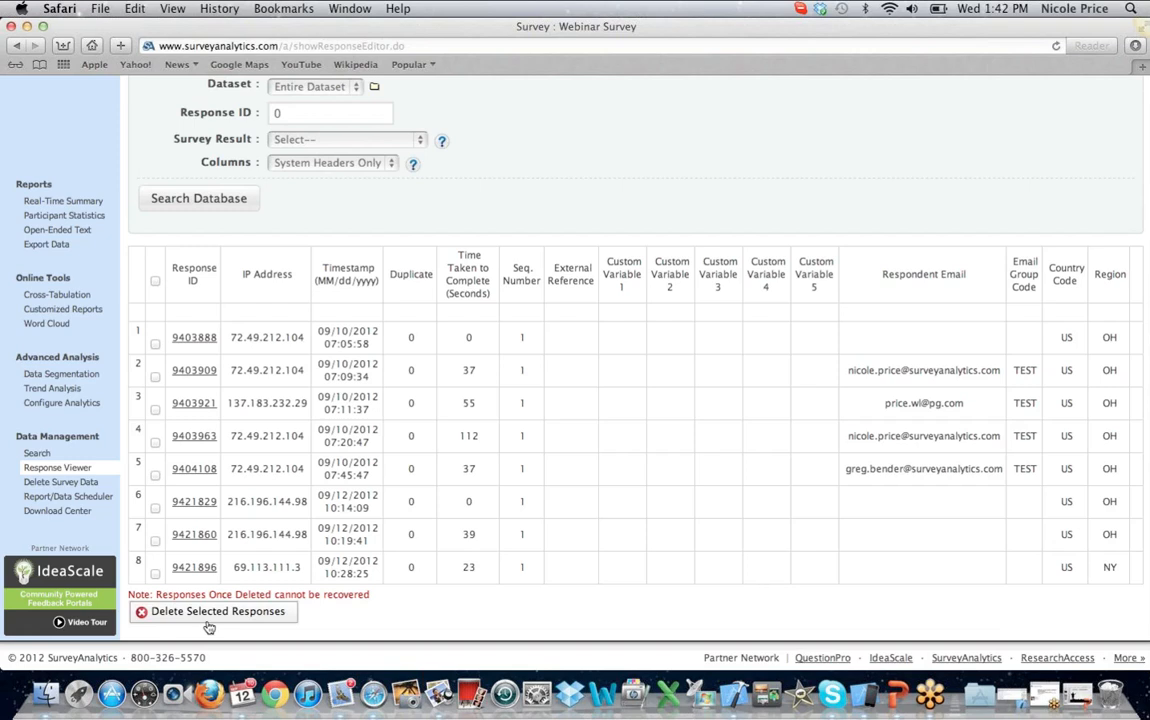
Step: Open the Report/Data Scheduler and examine a new auto-scheduled report's report type, frequency and data window options, without creating a scheduler event
{"action": "left_click", "coordinate": [88, 503]}
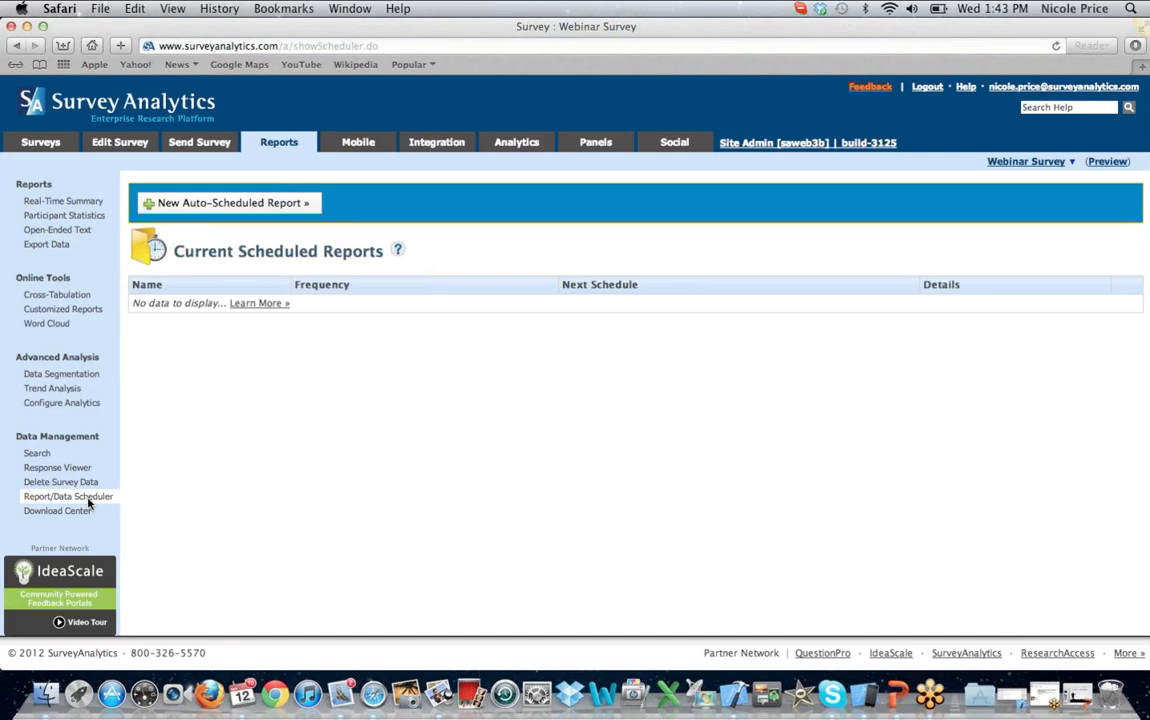
{"action": "left_click", "coordinate": [250, 205]}
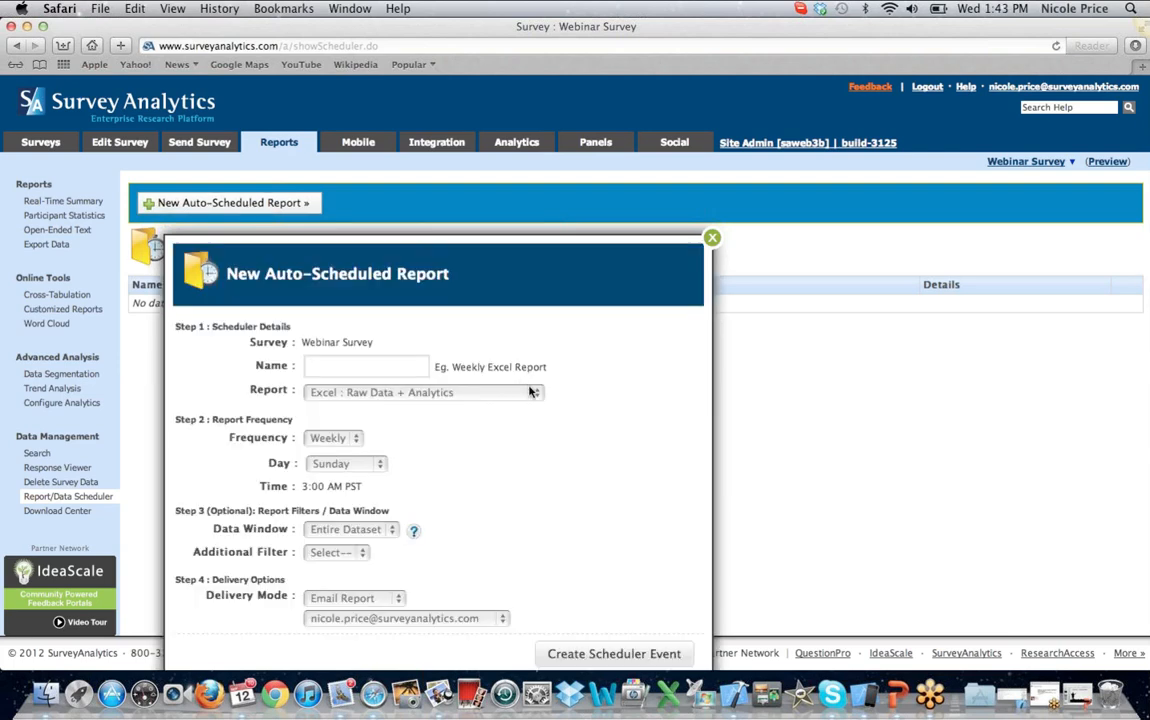
{"action": "scroll", "coordinate": [530, 392], "scroll_direction": "down", "scroll_amount": 1}
{"action": "scroll", "coordinate": [385, 334], "scroll_direction": "down", "scroll_amount": 1}
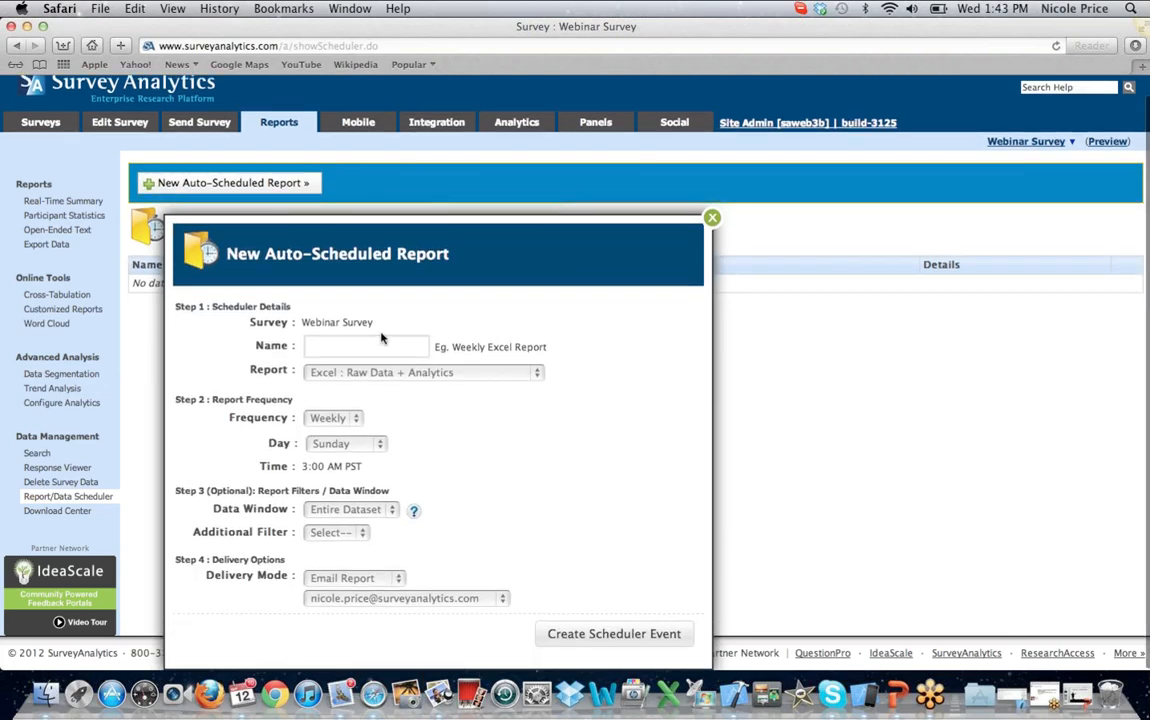
{"action": "left_click", "coordinate": [395, 373]}
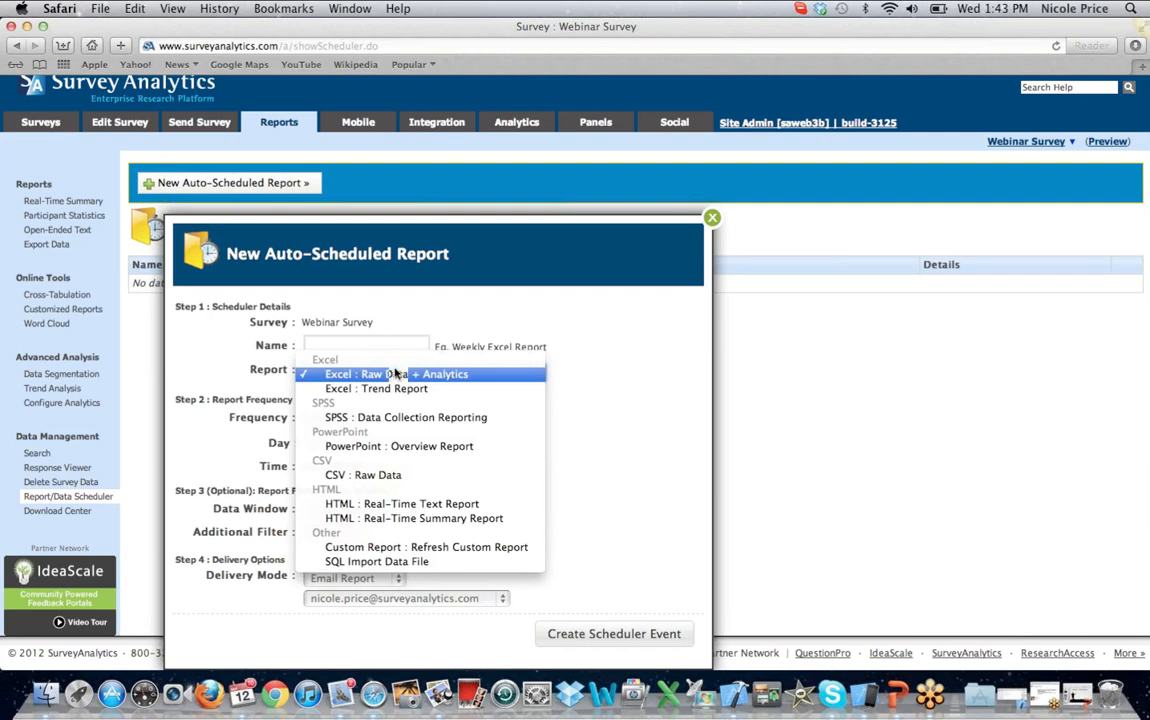
{"action": "left_click", "coordinate": [395, 373]}
{"action": "left_click", "coordinate": [353, 418]}
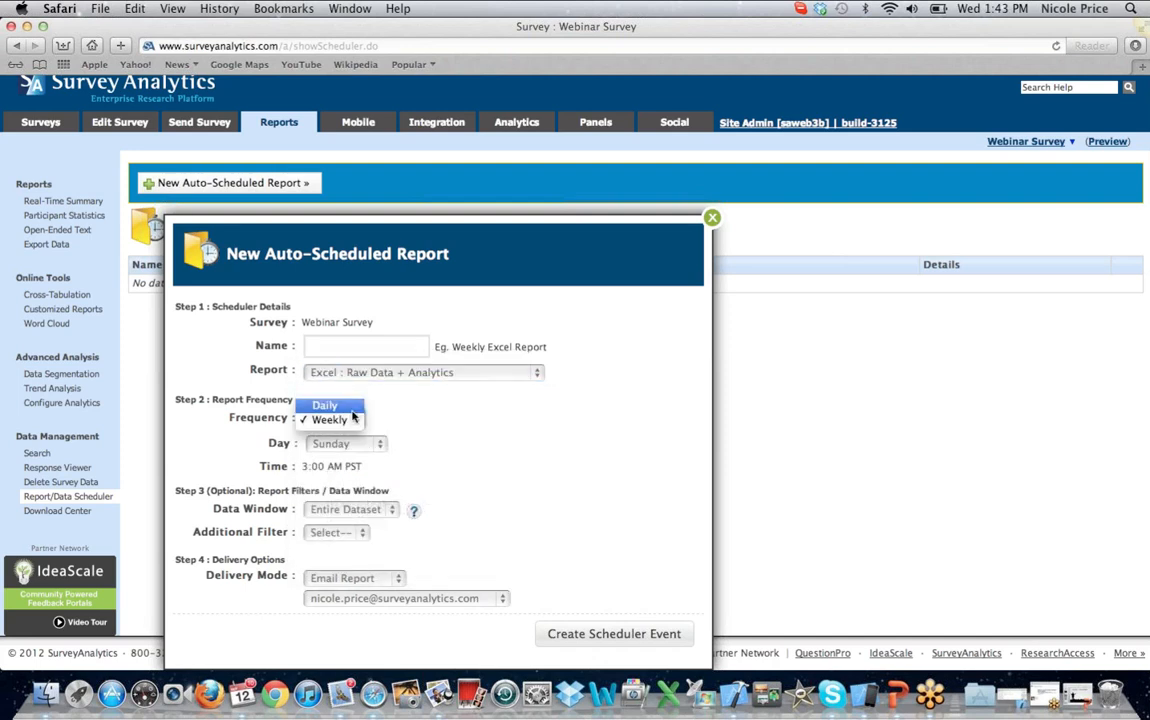
{"action": "left_click", "coordinate": [464, 440]}
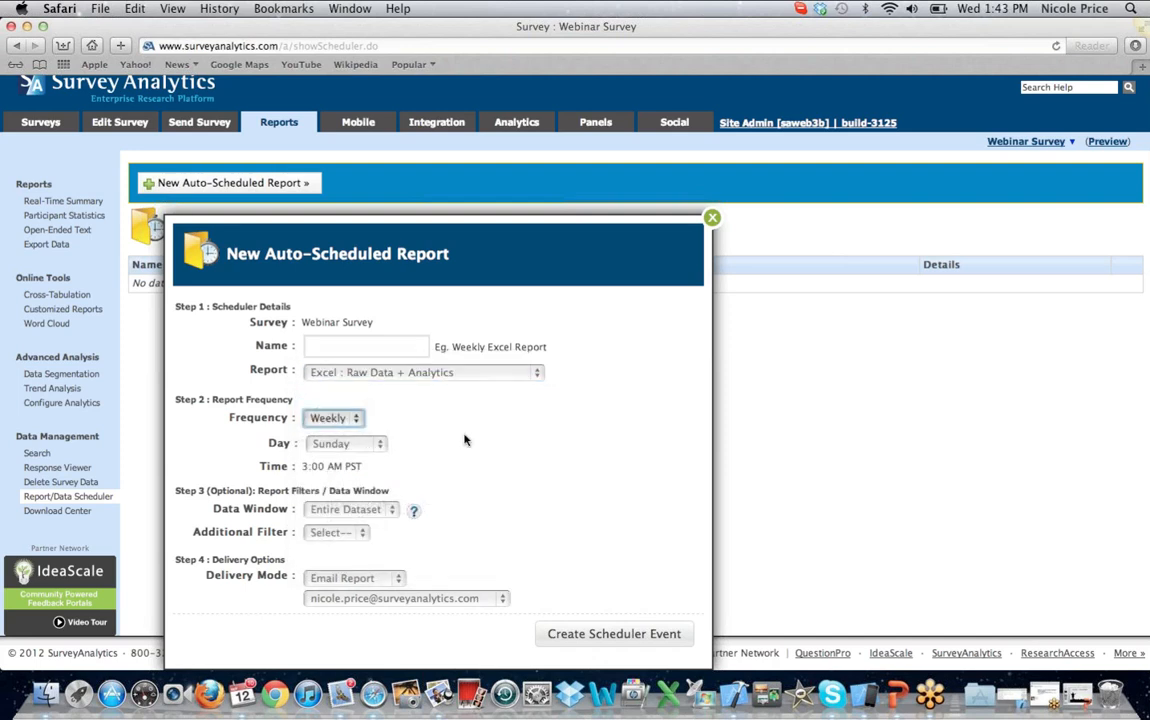
{"action": "left_click", "coordinate": [385, 511]}
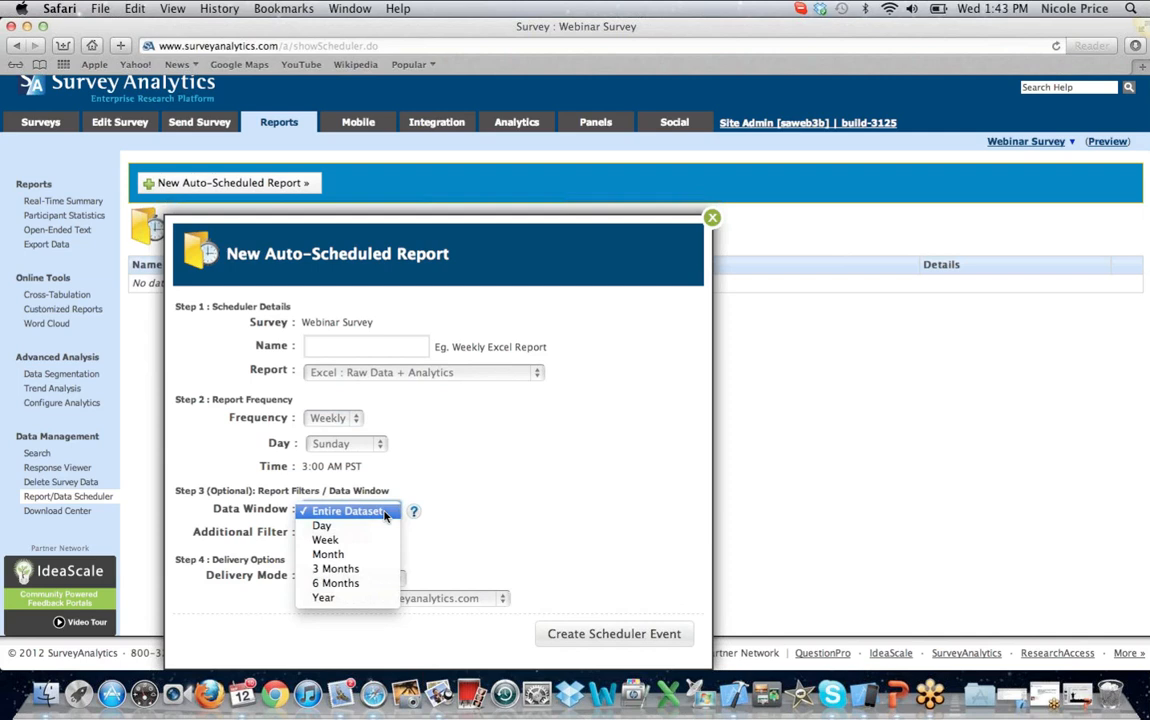
{"action": "left_click", "coordinate": [497, 494]}
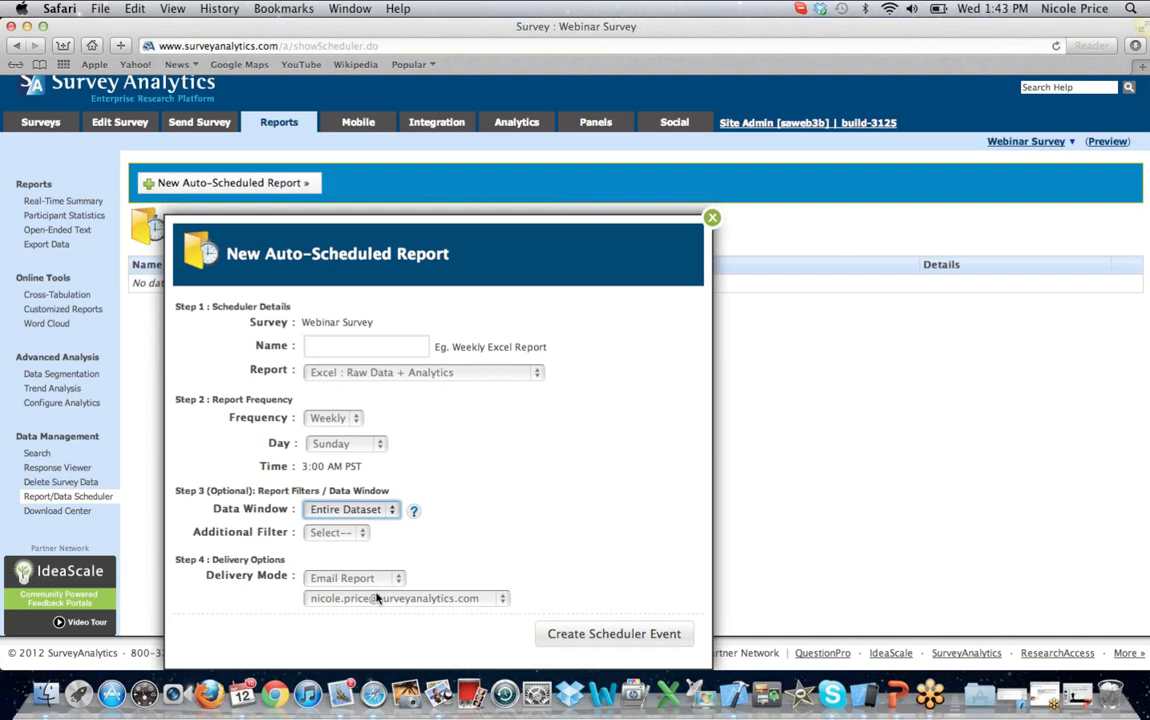
{"action": "left_click", "coordinate": [711, 221]}
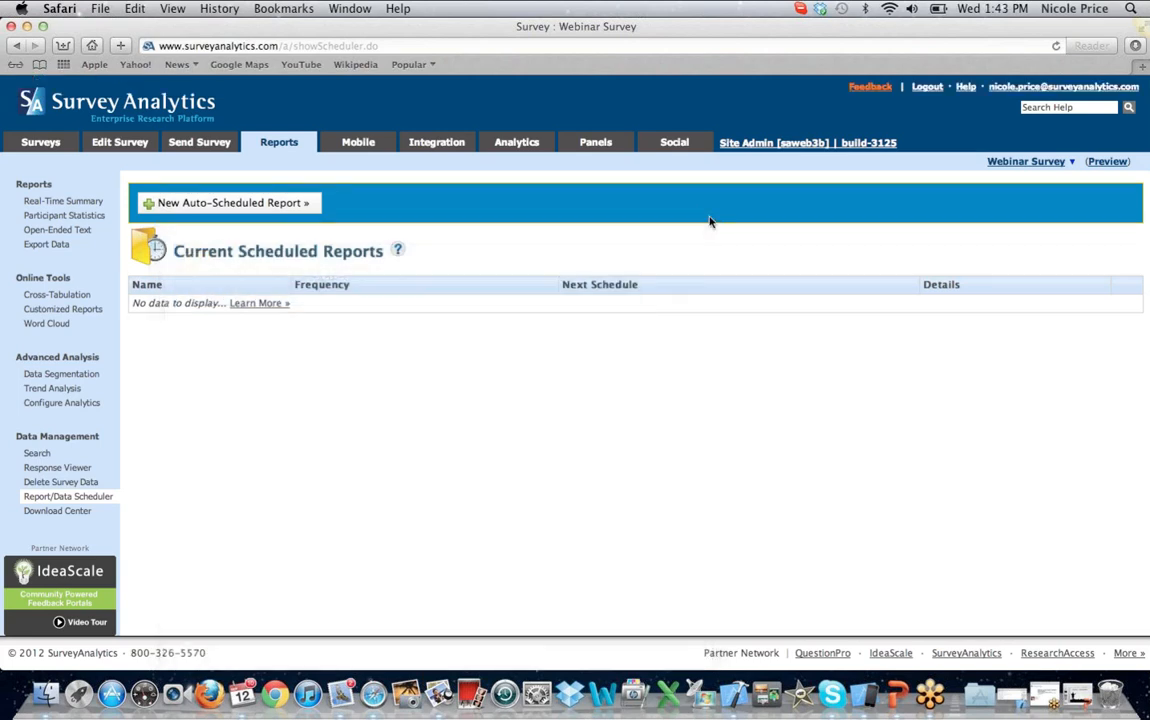
Step: Review the SurveyPocket device registrations and offline-compatible surveys in the Mobile section, and view the SecondPrism app registration page
{"action": "left_click", "coordinate": [368, 144]}
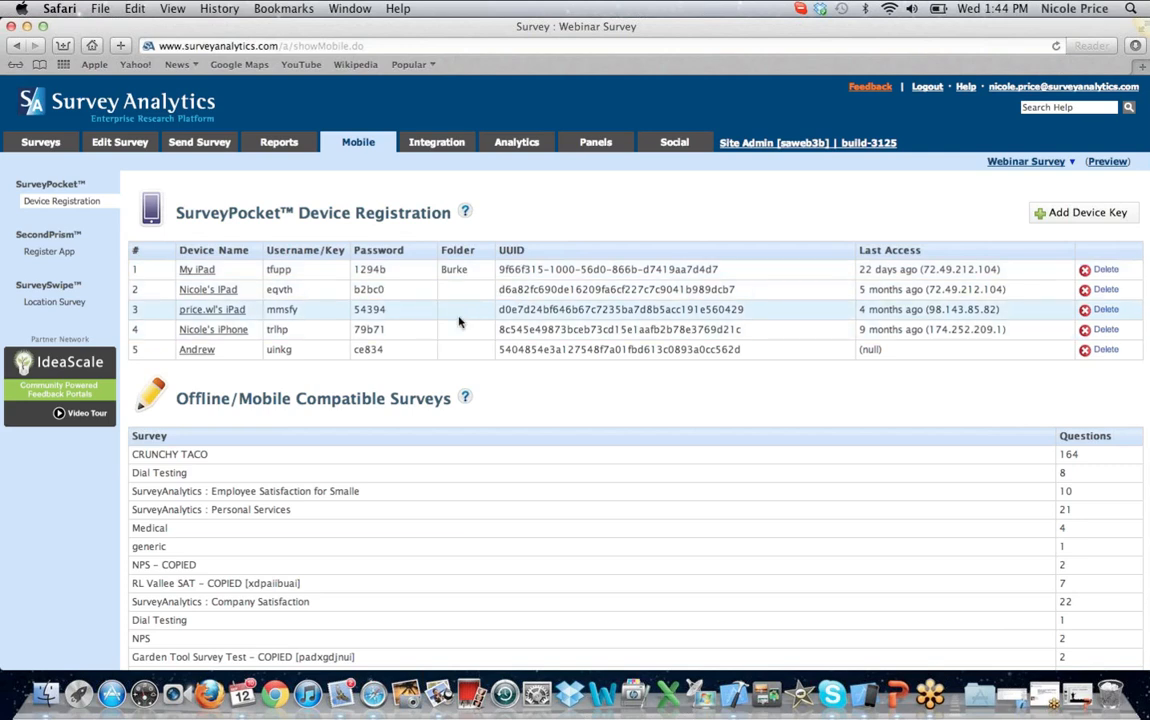
{"action": "scroll", "coordinate": [459, 321], "scroll_direction": "down", "scroll_amount": 2}
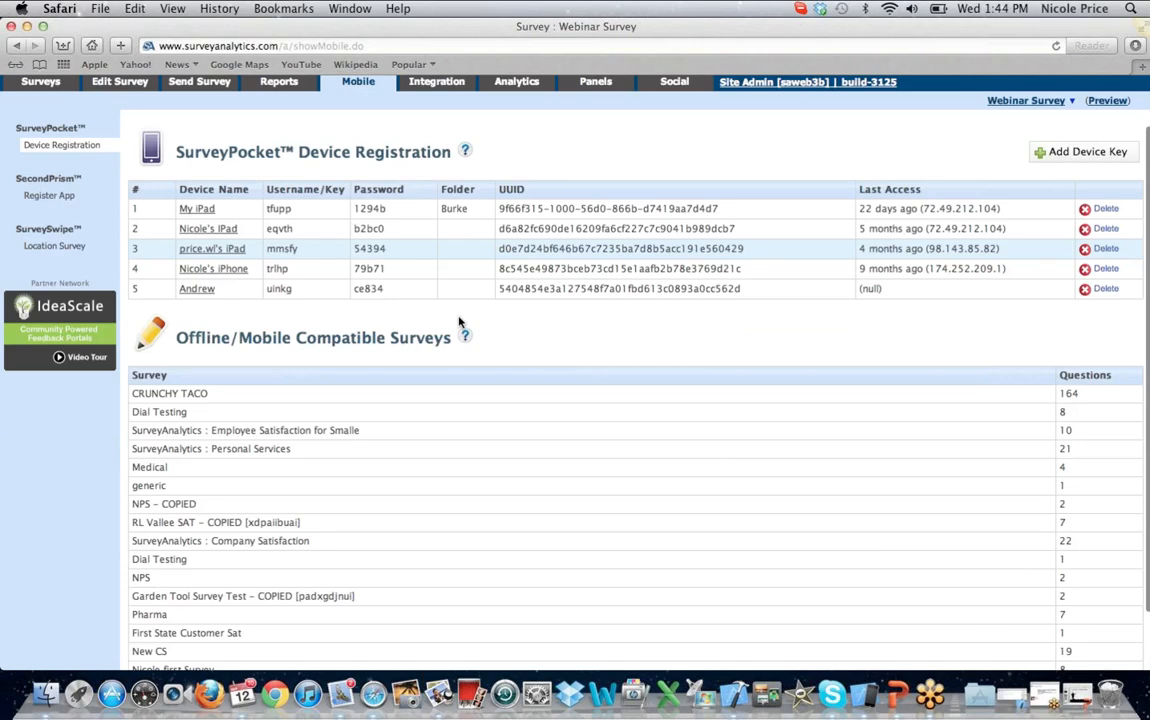
{"action": "scroll", "coordinate": [459, 321], "scroll_direction": "up", "scroll_amount": 2}
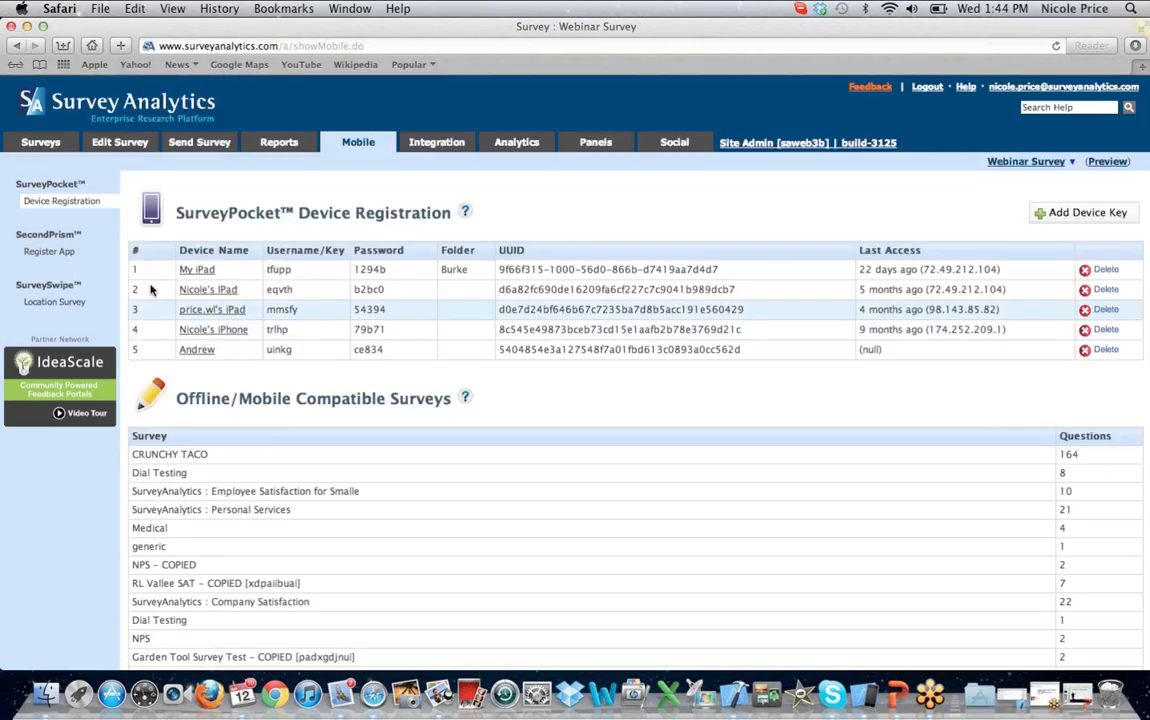
{"action": "left_click", "coordinate": [50, 252]}
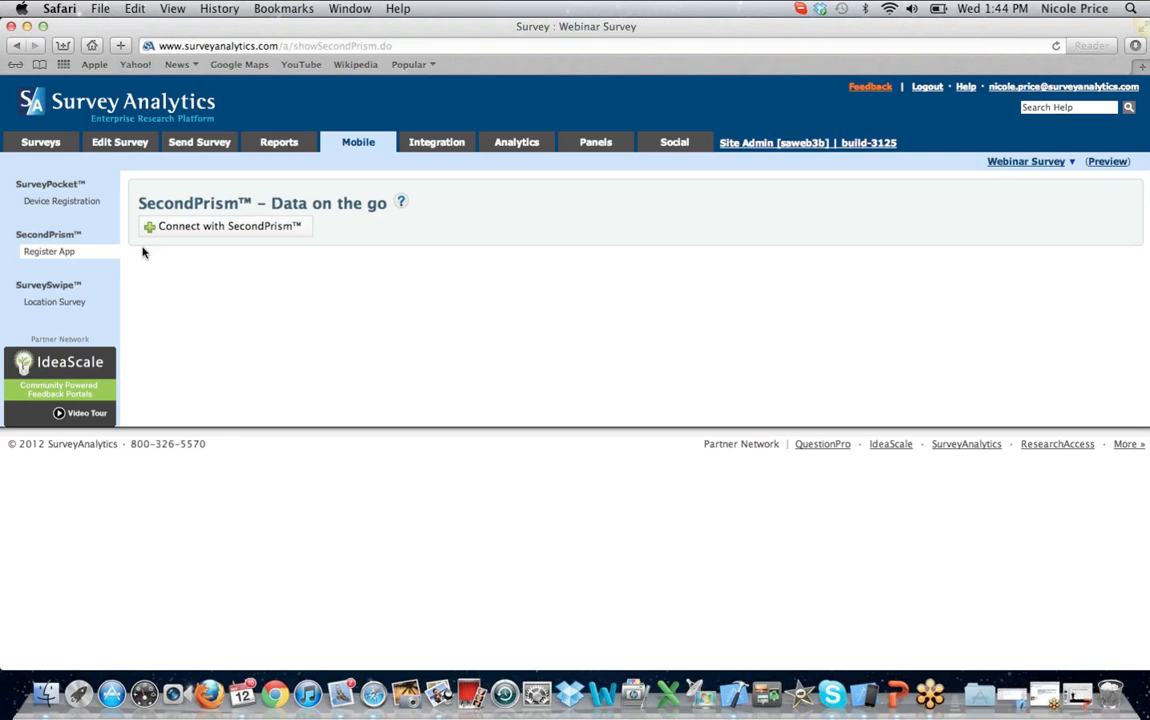
Step: View the Website Intercept code options, and enable Google Analytics under Web Analytics to examine its settings without saving
{"action": "left_click", "coordinate": [445, 148]}
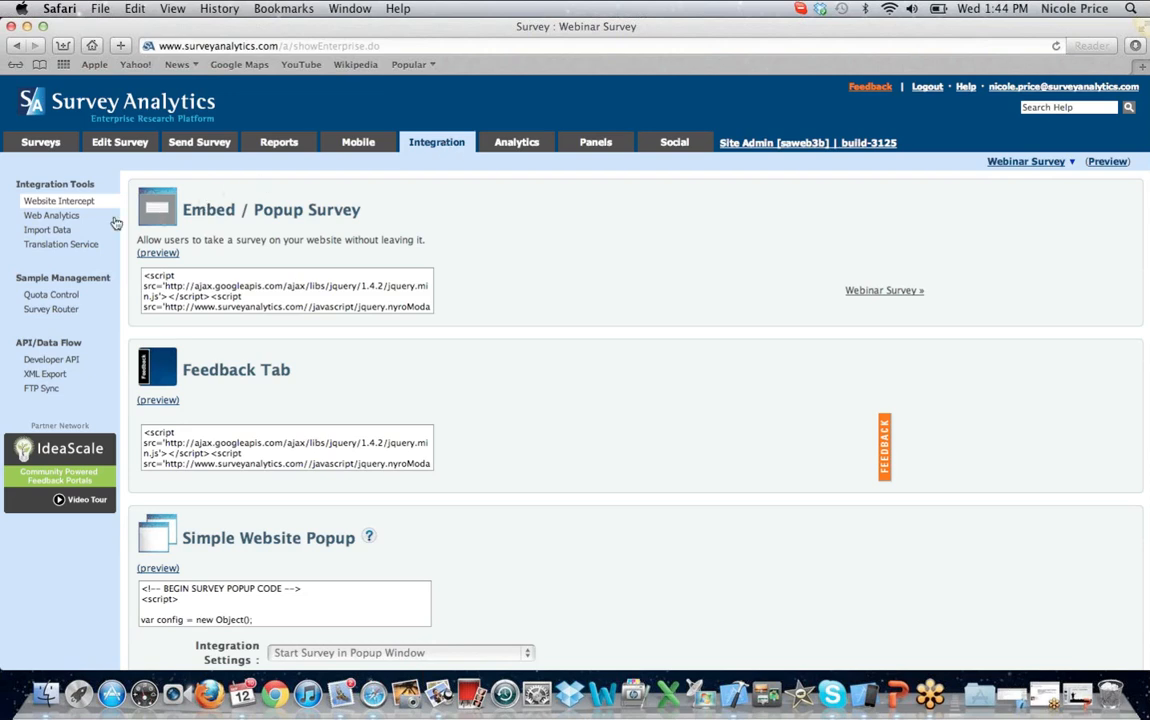
{"action": "left_click", "coordinate": [71, 222]}
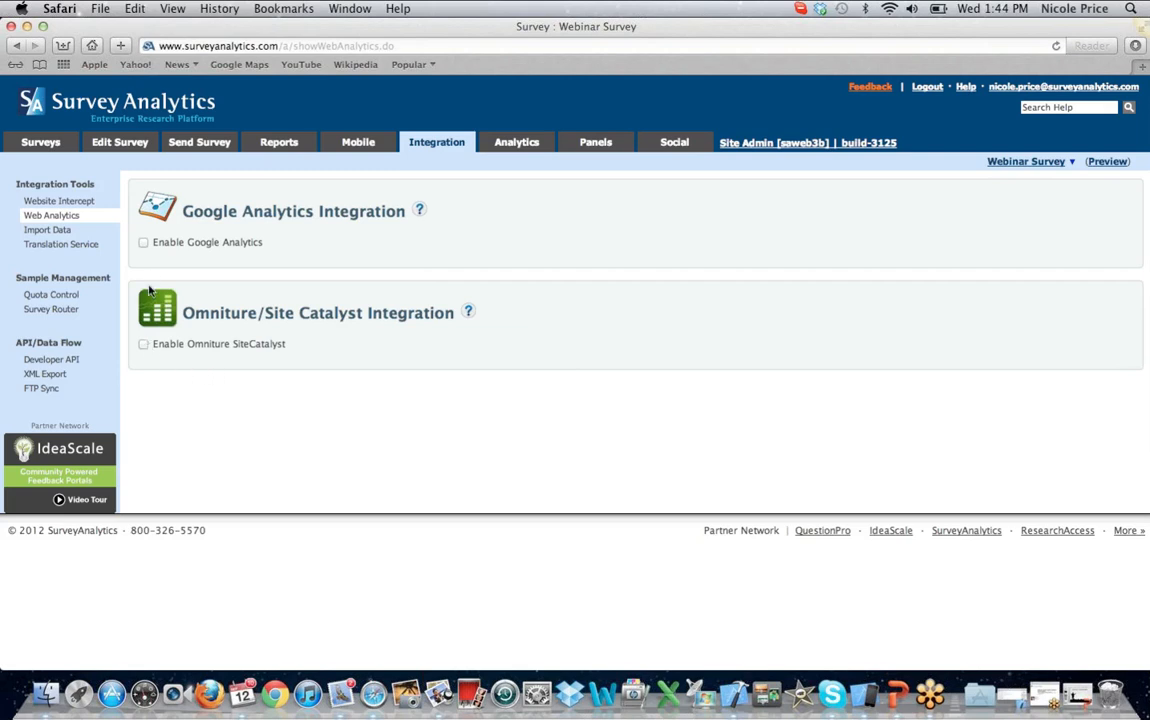
{"action": "left_click", "coordinate": [143, 243]}
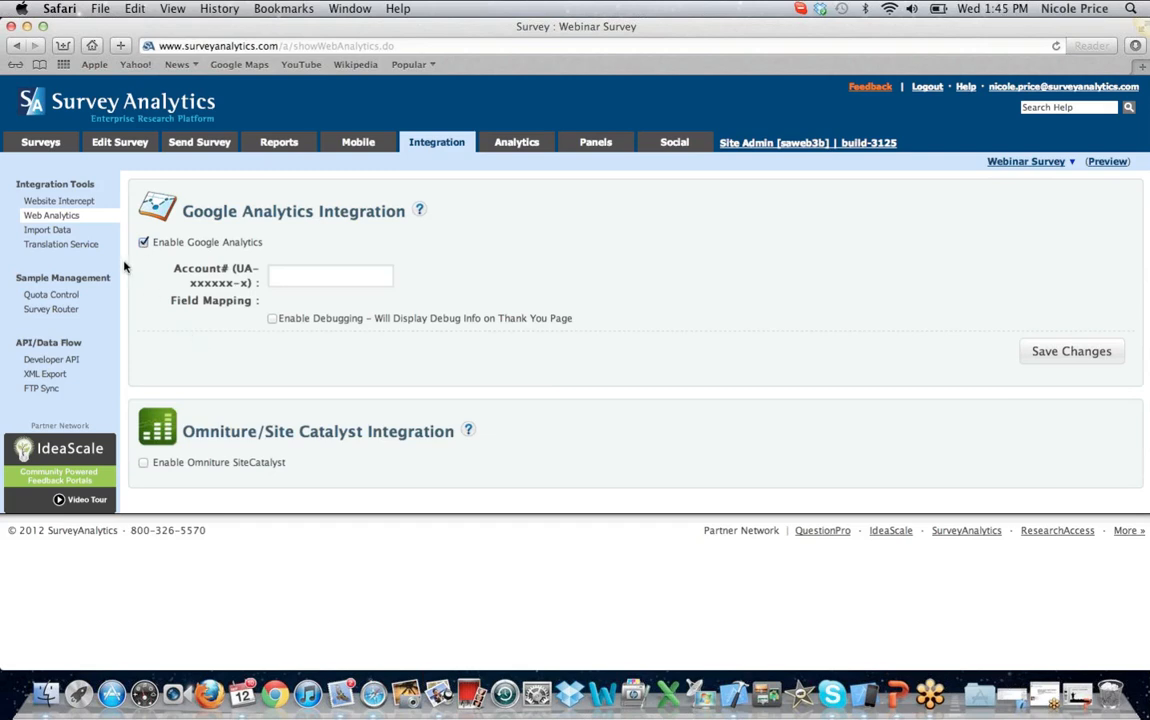
Step: View the Import External Data form, the Translation Service language versions and the Quota Control criteria for the survey
{"action": "left_click", "coordinate": [72, 232]}
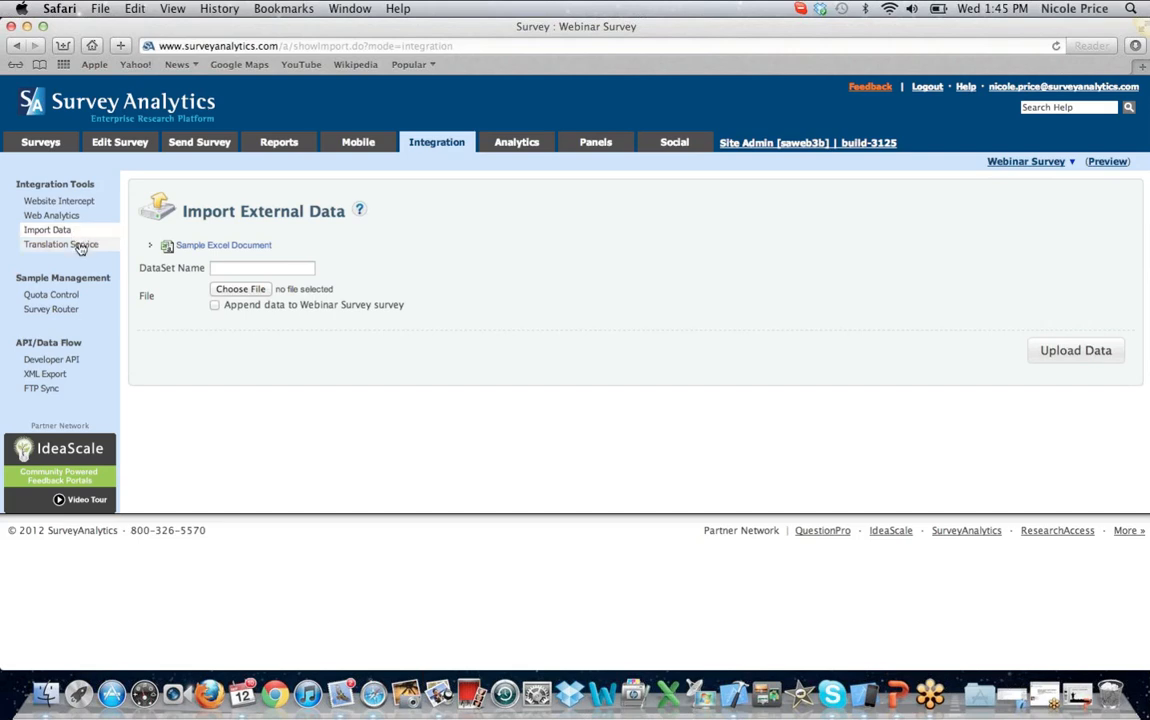
{"action": "left_click", "coordinate": [81, 245]}
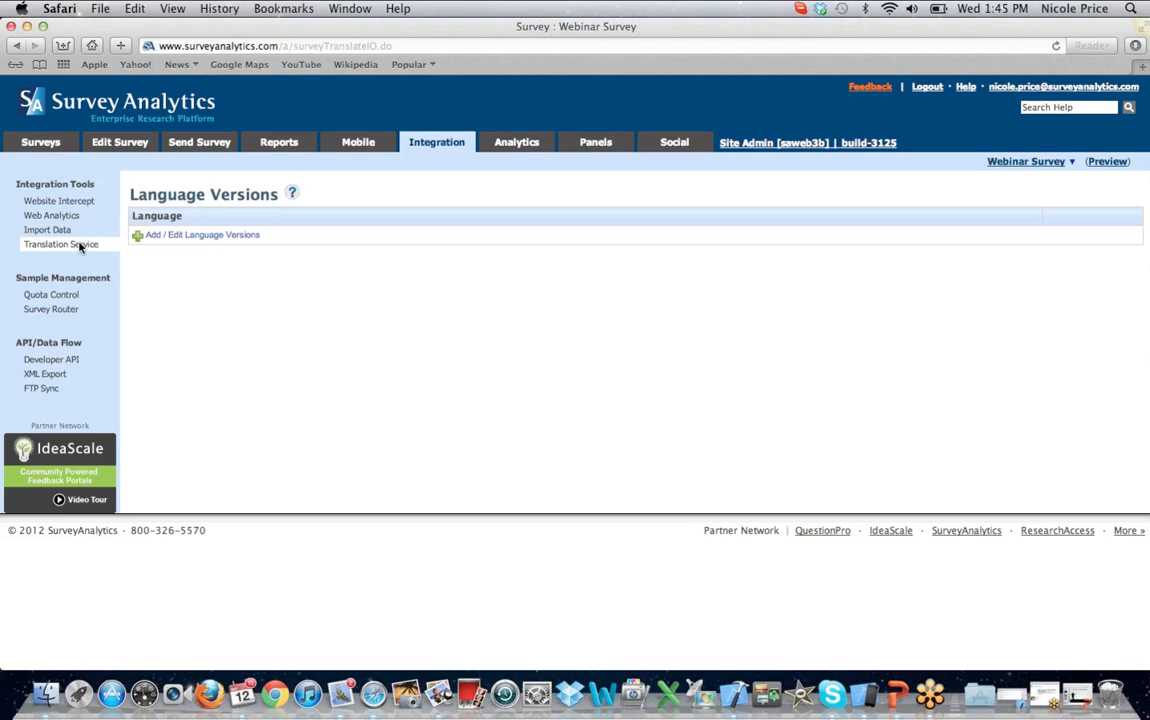
{"action": "left_click", "coordinate": [52, 295]}
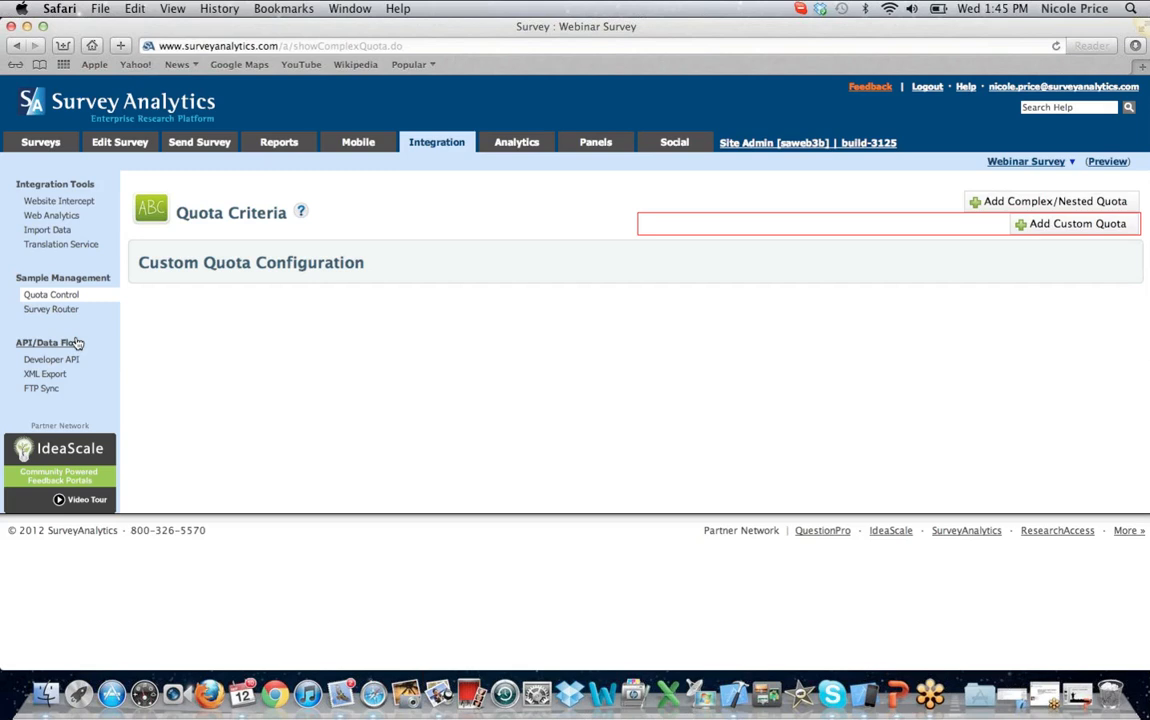
Step: View the Banner/Pivot Tables options, and examine the Weighting/Balancing setup for the product usage question without saving weights
{"action": "left_click", "coordinate": [517, 143]}
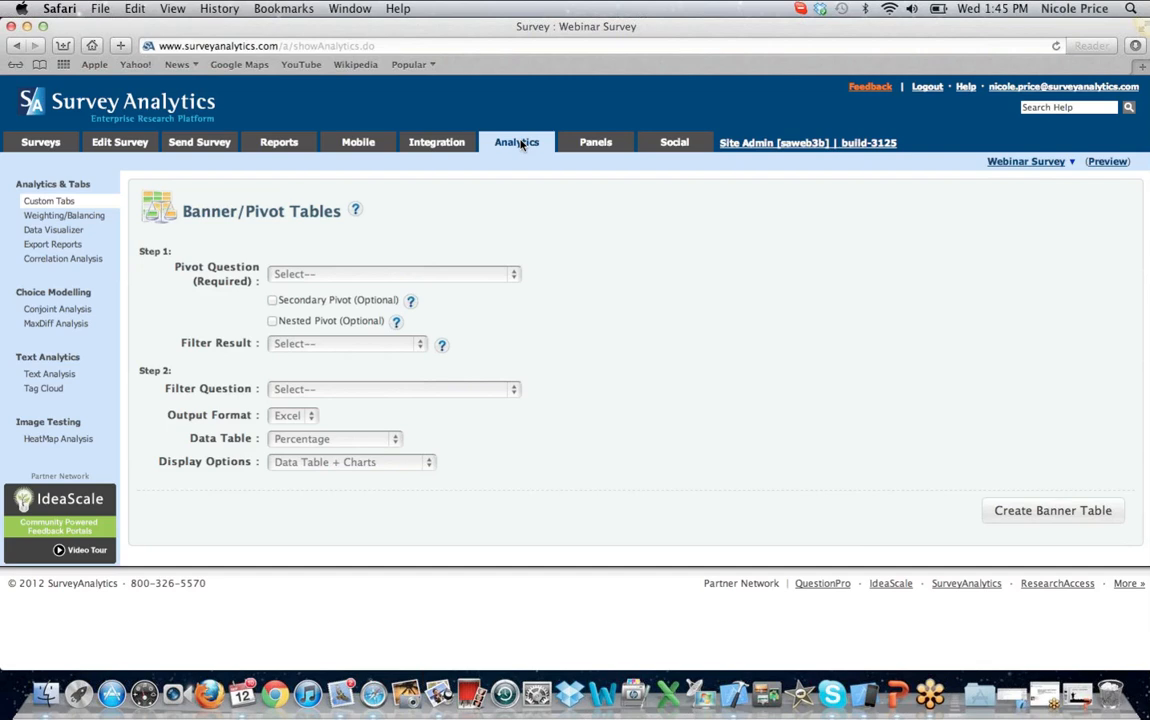
{"action": "left_click", "coordinate": [105, 218]}
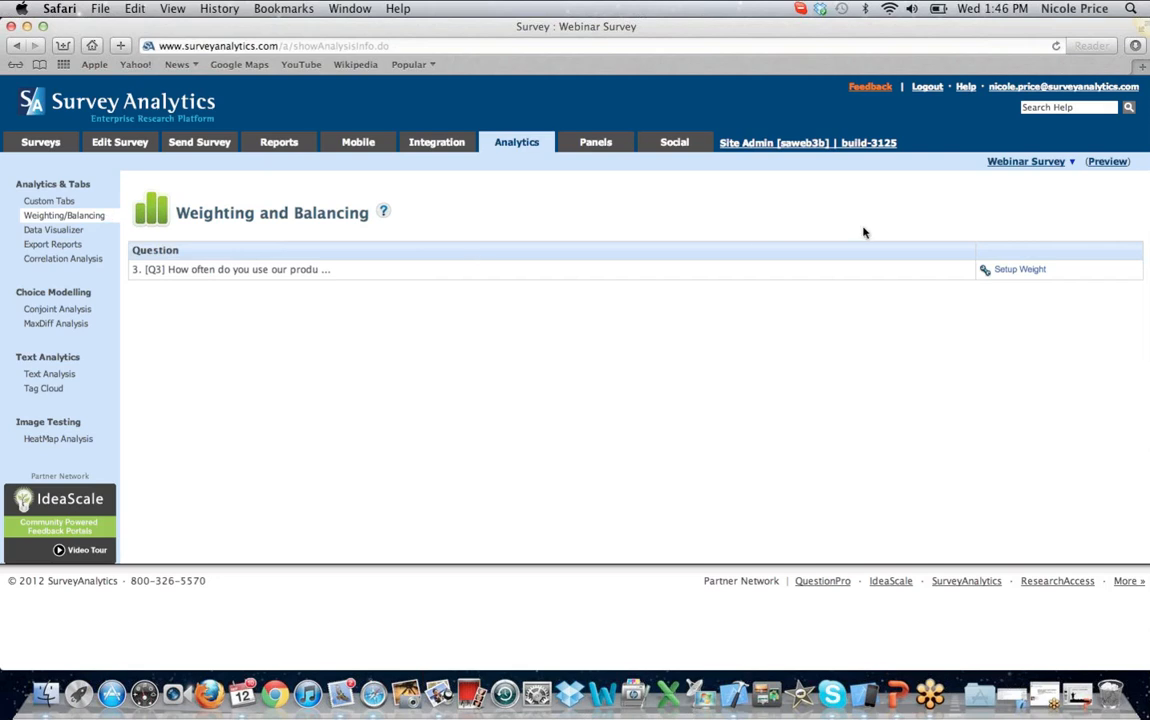
{"action": "left_click", "coordinate": [1020, 270]}
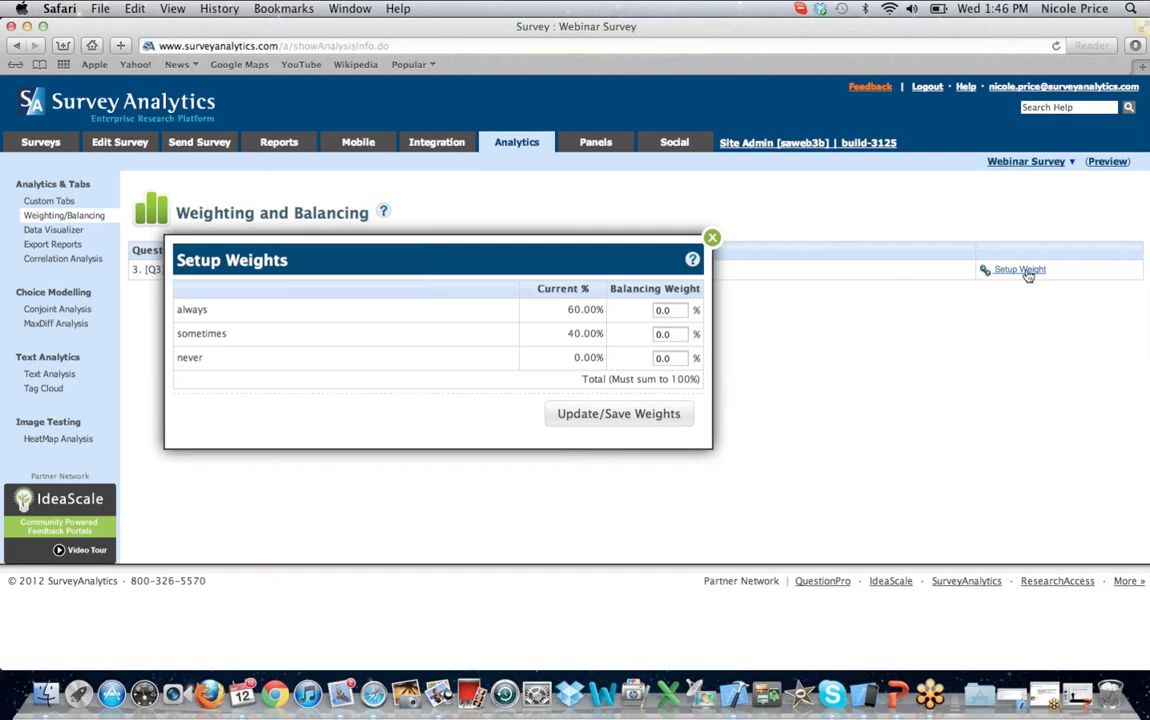
{"action": "left_click", "coordinate": [711, 240]}
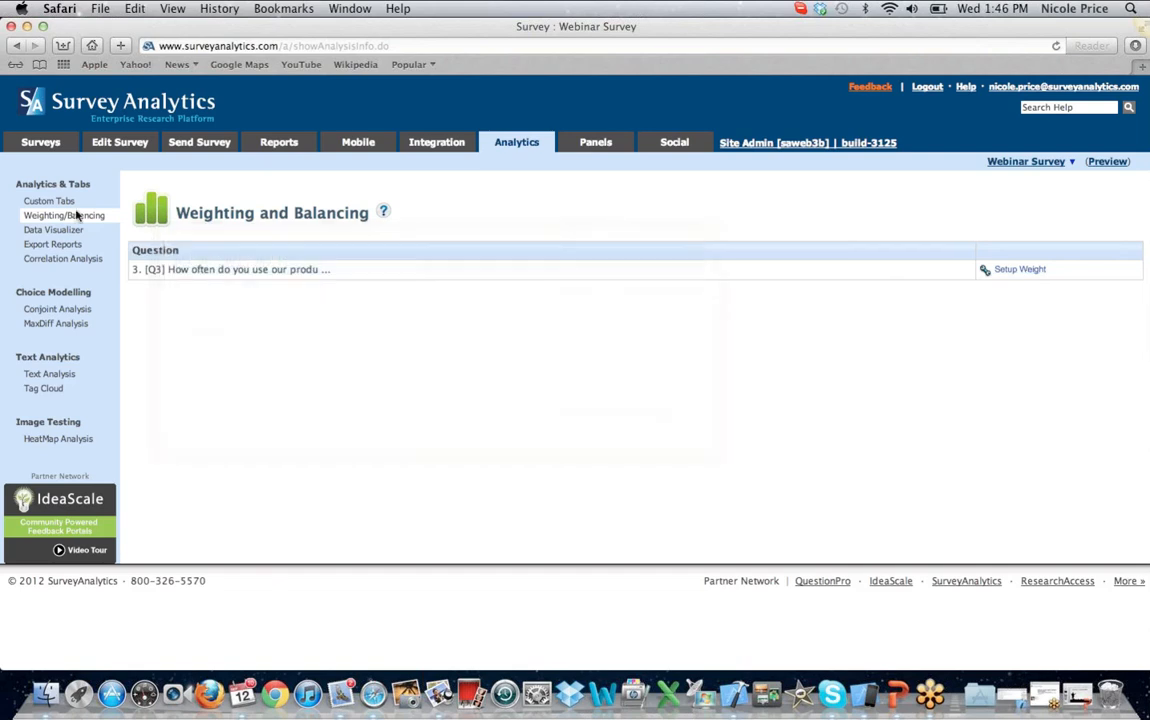
Step: Open the Data Visualizer and examine the survey's results view with its sharing and embed options
{"action": "left_click", "coordinate": [51, 231]}
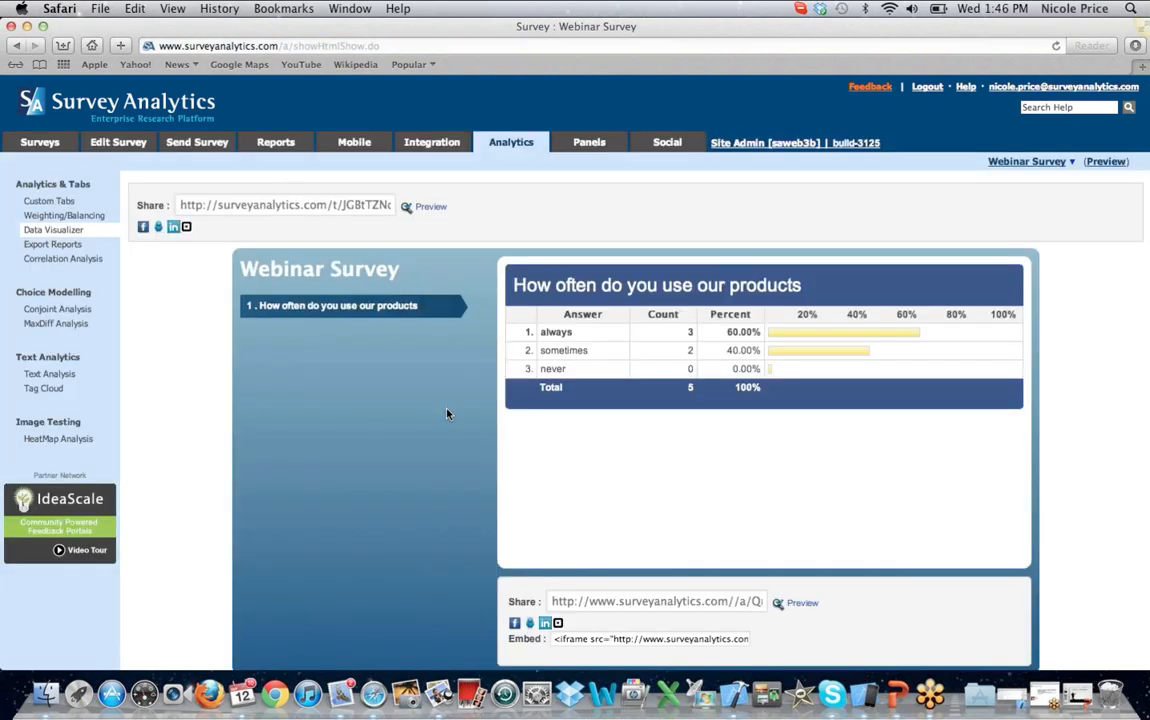
{"action": "scroll", "coordinate": [447, 413], "scroll_direction": "down", "scroll_amount": 1}
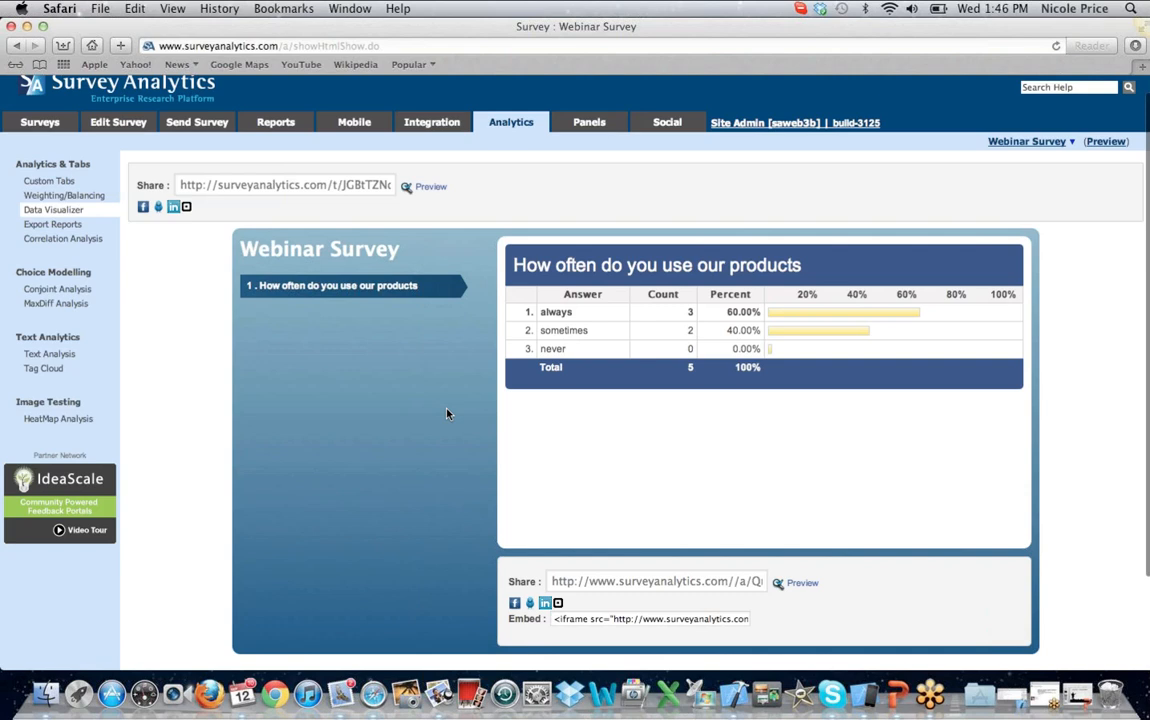
{"action": "scroll", "coordinate": [447, 413], "scroll_direction": "down", "scroll_amount": 3}
{"action": "scroll", "coordinate": [447, 411], "scroll_direction": "up", "scroll_amount": 4}
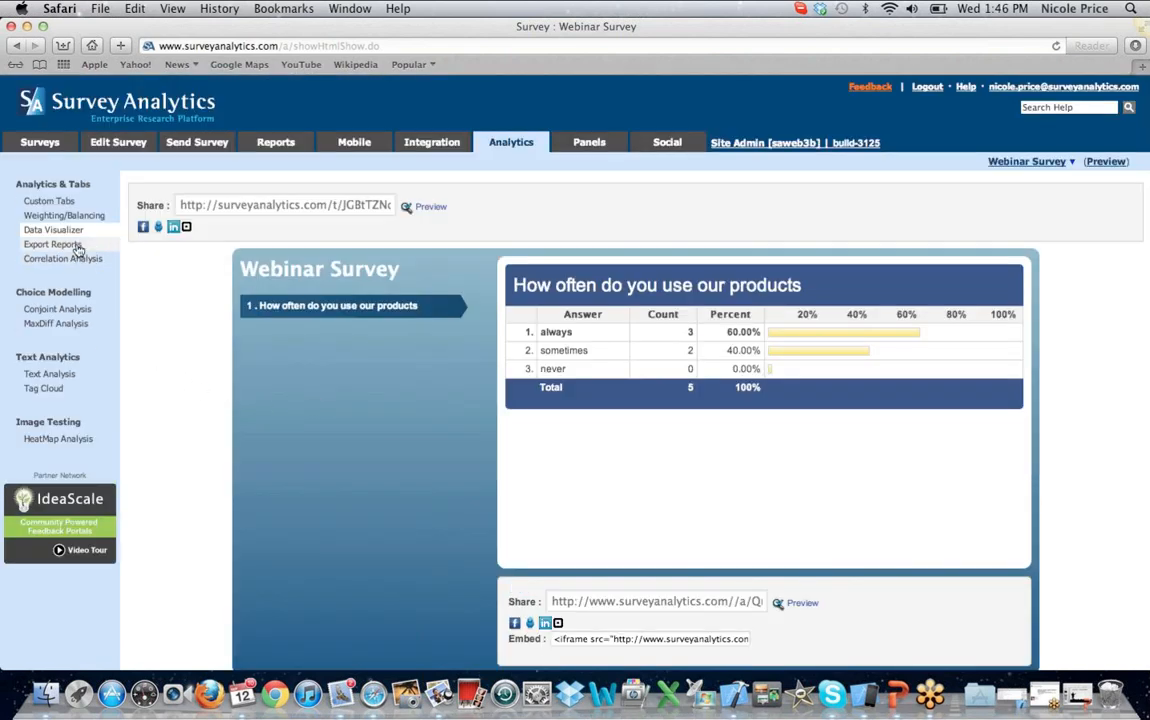
Step: View the Conjoint Analysis page, and examine the MaxDiff share of preference, preference analysis and export options without exporting
{"action": "left_click", "coordinate": [81, 294]}
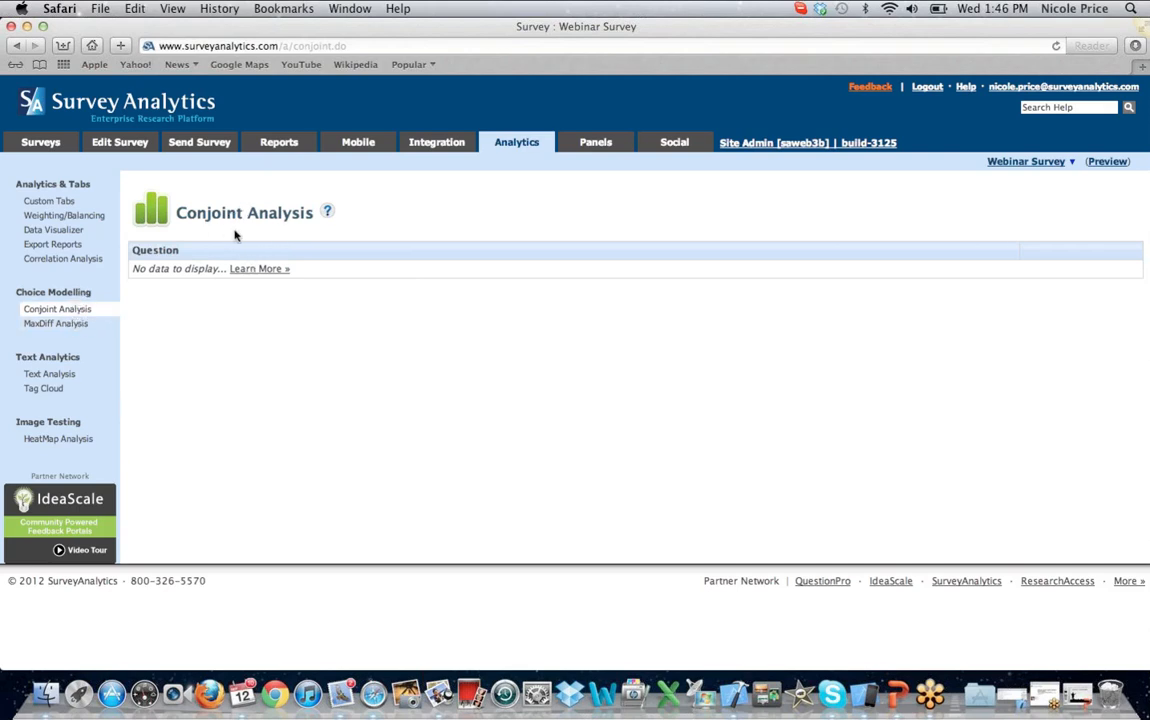
{"action": "left_click", "coordinate": [85, 326]}
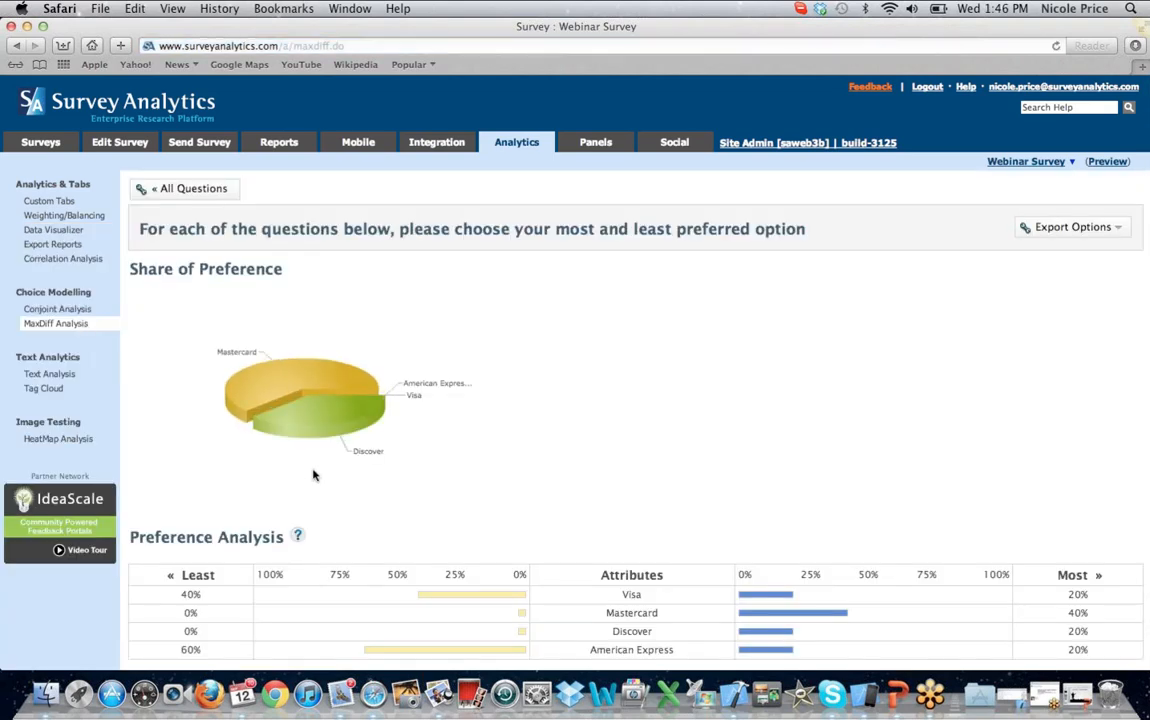
{"action": "scroll", "coordinate": [313, 475], "scroll_direction": "down", "scroll_amount": 2}
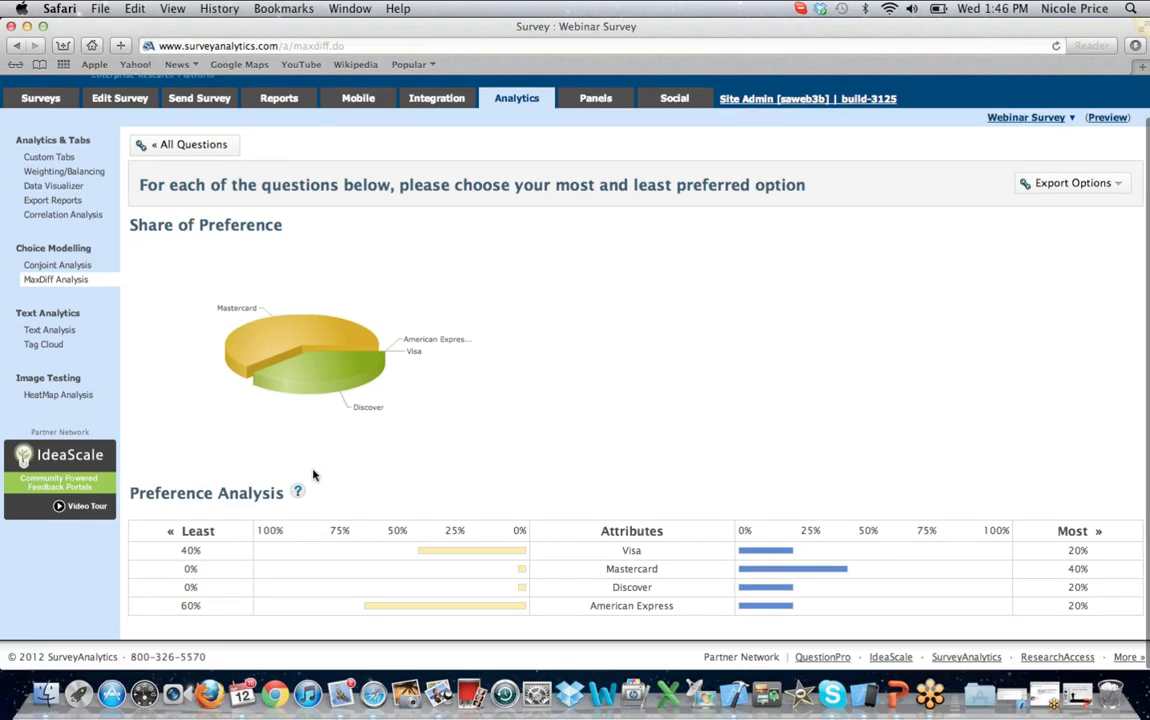
{"action": "mouse_move", "coordinate": [285, 344]}
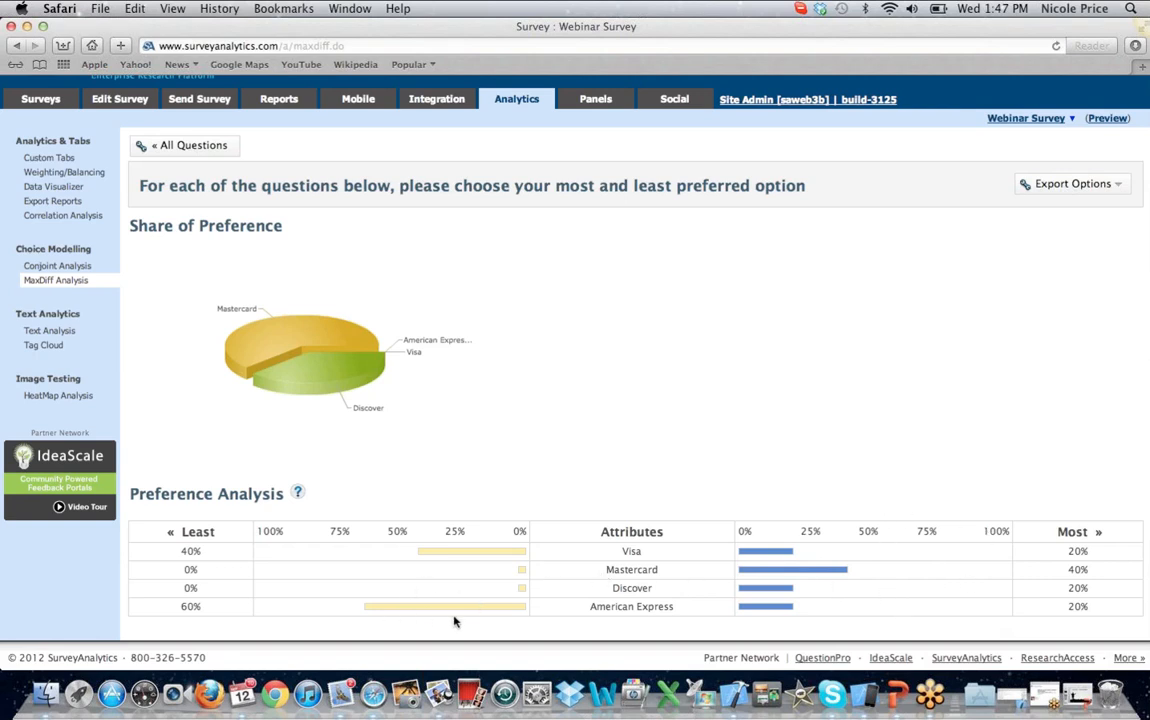
{"action": "left_click", "coordinate": [1094, 187]}
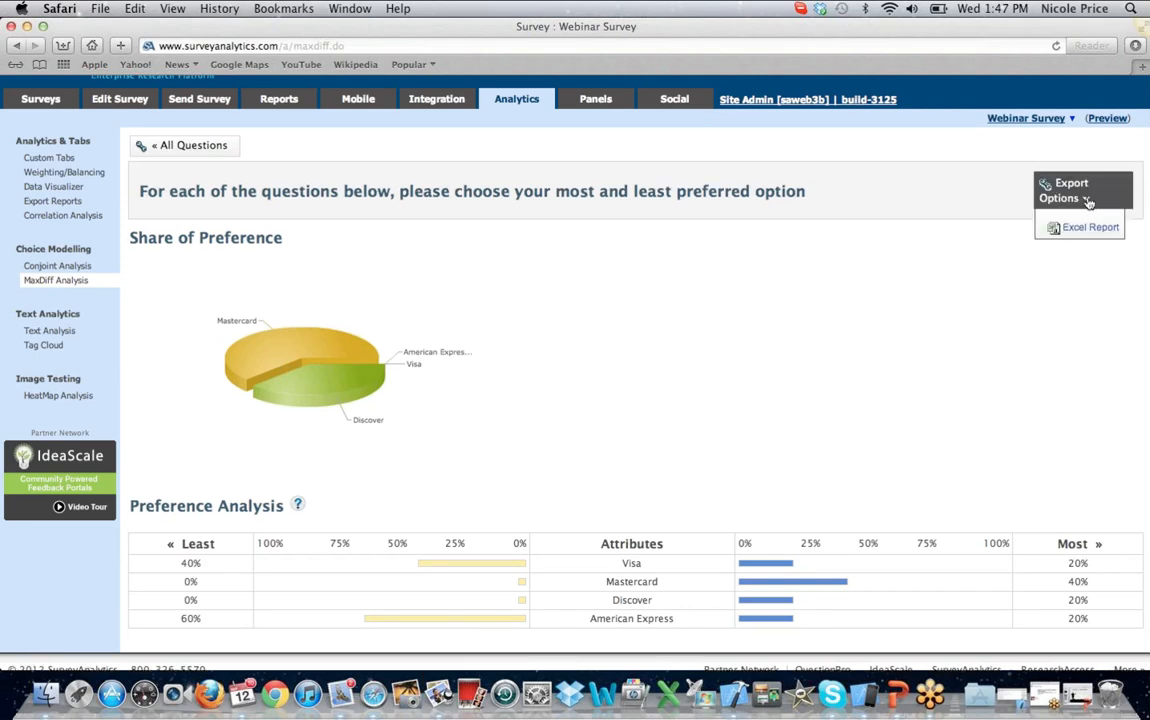
{"action": "left_click", "coordinate": [785, 357]}
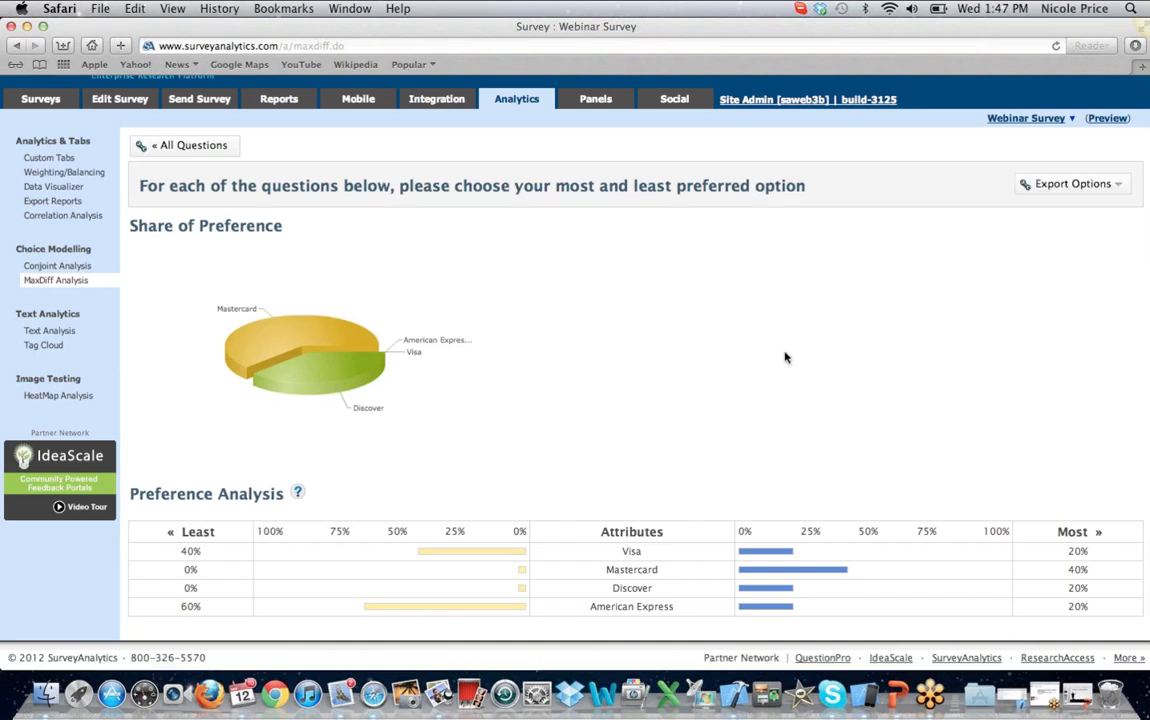
{"action": "scroll", "coordinate": [785, 357], "scroll_direction": "up", "scroll_amount": 2}
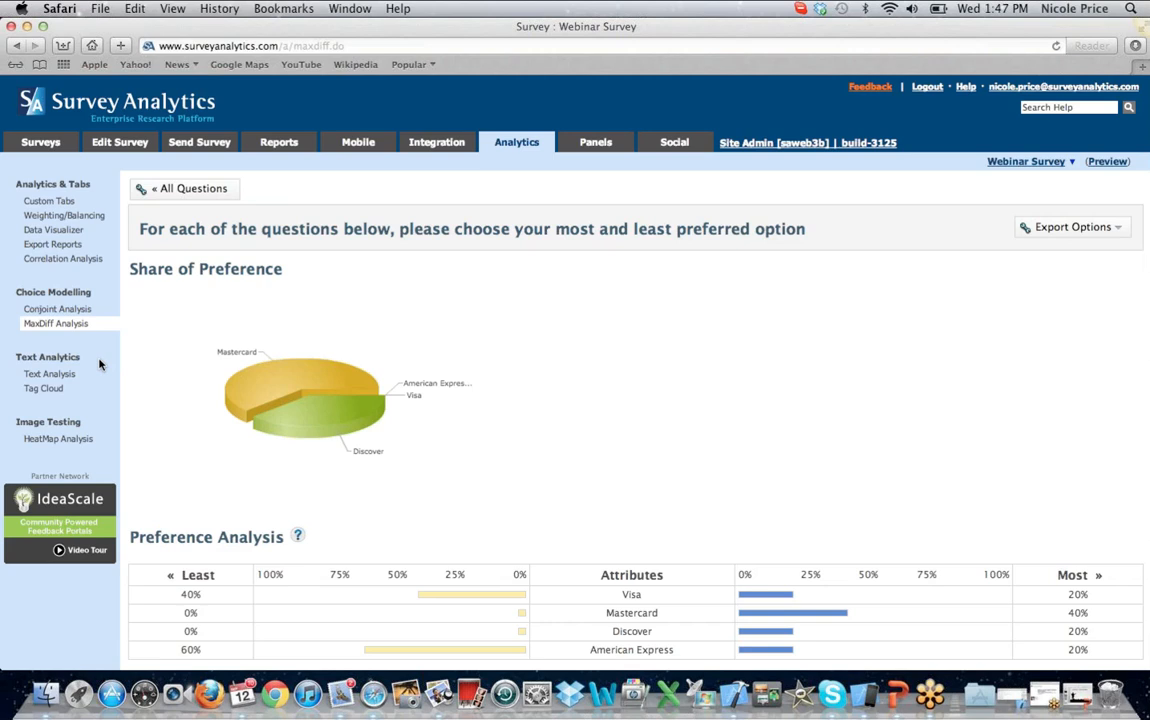
Step: View the Text Analysis categorization and machine clustering options, and open the Tag Cloud for the First Name question
{"action": "left_click", "coordinate": [78, 374]}
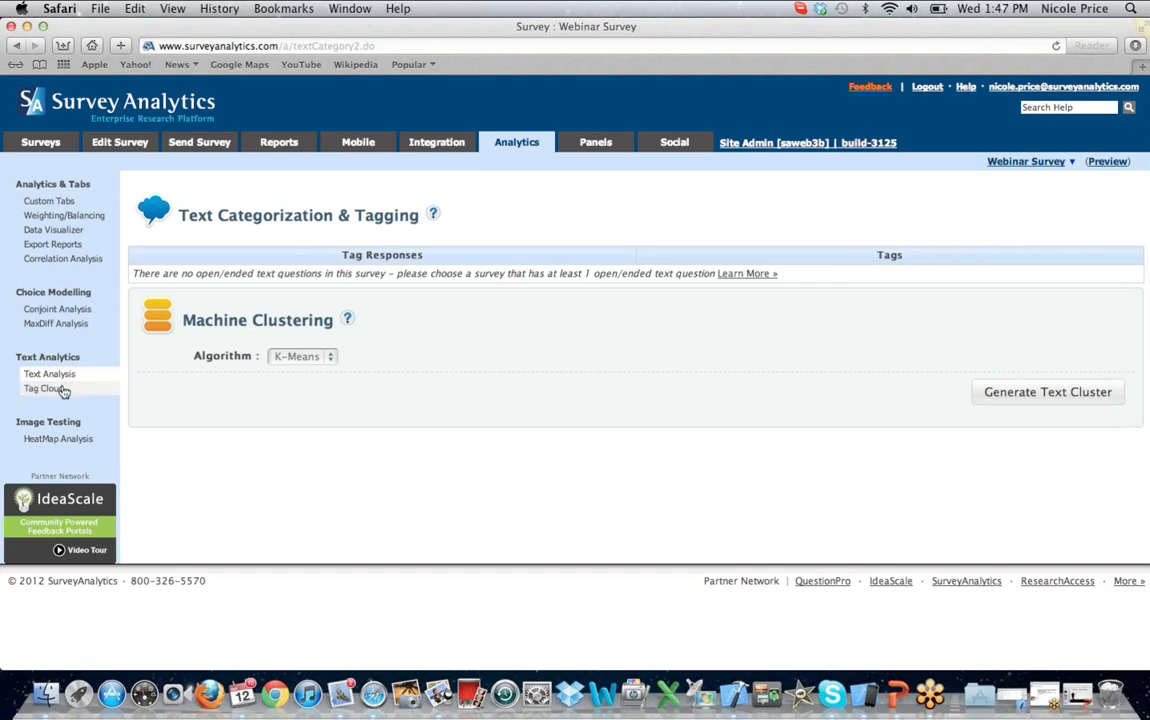
{"action": "left_click", "coordinate": [45, 389]}
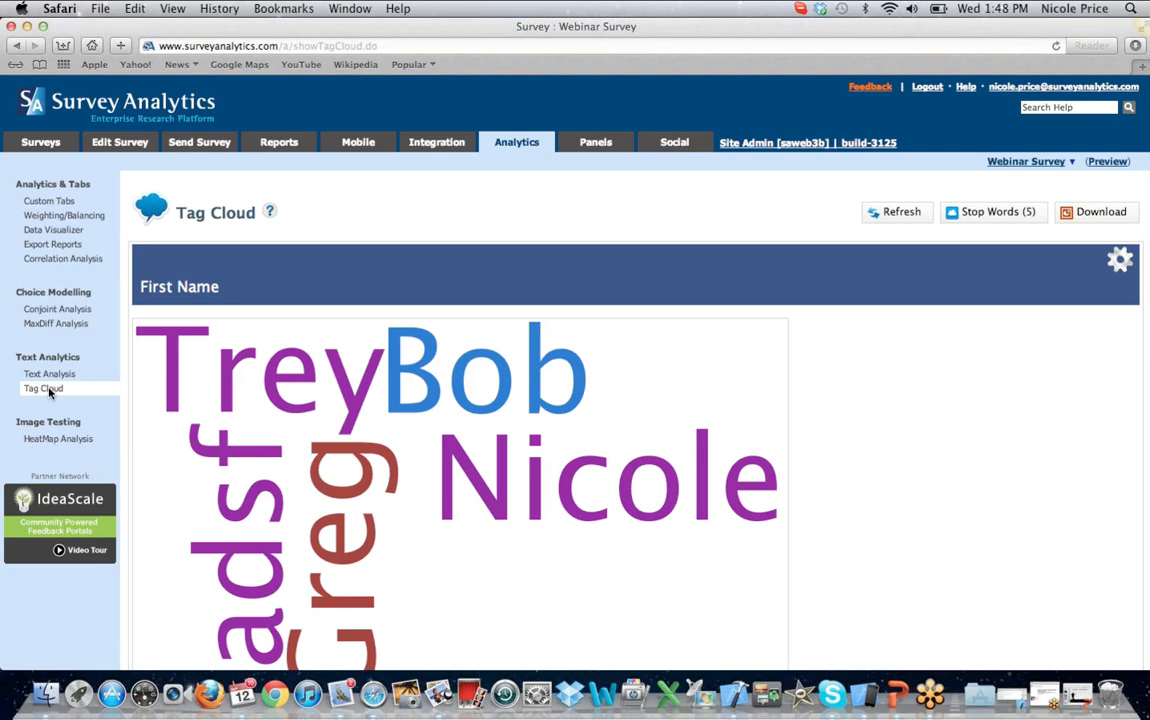
Step: View the stop words list for the First Name tag cloud without updating it
{"action": "left_click", "coordinate": [984, 215]}
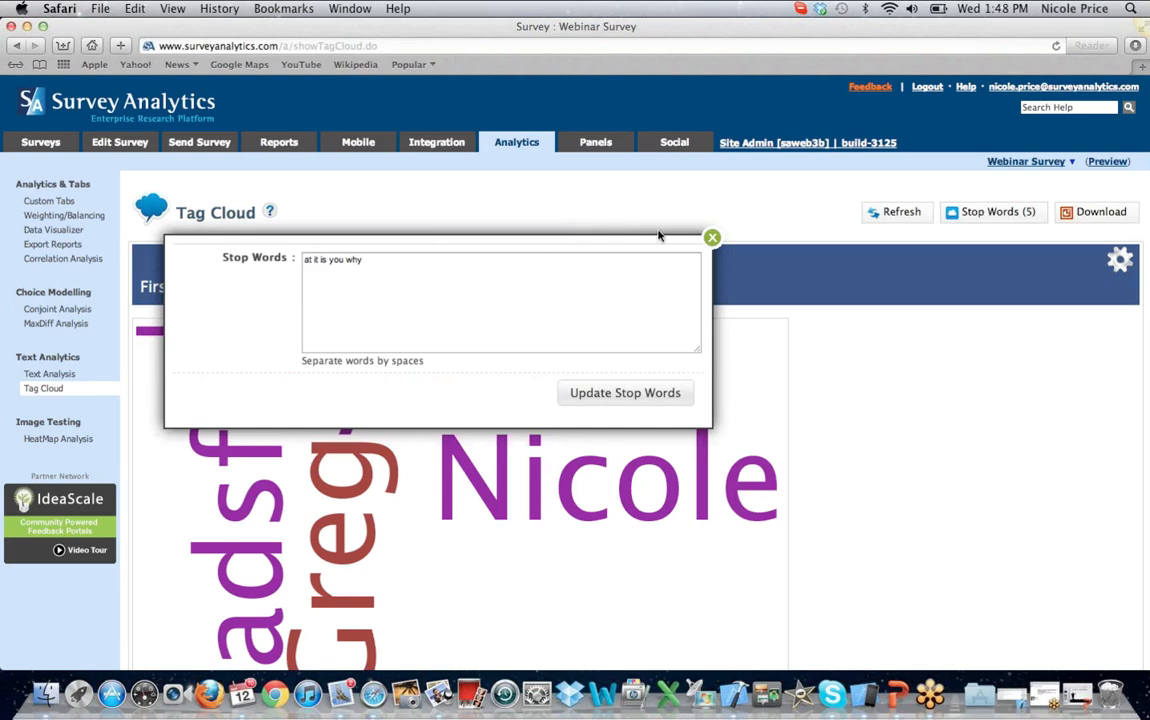
{"action": "left_click", "coordinate": [711, 238]}
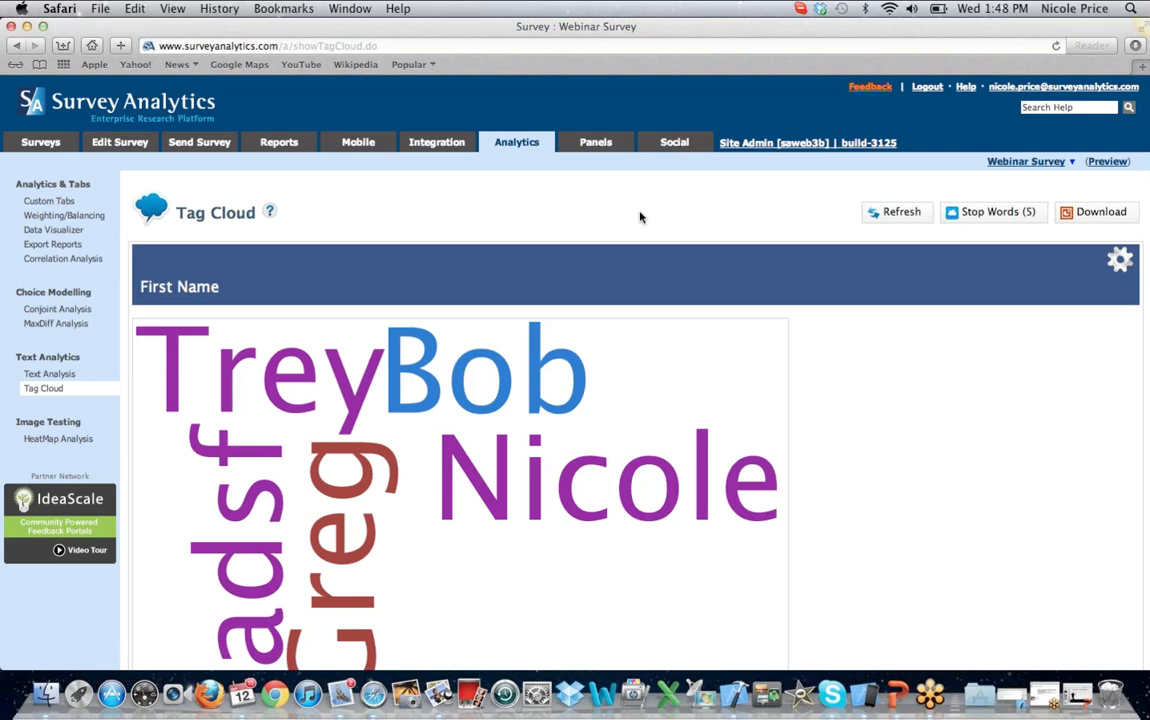
Step: View the My Panels list and the basic information form for a new panel, without creating one
{"action": "left_click", "coordinate": [598, 145]}
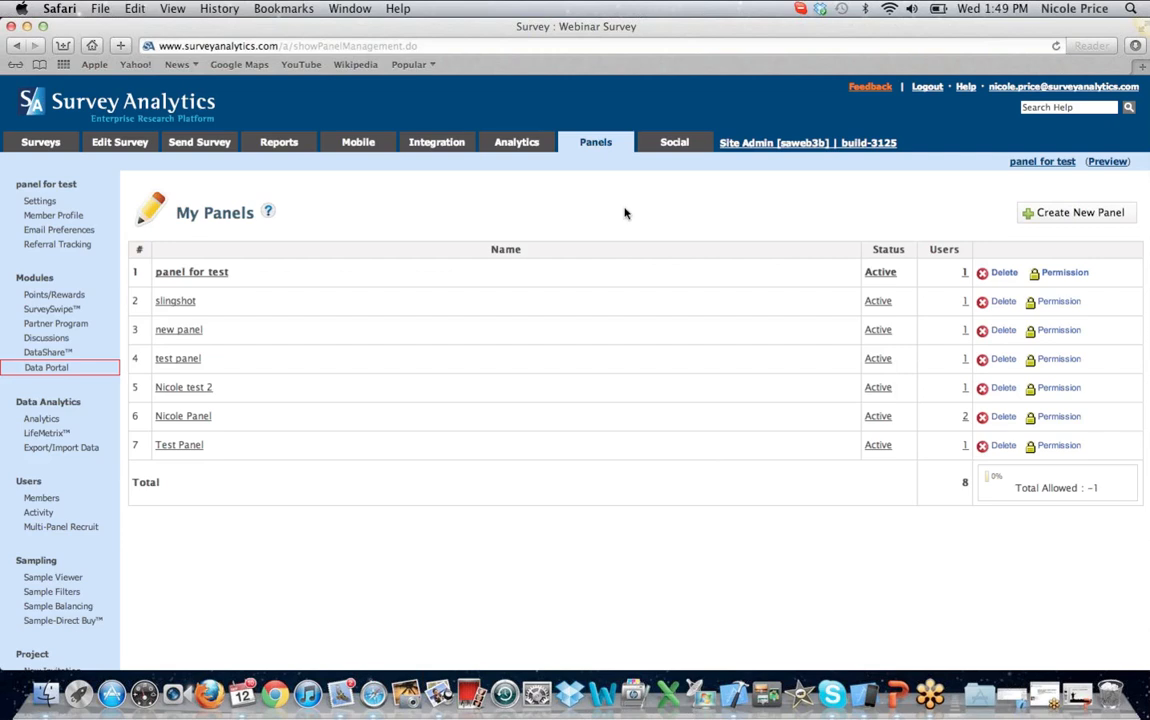
{"action": "left_click", "coordinate": [1022, 222]}
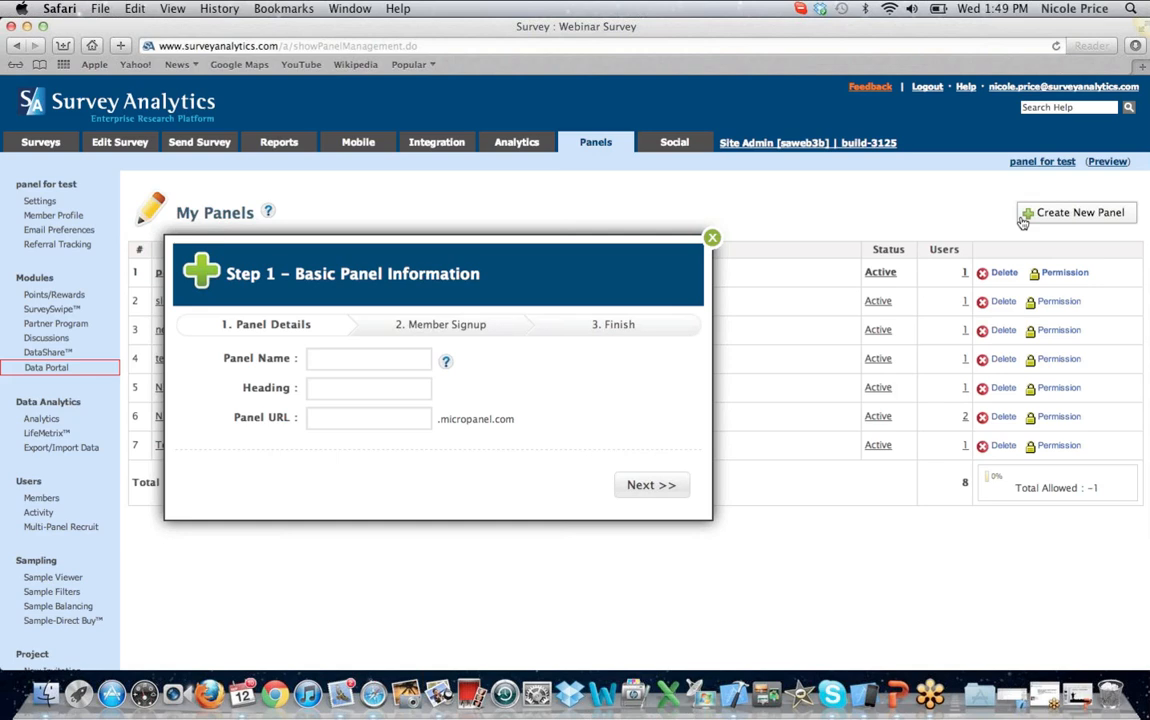
{"action": "left_click", "coordinate": [711, 237]}
Step: Examine the settings of "panel for test", including its site HTML pages, theme and logo, and site behavior options, and return to the survey list
{"action": "left_click", "coordinate": [218, 274]}
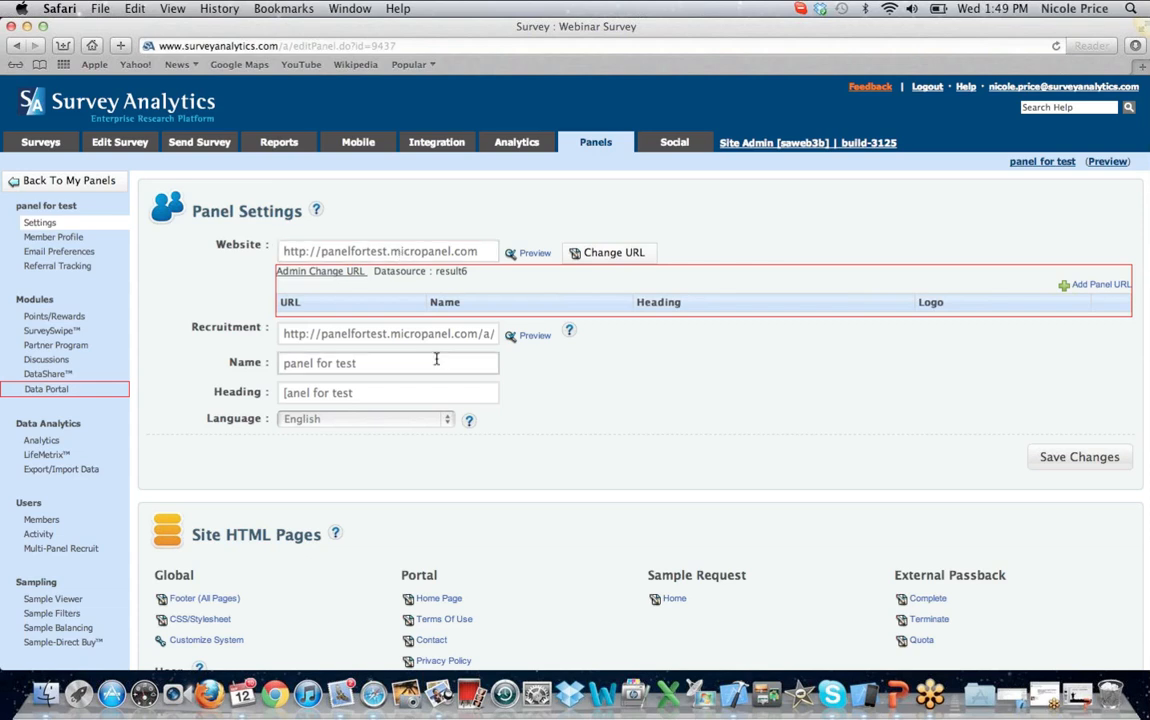
{"action": "scroll", "coordinate": [436, 358], "scroll_direction": "down", "scroll_amount": 2}
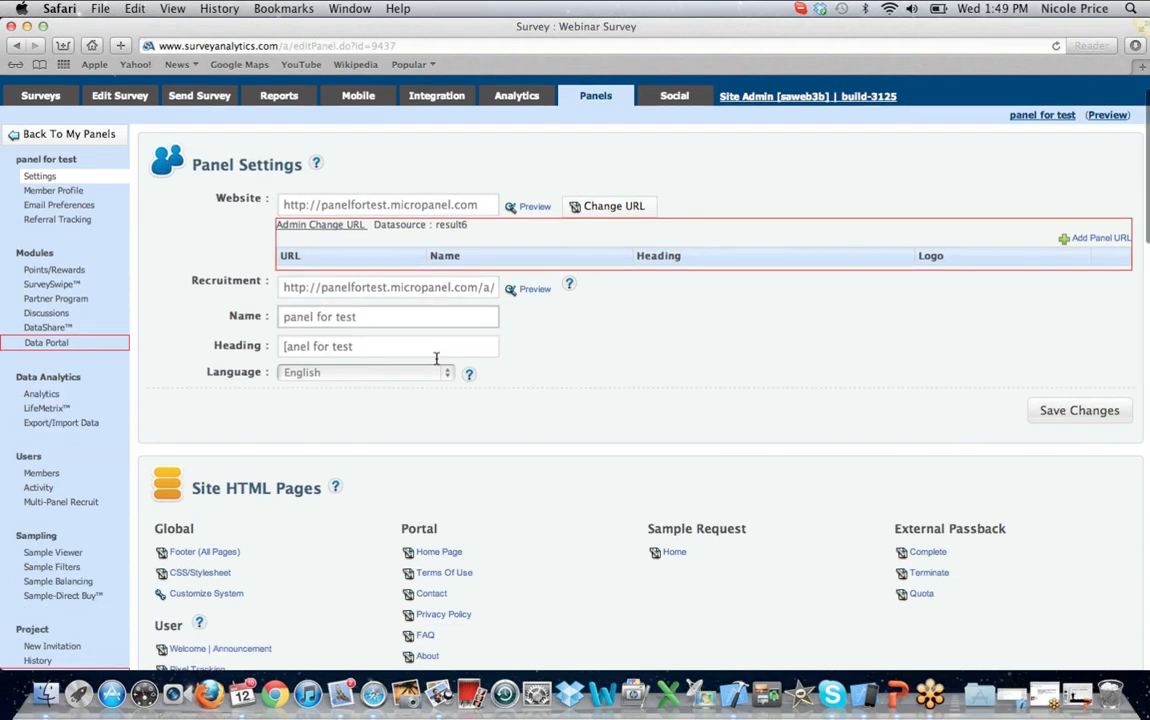
{"action": "scroll", "coordinate": [436, 360], "scroll_direction": "down", "scroll_amount": 3}
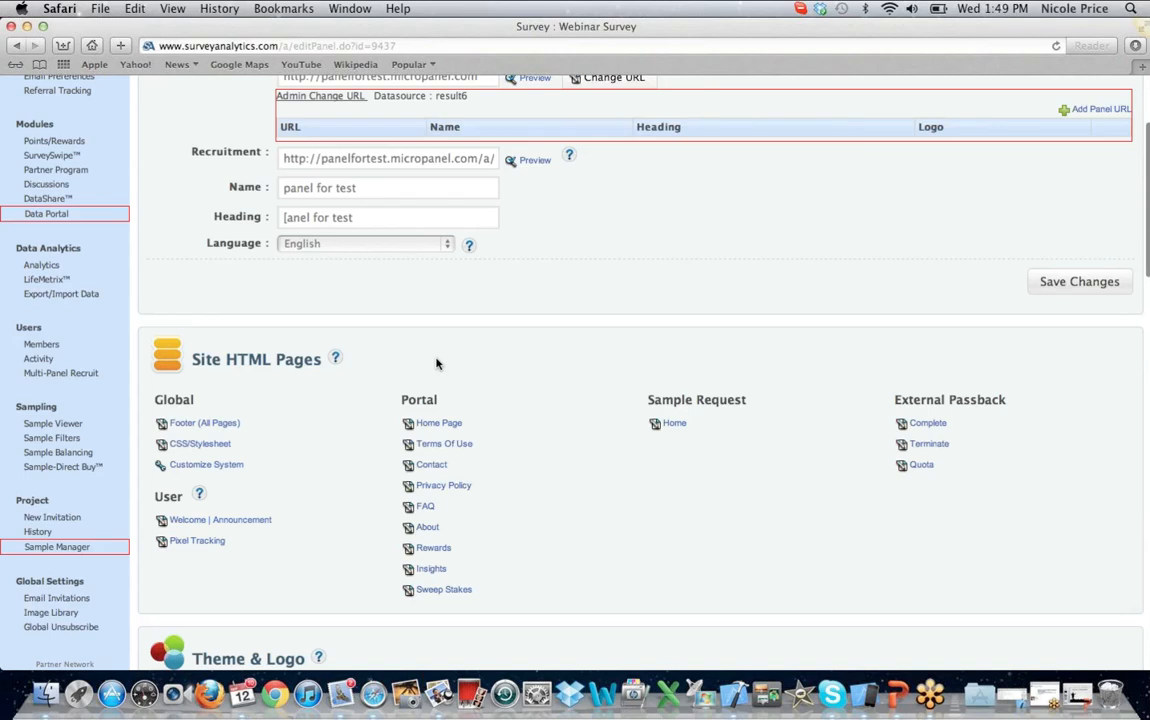
{"action": "scroll", "coordinate": [436, 363], "scroll_direction": "down", "scroll_amount": 1}
{"action": "scroll", "coordinate": [436, 363], "scroll_direction": "down", "scroll_amount": 3}
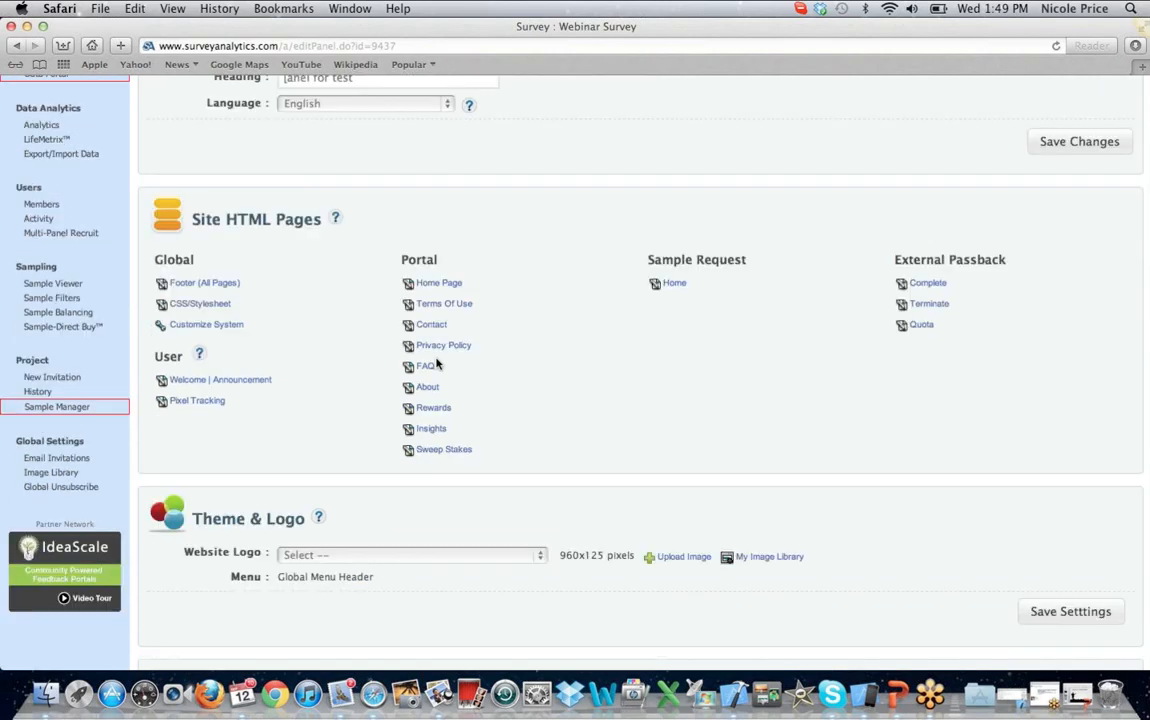
{"action": "scroll", "coordinate": [436, 364], "scroll_direction": "down", "scroll_amount": 5}
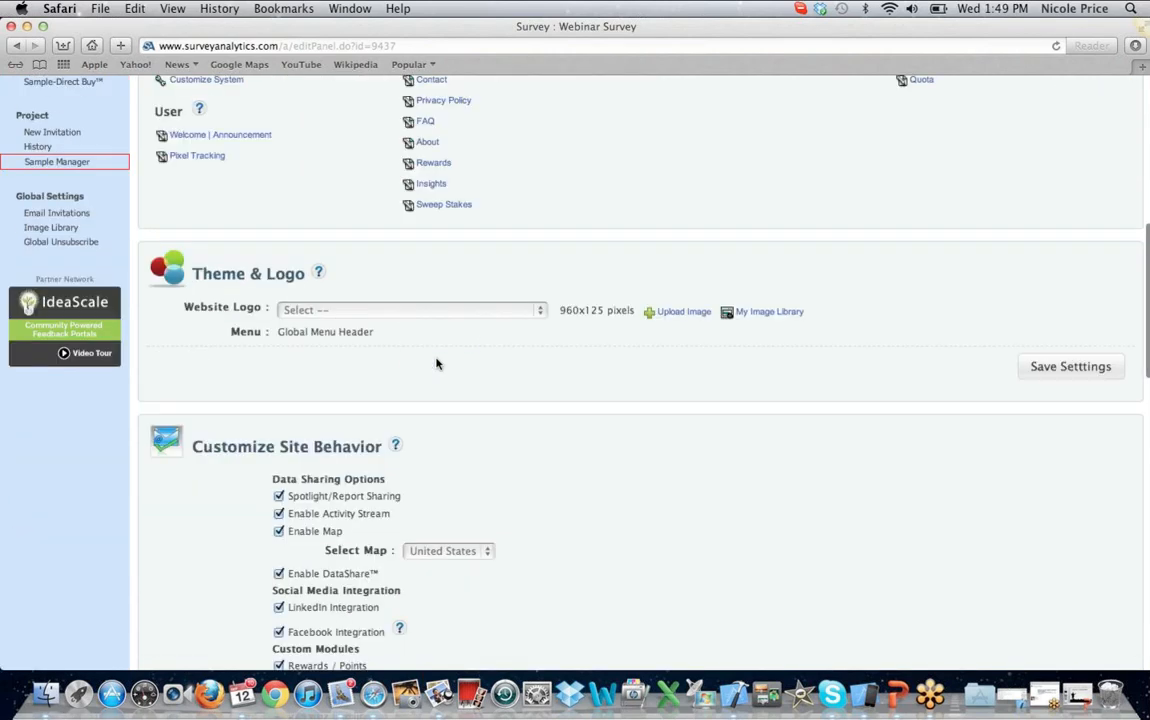
{"action": "scroll", "coordinate": [436, 363], "scroll_direction": "down", "scroll_amount": 5}
{"action": "scroll", "coordinate": [436, 363], "scroll_direction": "down", "scroll_amount": 2}
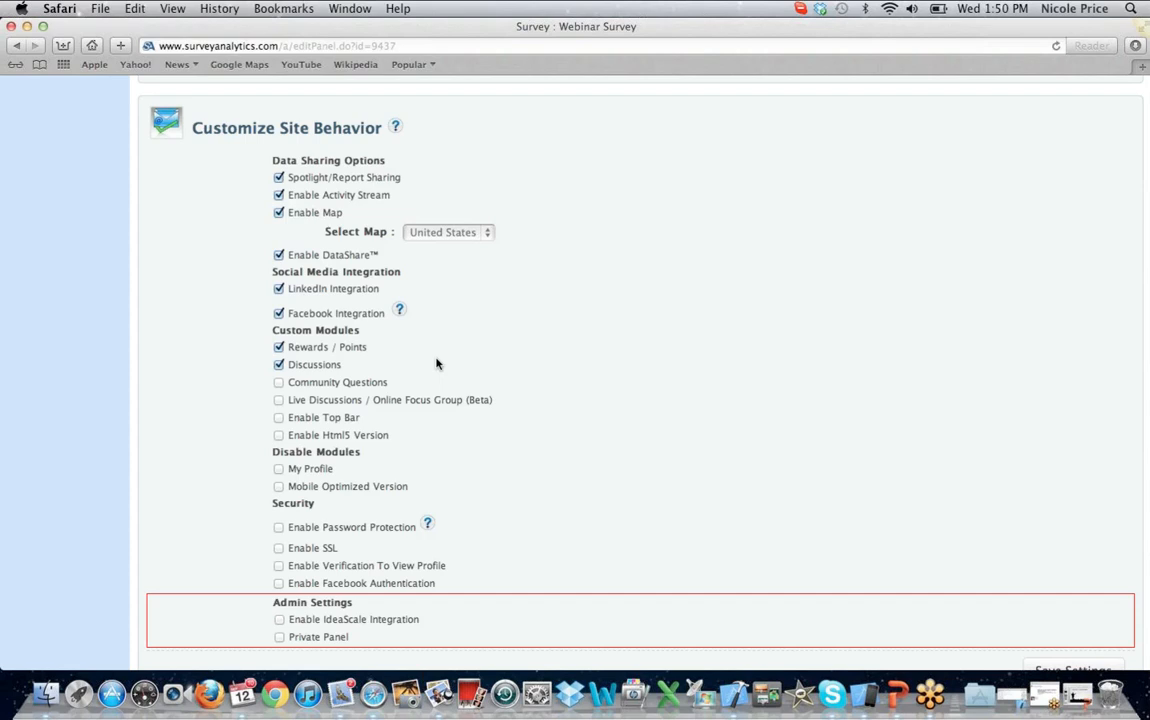
{"action": "scroll", "coordinate": [436, 363], "scroll_direction": "up", "scroll_amount": 5}
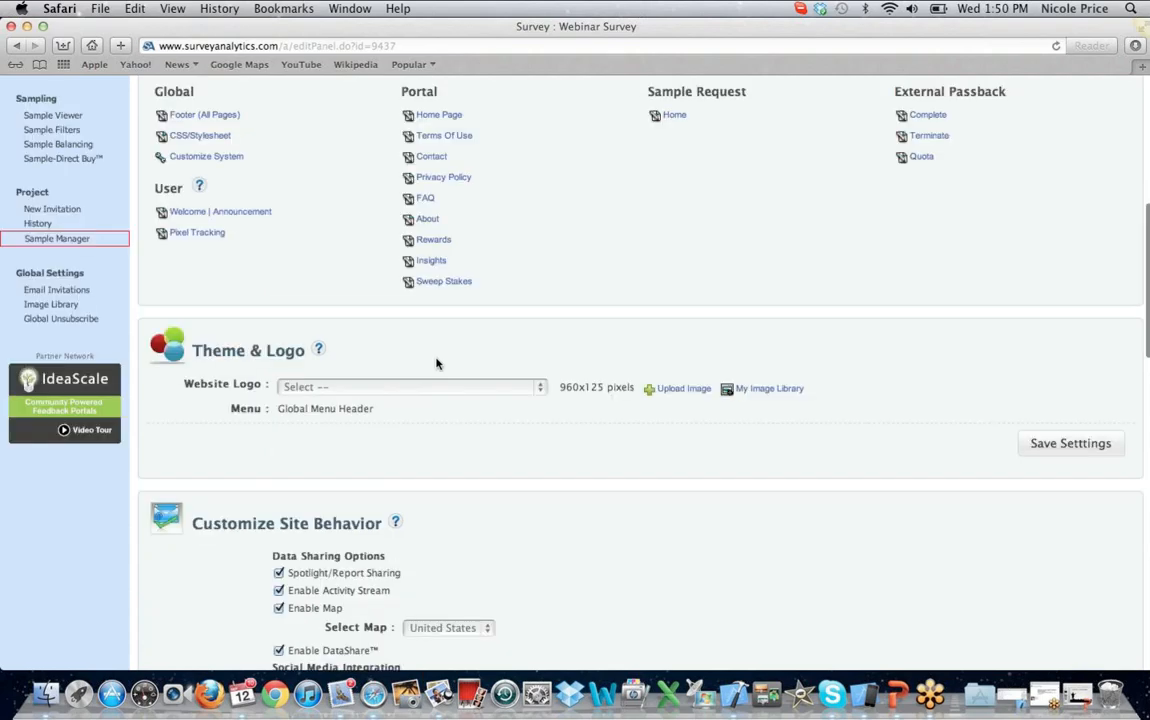
{"action": "scroll", "coordinate": [436, 363], "scroll_direction": "up", "scroll_amount": 6}
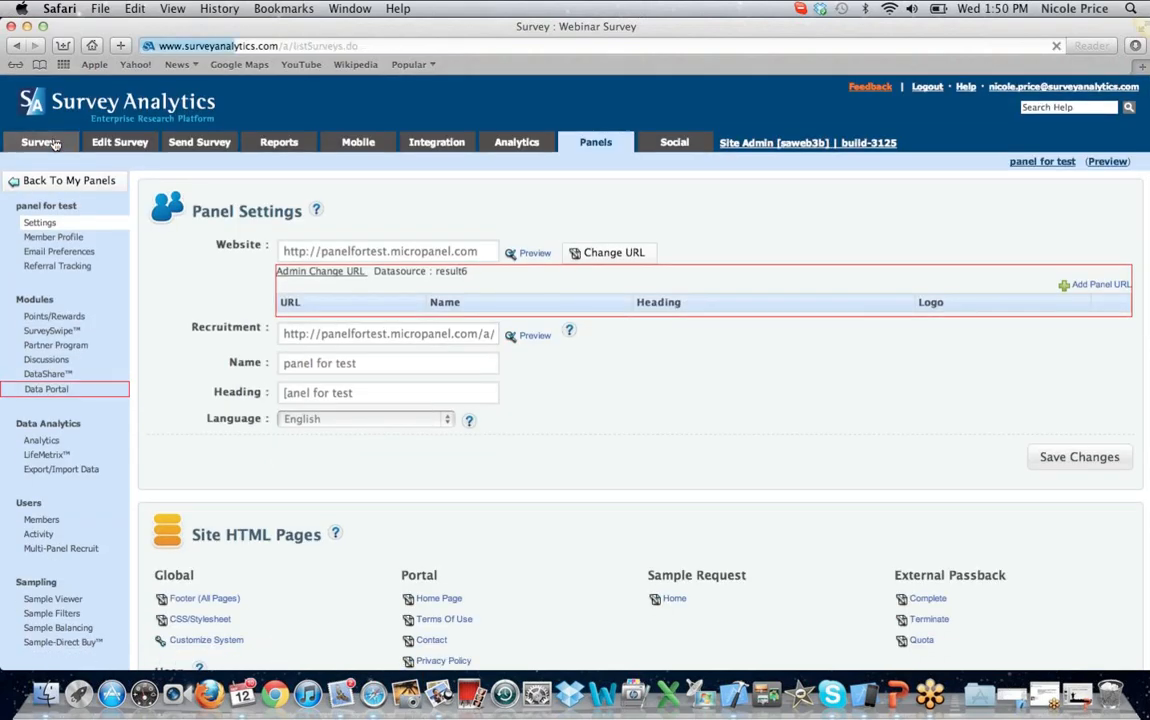
{"action": "left_click", "coordinate": [54, 142]}
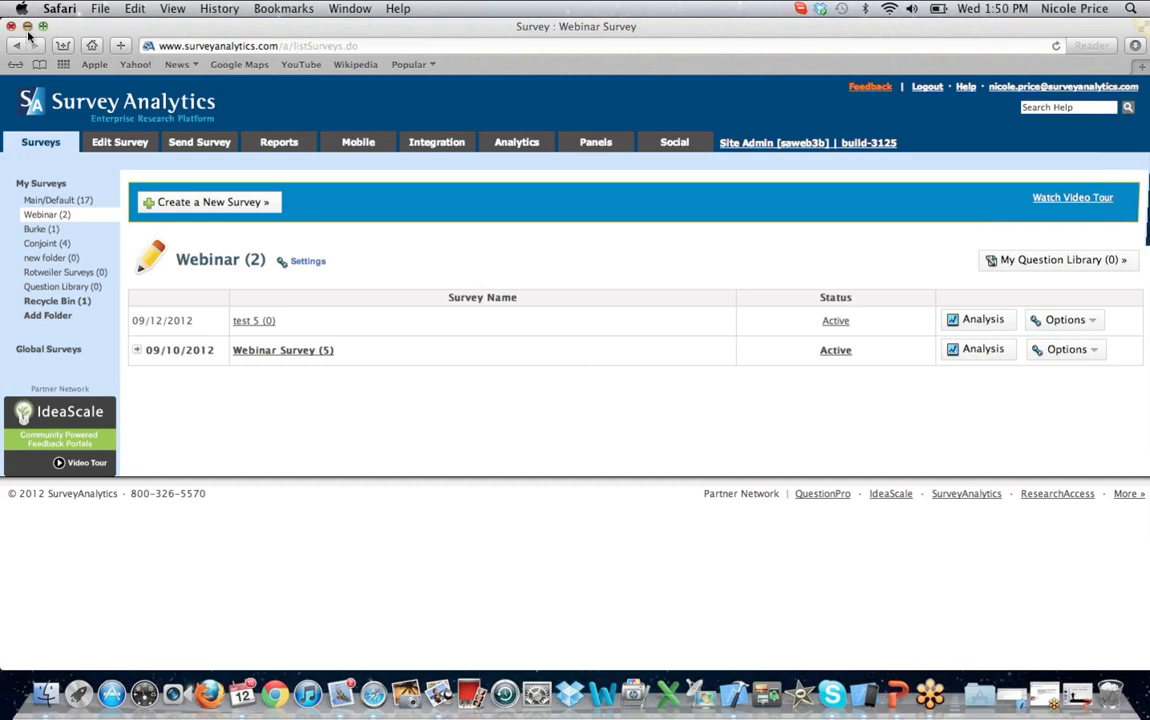
Step: Switch to the Survey Analytics Demo Webinar presentation in PowerPoint and play the slide show from the "Any Questions?" slide
{"action": "left_click", "coordinate": [27, 27]}
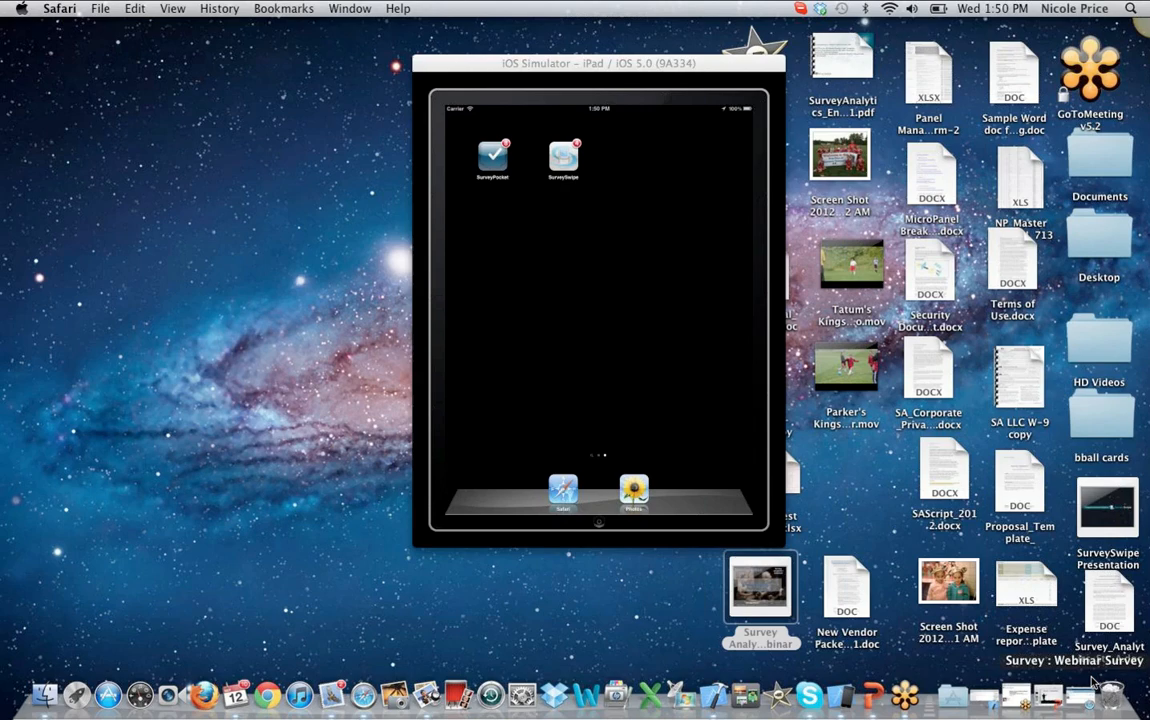
{"action": "left_click", "coordinate": [1050, 696]}
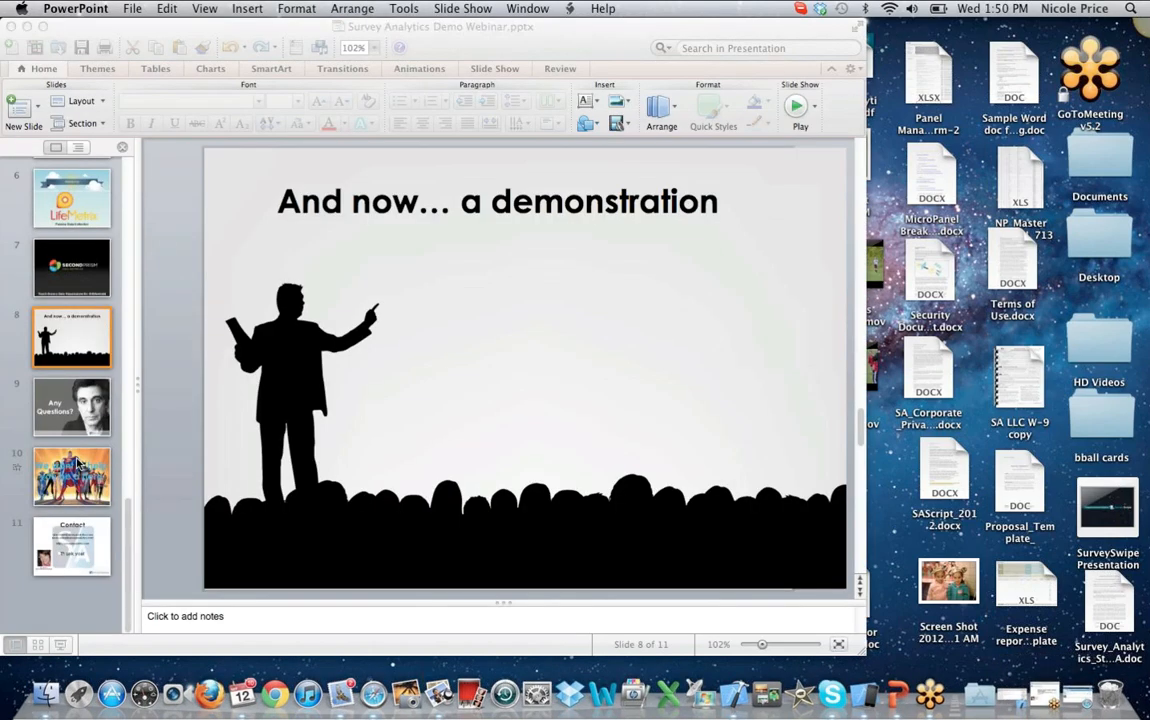
{"action": "left_click", "coordinate": [72, 405]}
{"action": "left_click", "coordinate": [462, 8]}
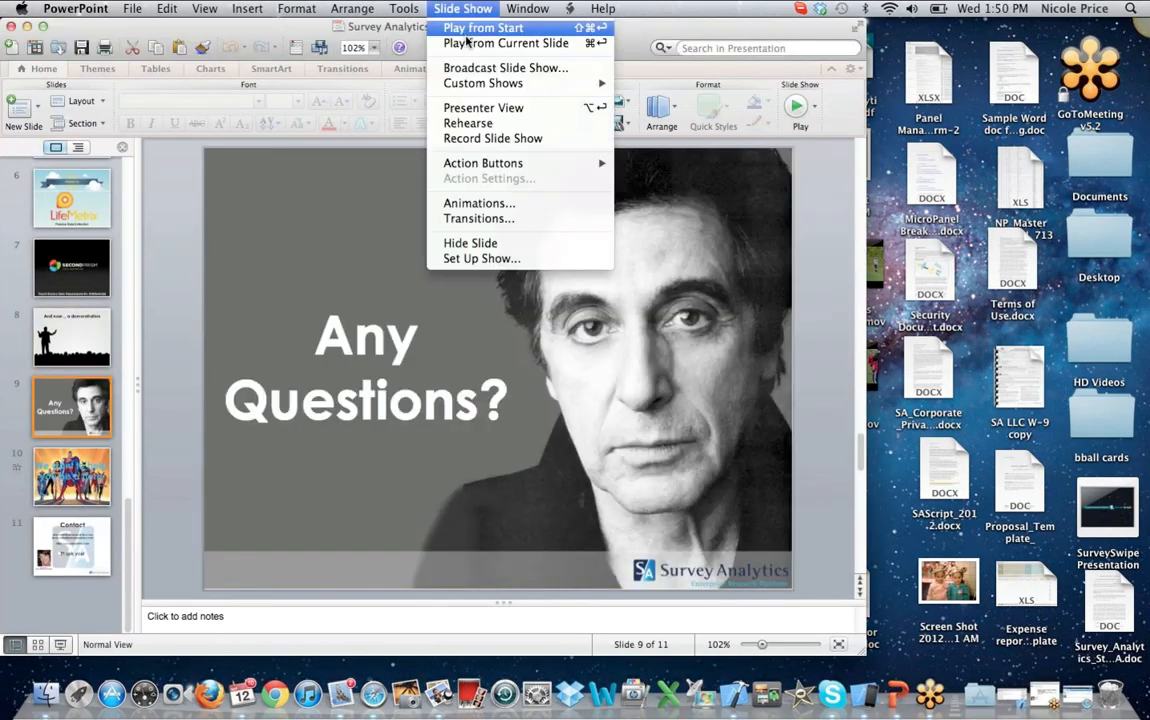
{"action": "left_click", "coordinate": [466, 44]}
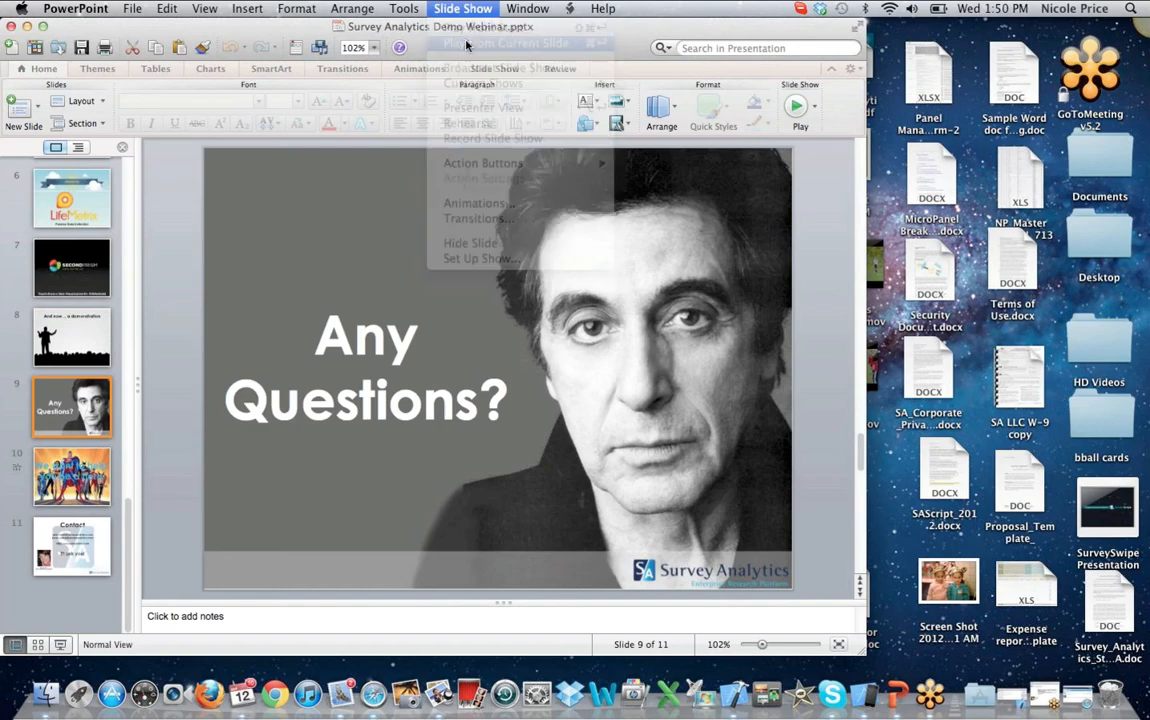